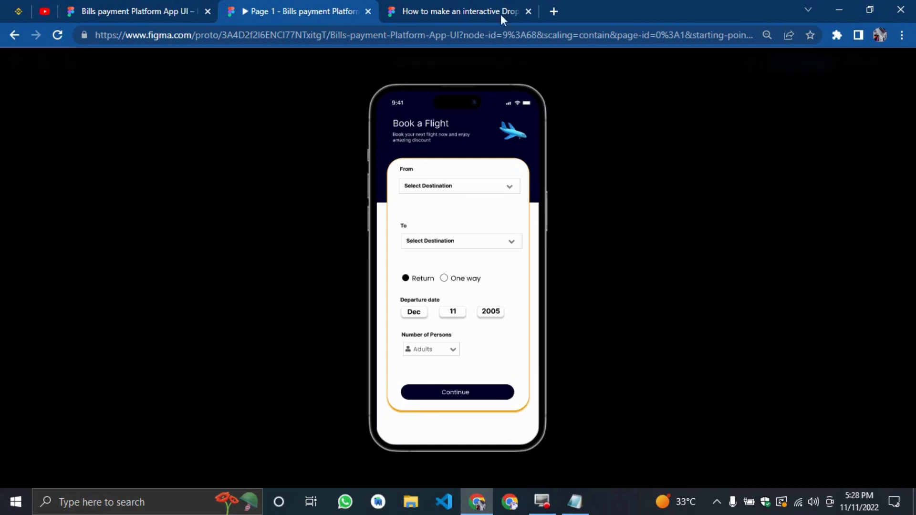
Step: View the flight prototype full screen and try New York, Chicago and Washington DC in the From dropdown
mouse_move(786, 65)
left_click(899, 63)
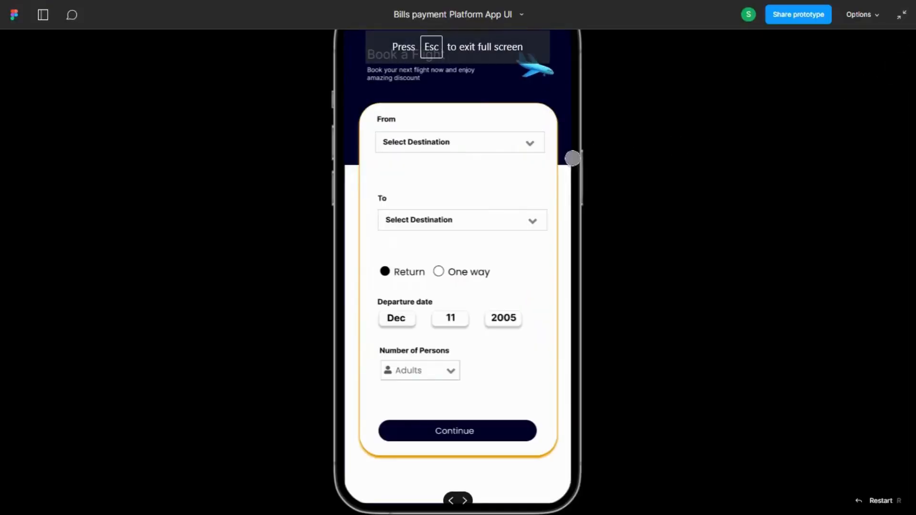
left_click(411, 133)
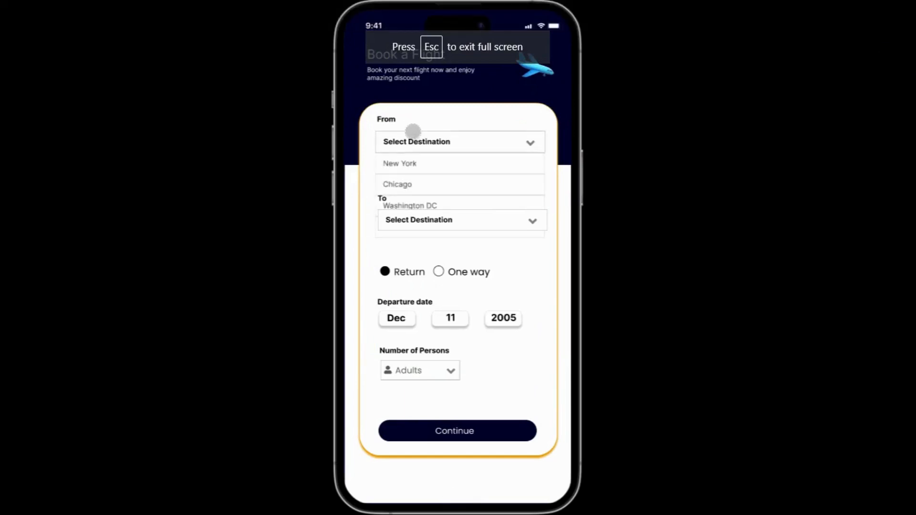
left_click(401, 163)
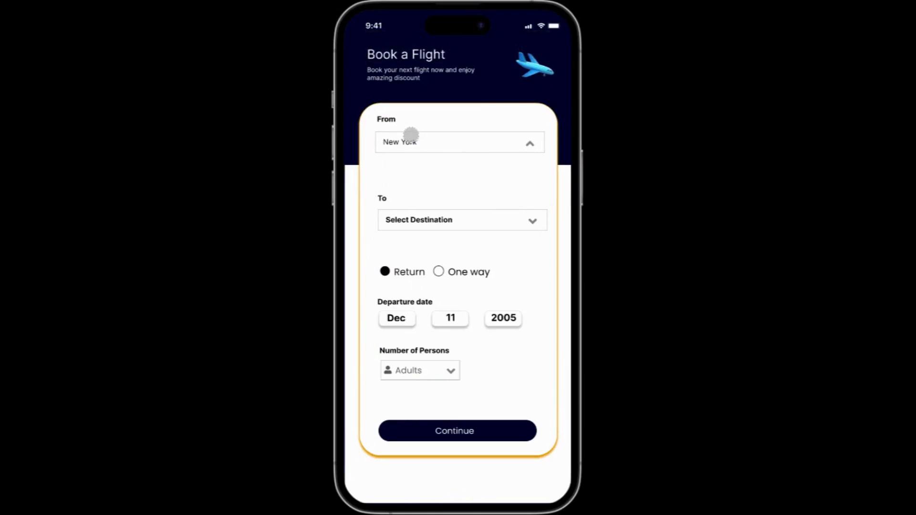
left_click(411, 135)
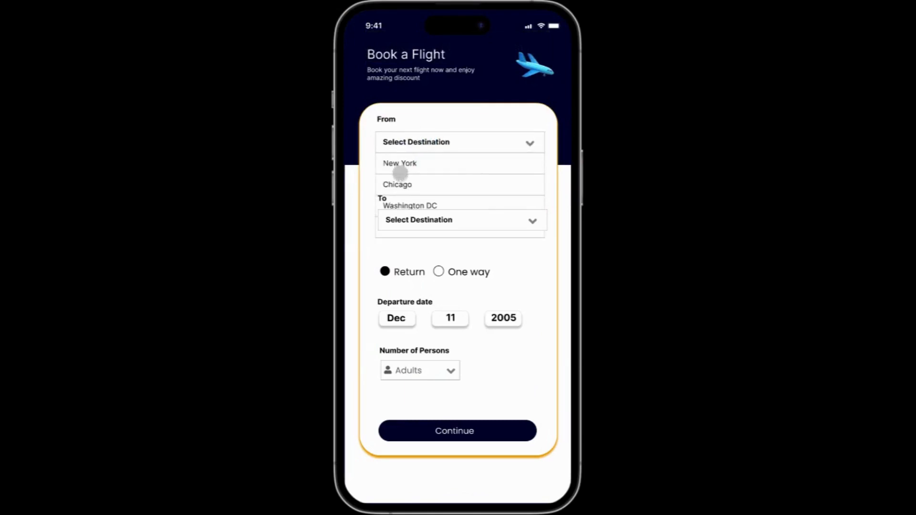
left_click(398, 177)
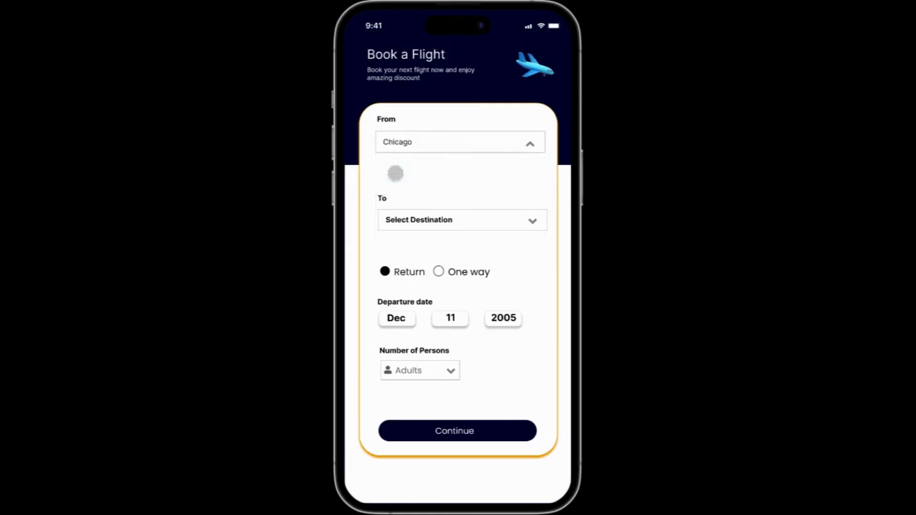
left_click(483, 137)
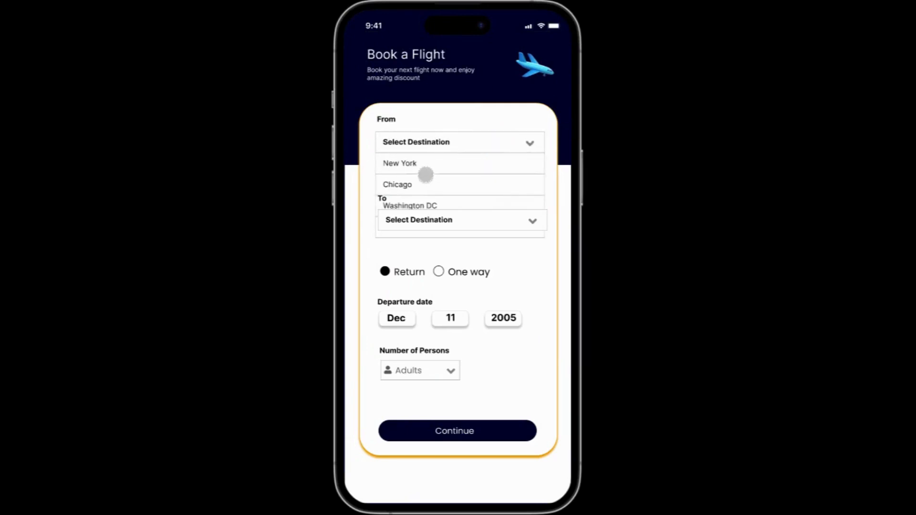
left_click(409, 204)
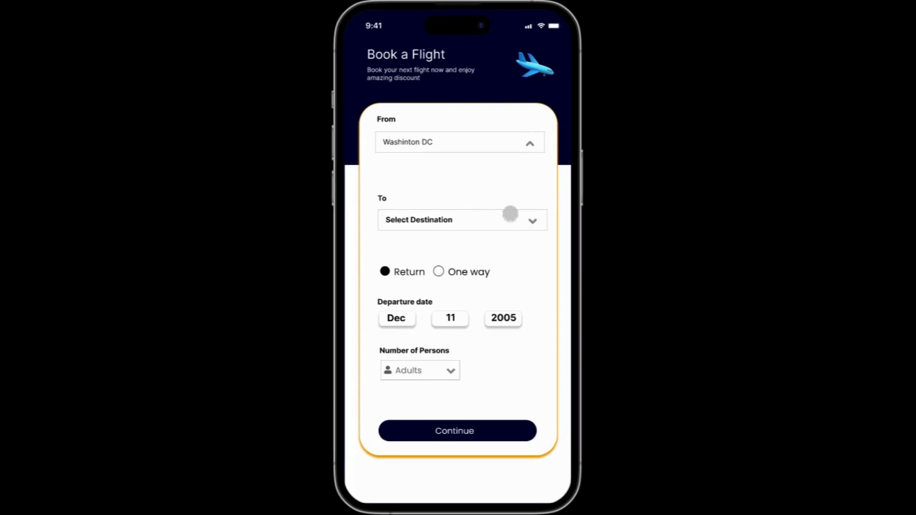
Step: Choose Miami in the prototype's To dropdown and scroll the departure month to Aug
left_click(440, 218)
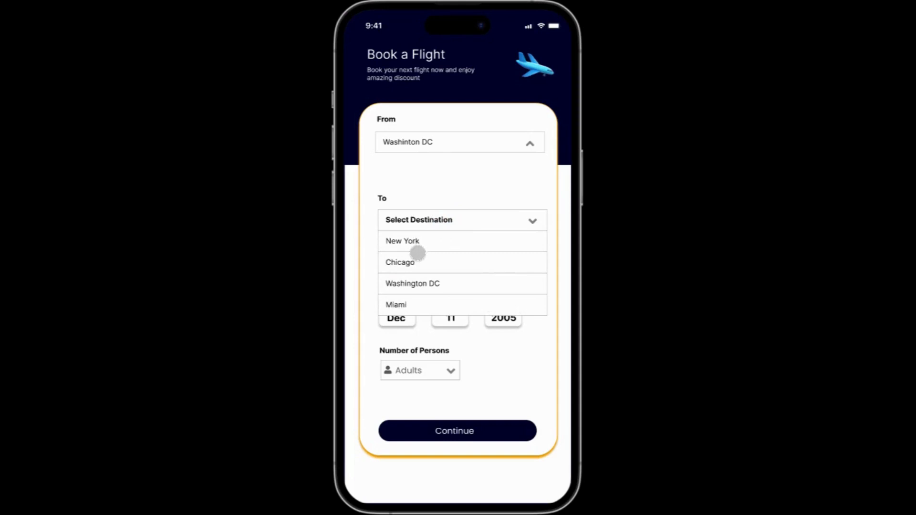
left_click(404, 303)
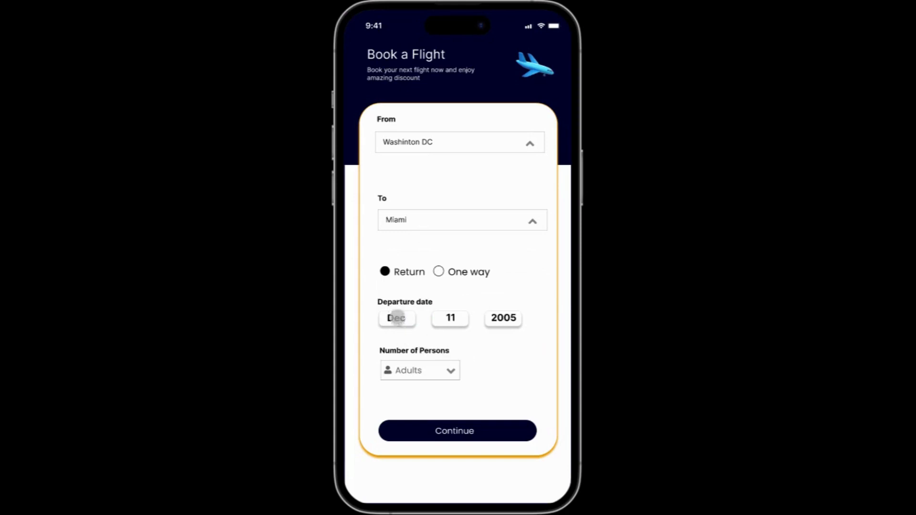
left_click_drag(396, 311, 395, 352)
left_click_drag(386, 314, 390, 350)
left_click_drag(395, 311, 393, 340)
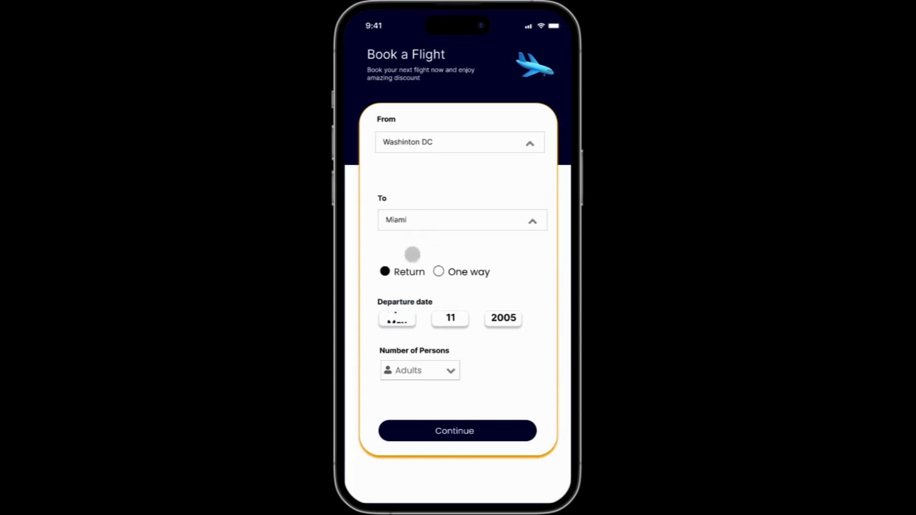
left_click(407, 319)
left_click_drag(396, 308, 409, 340)
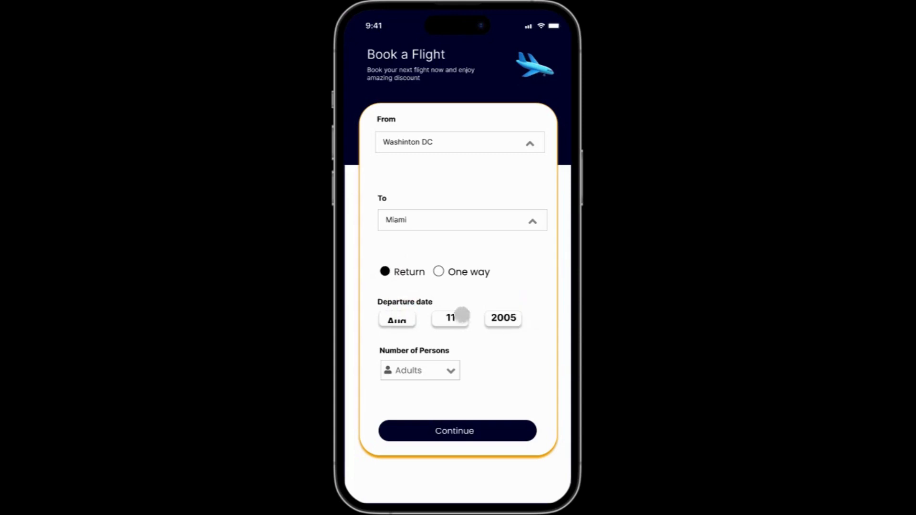
Step: Scroll the day in the prototype's departure date picker to 5
left_click(445, 309)
left_click(443, 306)
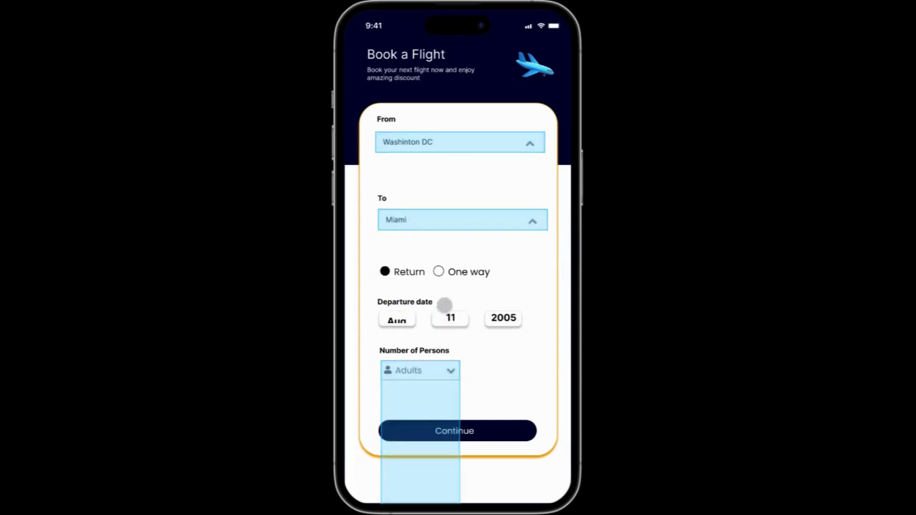
left_click(451, 316)
mouse_move(449, 314)
left_mouse_down()
mouse_move(448, 332)
mouse_move(445, 319)
mouse_move(437, 333)
mouse_move(442, 303)
left_mouse_up()
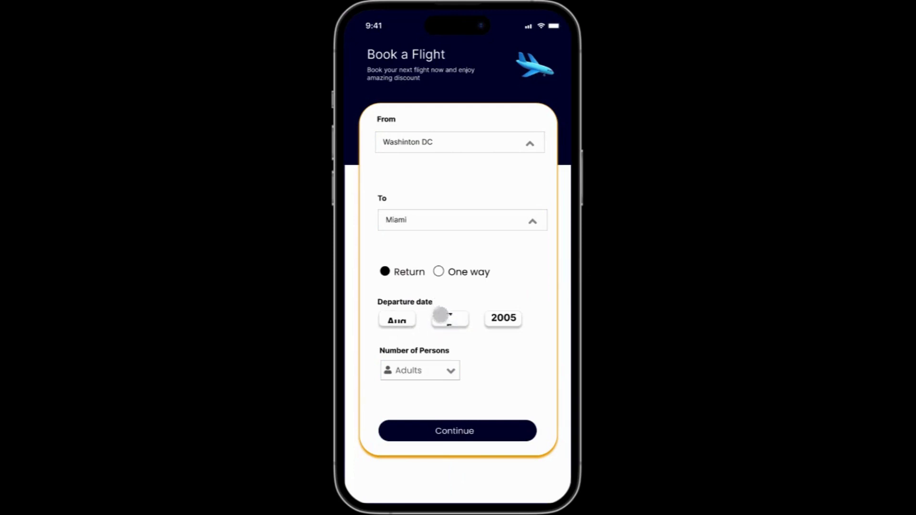
left_click_drag(450, 321, 441, 303)
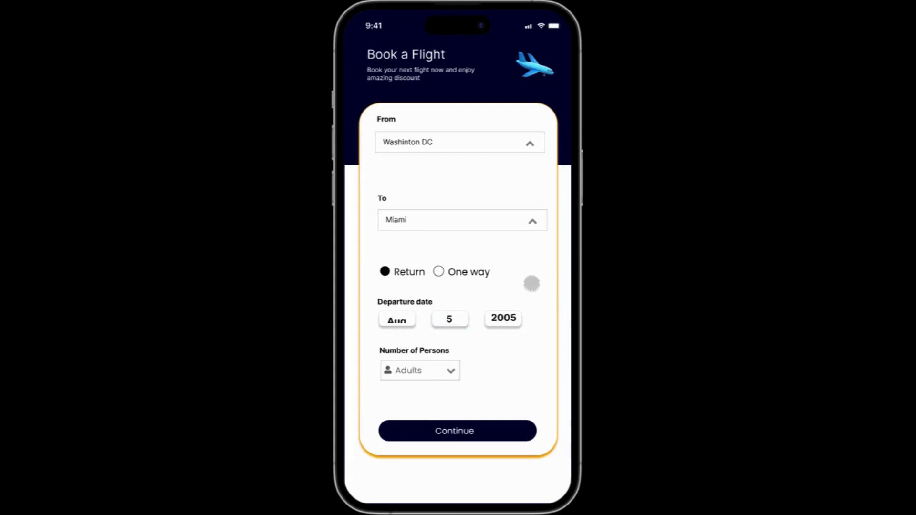
Step: Scroll the departure year to 2009 and choose 4 as the number of persons
left_click(504, 313)
mouse_move(497, 309)
left_mouse_down()
mouse_move(505, 317)
mouse_move(500, 295)
mouse_move(497, 307)
mouse_move(503, 295)
left_mouse_up()
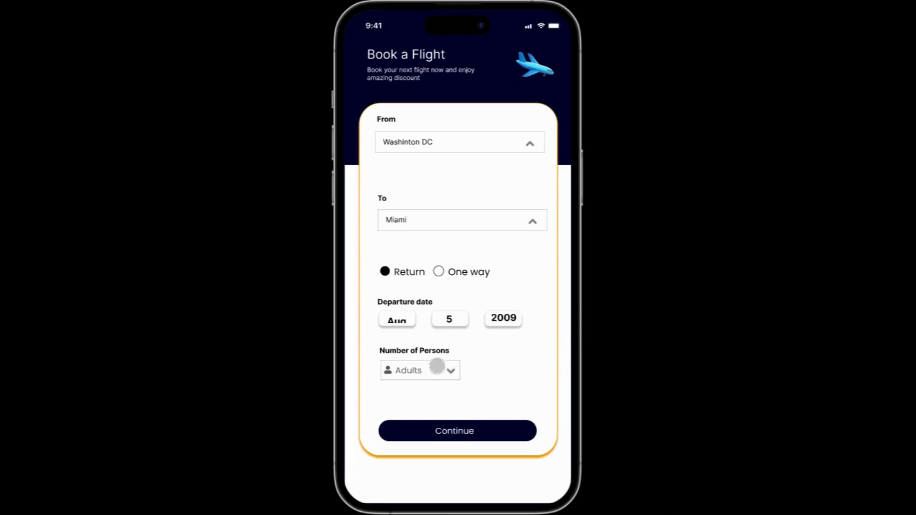
left_click(446, 370)
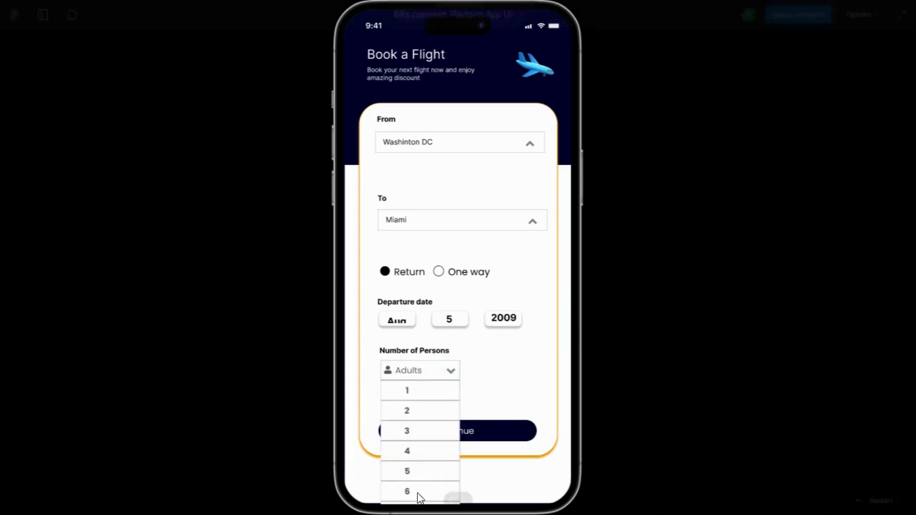
left_click(416, 451)
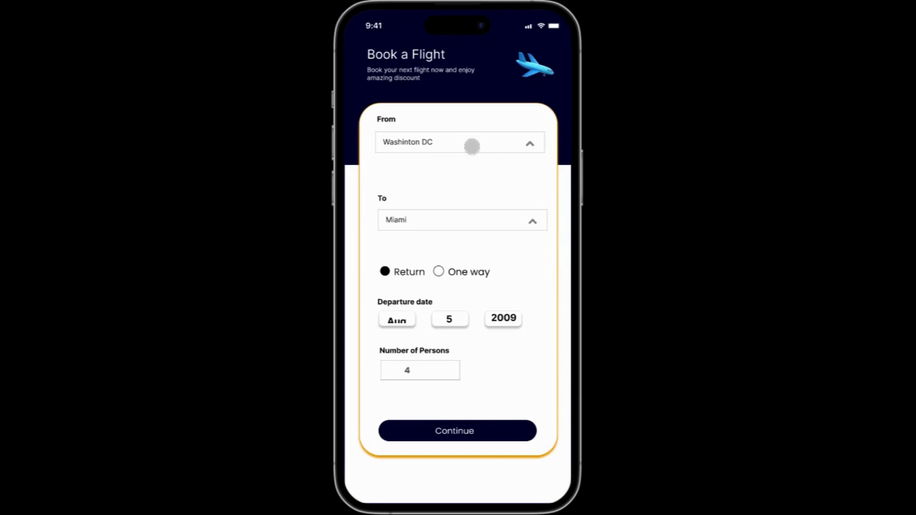
Step: Reopen the From dropdown in the prototype and choose Chicago as the departure city
left_click(444, 142)
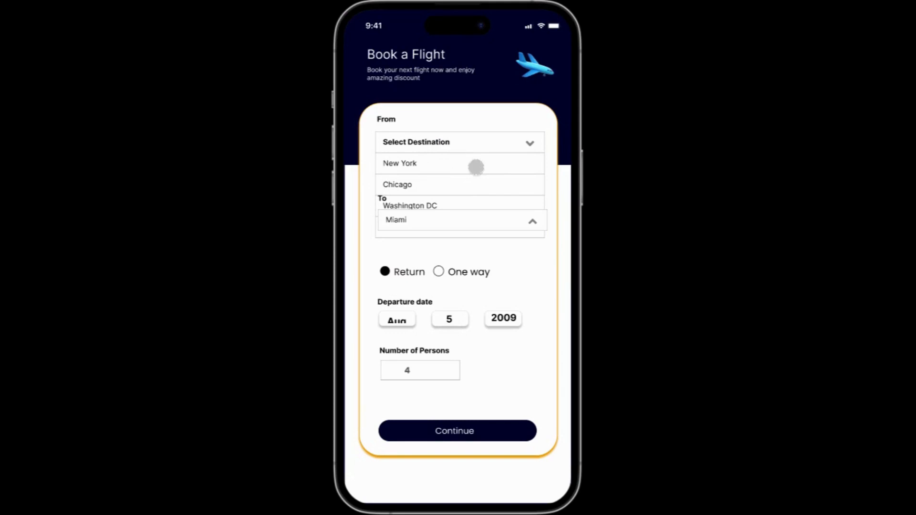
left_click(645, 152)
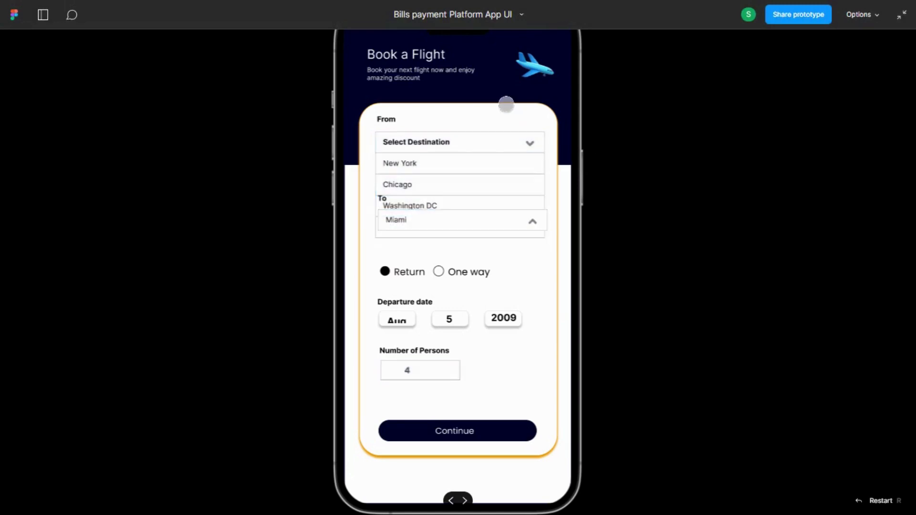
left_click(480, 139)
left_click(470, 142)
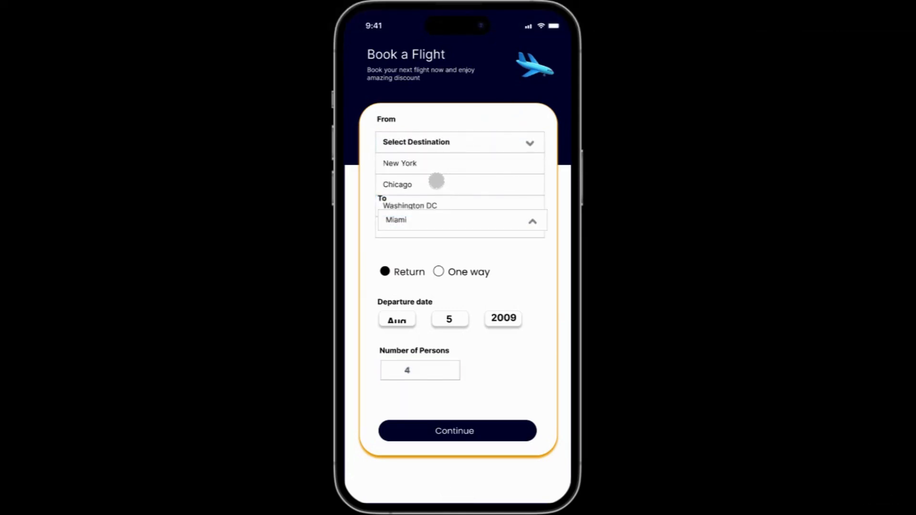
left_click(406, 186)
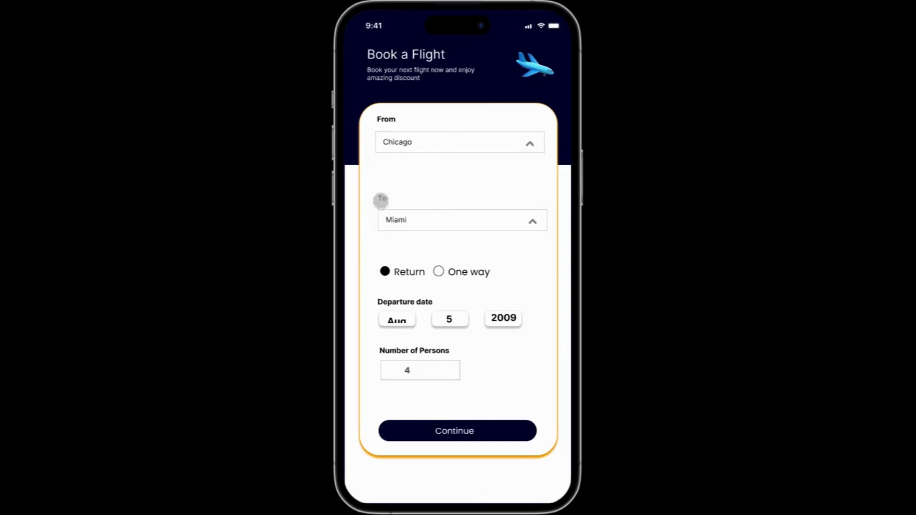
Step: Change the To destination in the prototype, trying Chicago and settling on Washington DC
left_click(400, 219)
left_click(418, 215)
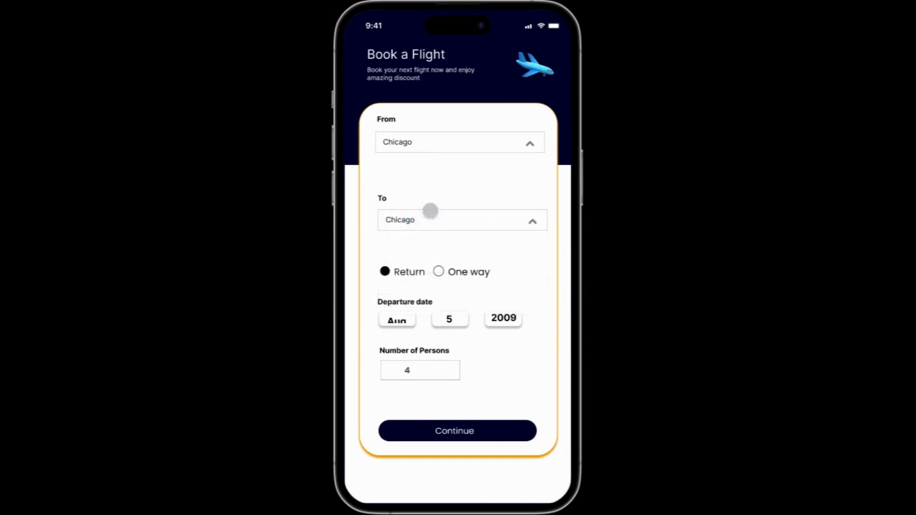
left_click(439, 218)
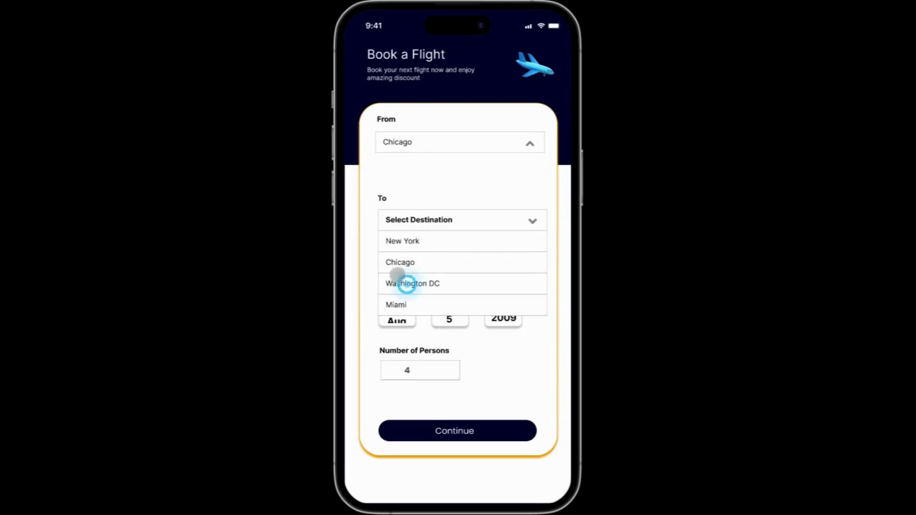
left_click(406, 283)
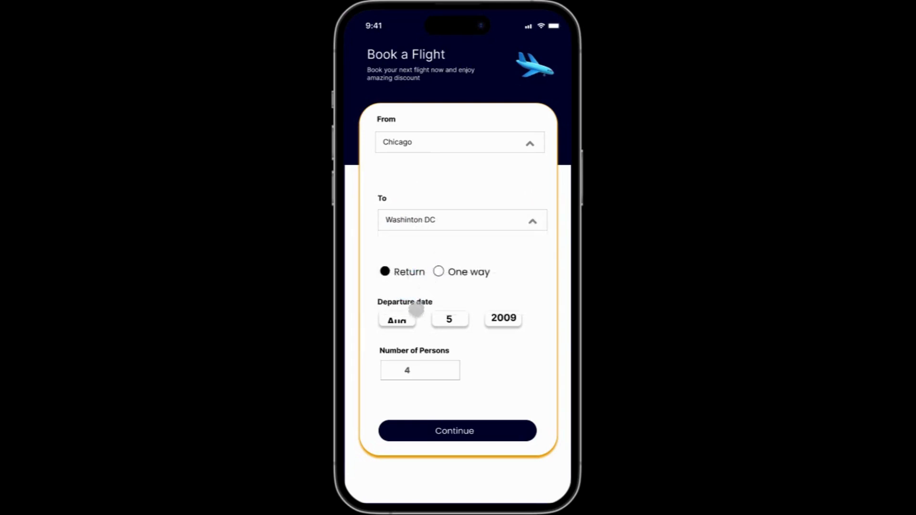
Step: Scroll the departure month to Apr and choose 3 as the number of persons
mouse_move(403, 319)
left_mouse_down()
mouse_move(393, 293)
mouse_move(401, 317)
mouse_move(393, 320)
left_mouse_up()
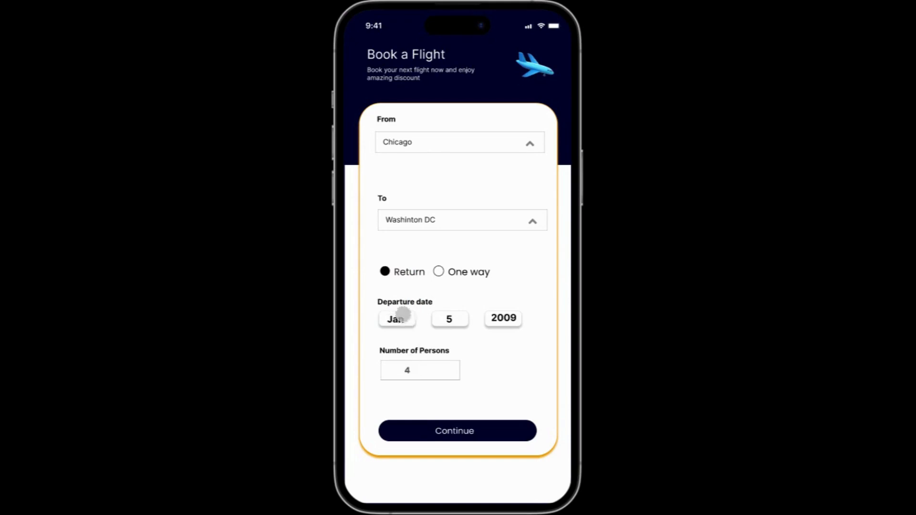
left_click_drag(397, 318, 391, 286)
left_click(399, 375)
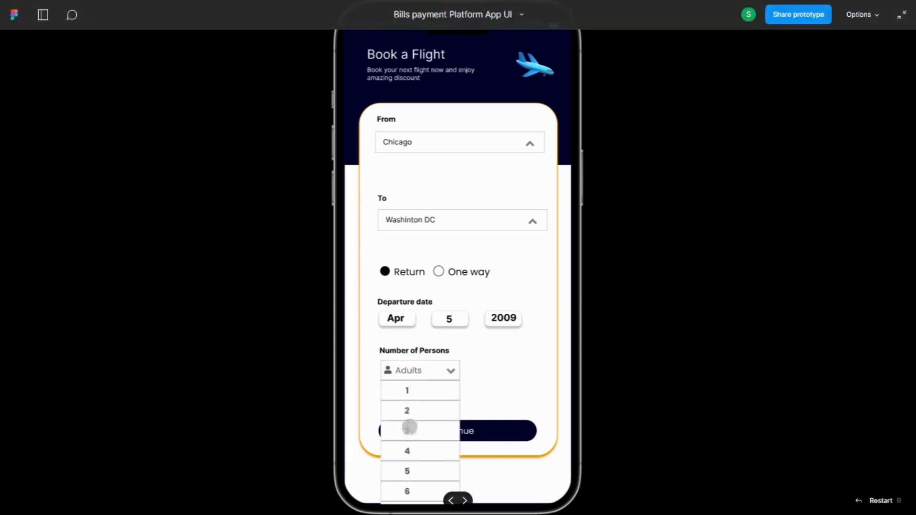
left_click(403, 430)
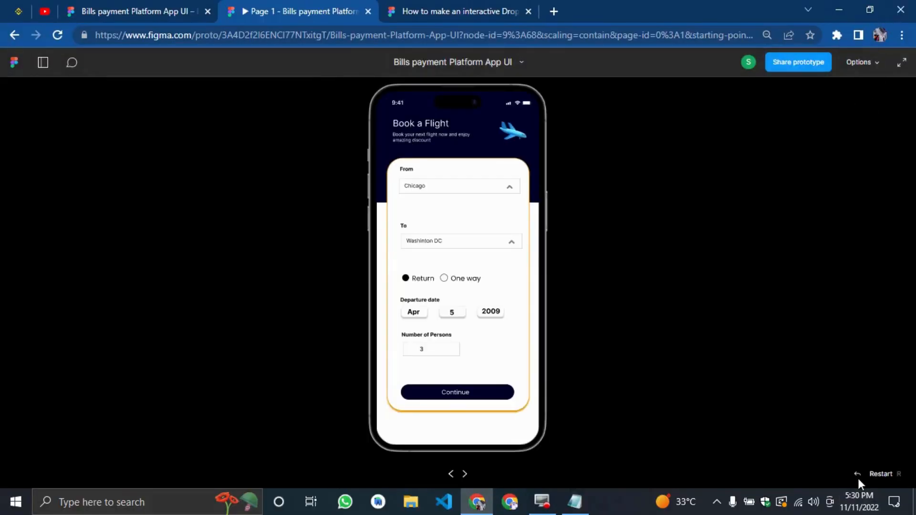
Step: Restart the prototype and open the flight booking screen through the Airlines service
left_click(869, 474)
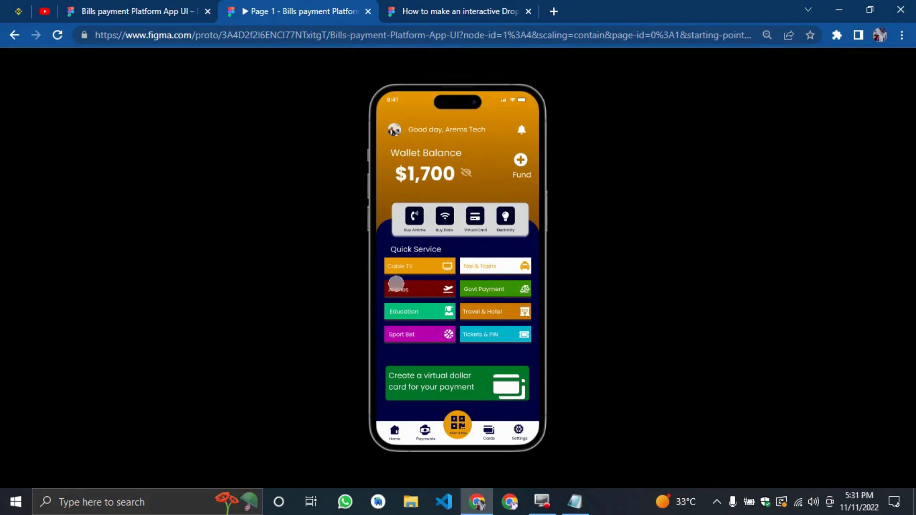
left_click(397, 283)
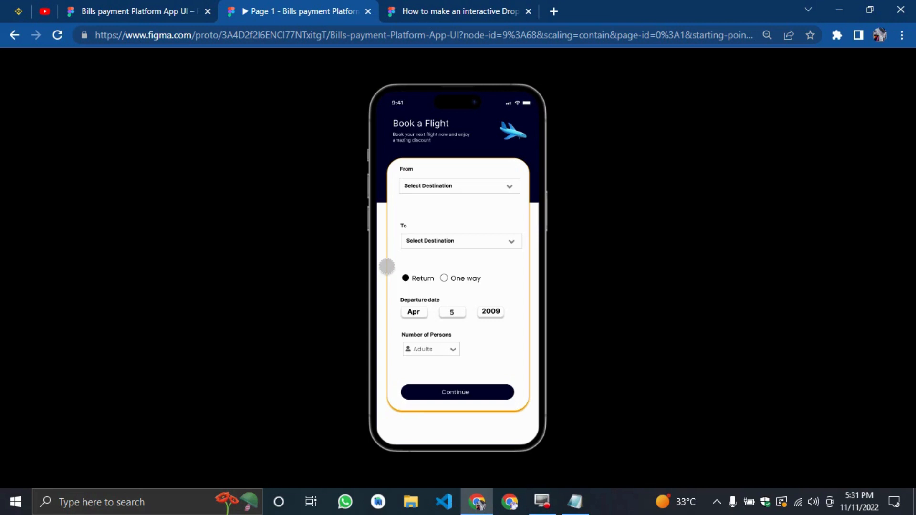
Step: Switch to the interactive dropdown menu and date picker tutorial file and view the Flight Ticket frame at 100%
left_click(456, 10)
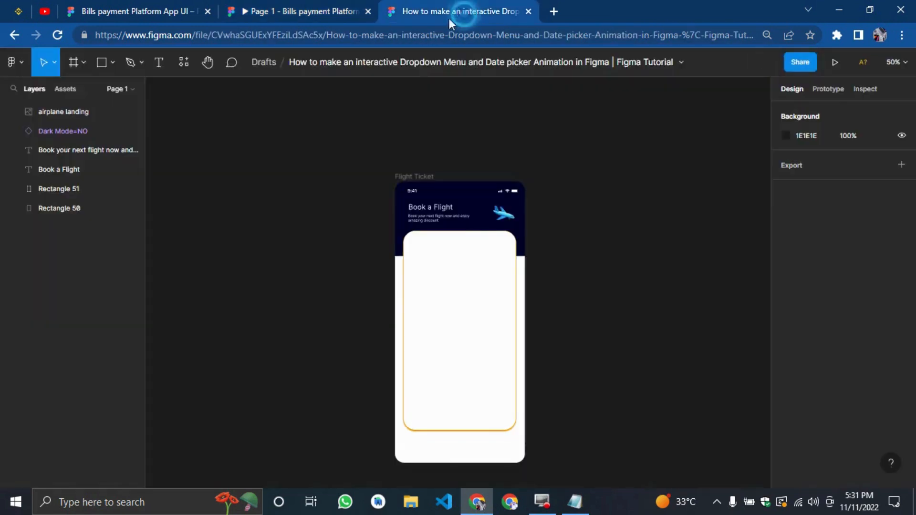
left_click(313, 180)
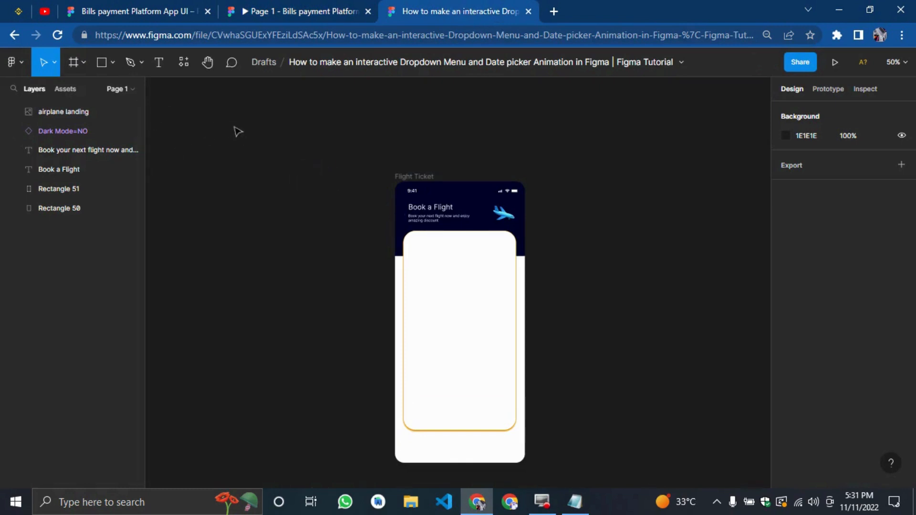
key("shift+0")
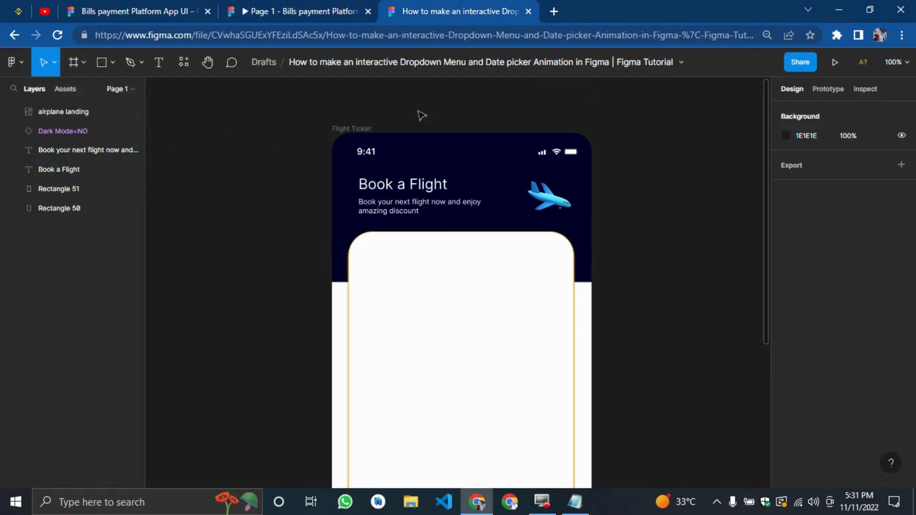
scroll(416, 280, "down", 5)
scroll(416, 280, "up", 7)
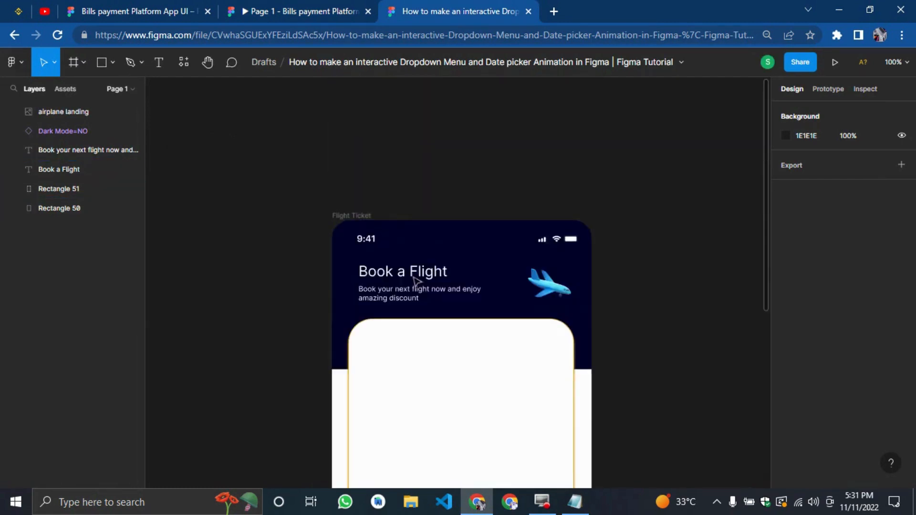
scroll(415, 280, "down", 3)
scroll(416, 282, "up", 1)
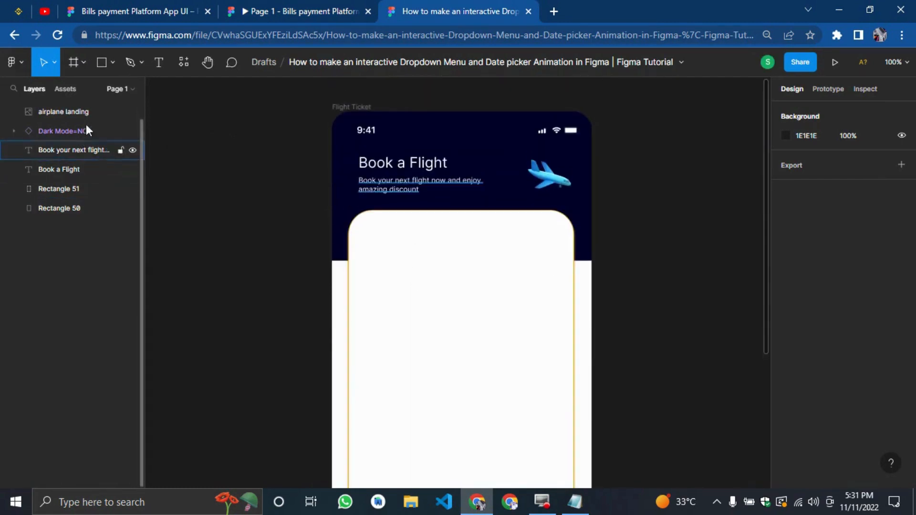
Step: Add an iPhone 14 Pro Max frame beside the Flight Ticket frame and set its corner radius to 30
left_click(98, 35)
left_click(73, 62)
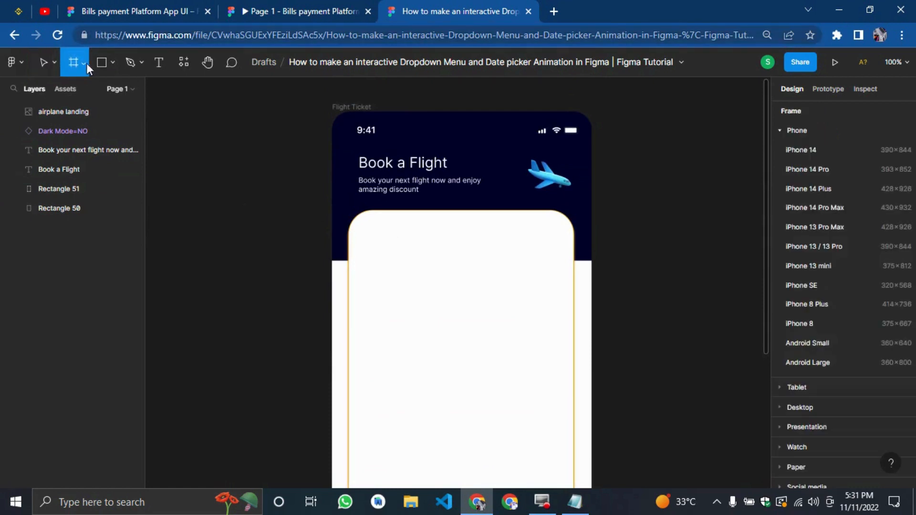
left_click(810, 206)
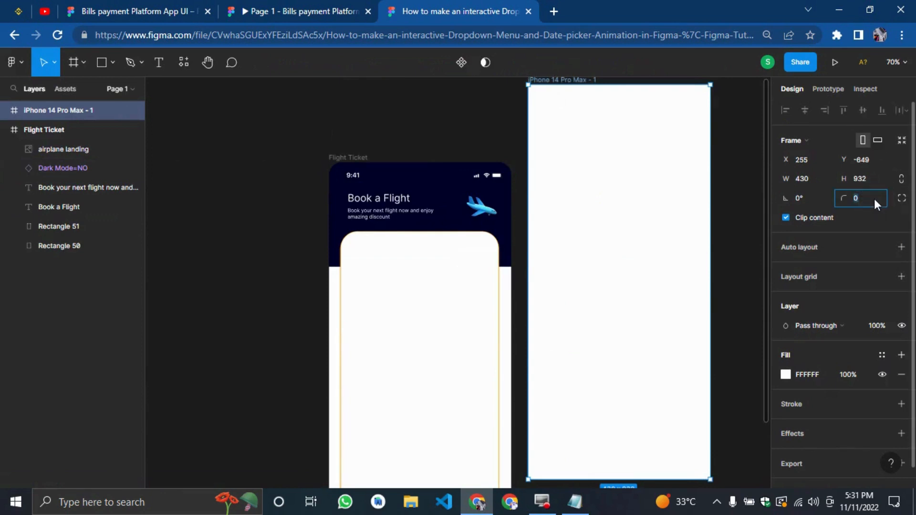
type("30")
key("Return")
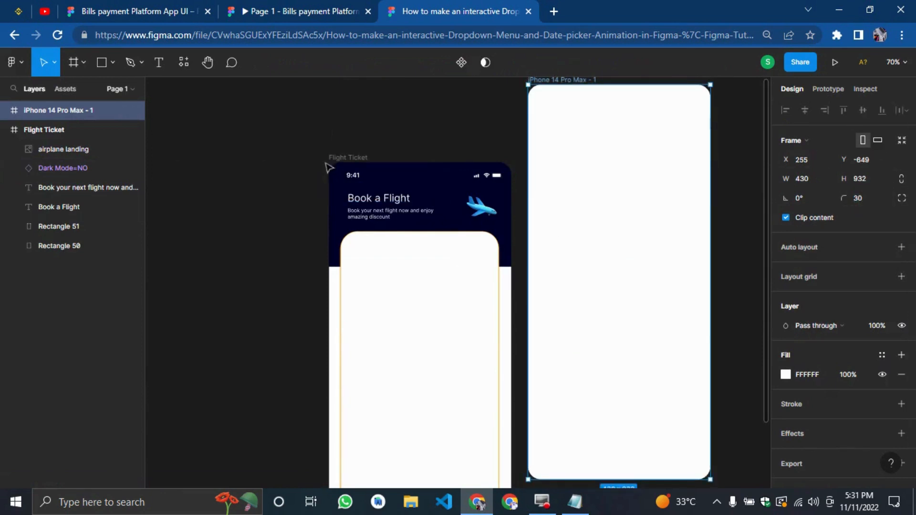
Step: Fill the iPhone 14 Pro Max frame with navy 010229 as a demonstration and delete the frame
left_click(786, 375)
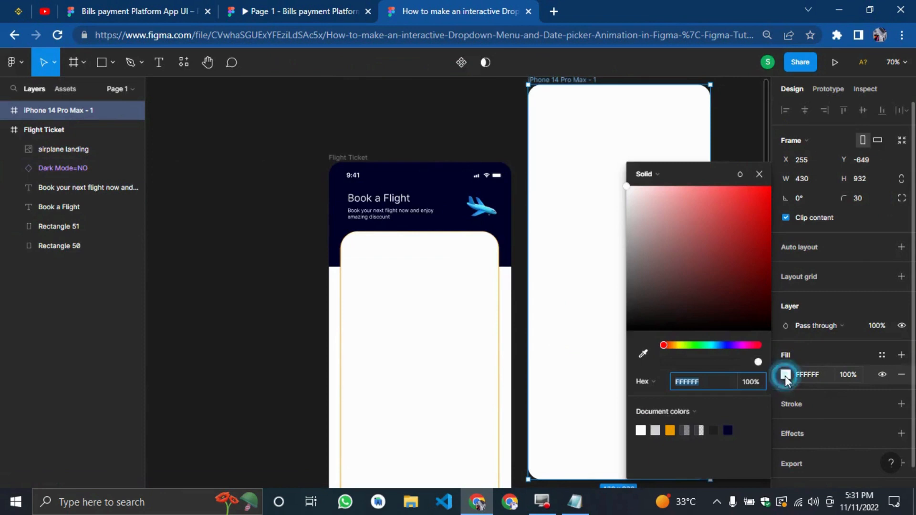
left_click(720, 436)
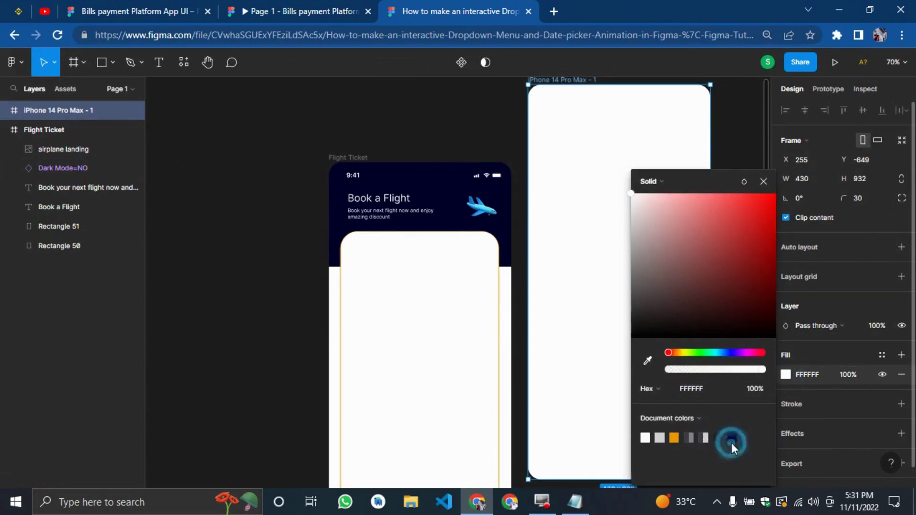
left_click(732, 438)
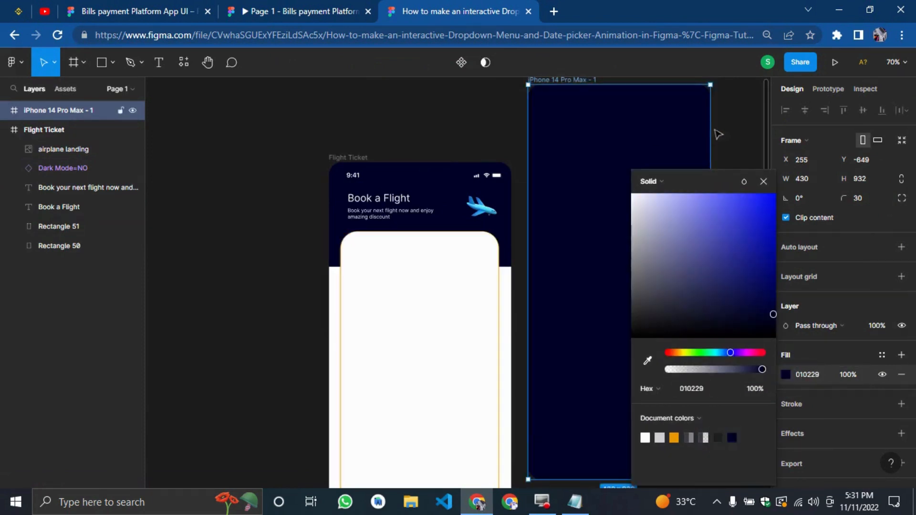
left_click(730, 125)
left_click(700, 194)
key("Delete")
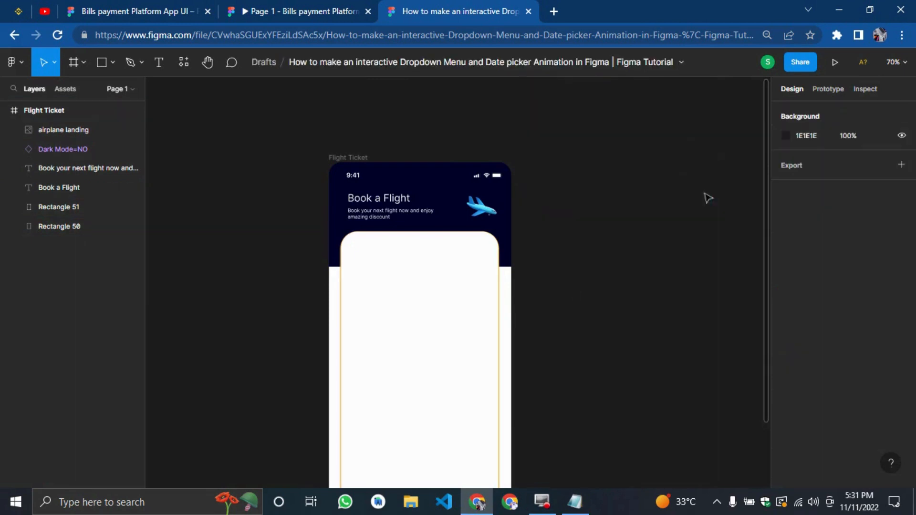
Step: Add the text "From" inside the upper left of the white card in the Flight Ticket frame
key("shift+0")
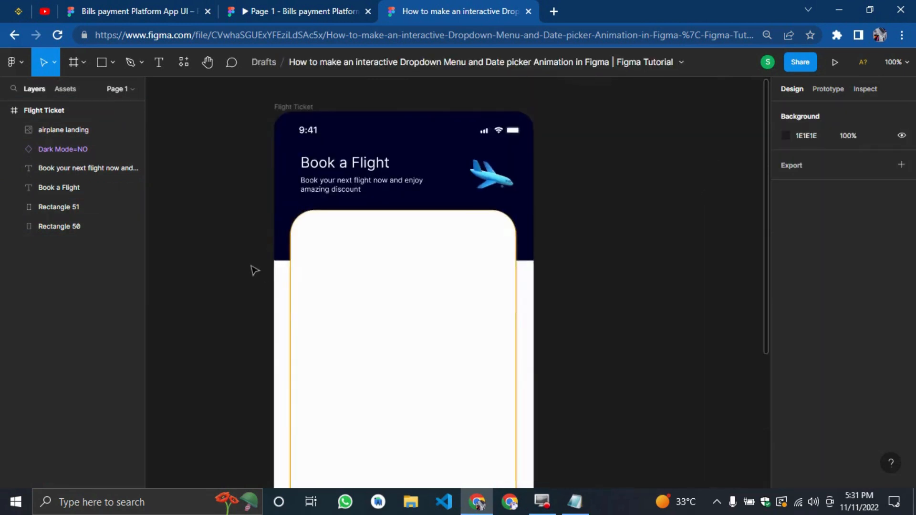
key("shift+equal")
scroll(620, 301, "up", 8)
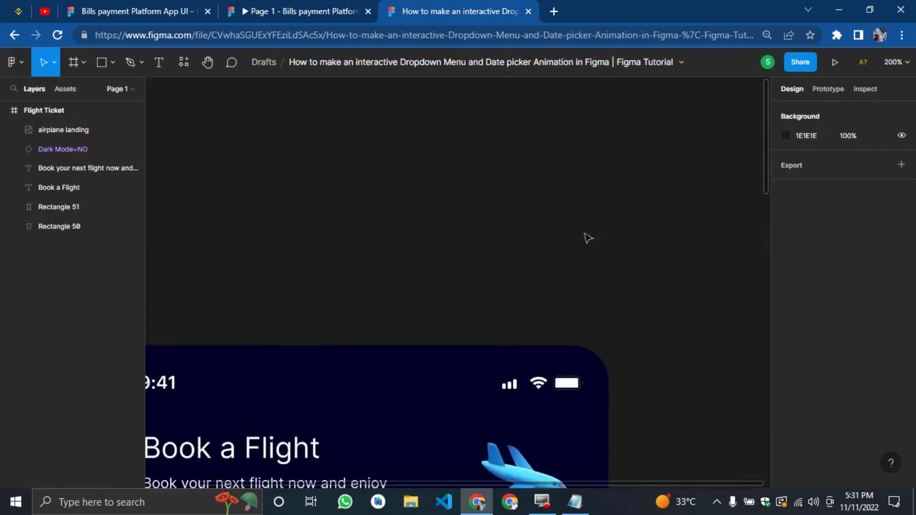
scroll(5, 262, "left", 10)
scroll(365, 315, "down", 8)
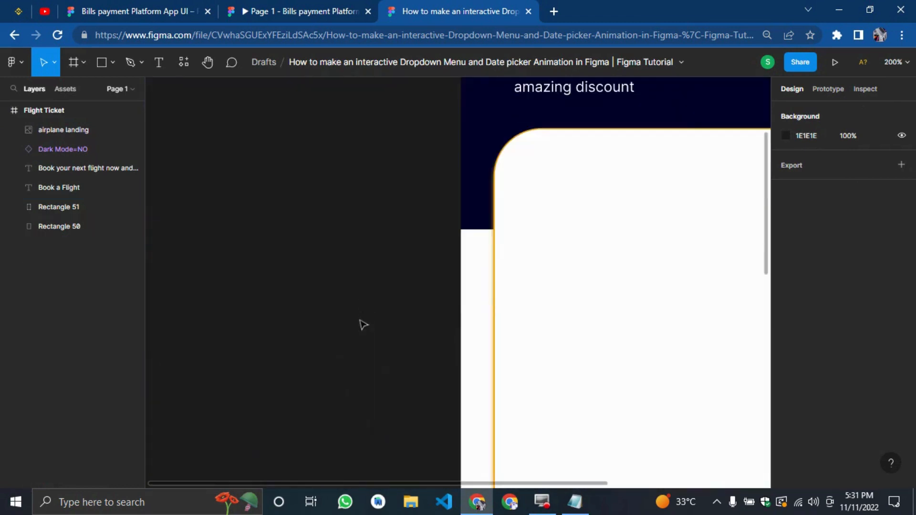
left_click(151, 67)
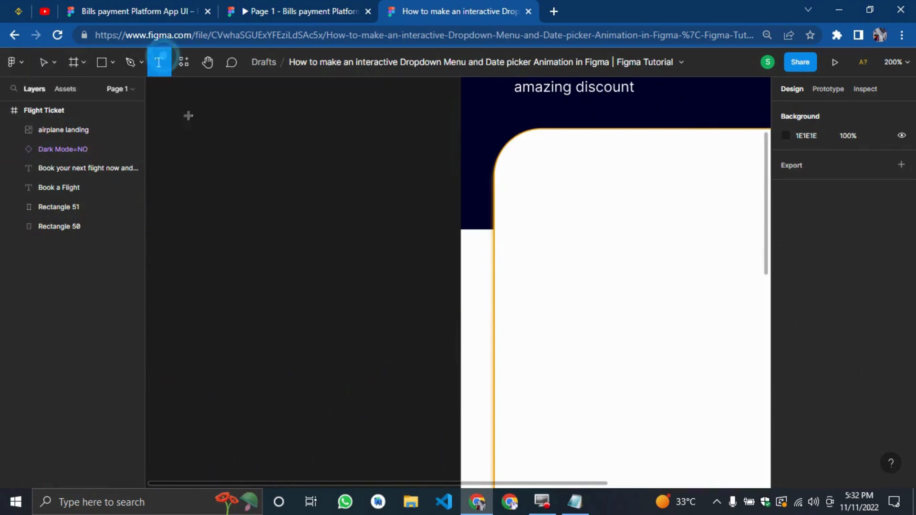
left_click(518, 179)
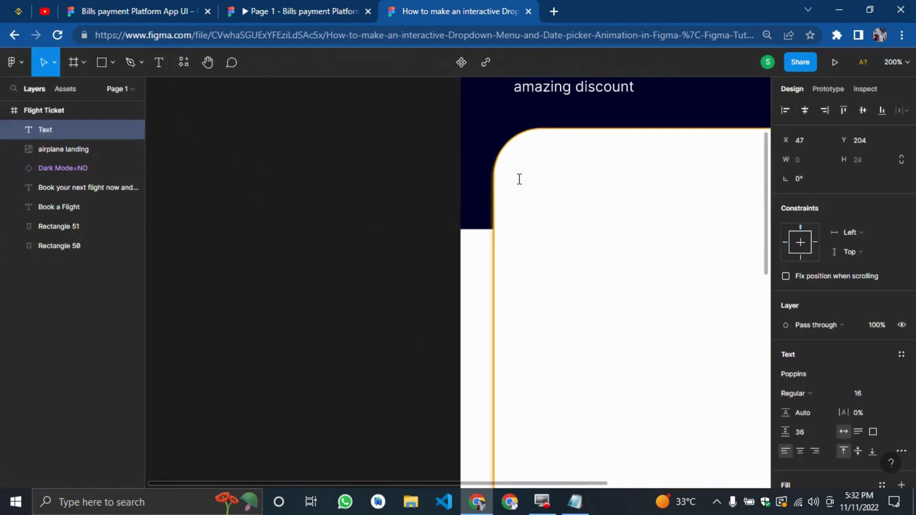
type("From")
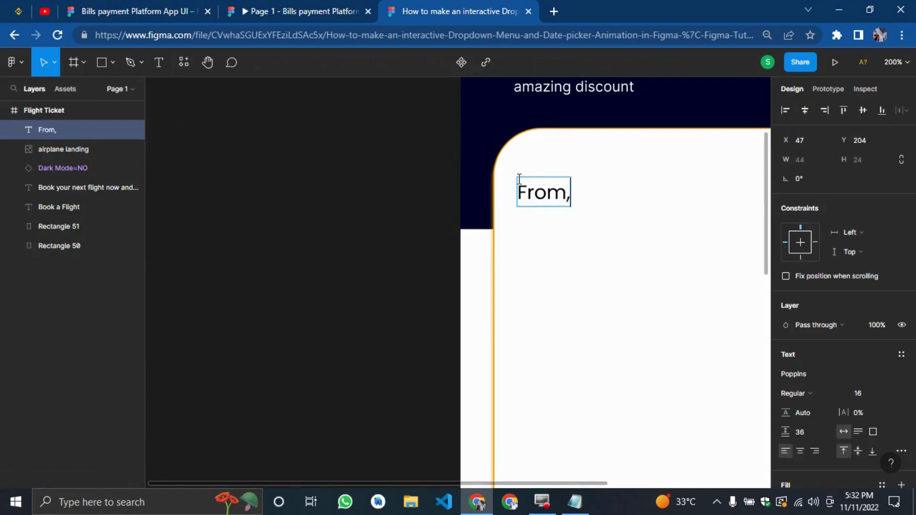
left_click(377, 176)
Step: Draw a rectangle on the empty canvas beside the Flight Ticket frame, sized about 226 × 32
scroll(205, 339, "left", 5)
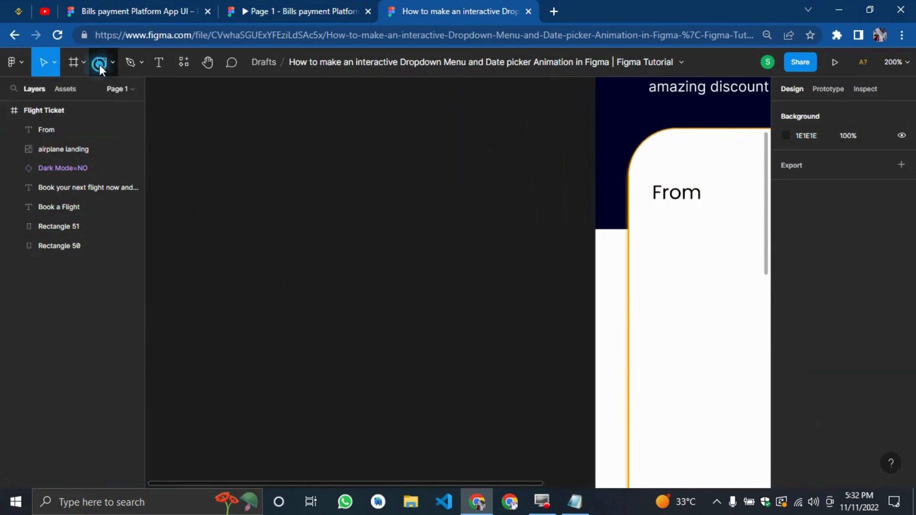
left_click(101, 64)
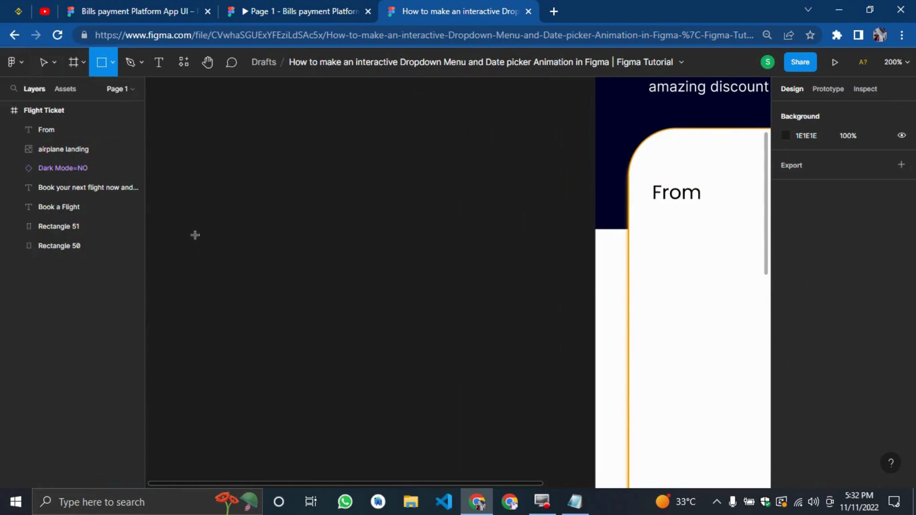
left_click(205, 267)
left_click_drag(237, 291, 282, 251)
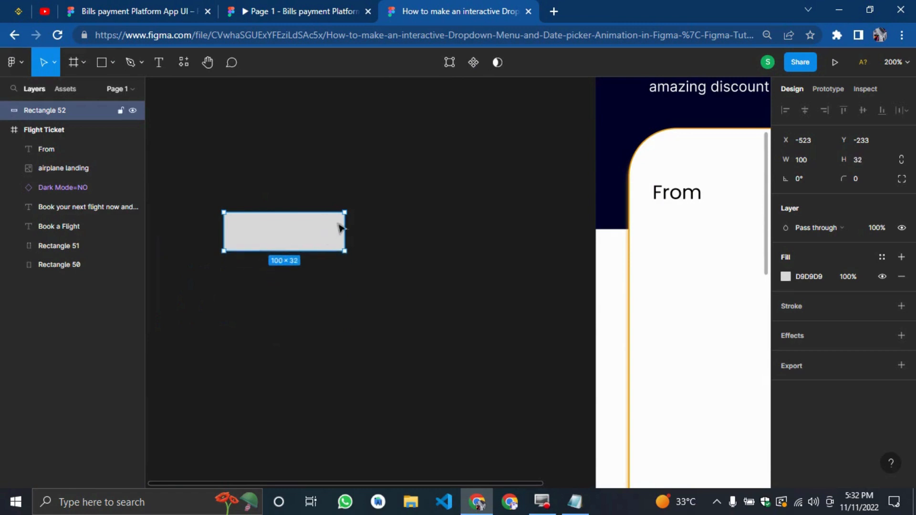
left_click_drag(347, 224, 497, 241)
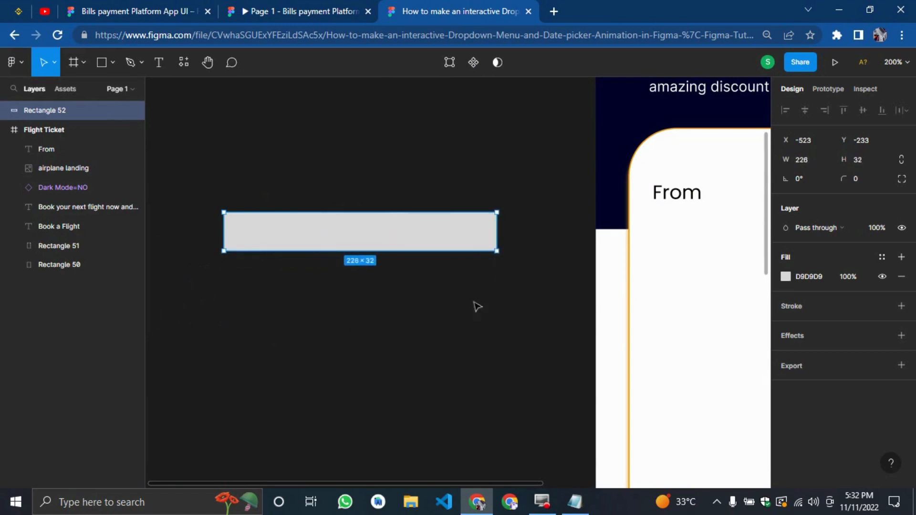
Step: Fit the rectangle to the white card by widening it to about 336, and move it back outside the frame
left_click(449, 318)
left_click_drag(366, 240, 453, 273)
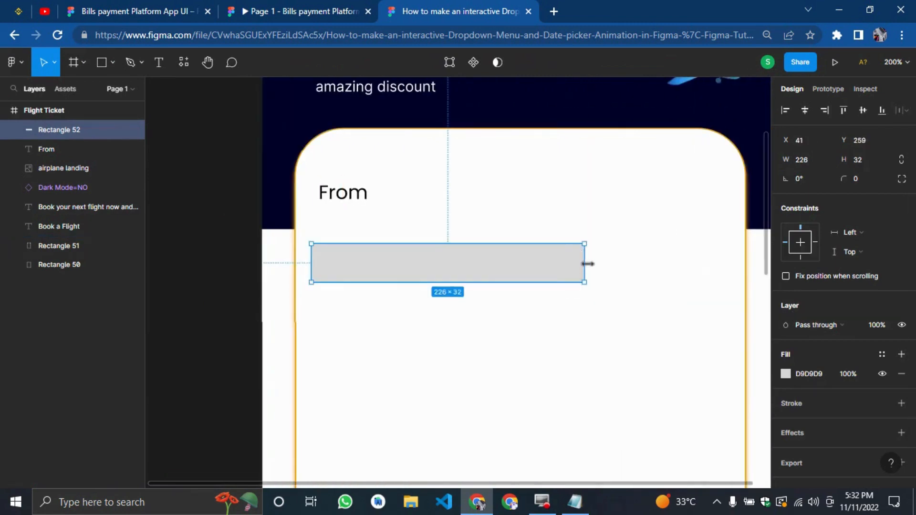
left_click_drag(585, 264, 718, 266)
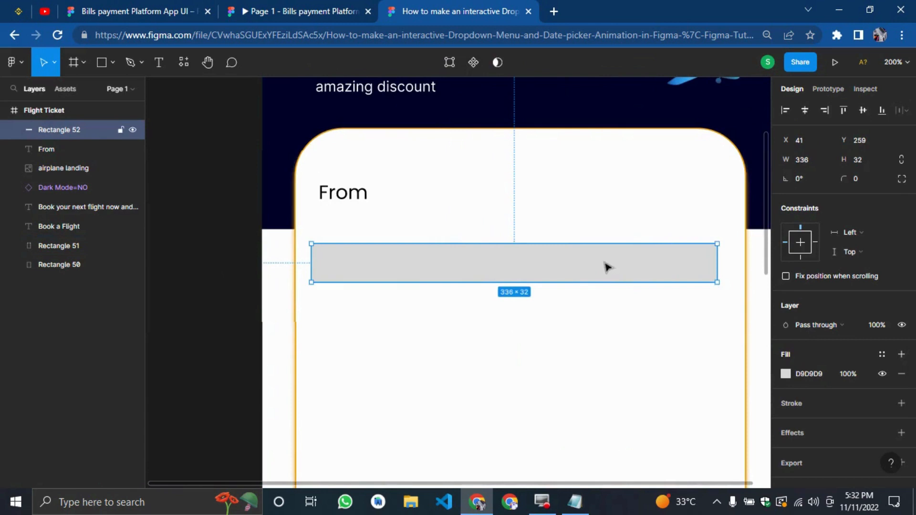
left_click_drag(608, 267, 465, 236)
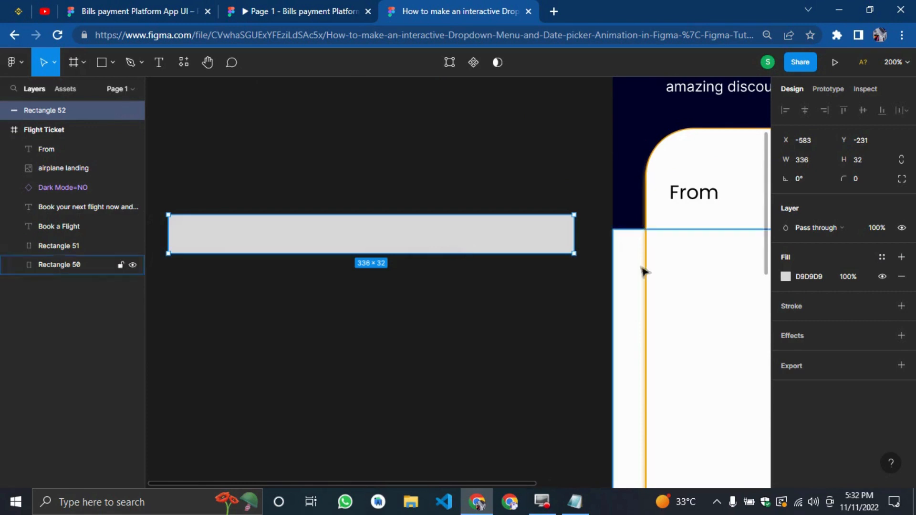
Step: Change the rectangle's fill color to white FFFFFF
left_click(786, 277)
left_click_drag(649, 205, 625, 147)
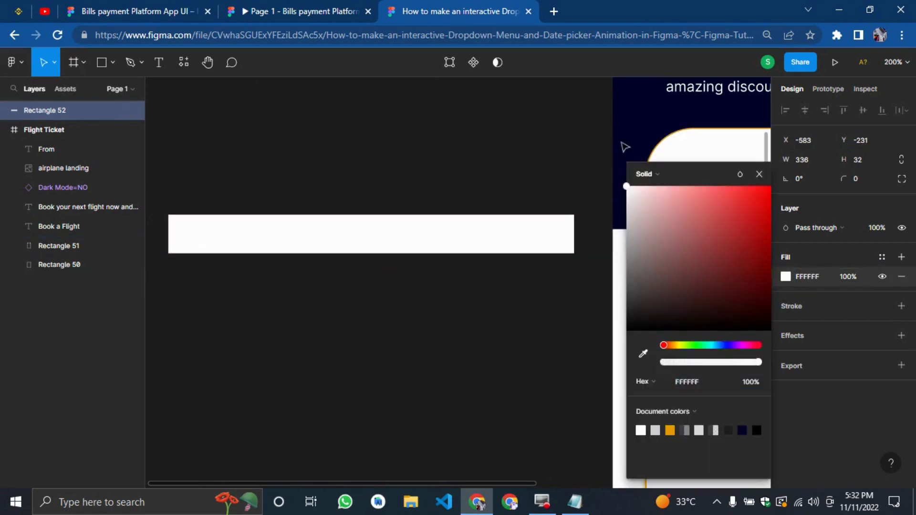
left_click(361, 152)
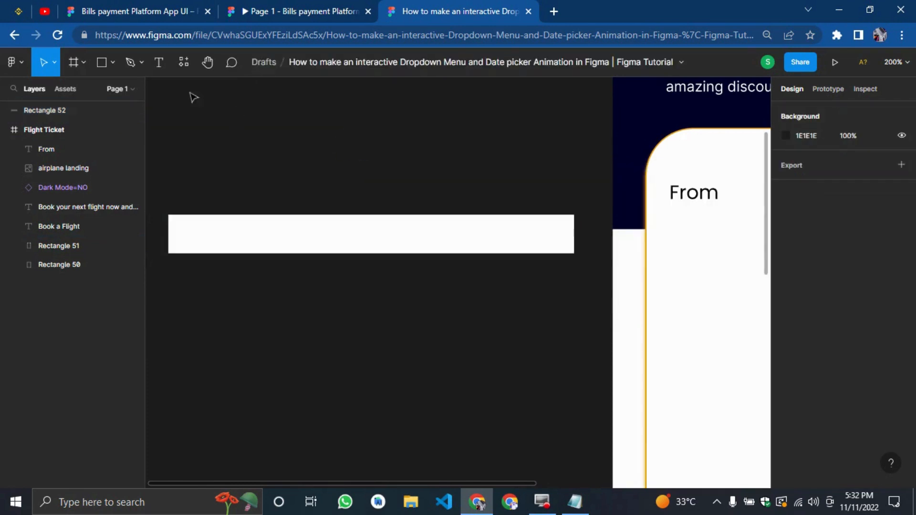
Step: Add the text "Select Departure" just above the white rectangle
left_click(160, 65)
left_click(215, 191)
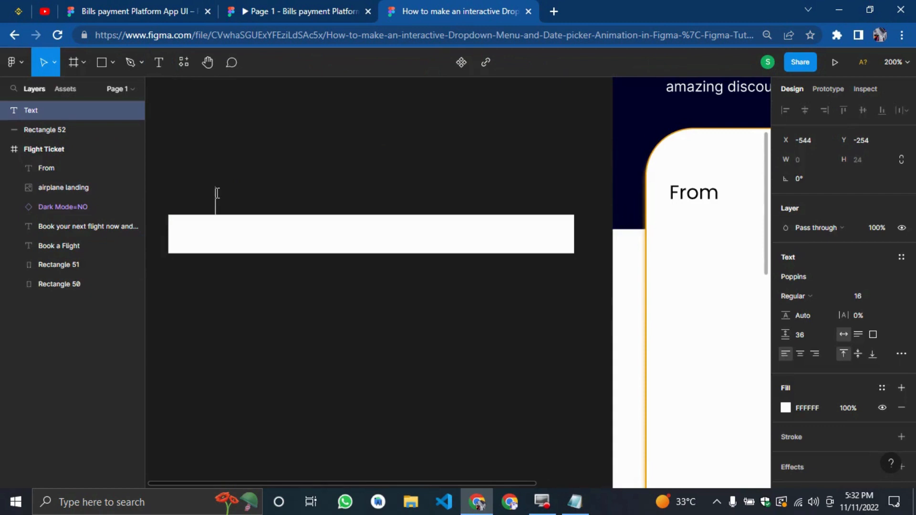
type("Select D")
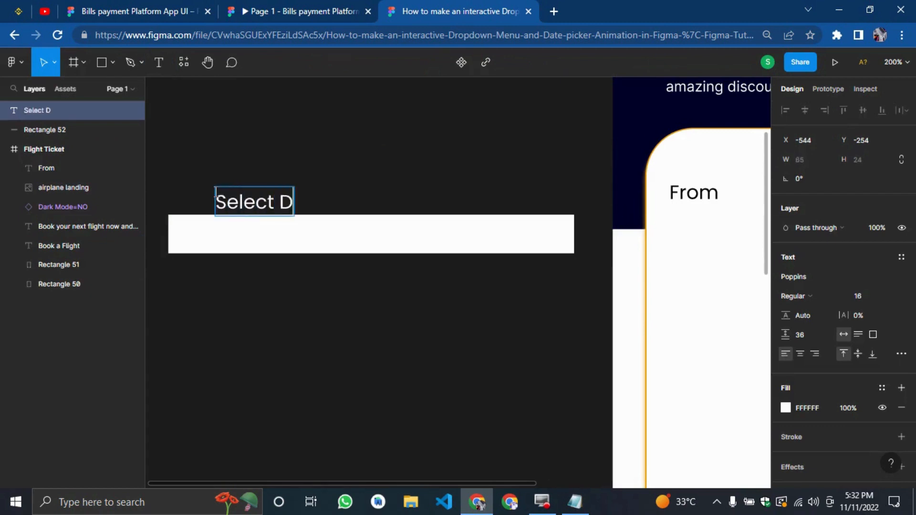
type("epart")
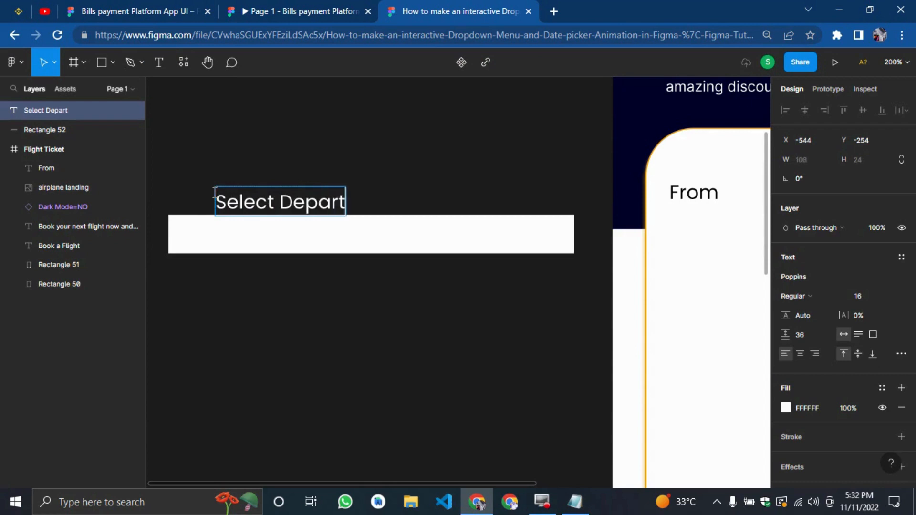
type("ure")
key("Escape")
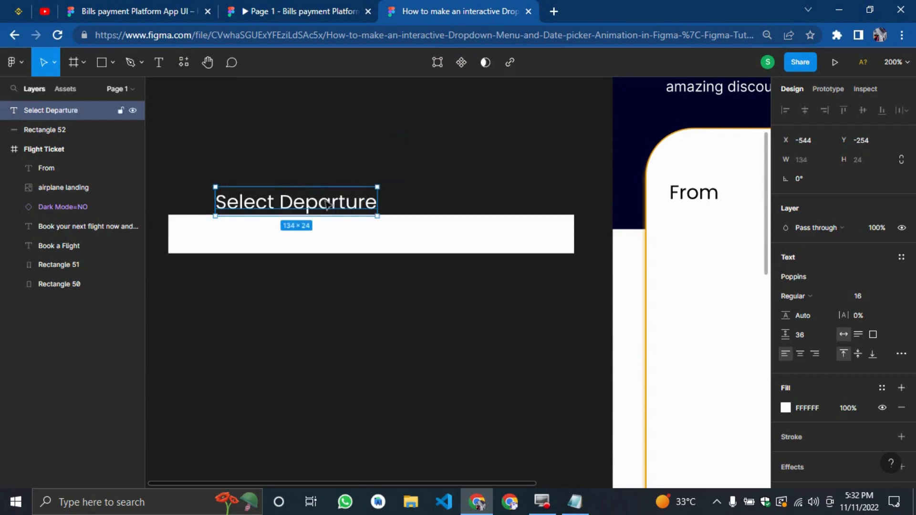
Step: Color the Select Departure text black (000000) and place it at the left end inside the white rectangle
left_click(786, 408)
left_click_drag(659, 302, 608, 351)
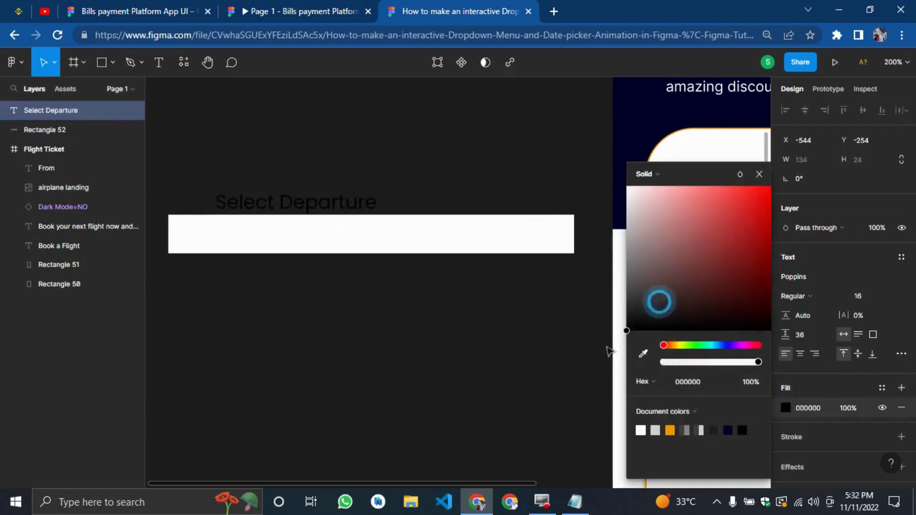
left_click(374, 336)
left_click_drag(289, 195, 245, 237)
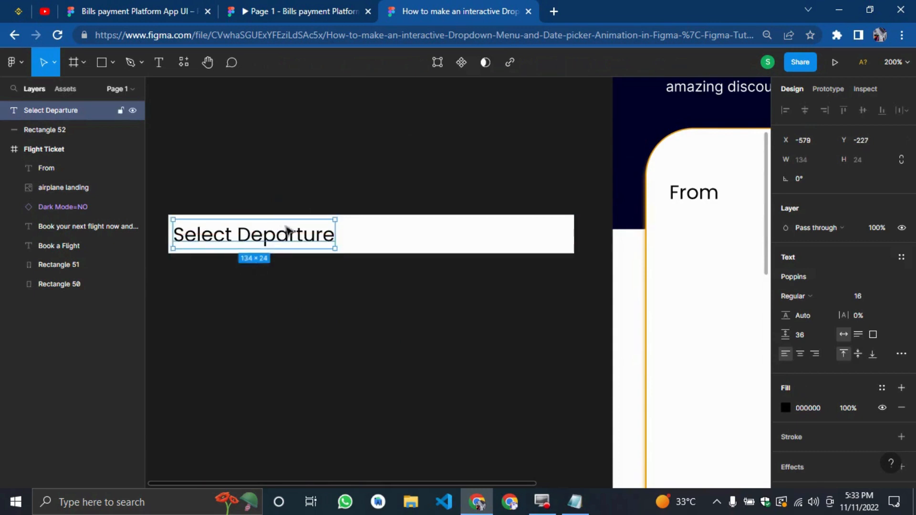
left_click(393, 180)
Step: Insert the angle-down icon on the canvas with the Font Awesome Icons plugin
right_click(388, 147)
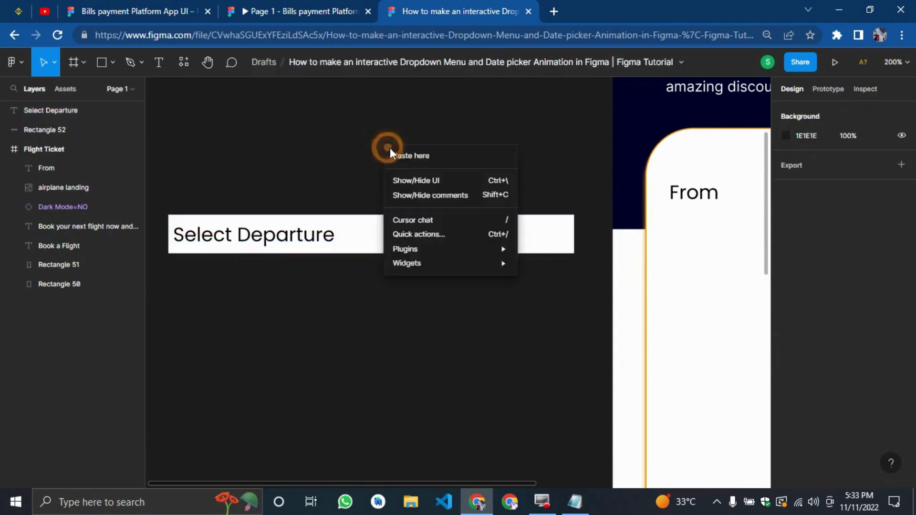
mouse_move(427, 256)
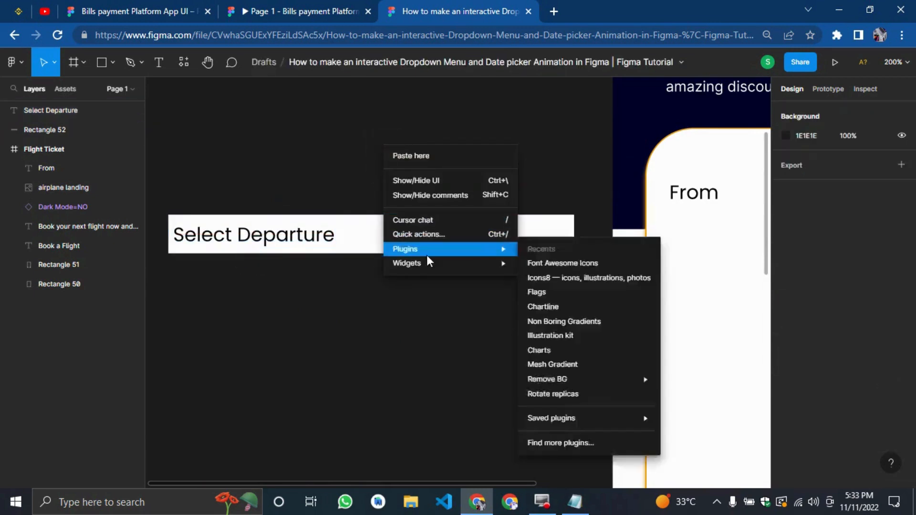
left_click(557, 263)
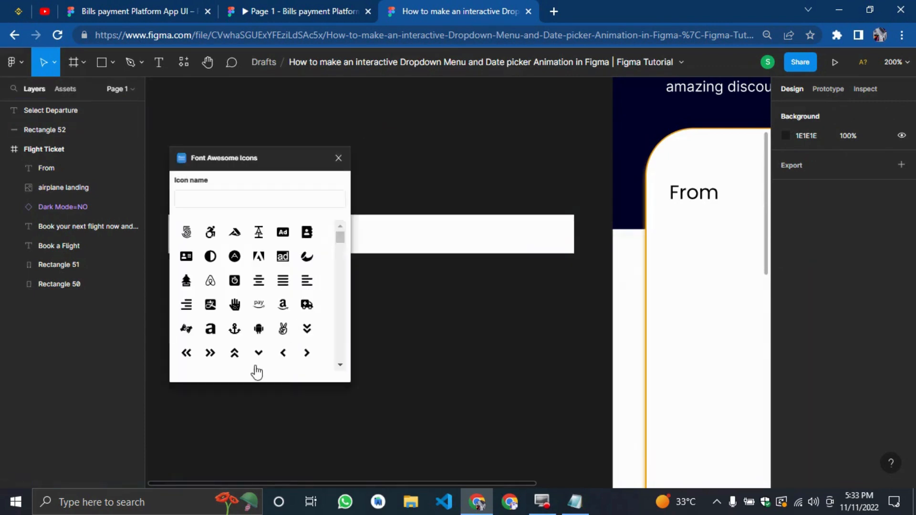
left_click(261, 353)
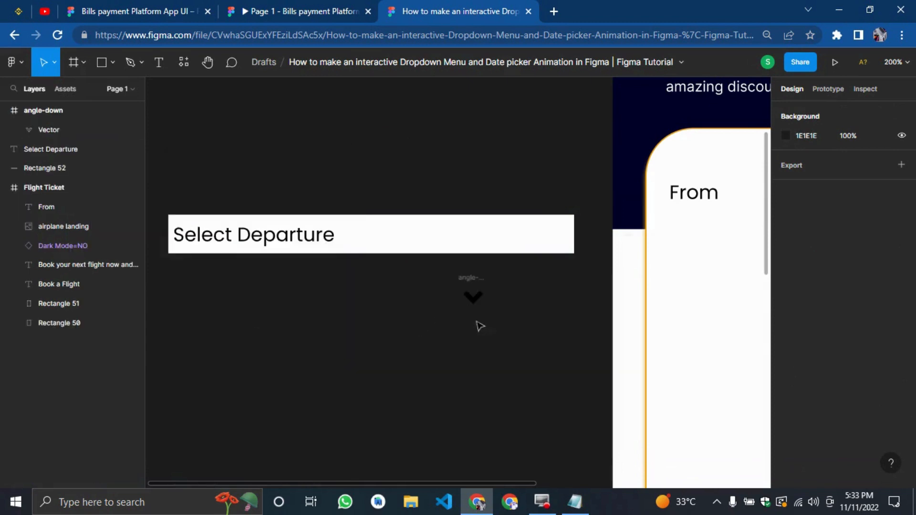
Step: Place the arrow vector at the right end of the white rectangle and set its fill opacity to 65%
left_click(475, 300)
left_click_drag(475, 298, 564, 240)
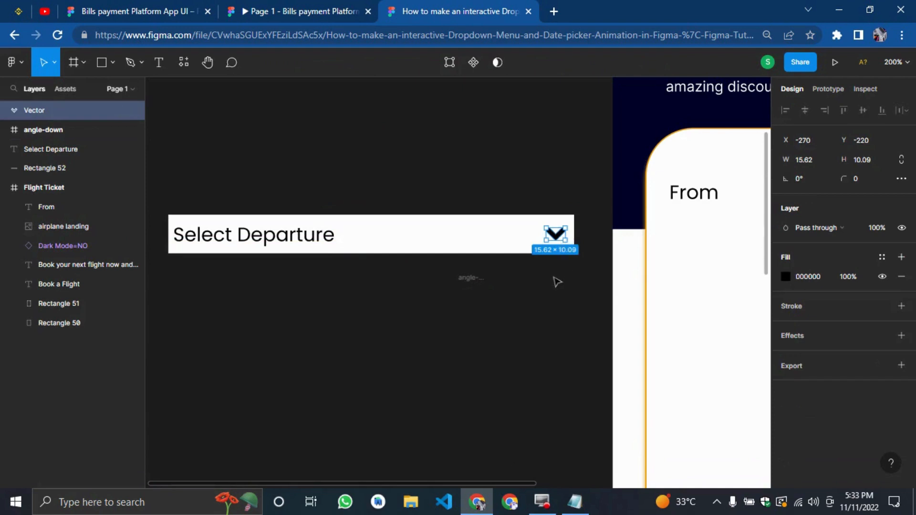
key("Down")
key("Down")
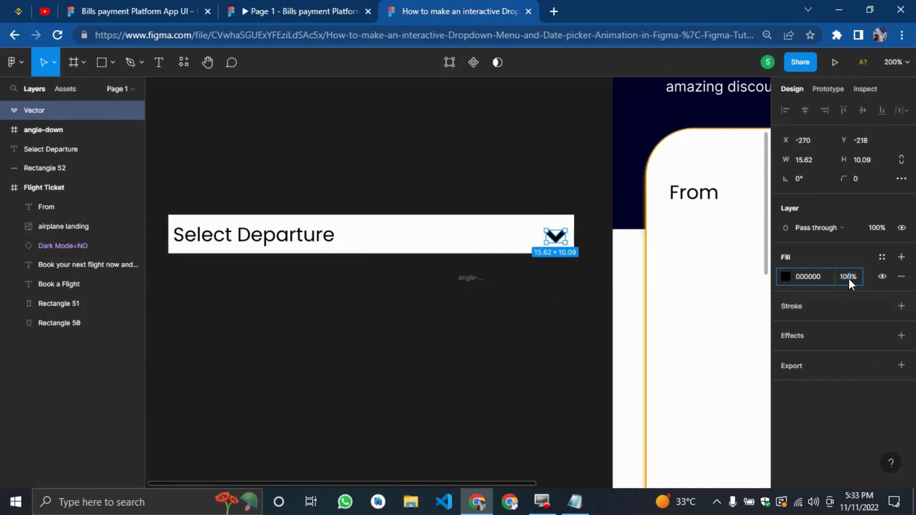
type("65")
key("Return")
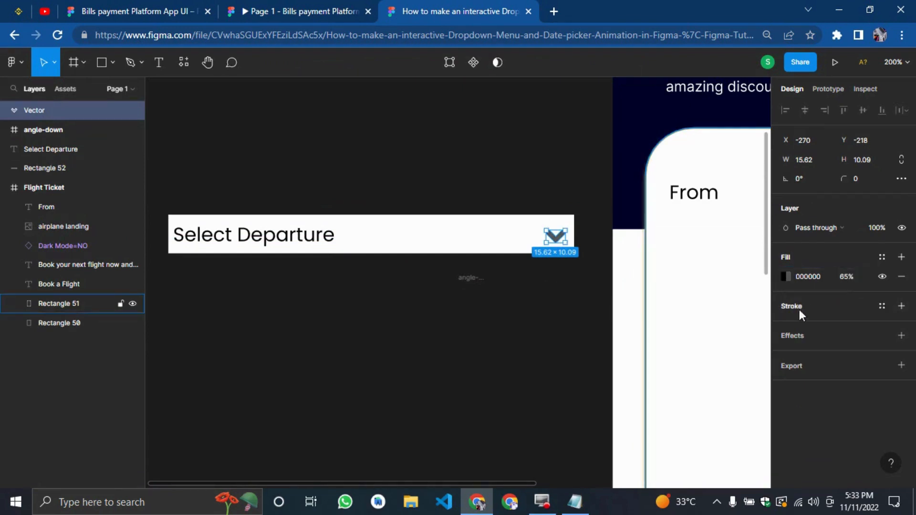
Step: Nudge the arrow slightly upward in the white rectangle and delete the leftover angle-down frame below it
key("Up")
key("Up")
left_click(587, 368)
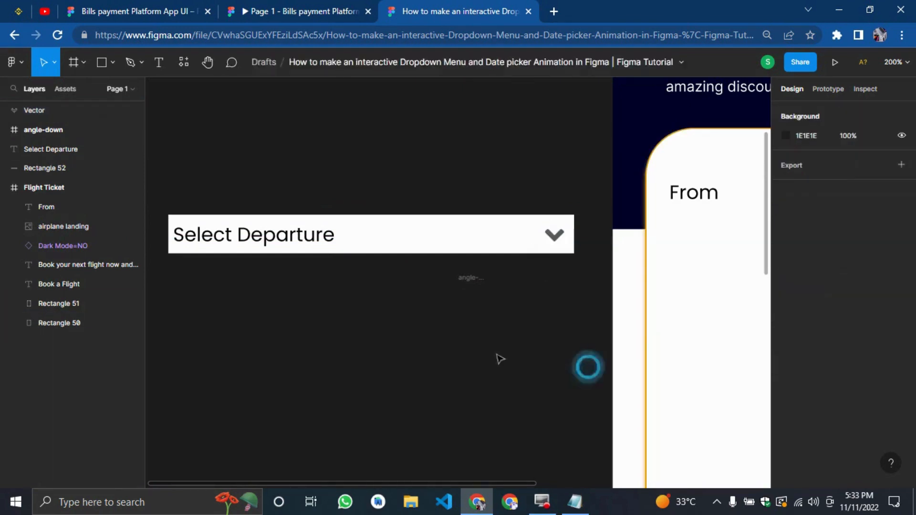
left_click_drag(537, 327, 456, 283)
key("Delete")
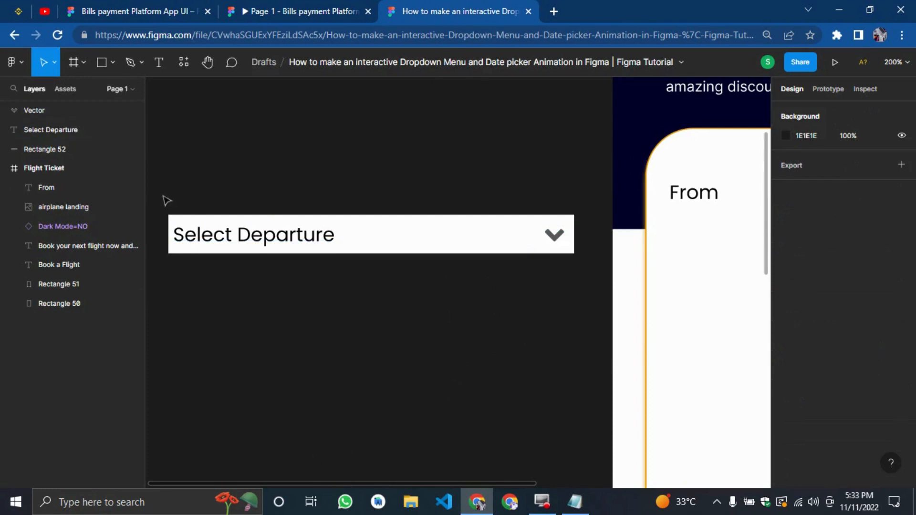
Step: Group the white rectangle, the Select Departure text and the arrow into one dropdown row
left_click_drag(162, 195, 583, 282)
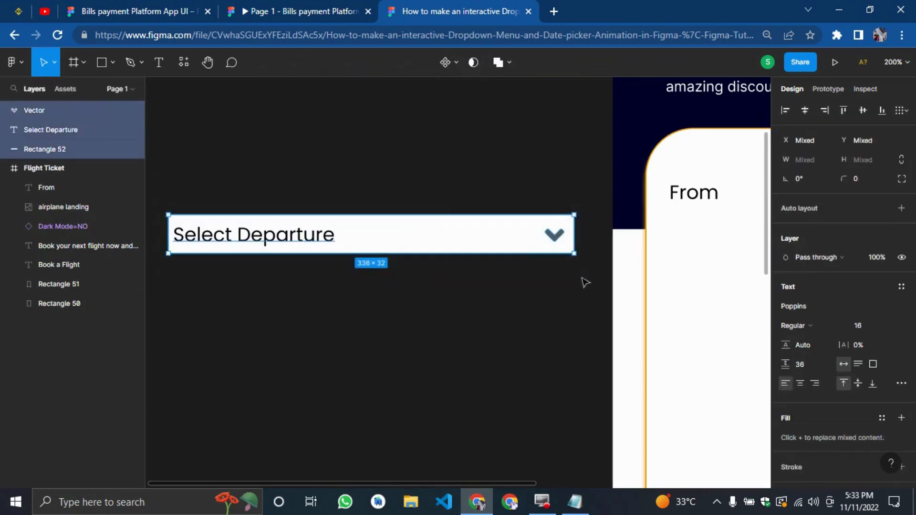
right_click(436, 230)
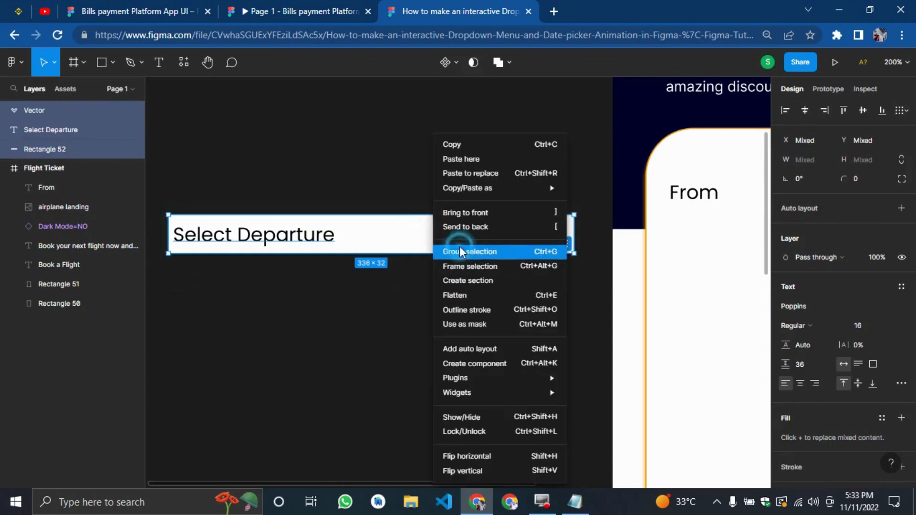
left_click(460, 246)
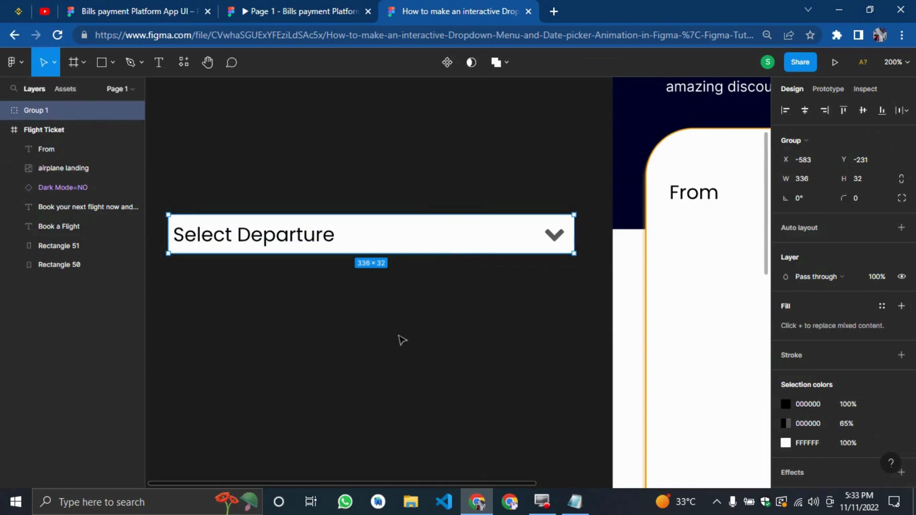
Step: Duplicate the Select Departure group and place the copy directly beneath it with a 1 px gap, at Y -198
key("ctrl+d")
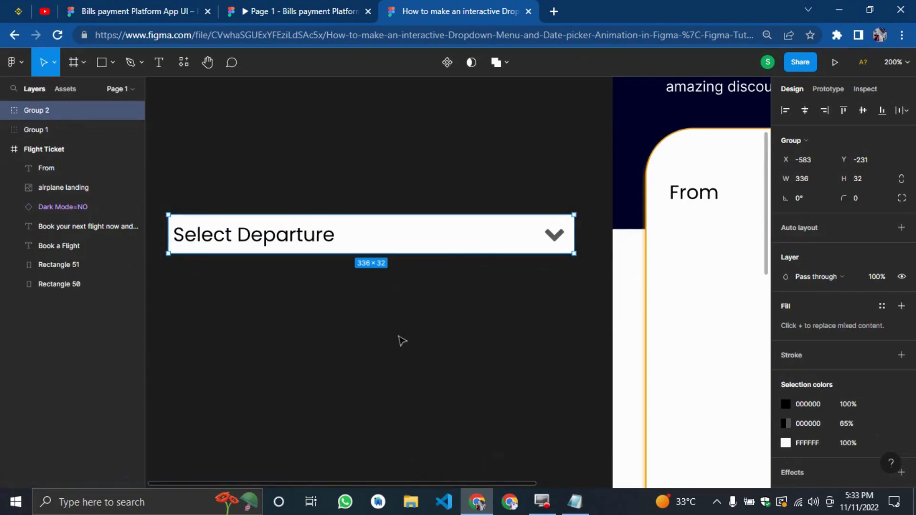
key("shift+Down")
key("shift+Down")
key("shift+Down")
key("shift+Down")
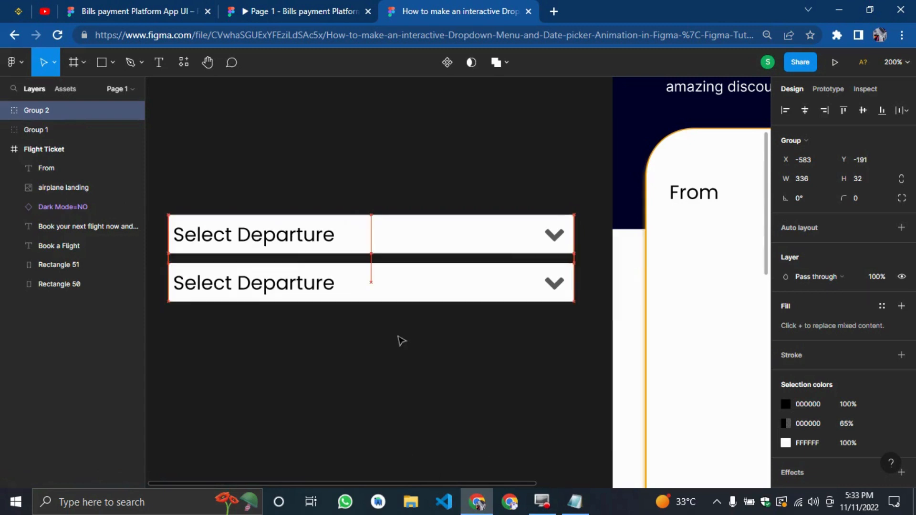
key("shift+Up")
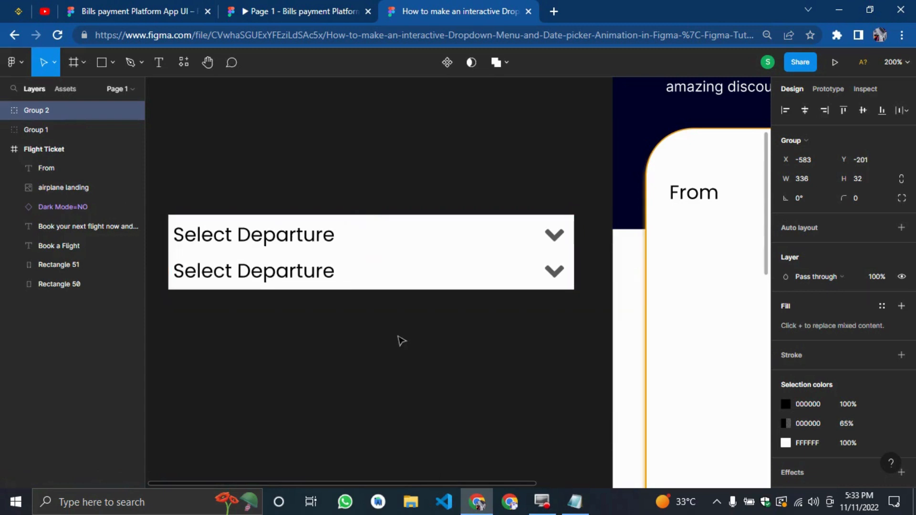
key("Down")
key("Down")
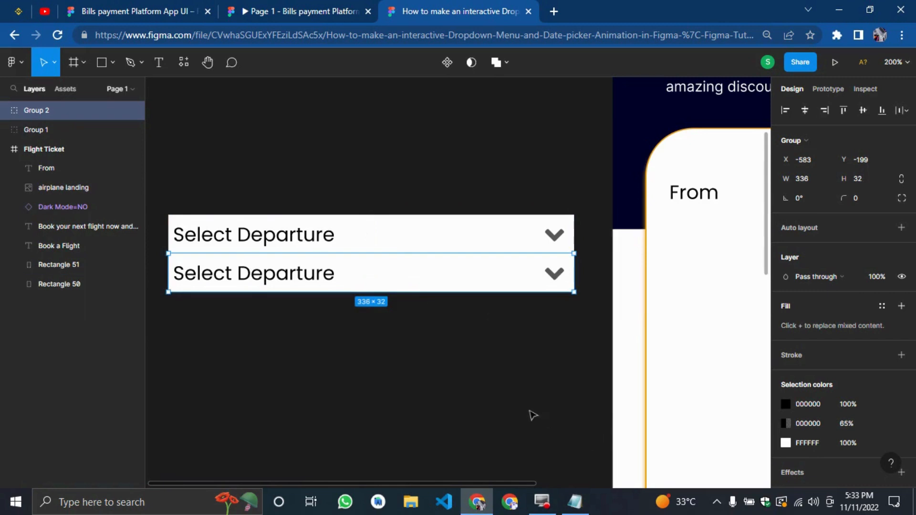
key("Down")
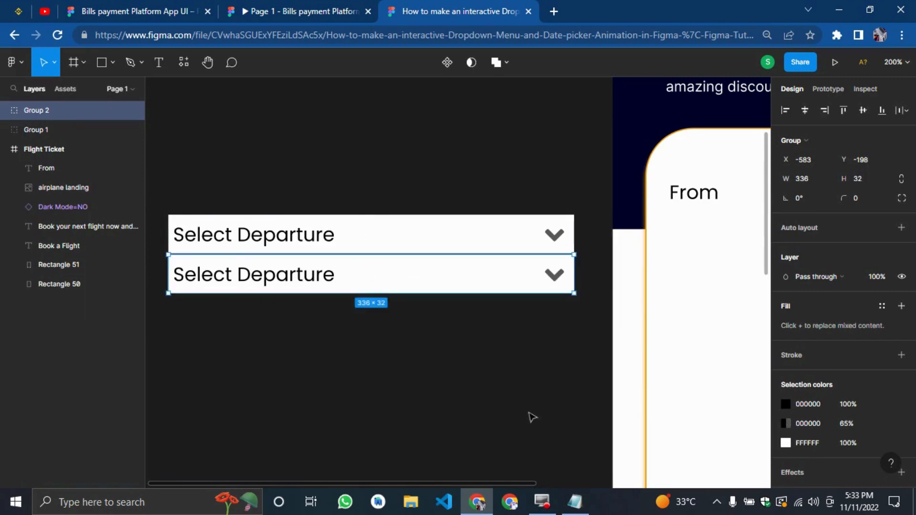
Step: Repeat the duplication three times to stack five Select Departure rows with the same spacing
key("ctrl+d")
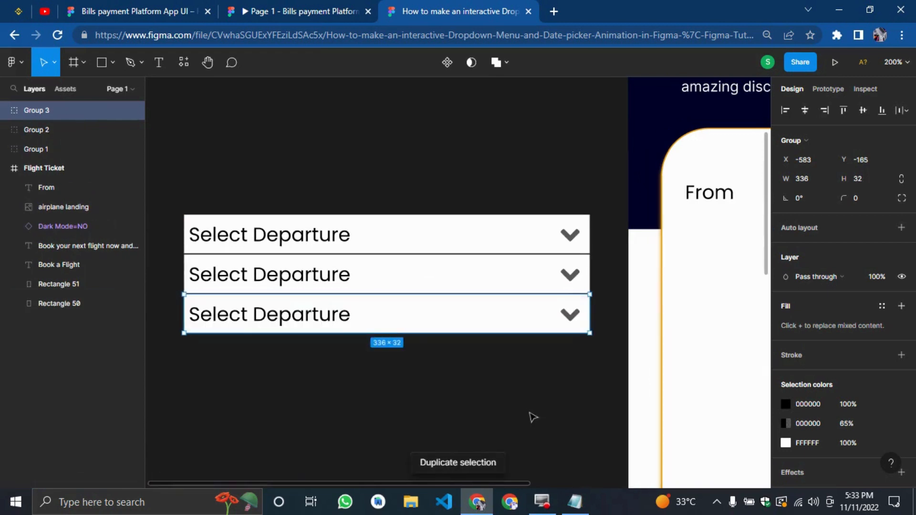
key("ctrl+d")
key("ctrl+d")
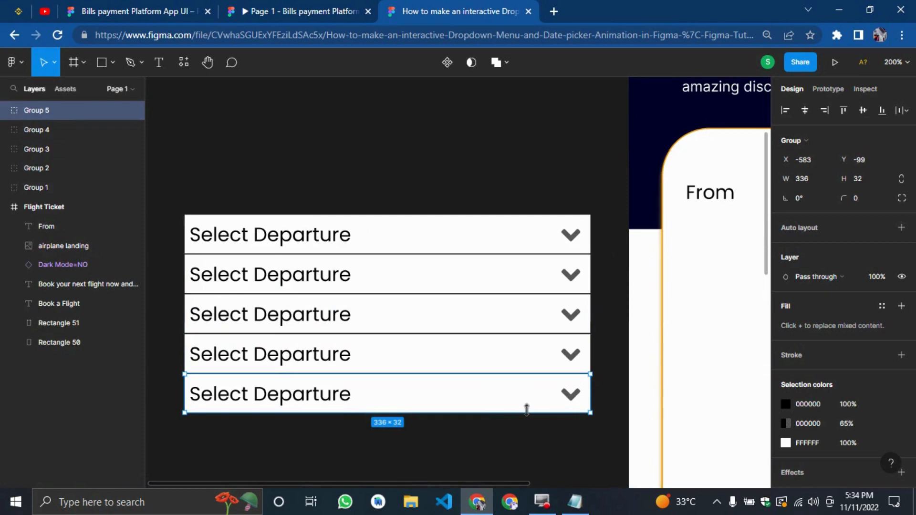
left_click(410, 165)
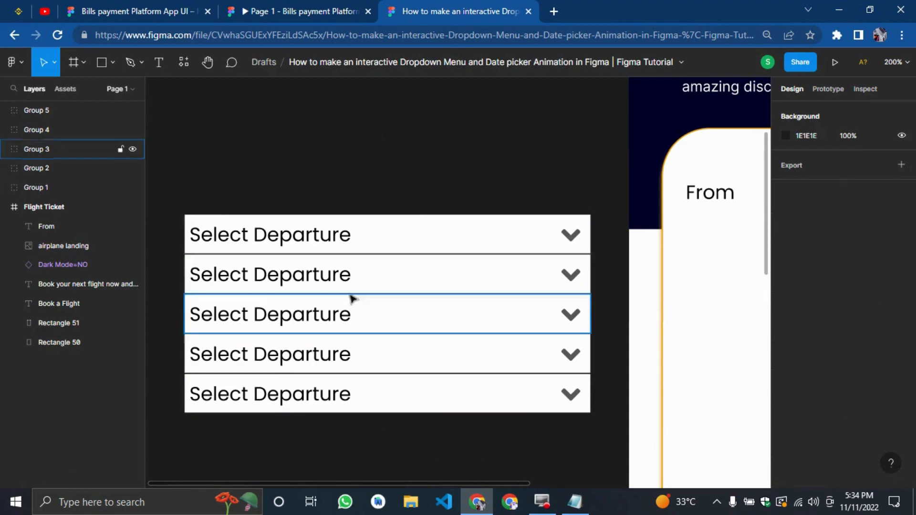
Step: Change the second row's text to Chicago and delete that row's arrow
left_click_drag(292, 274, 282, 293)
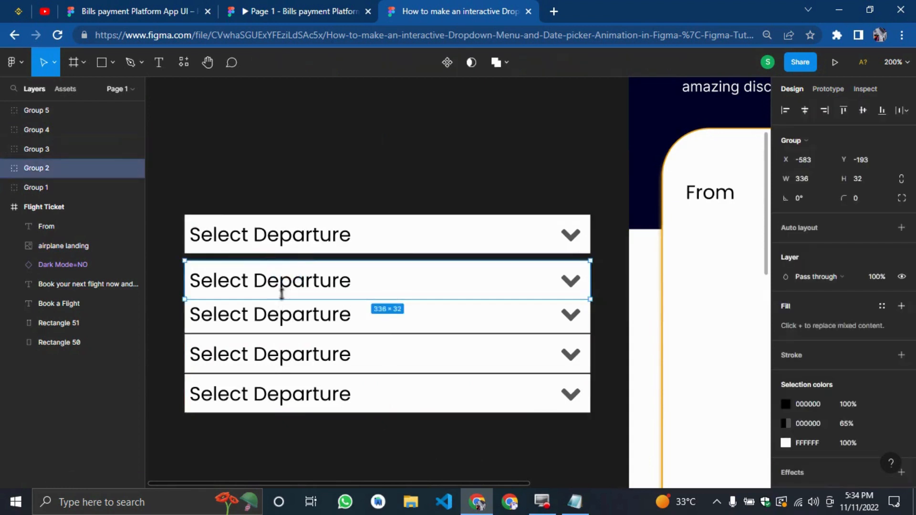
key("ctrl+z")
double_click(285, 279)
double_click(285, 280)
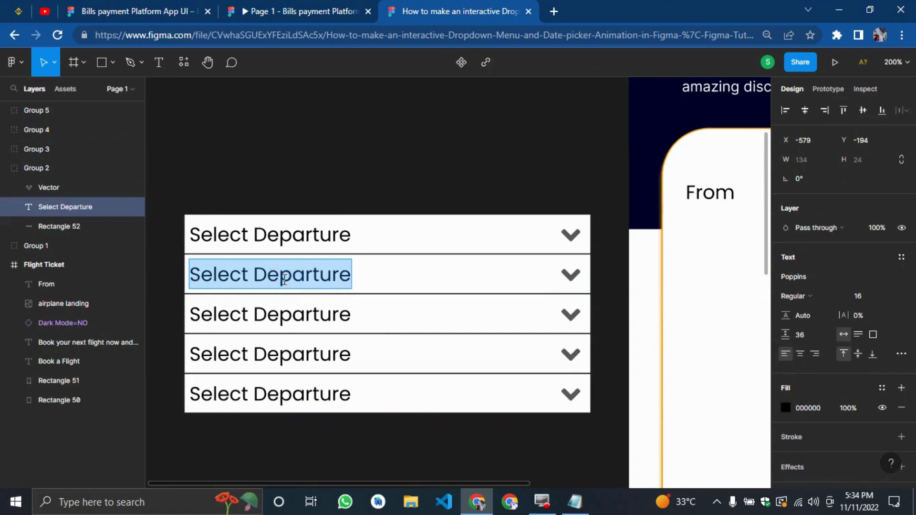
type("Chicago")
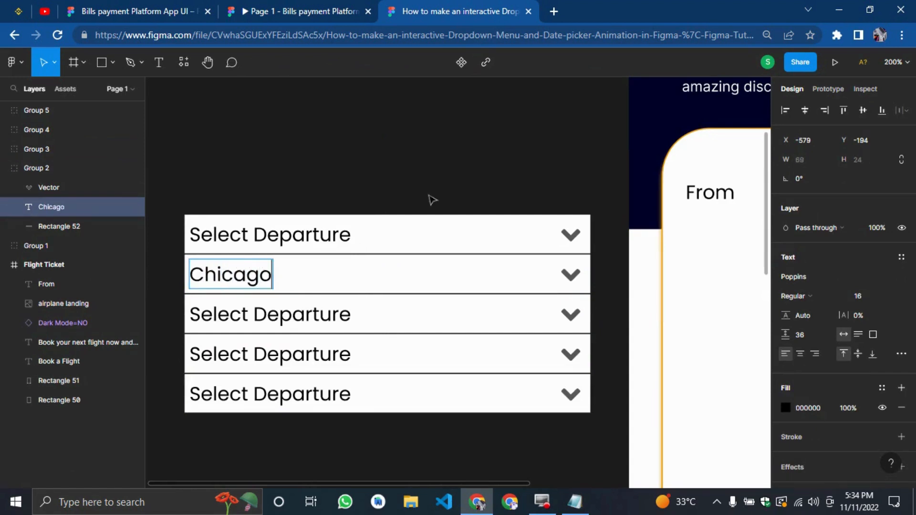
left_click(438, 143)
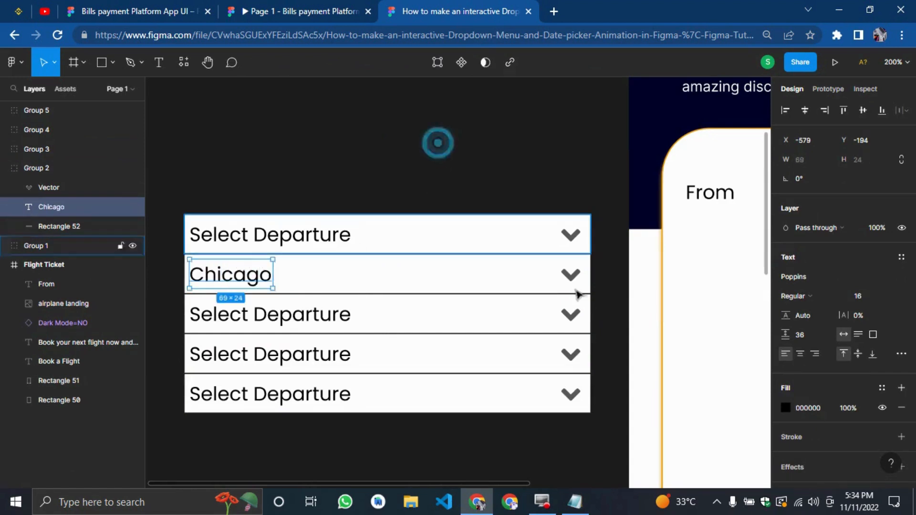
left_click(569, 279)
key("Delete")
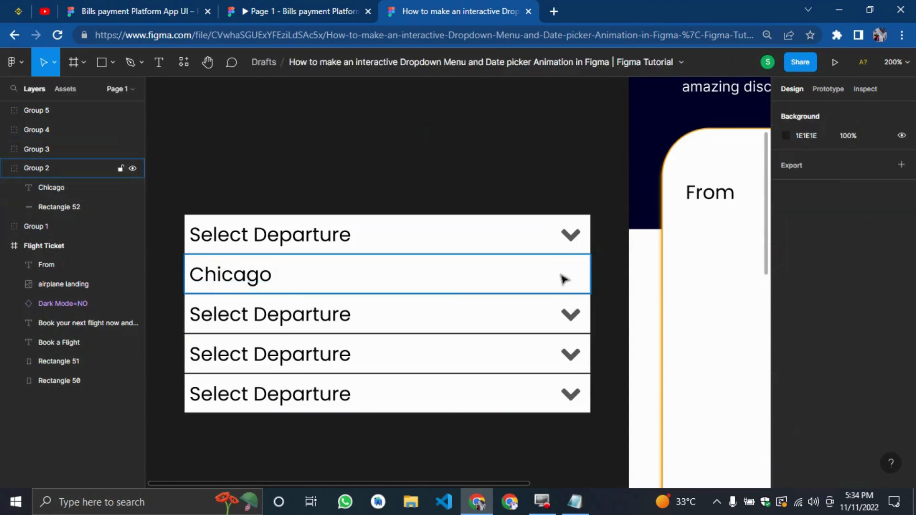
Step: Change the third row's text to Honolulu
left_click(200, 313)
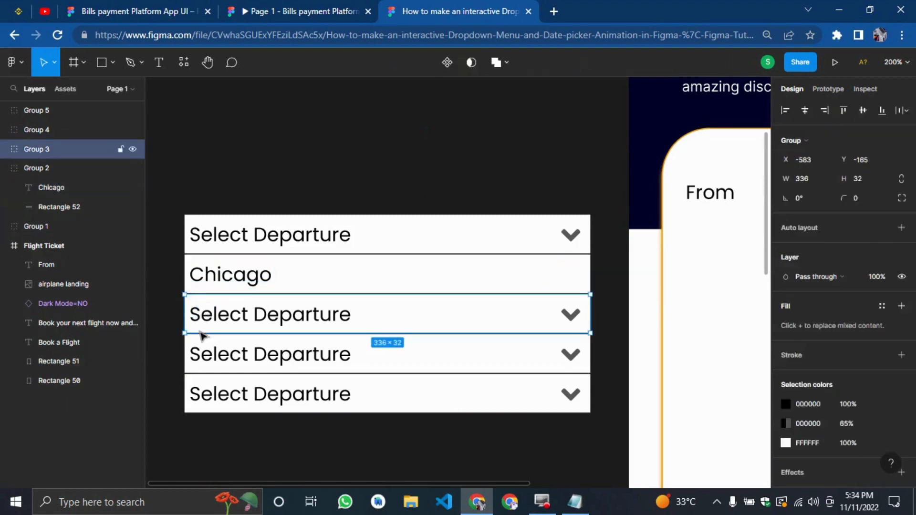
double_click(205, 314)
double_click(205, 317)
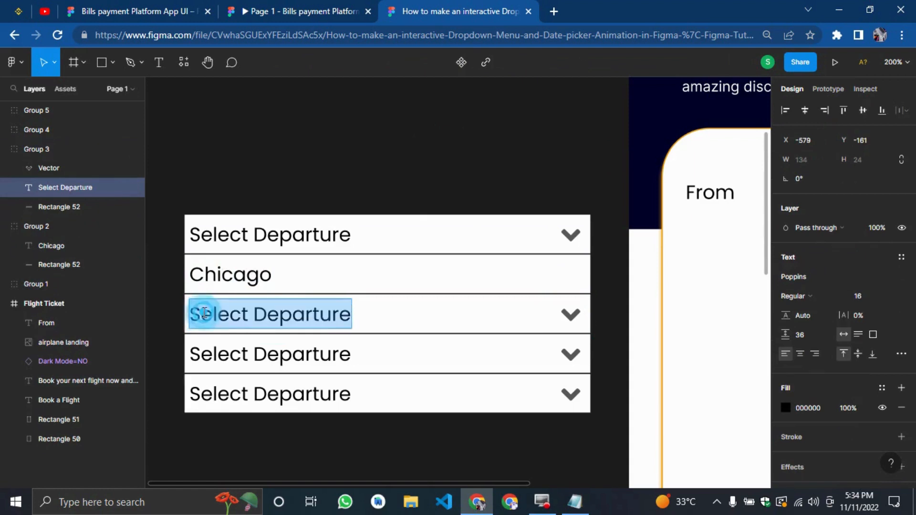
type("H")
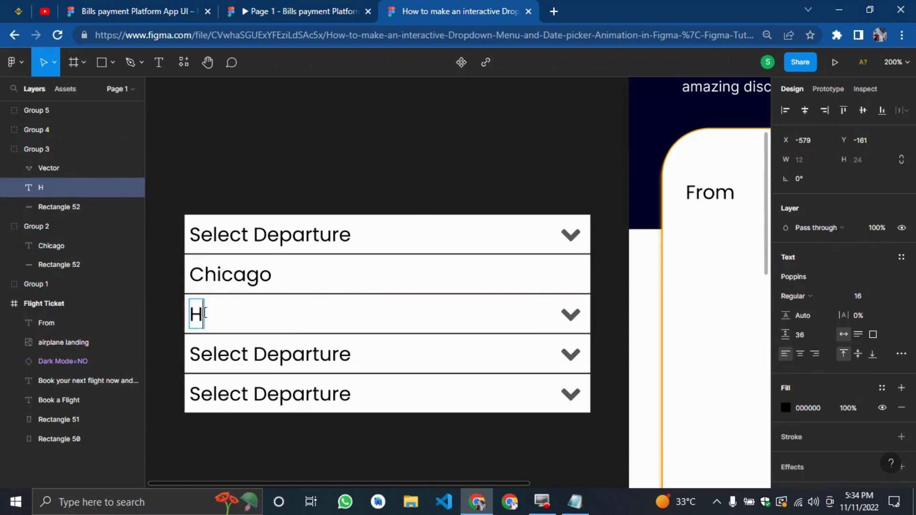
type("onolulu")
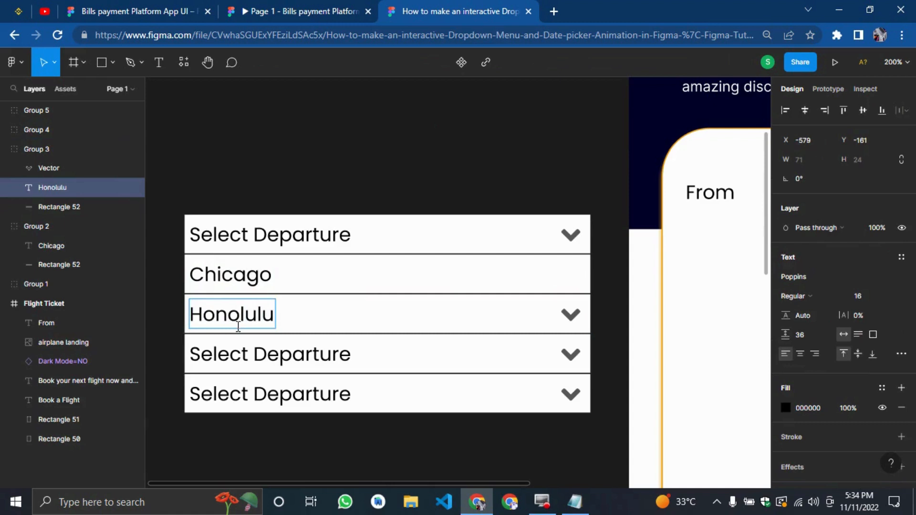
key("Escape")
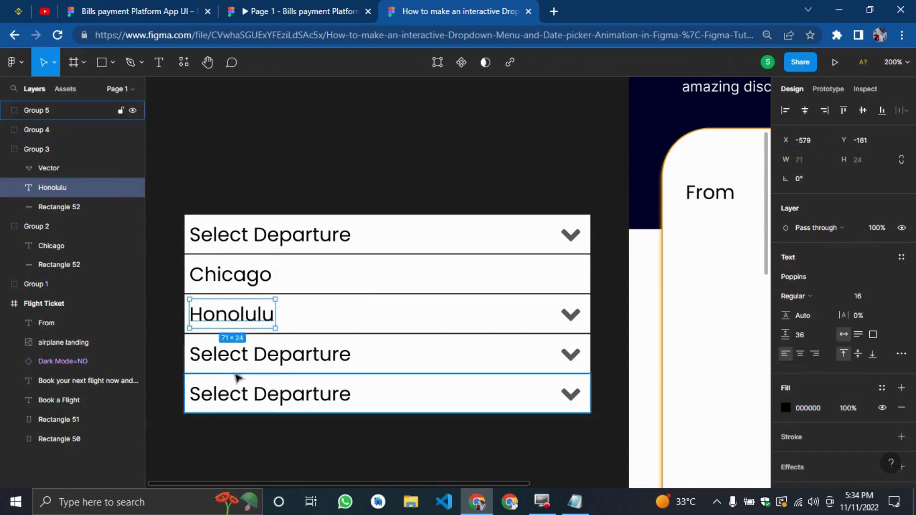
left_click(327, 144)
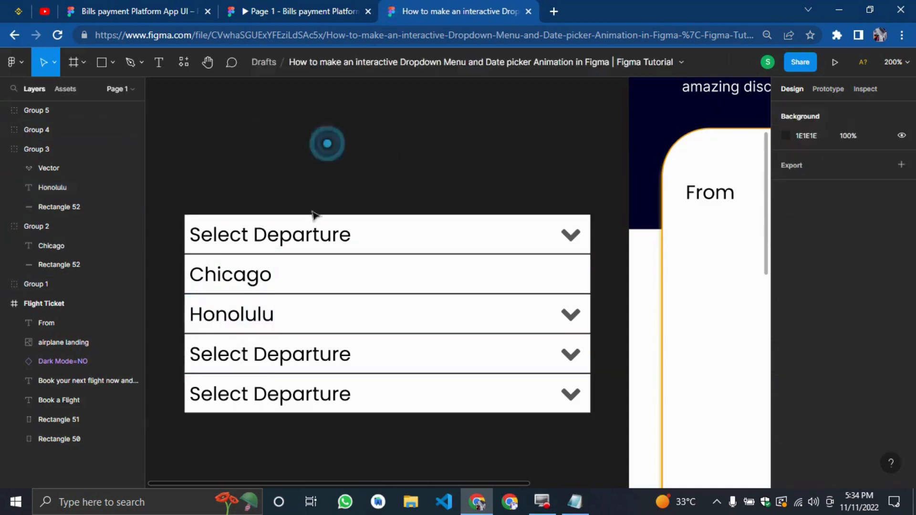
Step: Change the fourth row's text to Texas
double_click(289, 355)
double_click(289, 355)
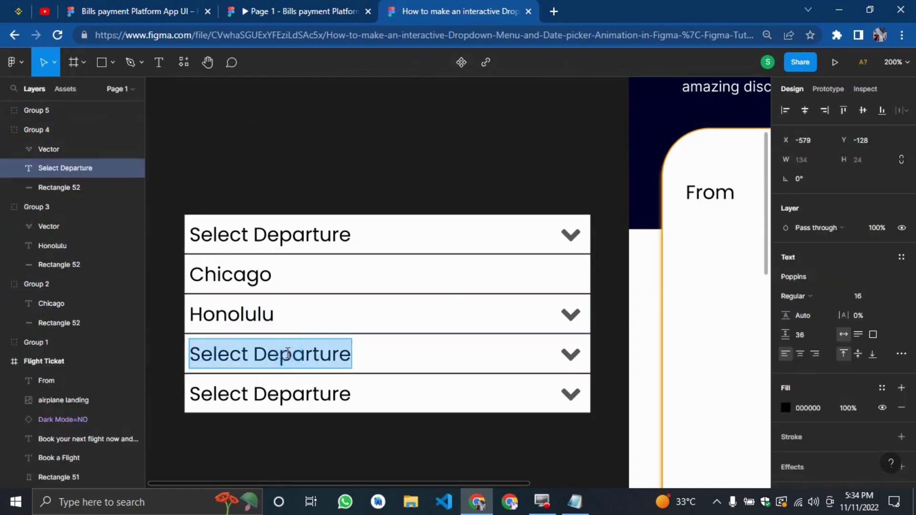
type("Te")
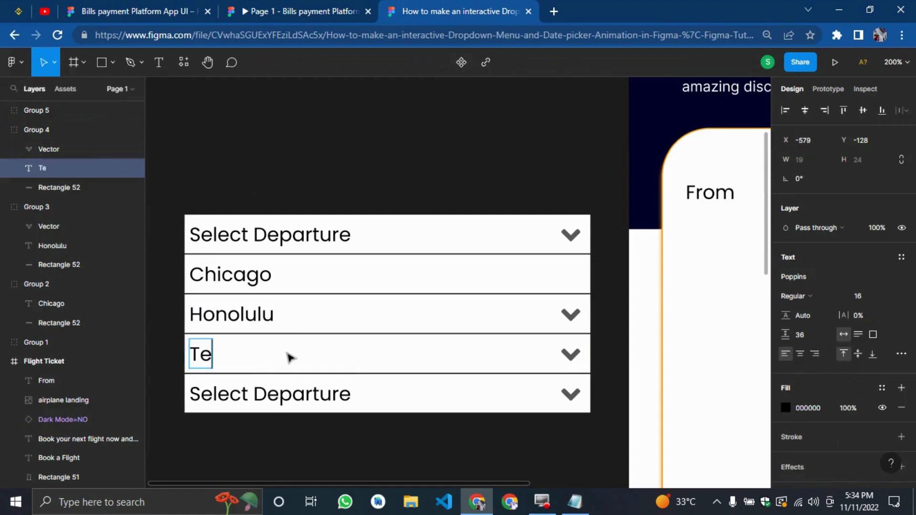
type("xas")
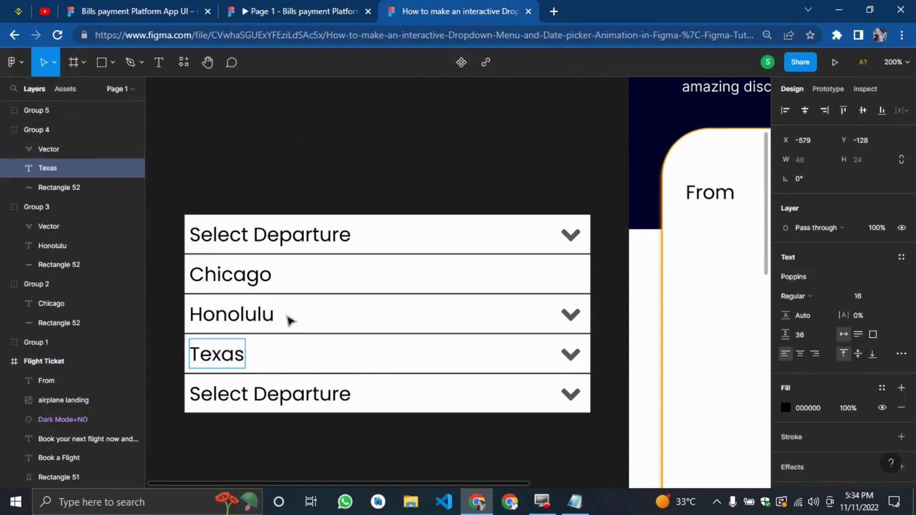
left_click(328, 148)
Step: Change the fifth row's text to New York
left_click(290, 399)
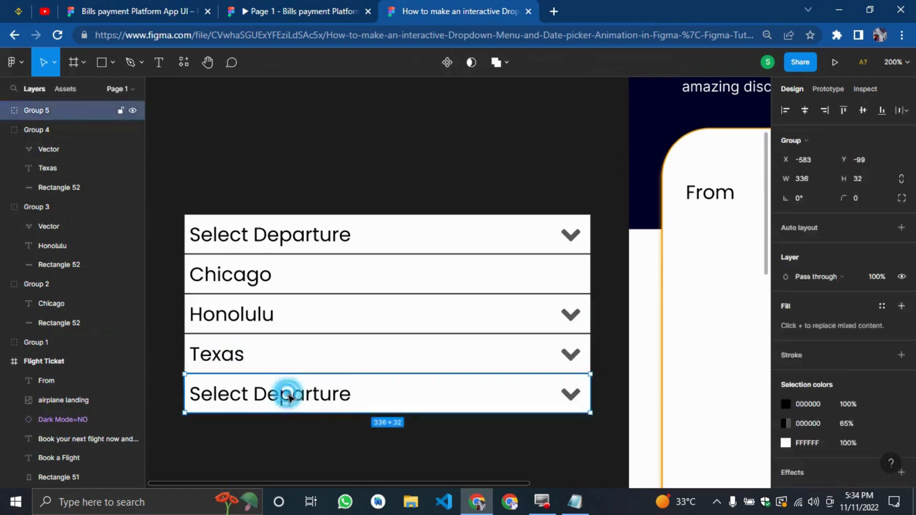
double_click(288, 397)
type("New")
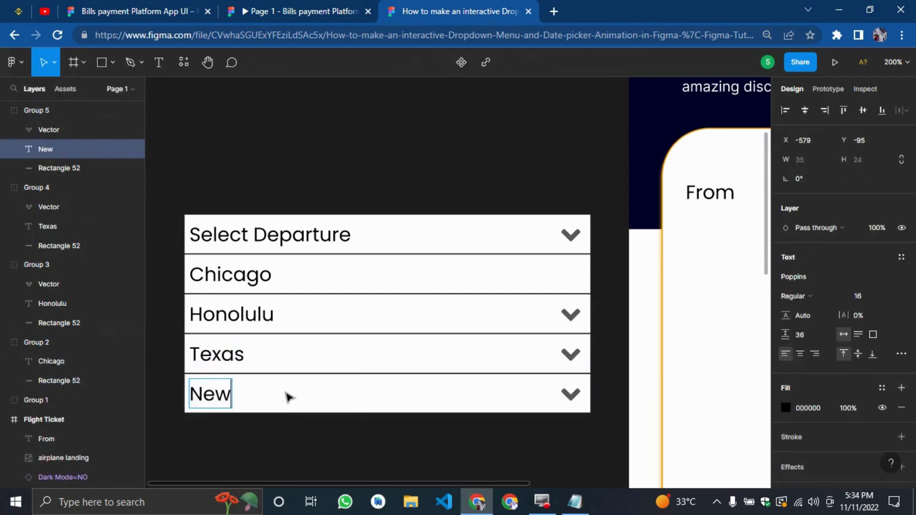
type(" Yorl")
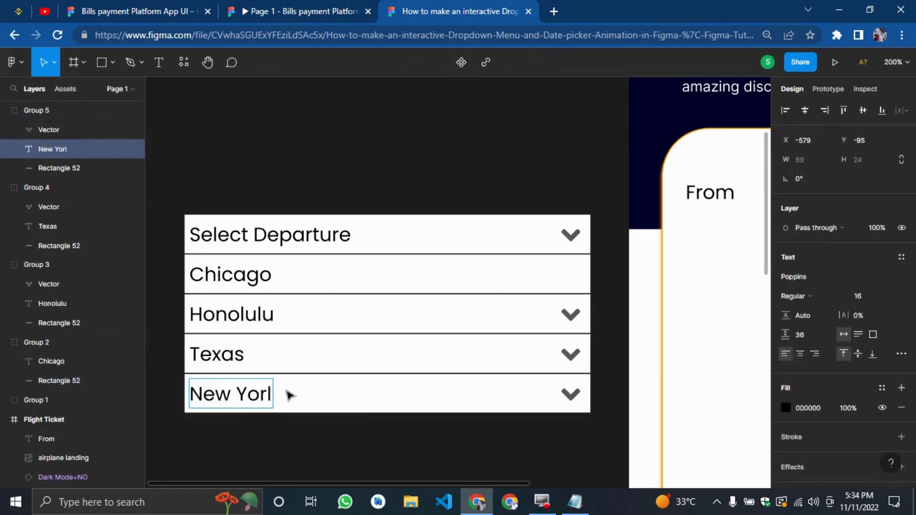
key("BackSpace")
type("k")
key("Escape")
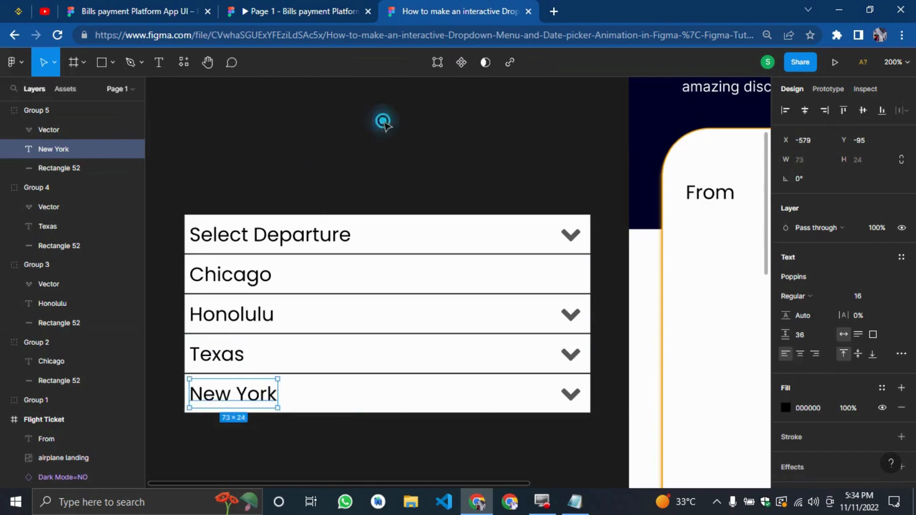
mouse_move(579, 324)
left_mouse_down()
mouse_move(571, 331)
mouse_move(587, 323)
mouse_move(577, 307)
left_mouse_up()
key("ctrl+z")
key("ctrl+z")
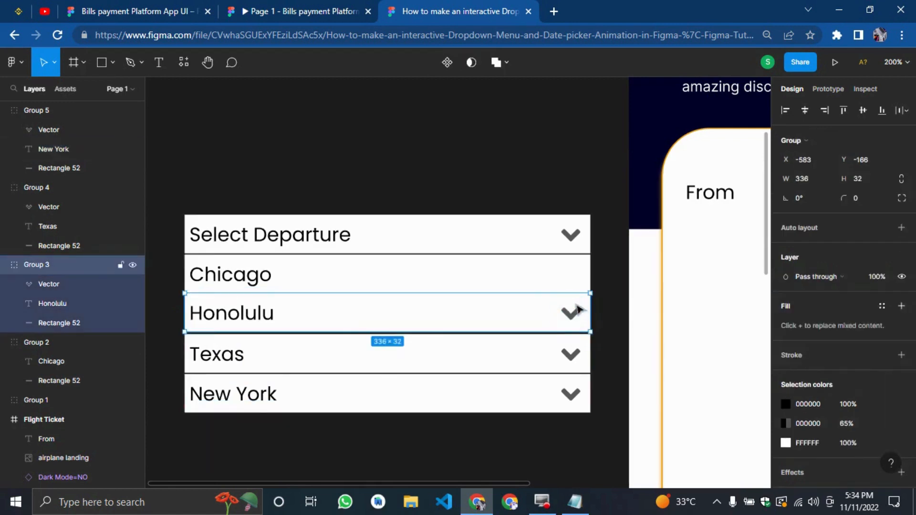
key("ctrl+z")
Step: Delete the dropdown arrows from the Honolulu, Texas and New York rows
left_click(573, 314)
left_click(575, 317)
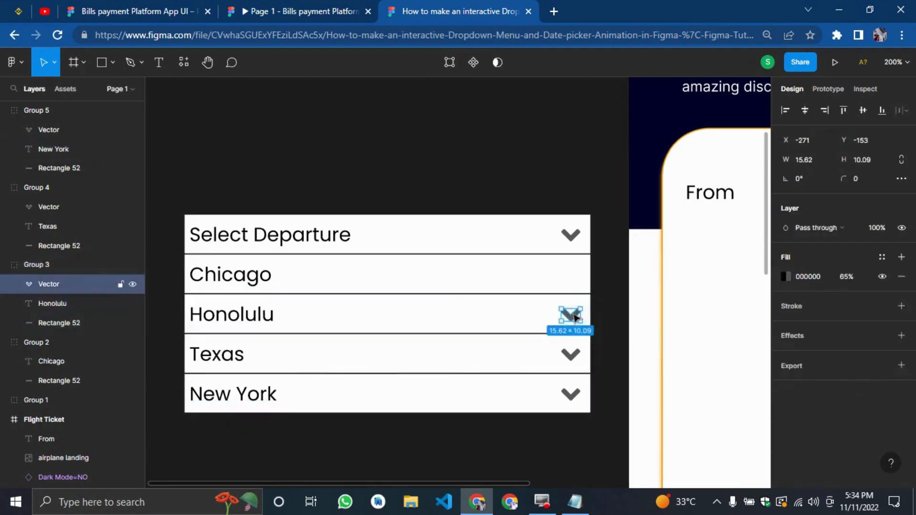
key("Delete")
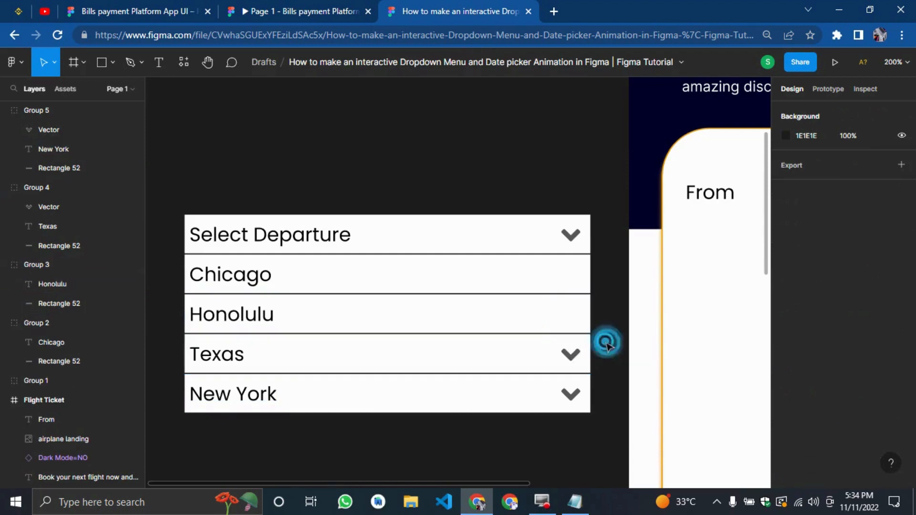
left_click(569, 359)
key("Delete")
left_click(572, 394)
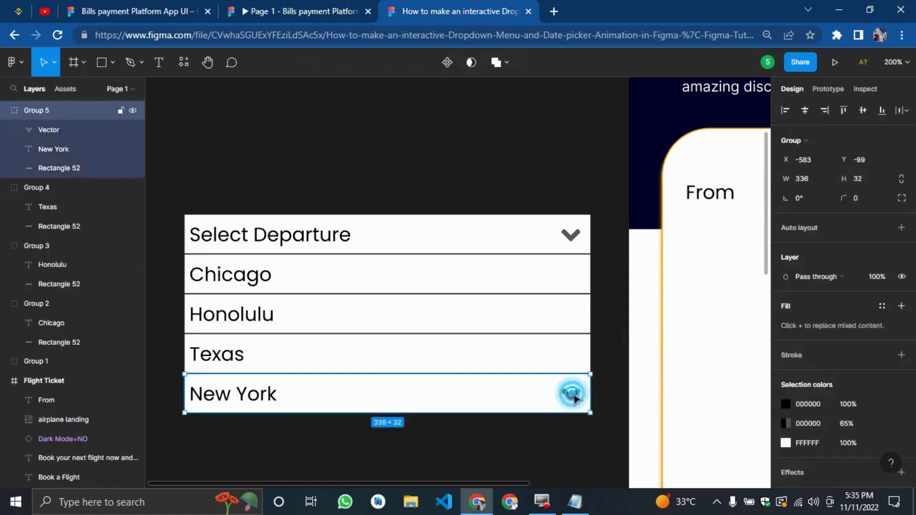
key("Delete")
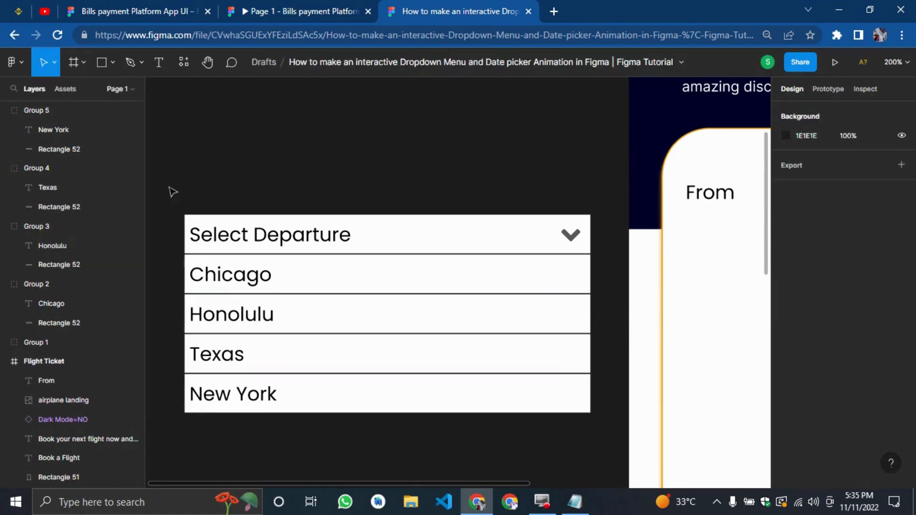
Step: Group all five departure dropdown rows together and turn the group into a component
left_click_drag(170, 188, 604, 432)
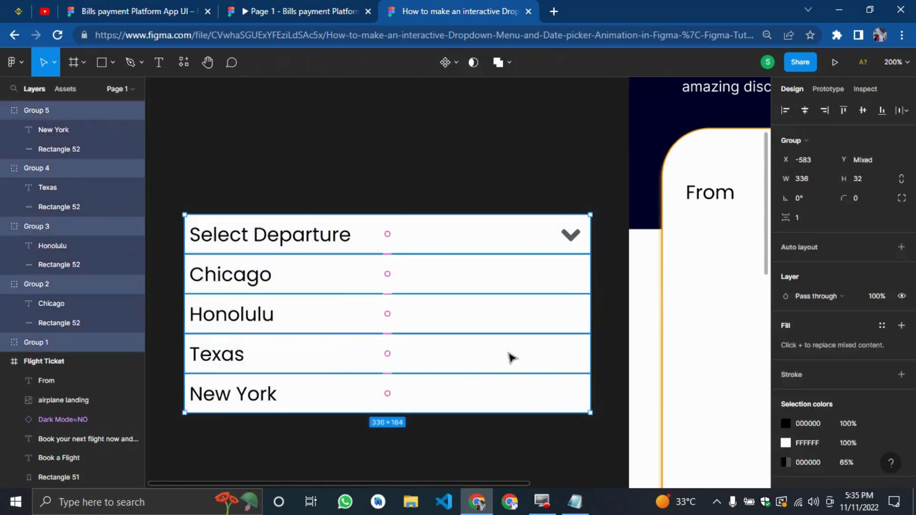
right_click(511, 357)
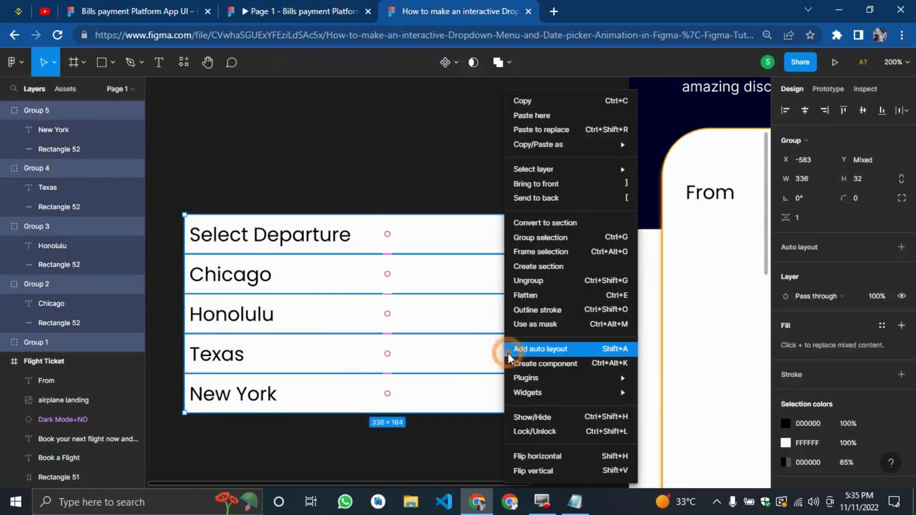
left_click(536, 238)
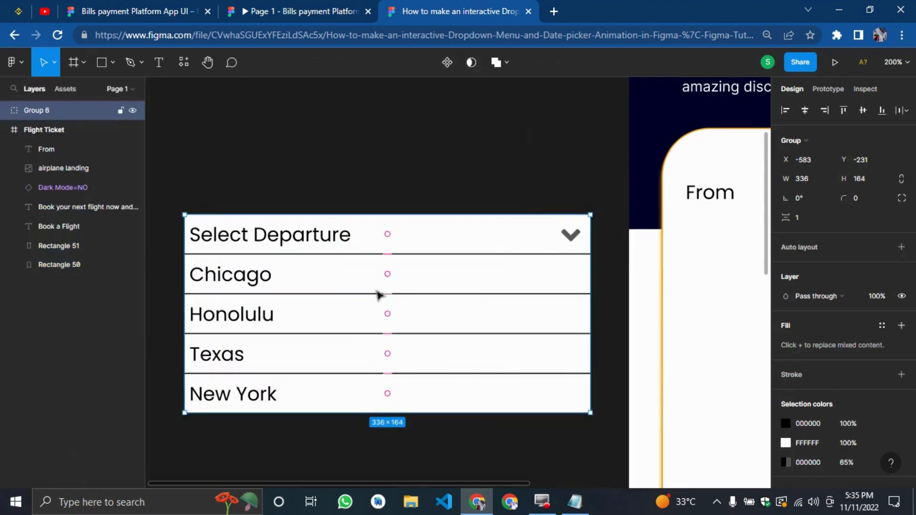
left_click(447, 70)
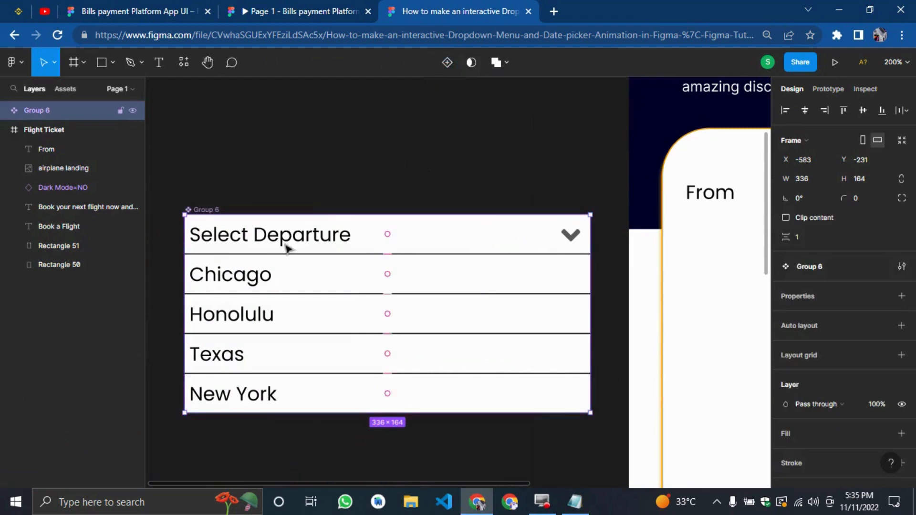
Step: Move the departure dropdown component up and to the left, well away from the Flight Ticket frame
key("minus")
key("minus")
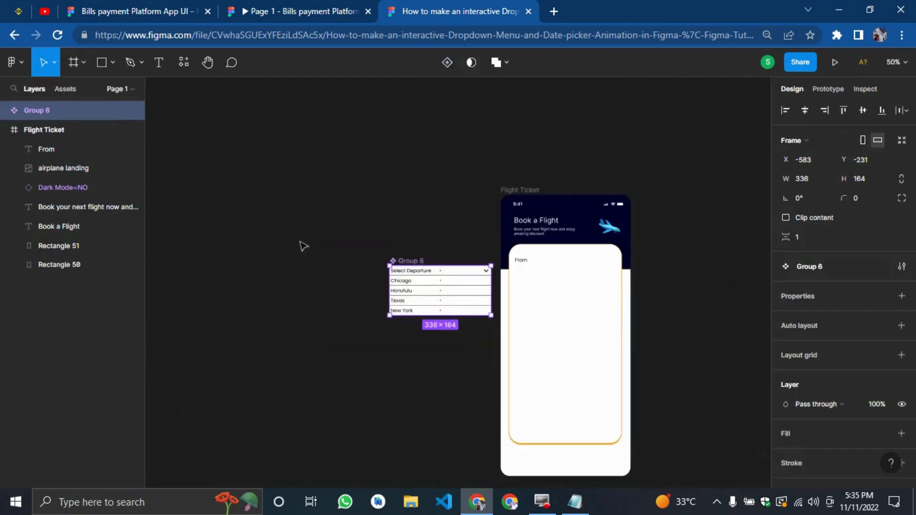
left_click_drag(431, 304, 276, 221)
left_click(312, 297)
key("plus")
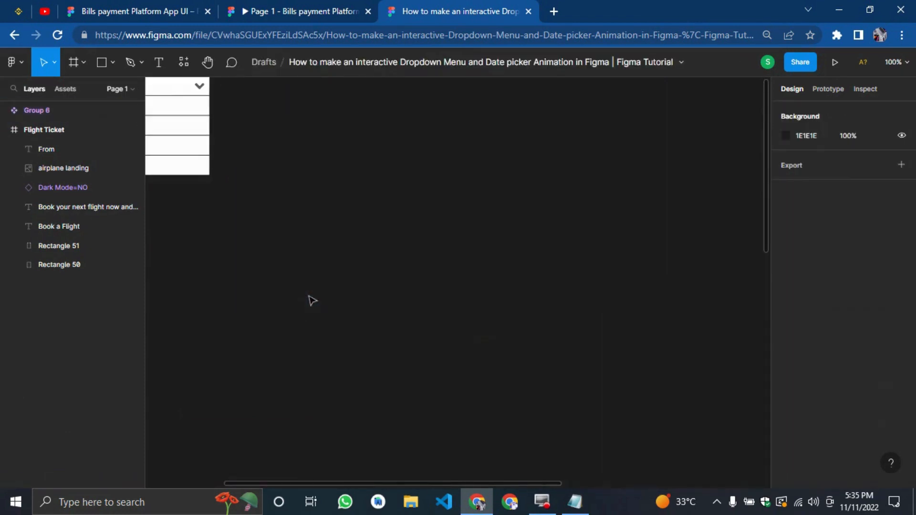
left_click_drag(309, 295, 2, 314)
scroll(313, 341, "up", 3)
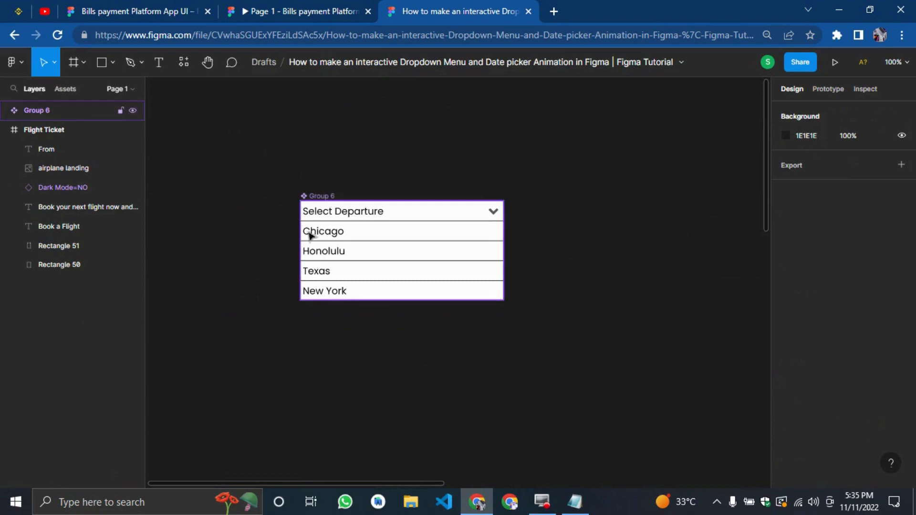
left_click(316, 199)
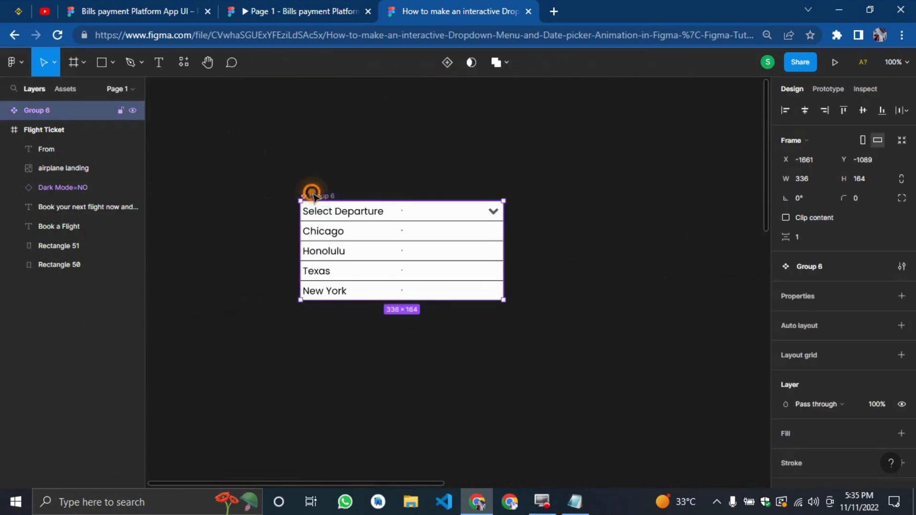
right_click(312, 194)
mouse_move(385, 364)
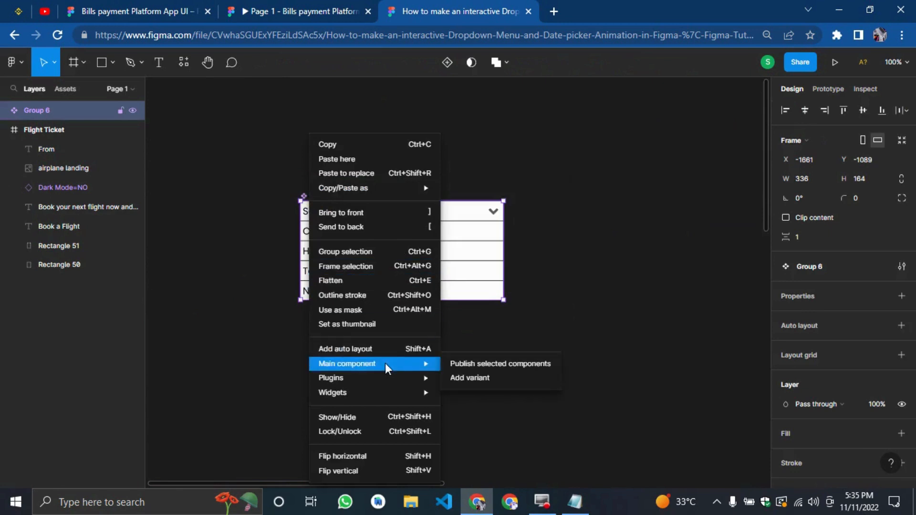
left_click(471, 378)
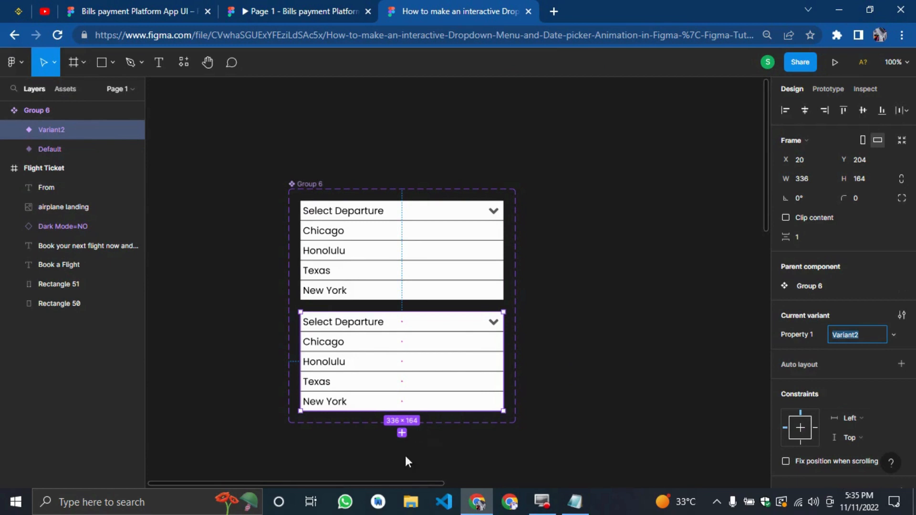
key("ctrl+z")
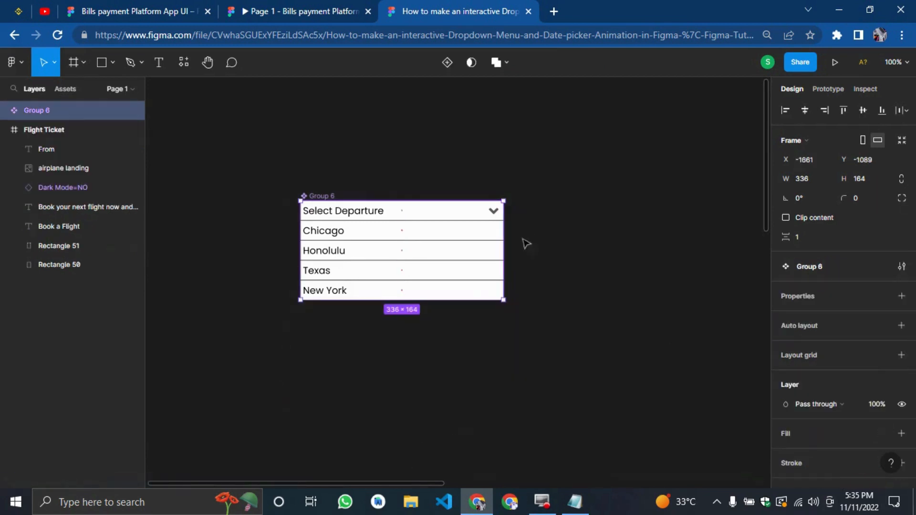
Step: Add a second variant to the departure dropdown component
right_click(317, 198)
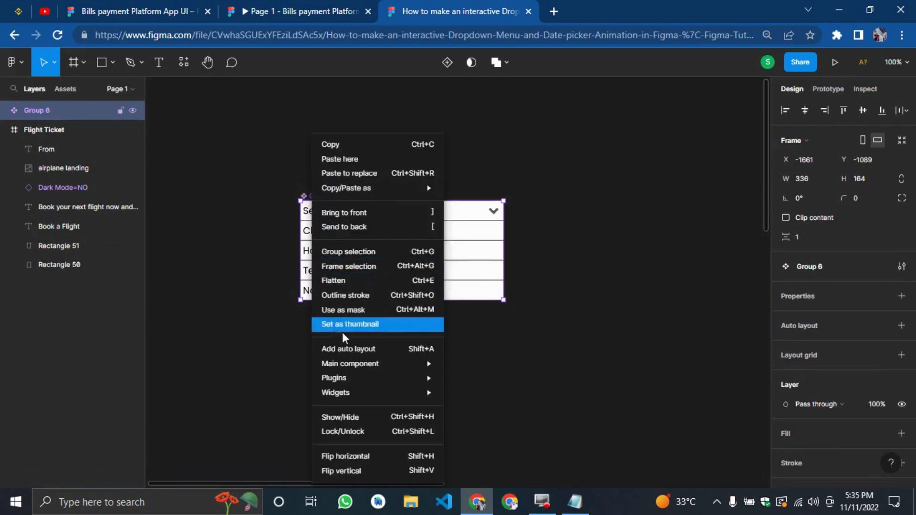
mouse_move(419, 367)
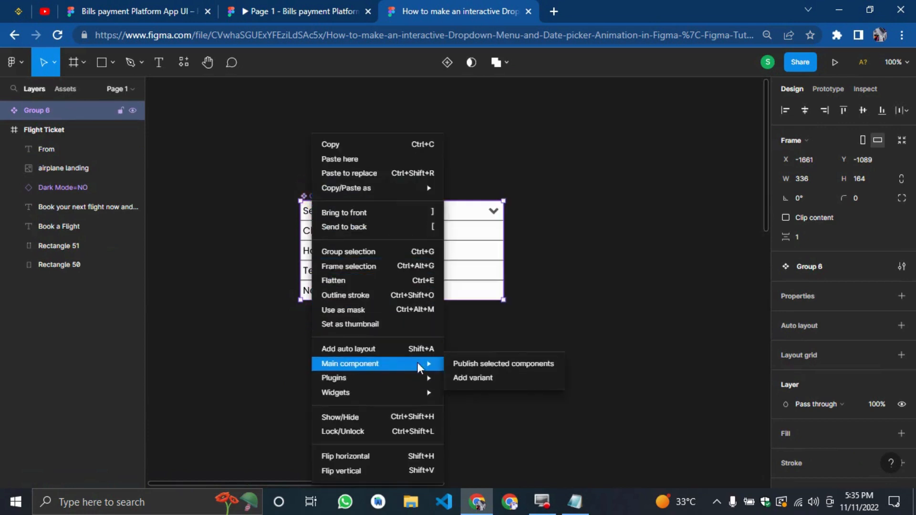
left_click(451, 379)
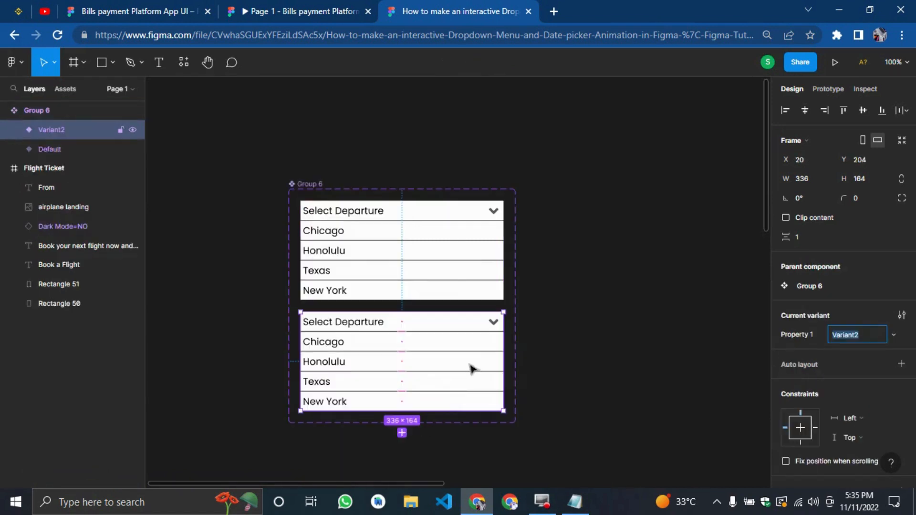
left_click(533, 288)
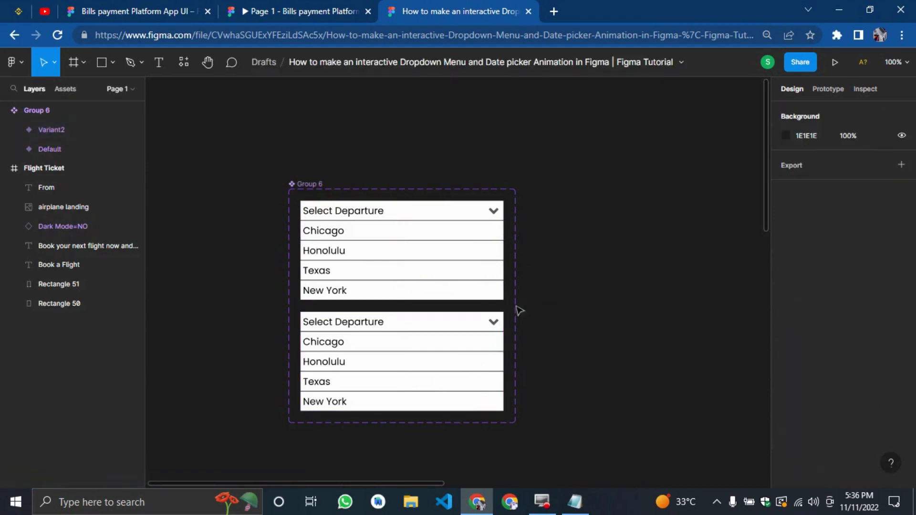
Step: Widen the departure dropdown's component set to the right, to a width of about 1230
left_click(305, 185)
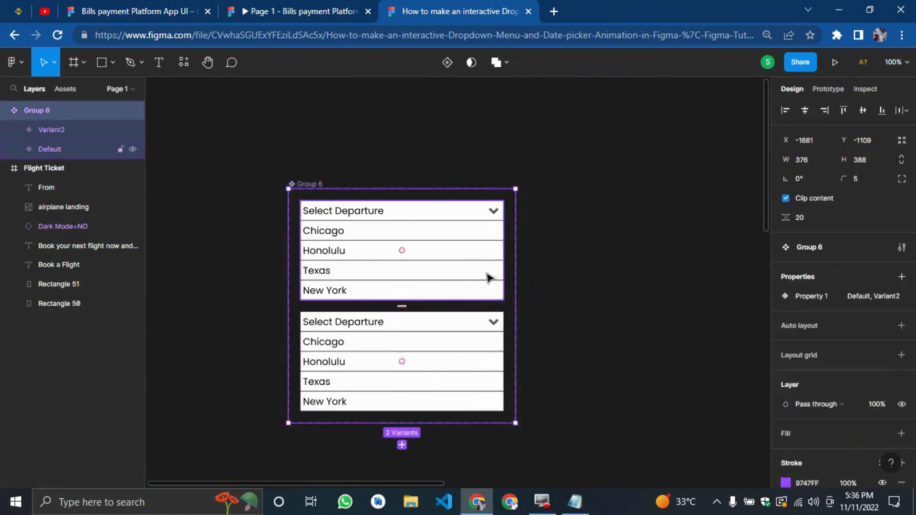
left_click_drag(516, 287, 699, 315)
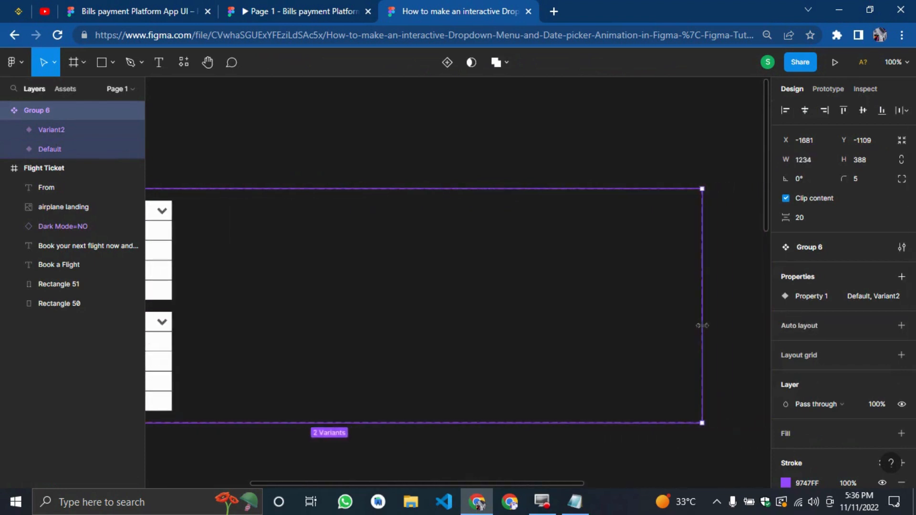
left_click(284, 460)
Step: Place the second variant to the right of the default one, top-aligned with a small gap between them
left_click_drag(164, 373, 401, 267)
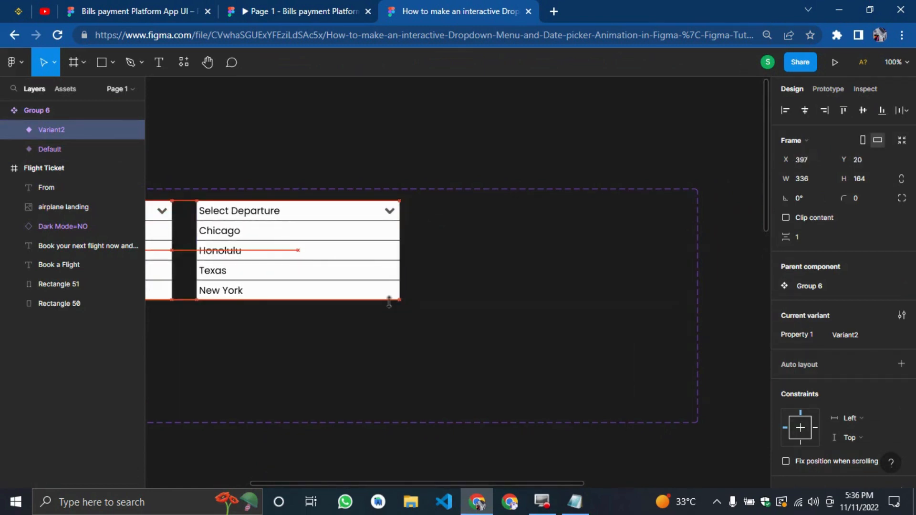
key("Left")
key("Left")
key("Left")
key("Left")
left_click_drag(370, 107, 34, 142)
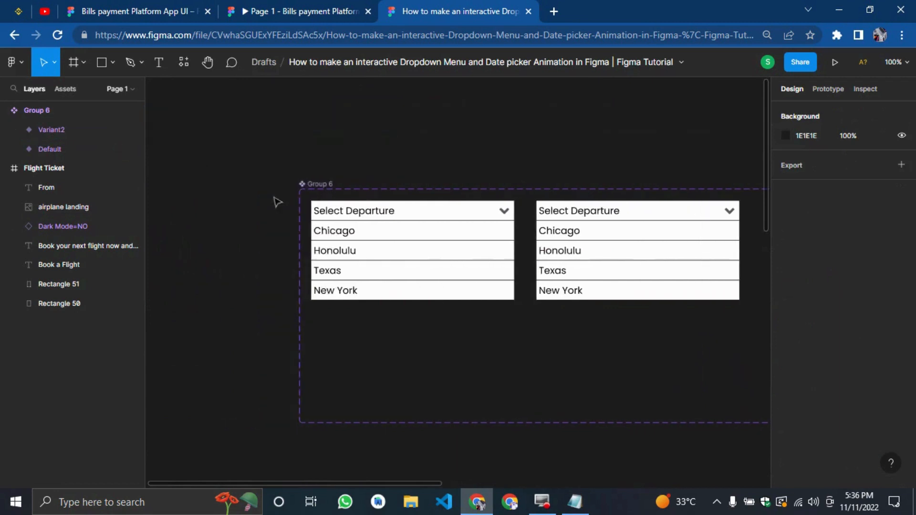
left_click(437, 142)
Step: Delete the Chicago, Honolulu, Texas and New York rows from the default variant, leaving only the Select Departure row
left_click(400, 240)
left_click(400, 240)
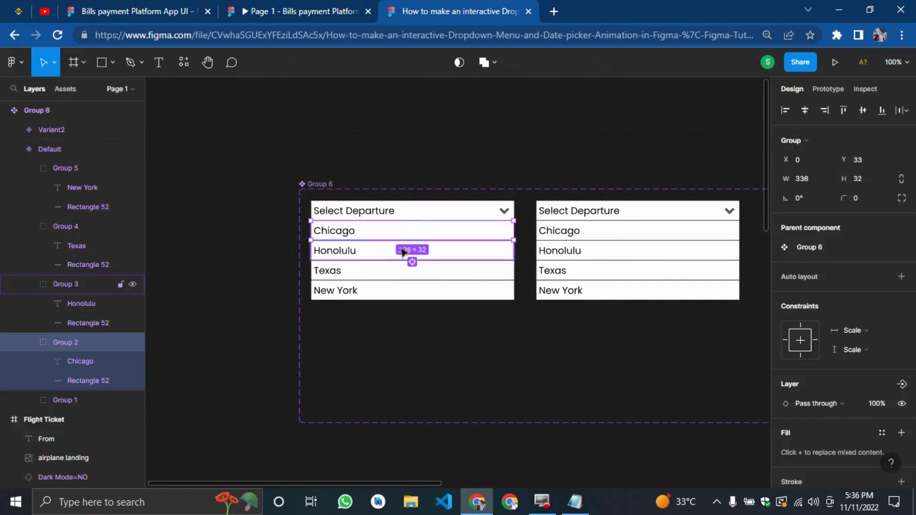
key("Delete")
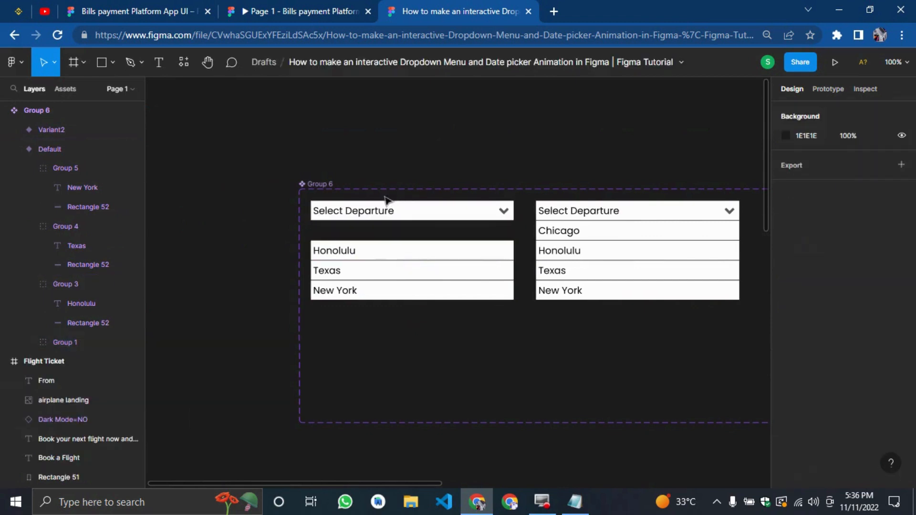
double_click(400, 256)
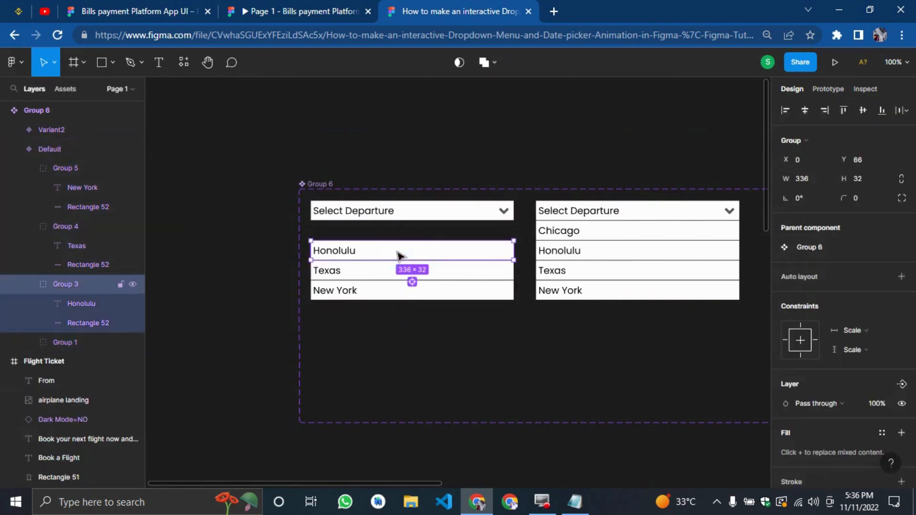
key("Delete")
double_click(384, 278)
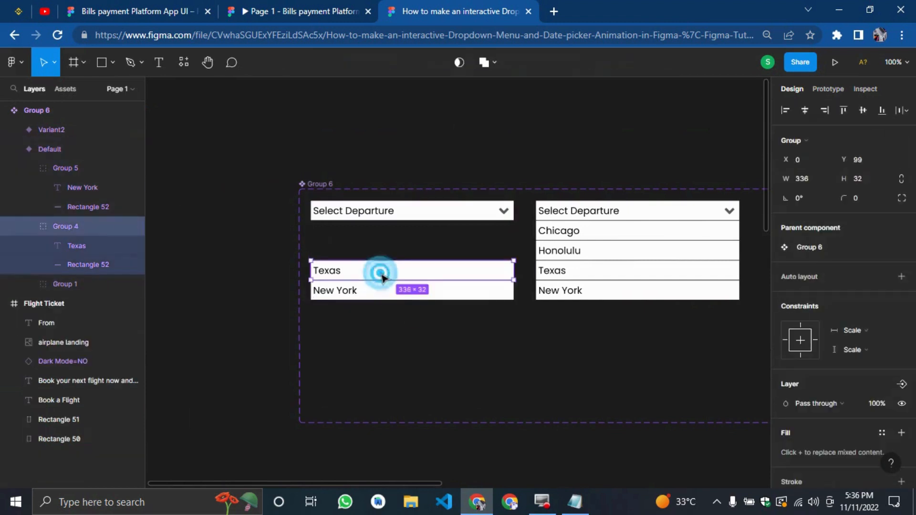
key("Delete")
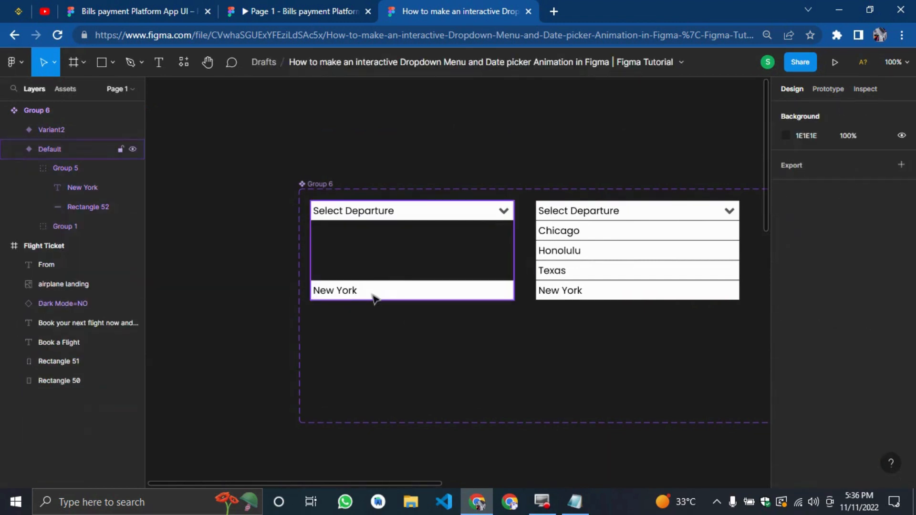
double_click(373, 296)
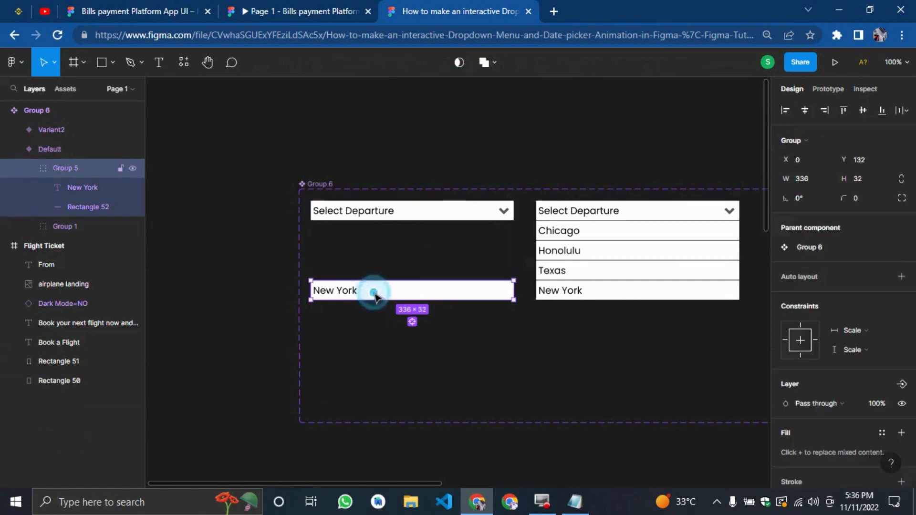
key("Delete")
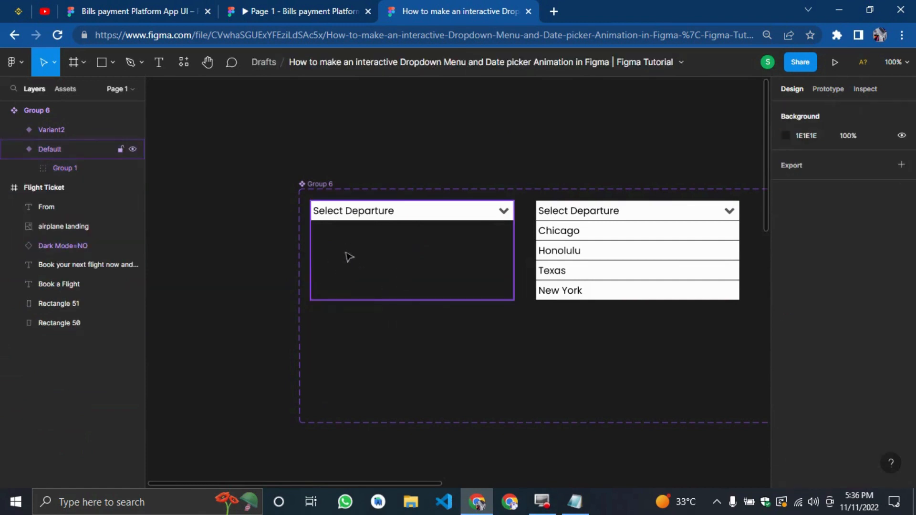
Step: Set the Select Departure text in the second variant to the Bold font weight
left_click_drag(548, 151, 807, 127)
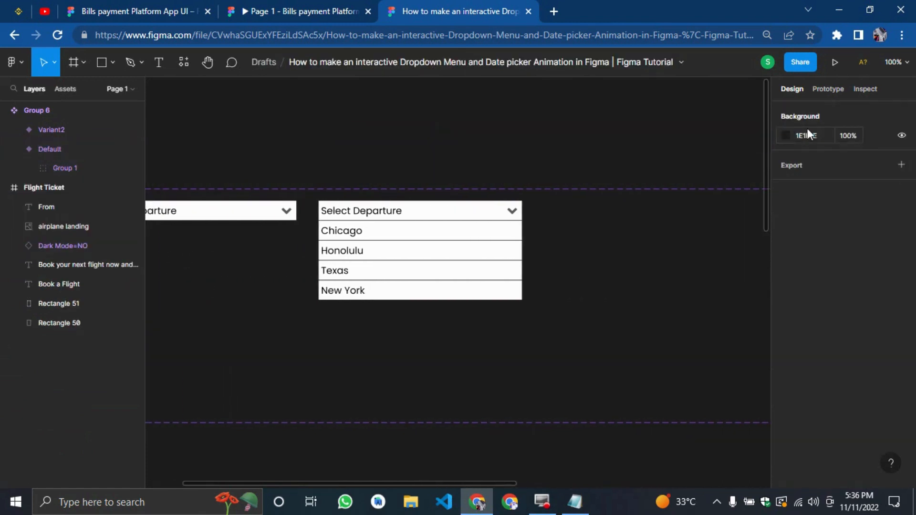
left_click(380, 213, "ctrl")
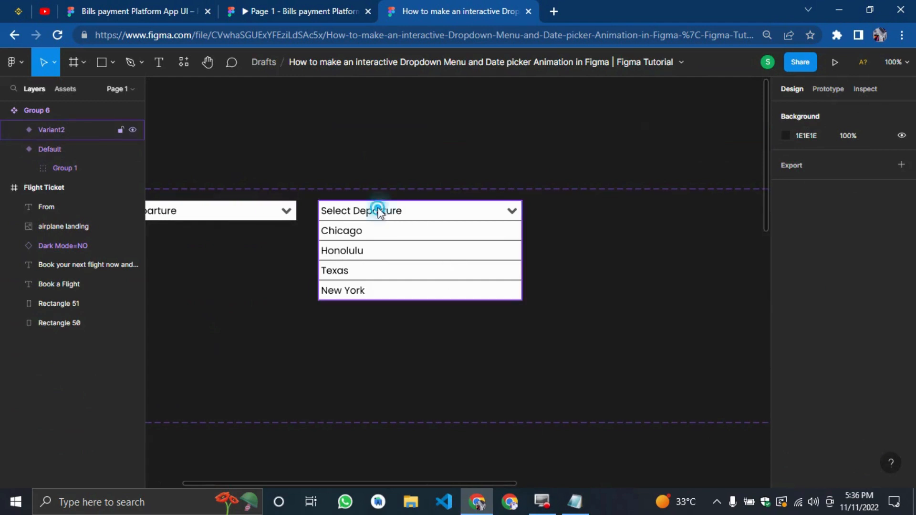
double_click(380, 212)
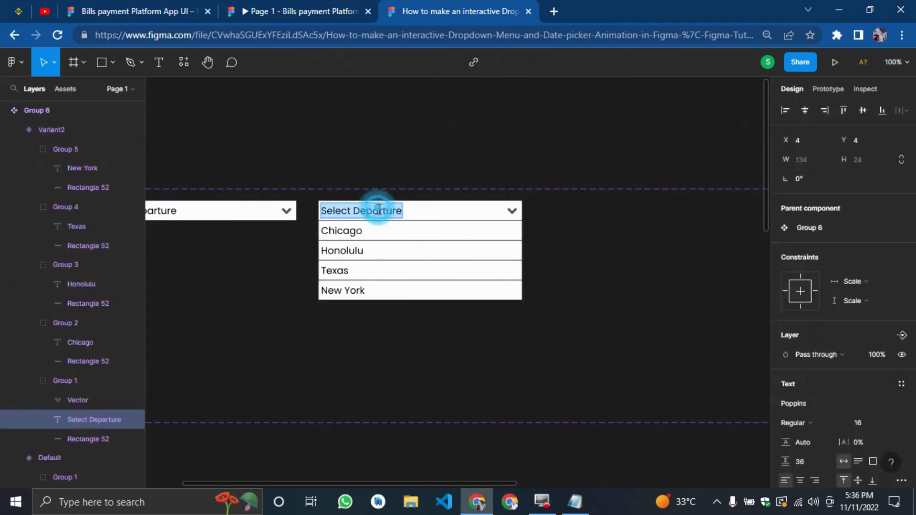
scroll(839, 377, "down", 3)
left_click(798, 288)
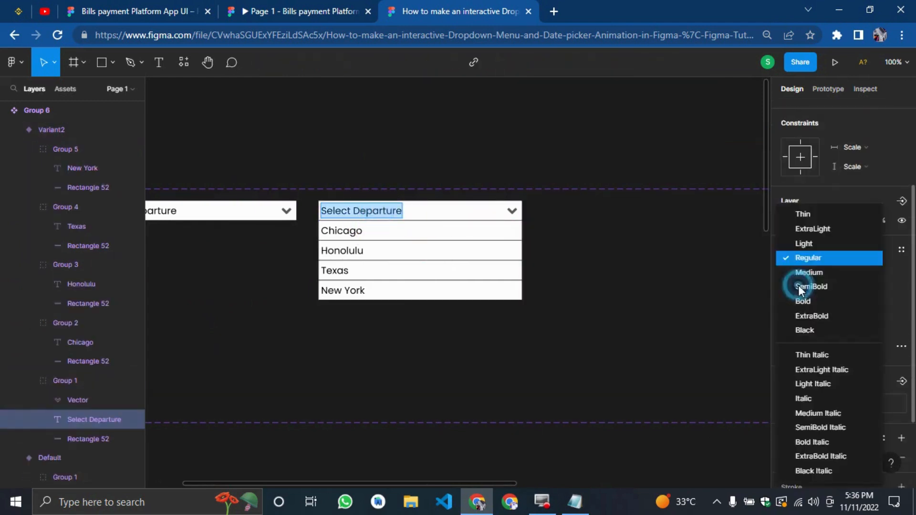
left_click(805, 300)
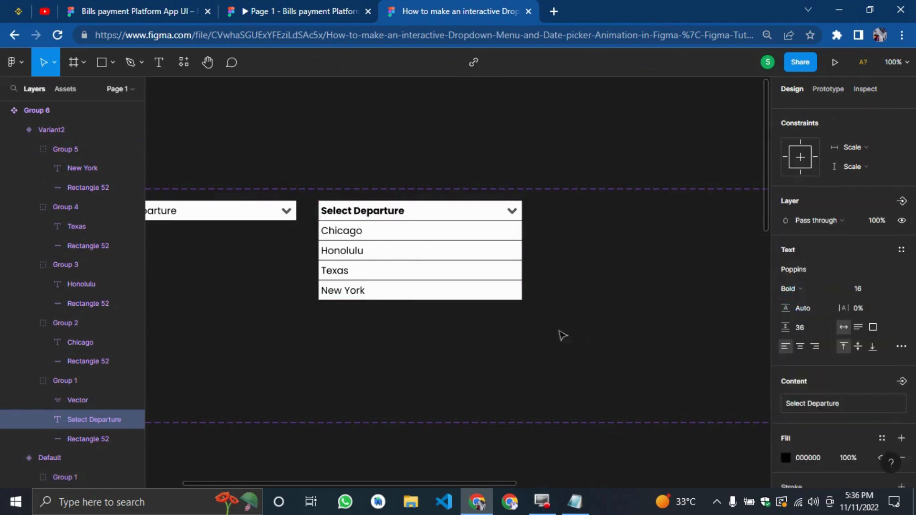
Step: Duplicate the open dropdown variant, placing the copy as a third variant beside it
key("Escape")
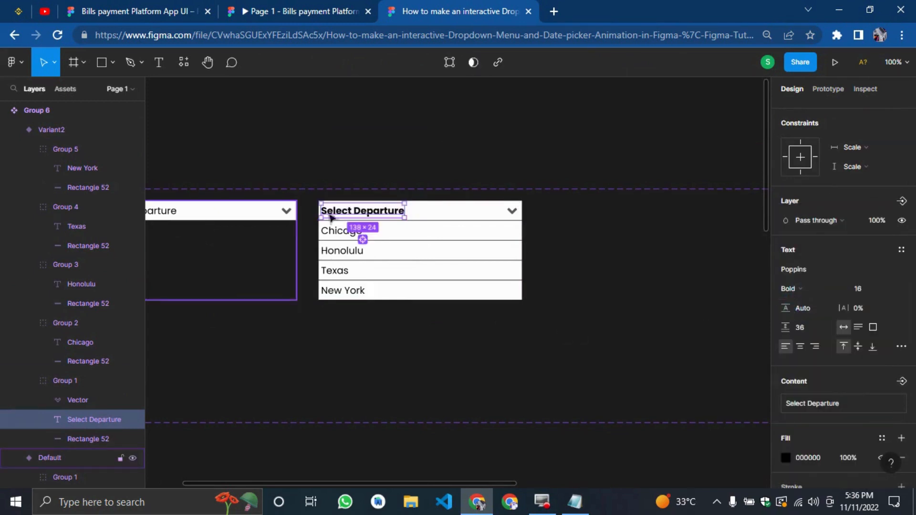
left_click(454, 100)
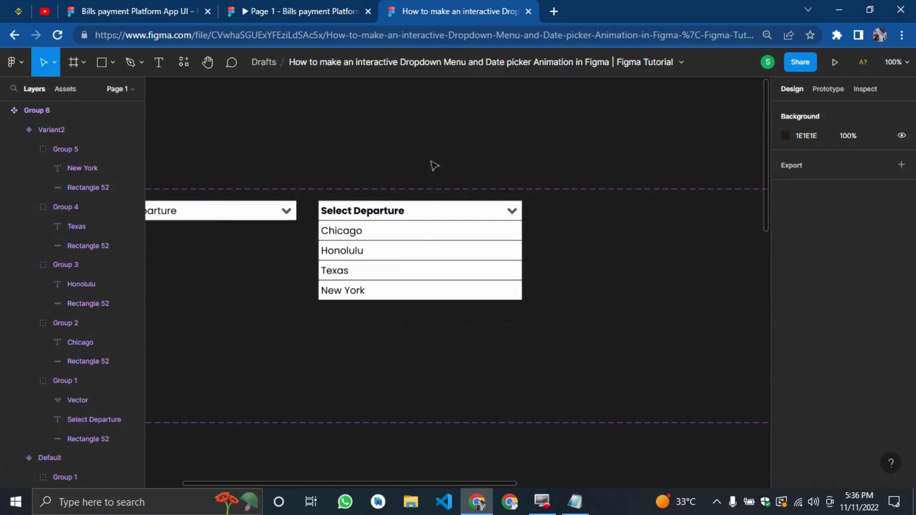
left_click(338, 211)
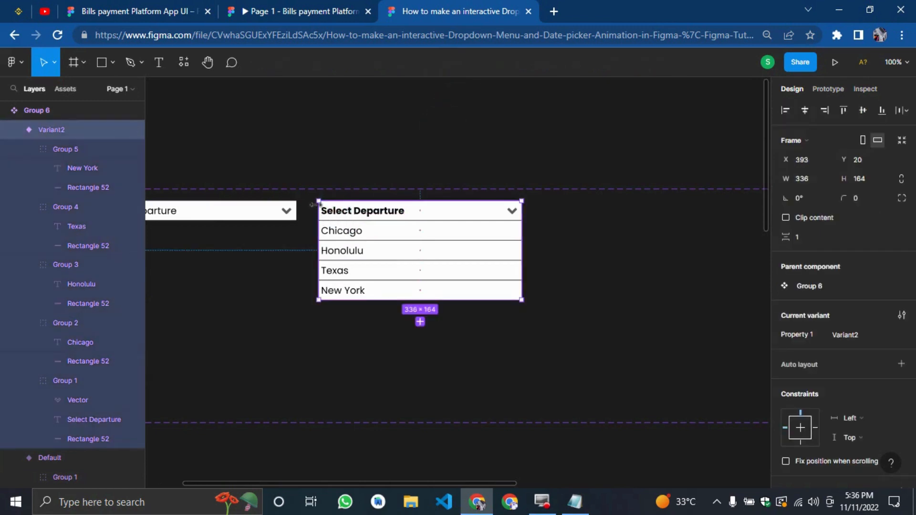
key("ctrl+d")
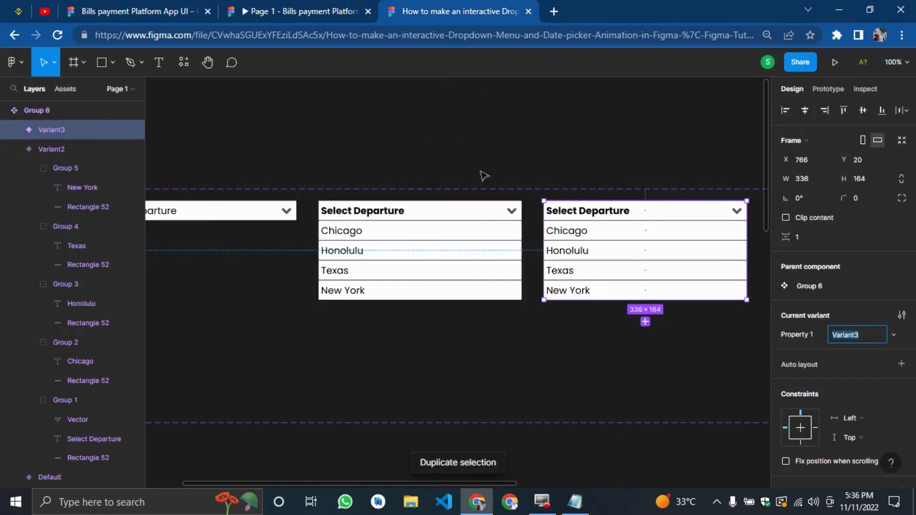
Step: Replace the Select Departure text in the third variant with Chicago and set it to the Regular font weight
left_click_drag(565, 143, 829, 149)
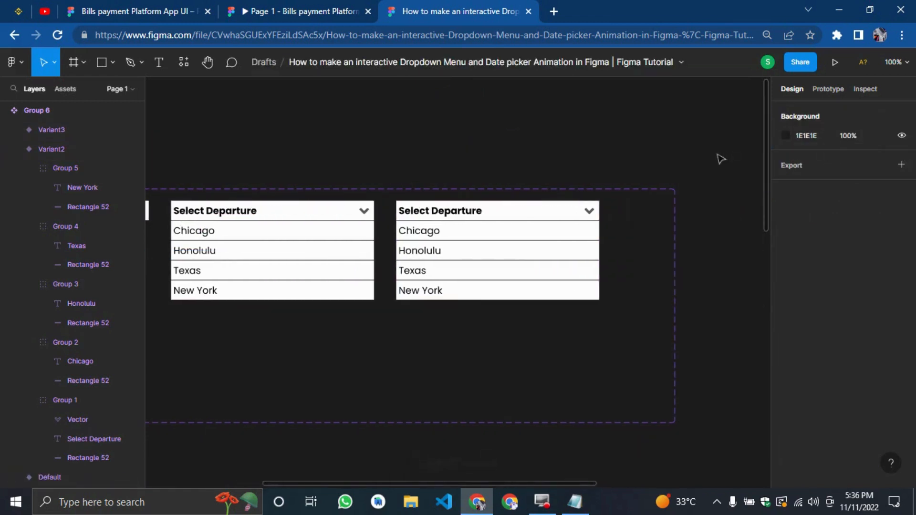
double_click(451, 215)
double_click(450, 212)
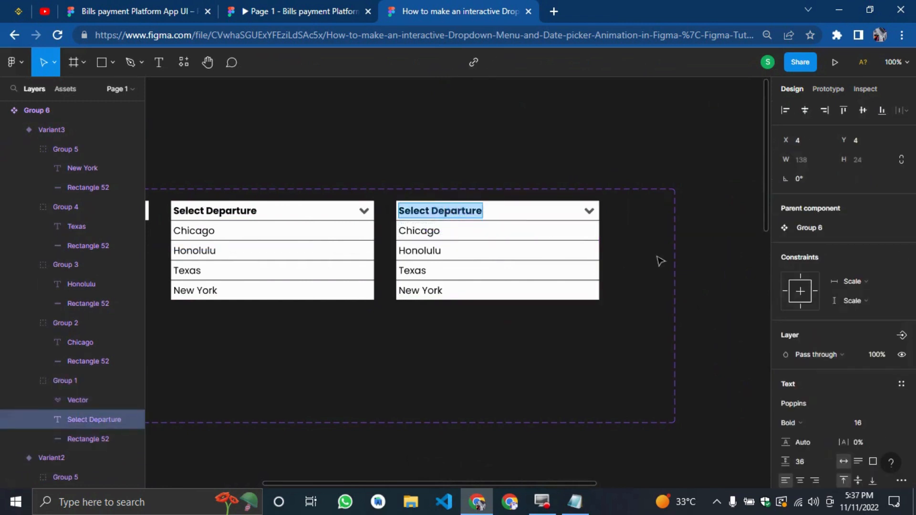
type("Chicago")
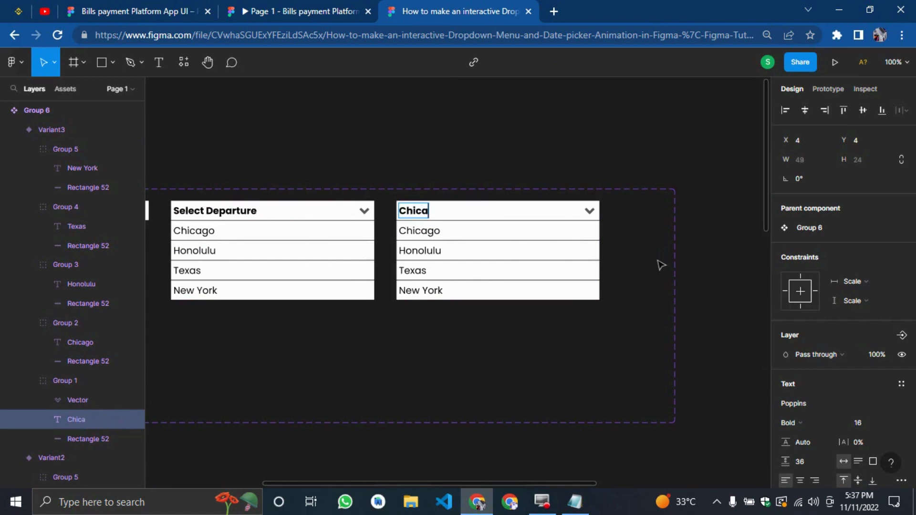
left_click(798, 423)
left_click(797, 258)
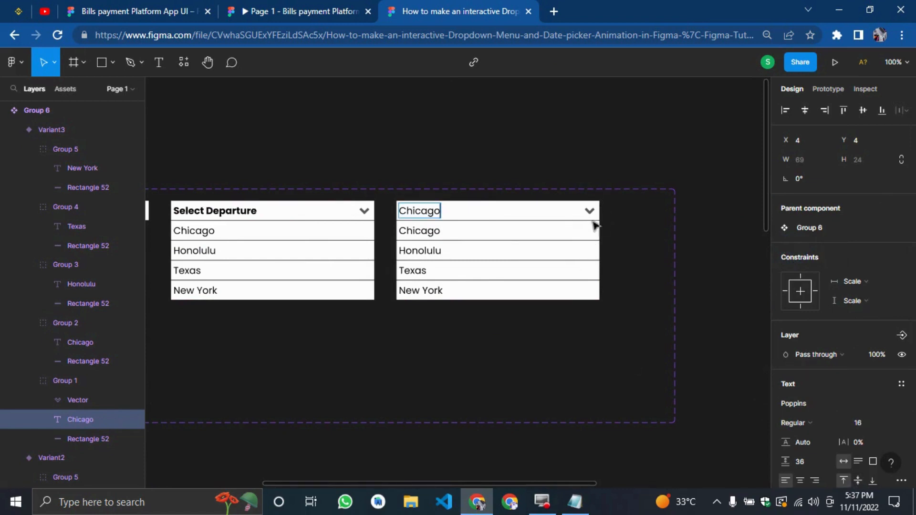
left_click(591, 215)
double_click(592, 211)
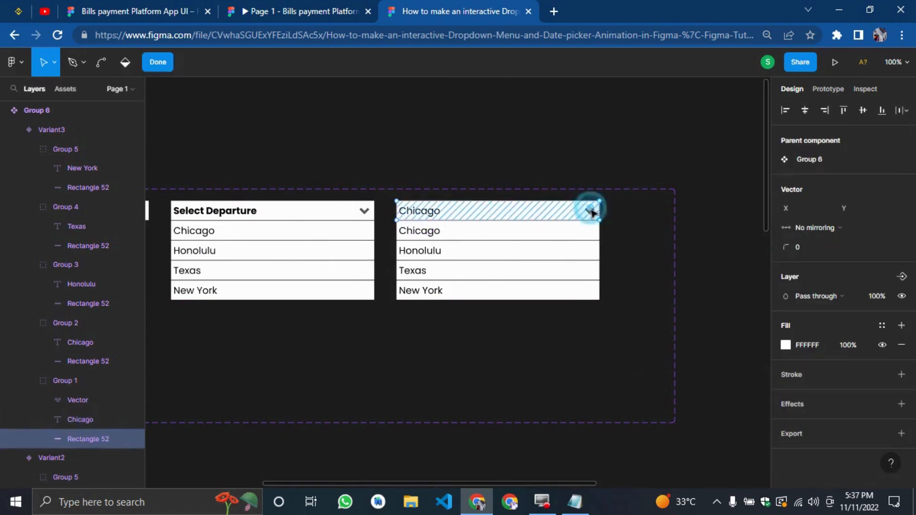
left_click(595, 142)
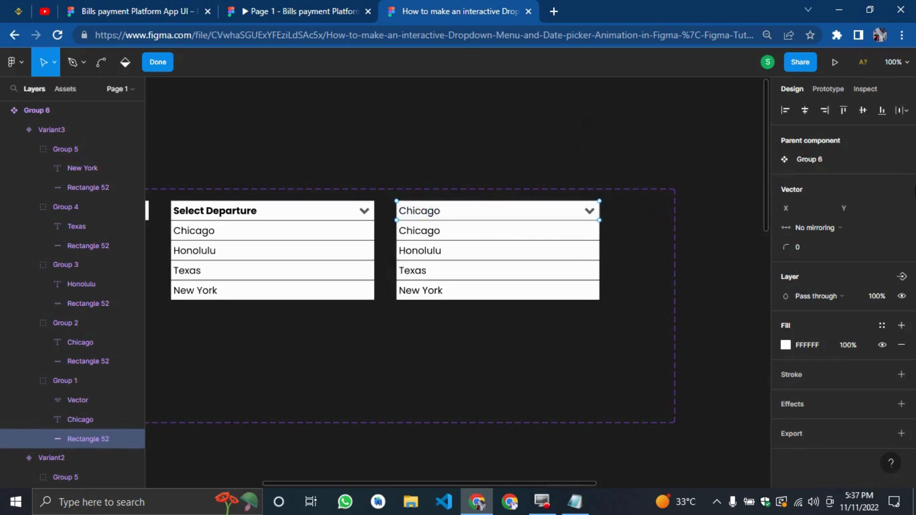
left_click(434, 91)
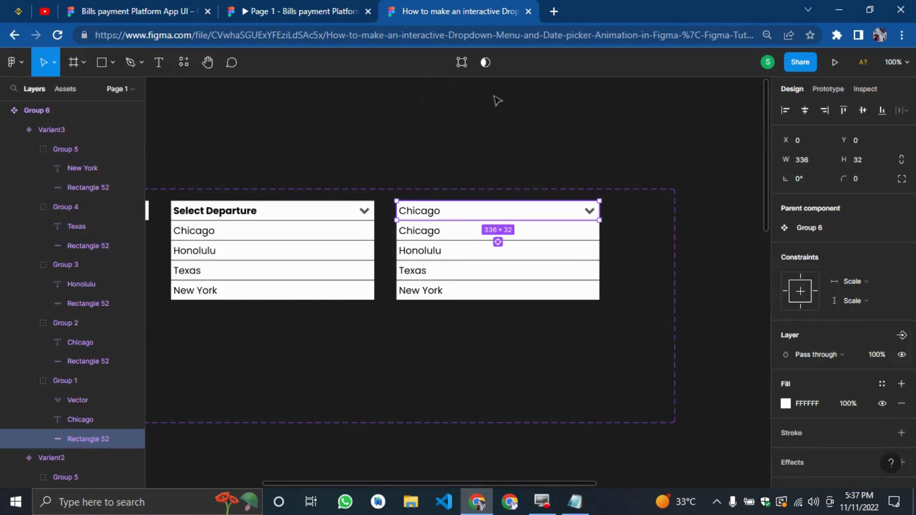
Step: Remove the visible dropdown arrow from the Chicago header row of the third variant
key("ctrl+plus")
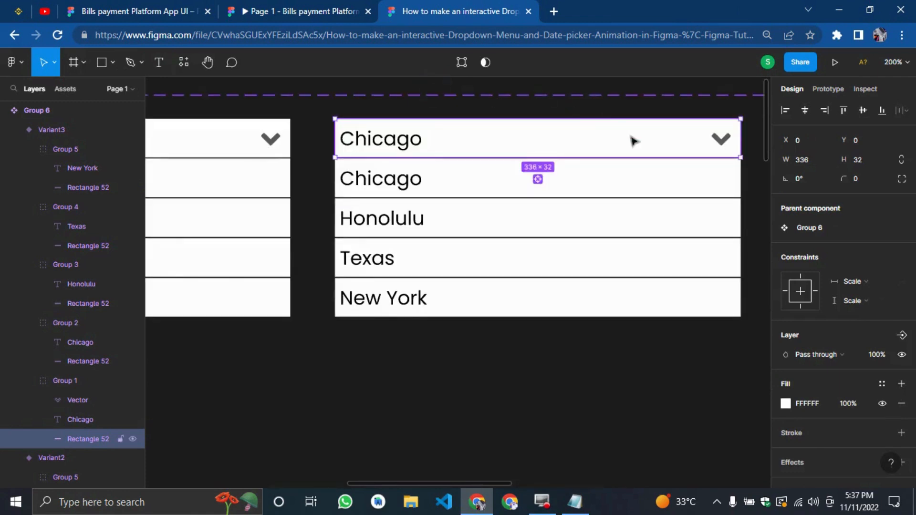
scroll(634, 141, "up", 2)
double_click(721, 192)
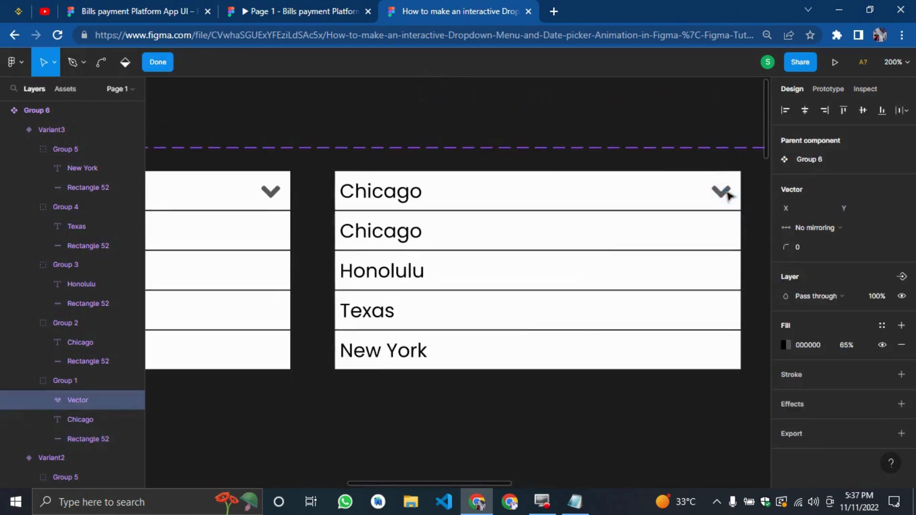
key("Delete")
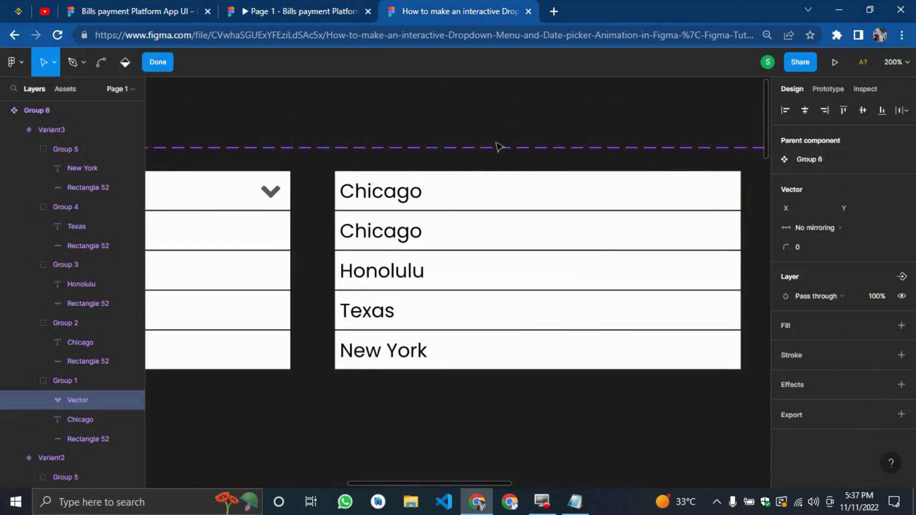
left_click(460, 98)
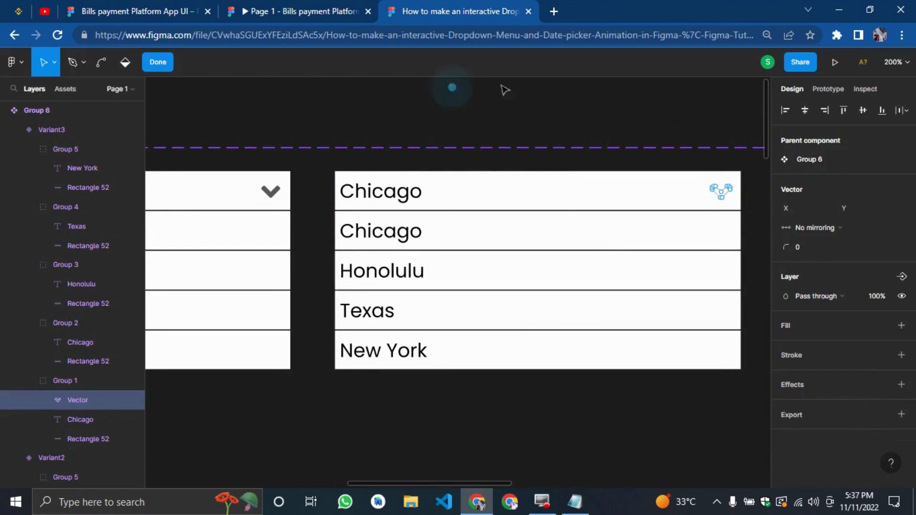
left_click(656, 97)
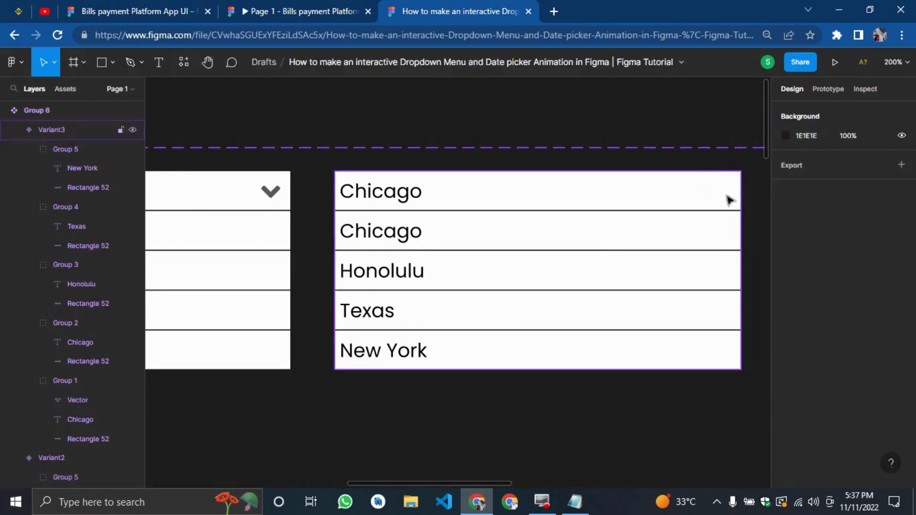
left_click(729, 201)
key("Escape")
Step: Delete the Chicago, Honolulu, Texas and New York option rows from the third variant, leaving only its Chicago header row
left_click(441, 230)
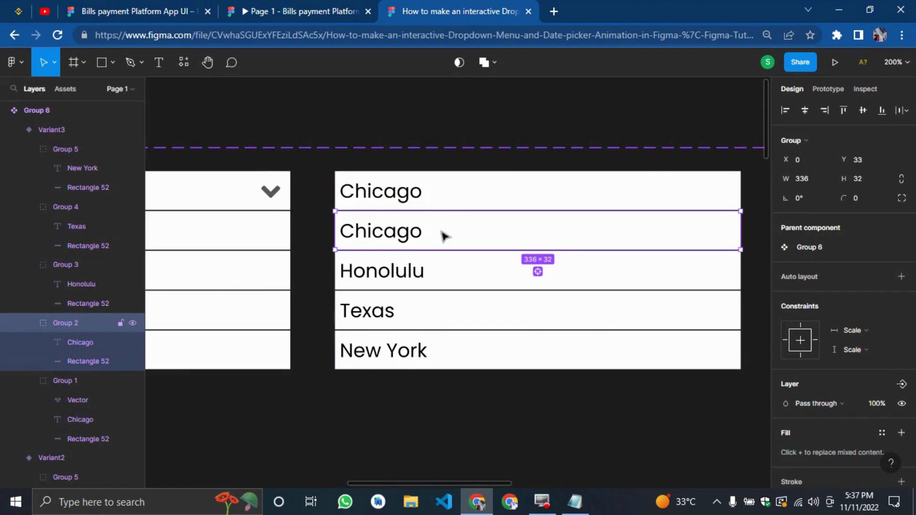
key("Delete")
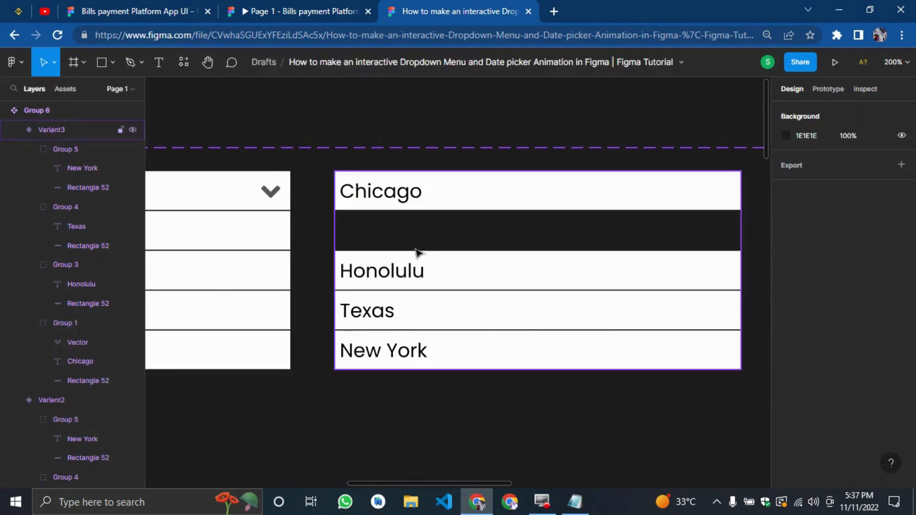
left_click(442, 260)
key("Delete")
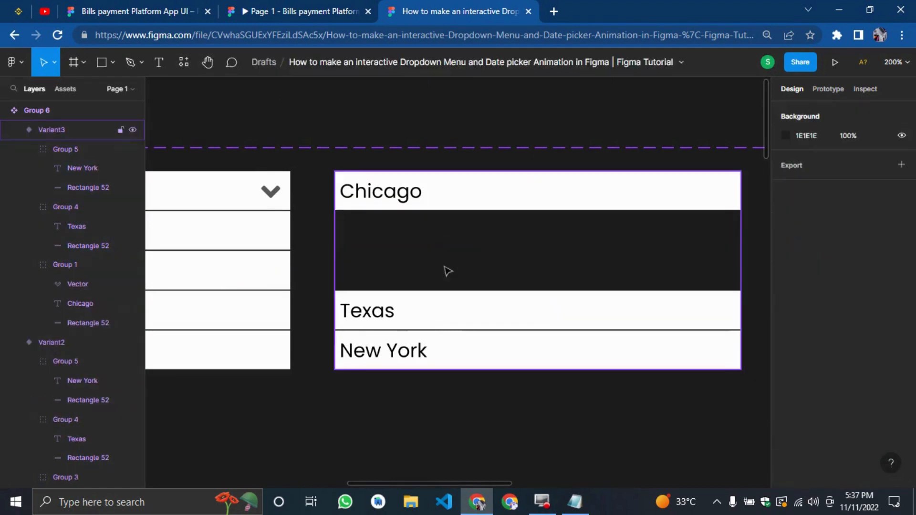
left_click(468, 313)
key("Delete")
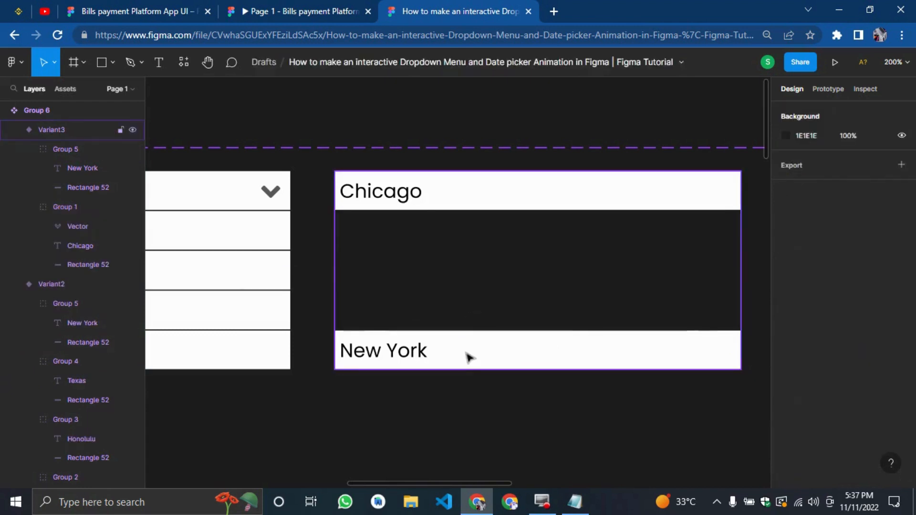
left_click(469, 357)
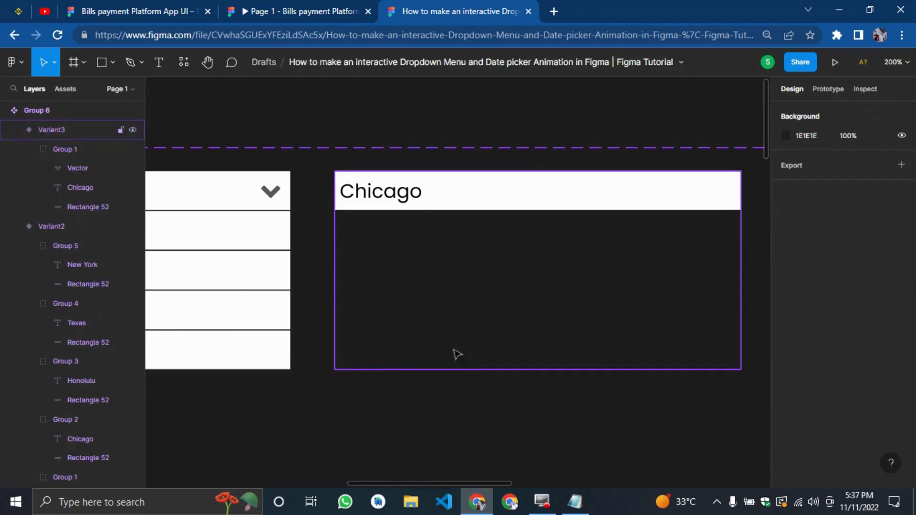
Step: Duplicate the Chicago variant twice, adding a fourth and a fifth variant in the same row
scroll(463, 349, "up", 1)
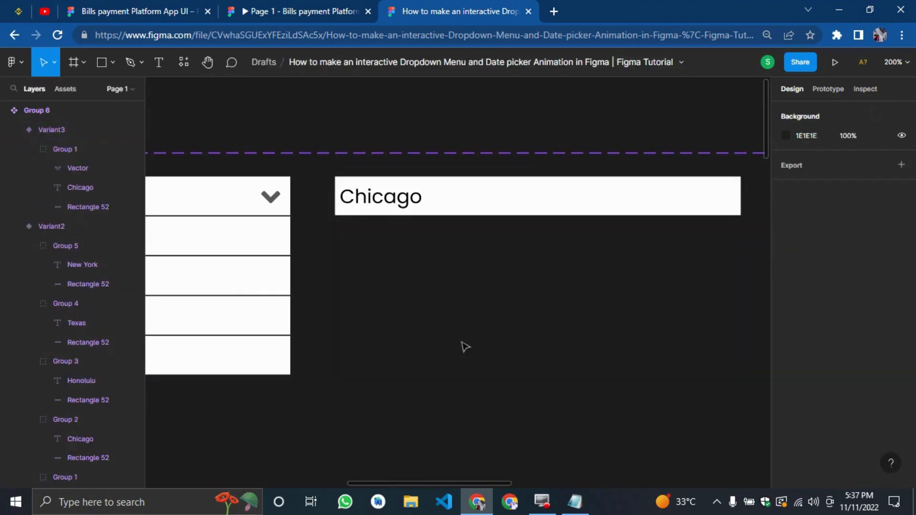
left_click(337, 179)
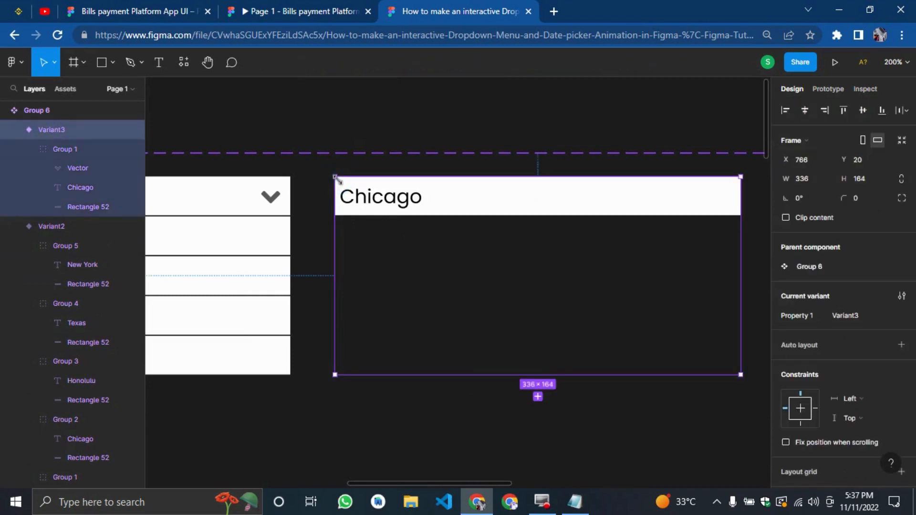
key("ctrl+d")
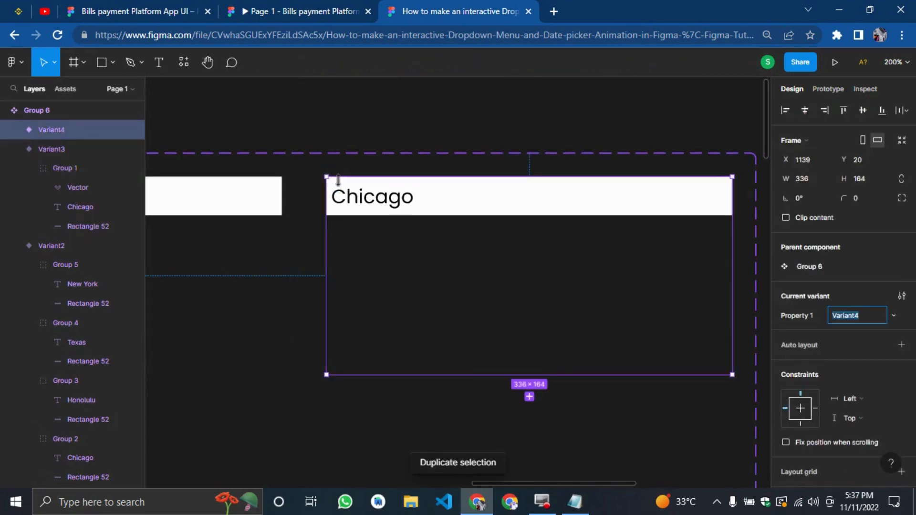
key("ctrl+d")
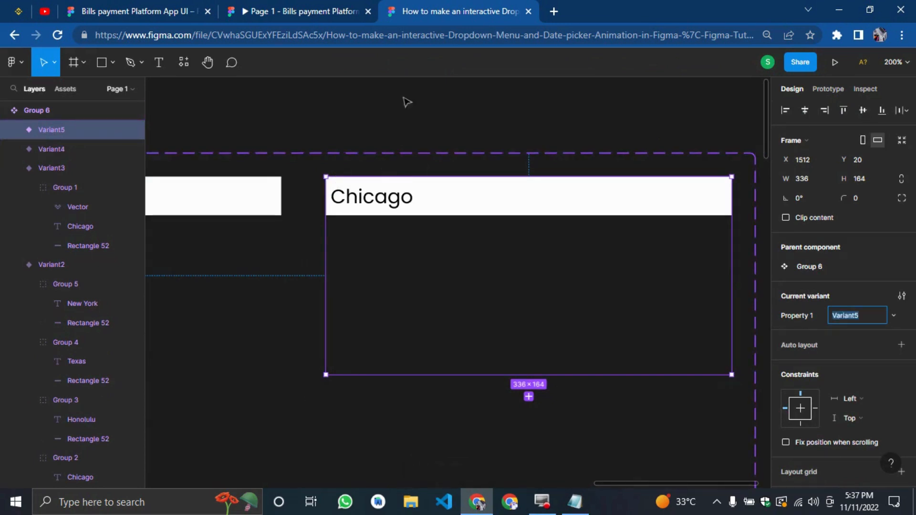
left_click(388, 101)
Step: Change the Chicago text in the fourth variant to Honolulu
key("shift+0")
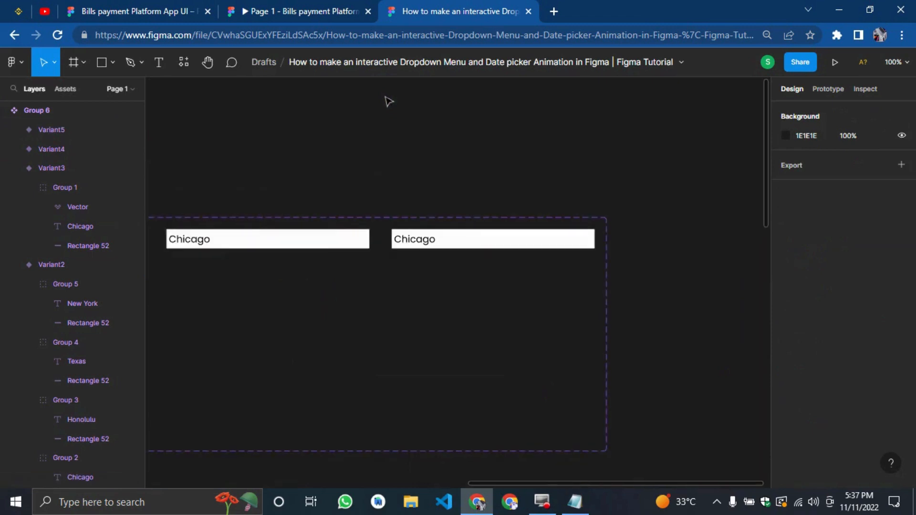
mouse_move(385, 101)
left_mouse_down()
mouse_move(2, 96)
mouse_move(544, 215)
left_mouse_up()
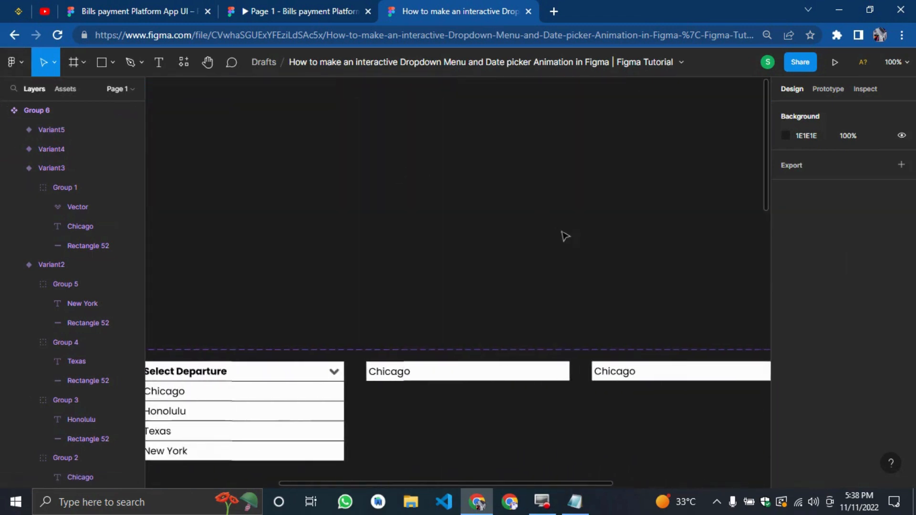
scroll(563, 235, "down", 3)
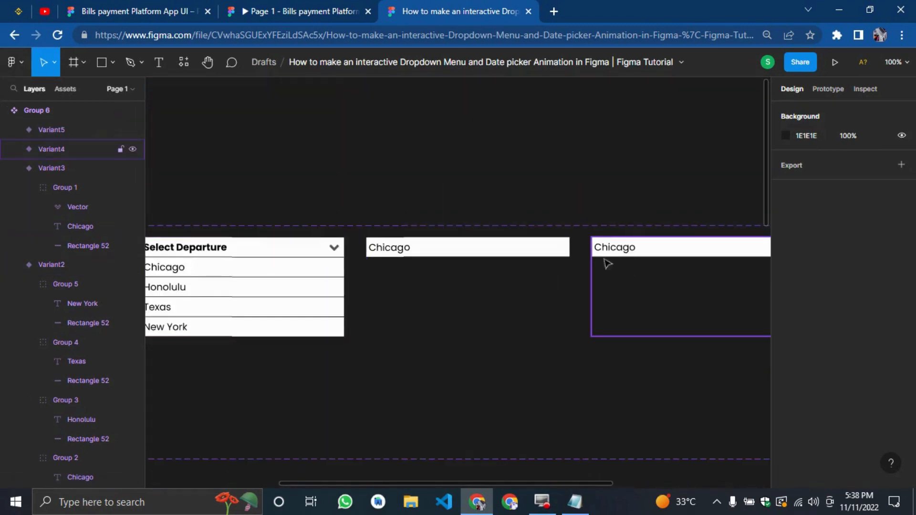
double_click(621, 248)
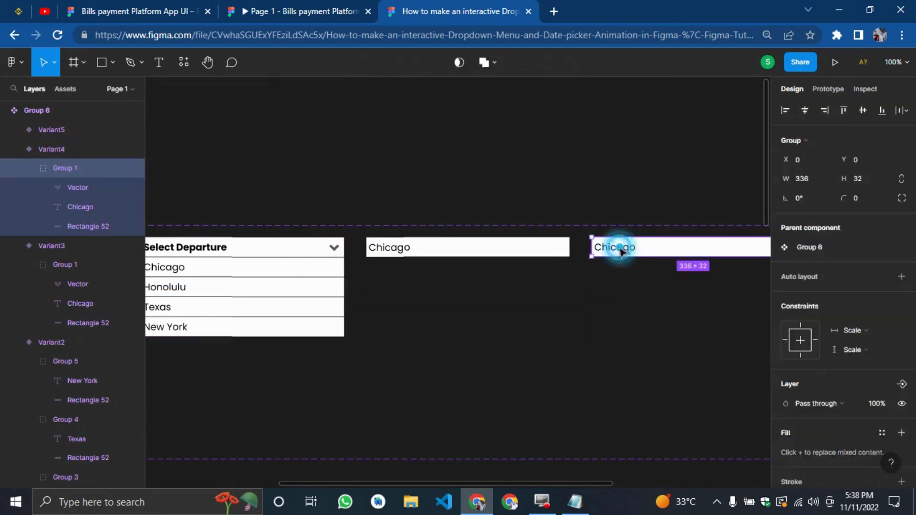
double_click(620, 247)
type("Honolulu")
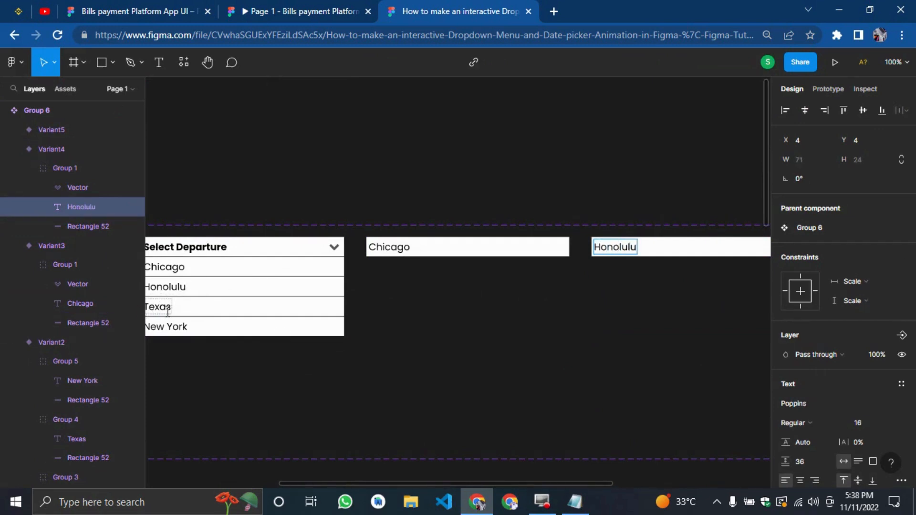
key("Escape")
Step: Change the Chicago text in the fifth variant to Texas
scroll(514, 160, "right", 5)
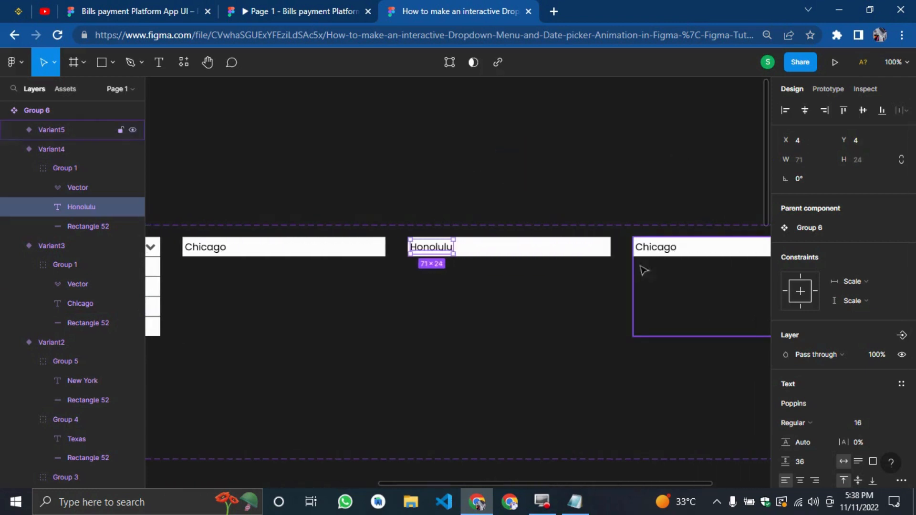
left_click(653, 251)
double_click(652, 249)
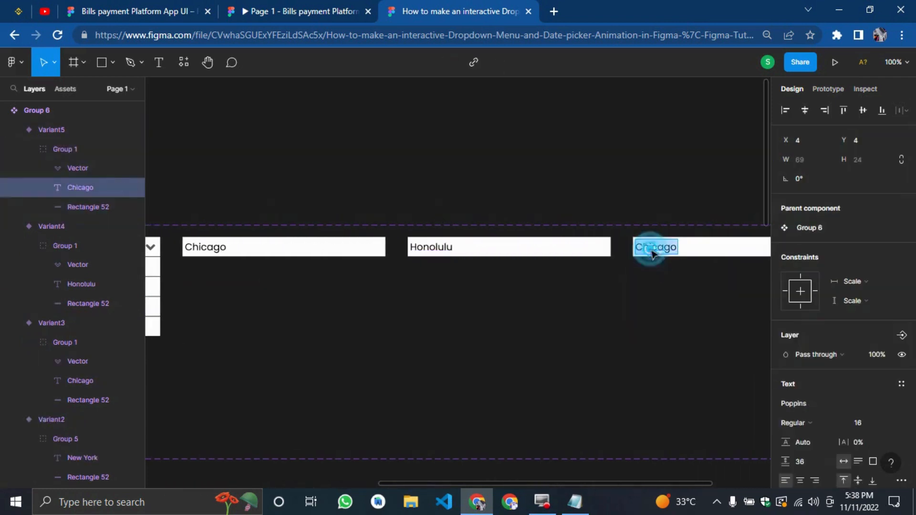
type("Texas")
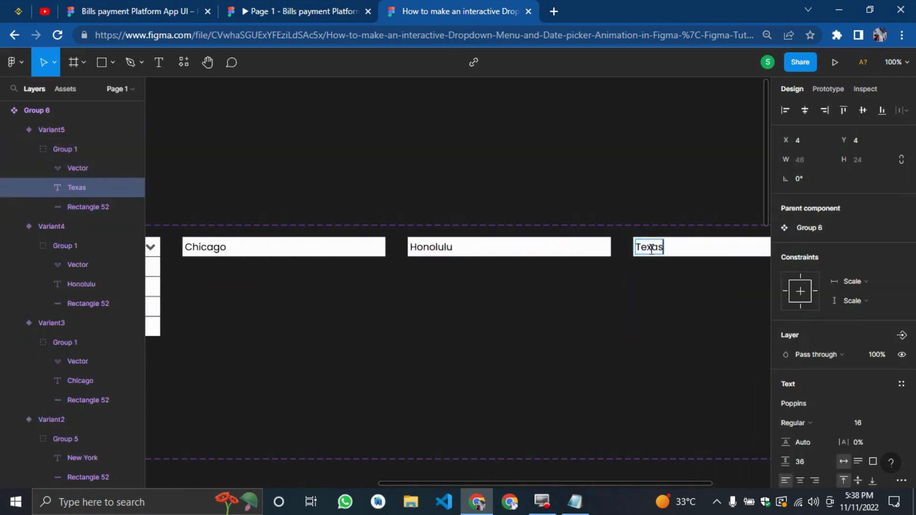
left_click(655, 174)
Step: Duplicate the Texas variant once, adding a sixth variant at the end of the row
scroll(655, 174, "left", 6)
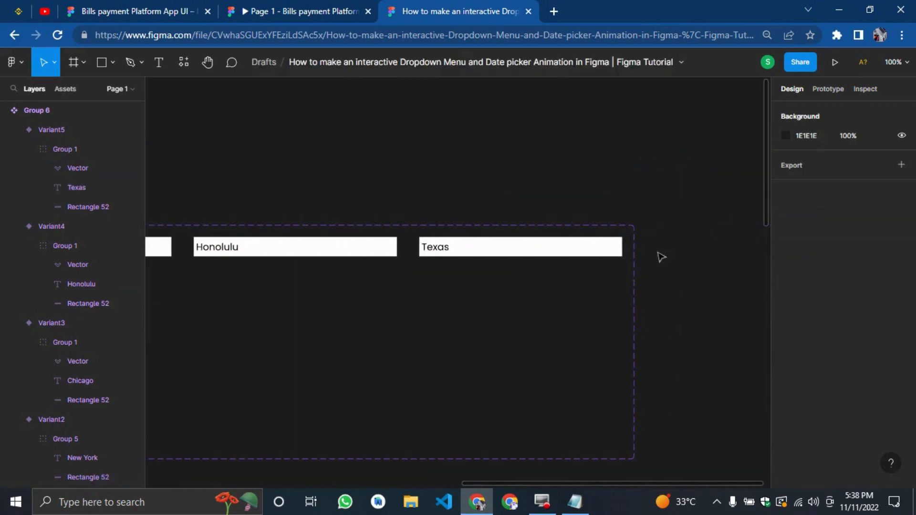
left_click(482, 256)
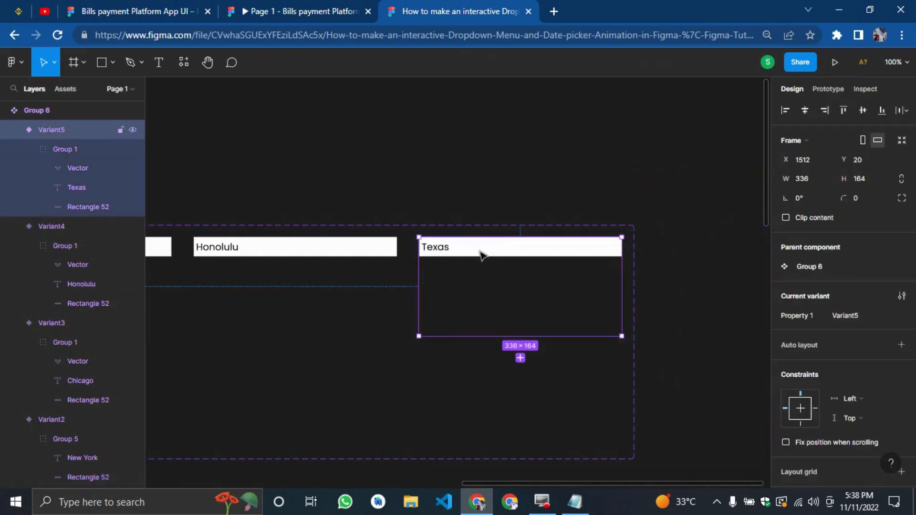
key("ctrl+d")
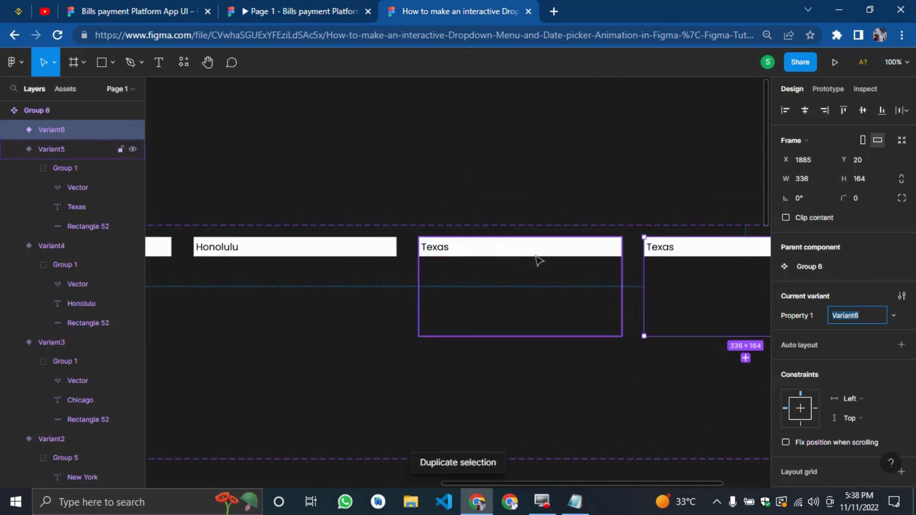
left_click_drag(469, 171, 25, 176)
left_click_drag(578, 117, 817, 210)
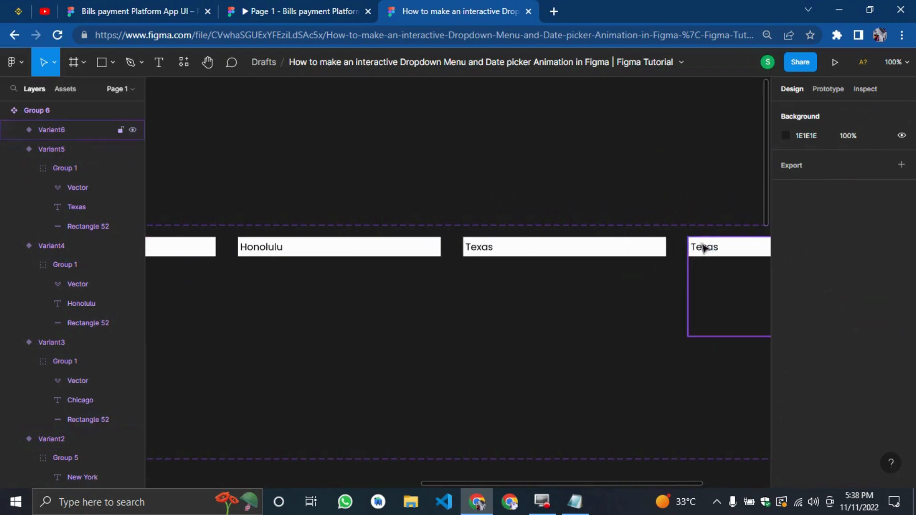
Step: Change the Texas text in the sixth variant to New york
left_click_drag(704, 248, 702, 256)
key("ctrl+z")
double_click(703, 249)
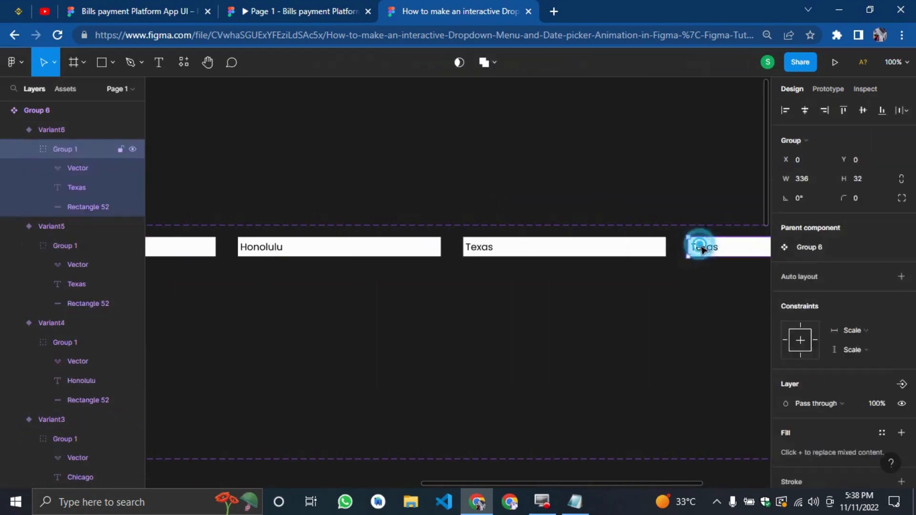
double_click(703, 249)
double_click(700, 249)
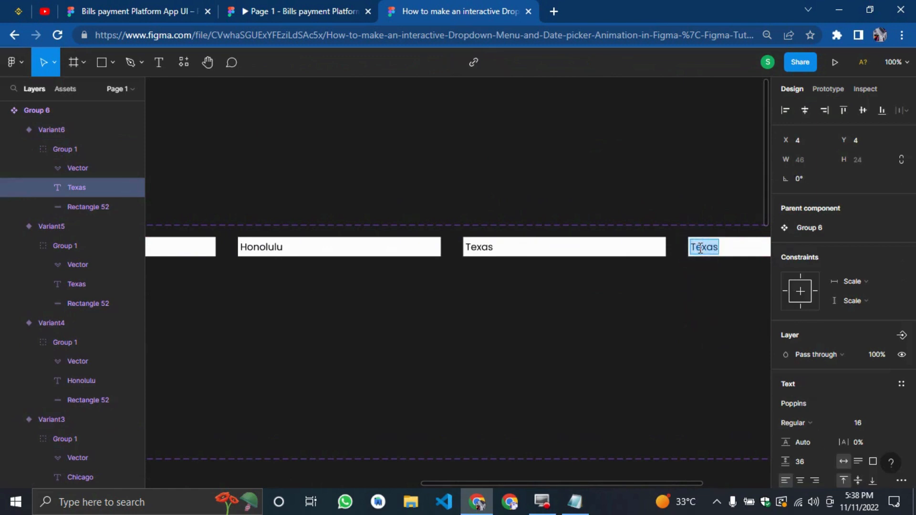
type("New york")
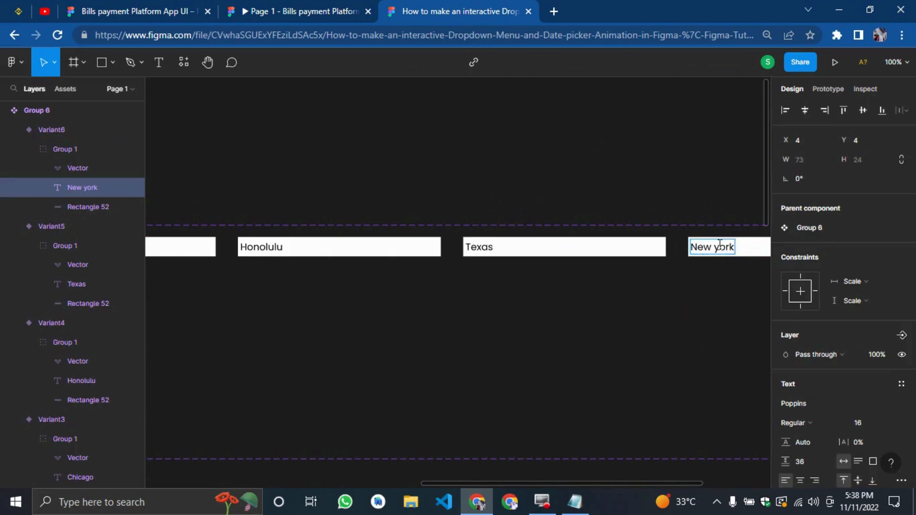
left_click(764, 127)
left_click(661, 147)
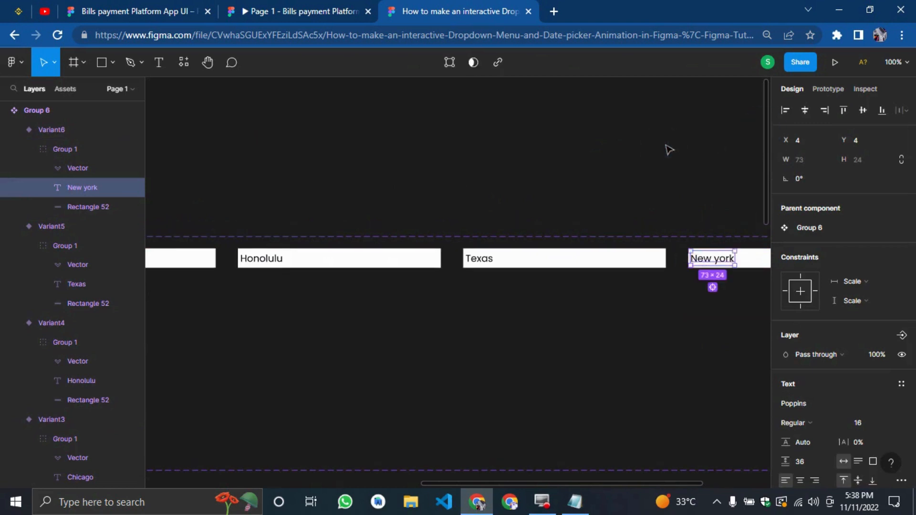
Step: Connect the closed Select Departure variant to the open Variant2 with an on-click Change to interaction using Smart animate
key("minus")
left_click_drag(614, 149, 138, 130)
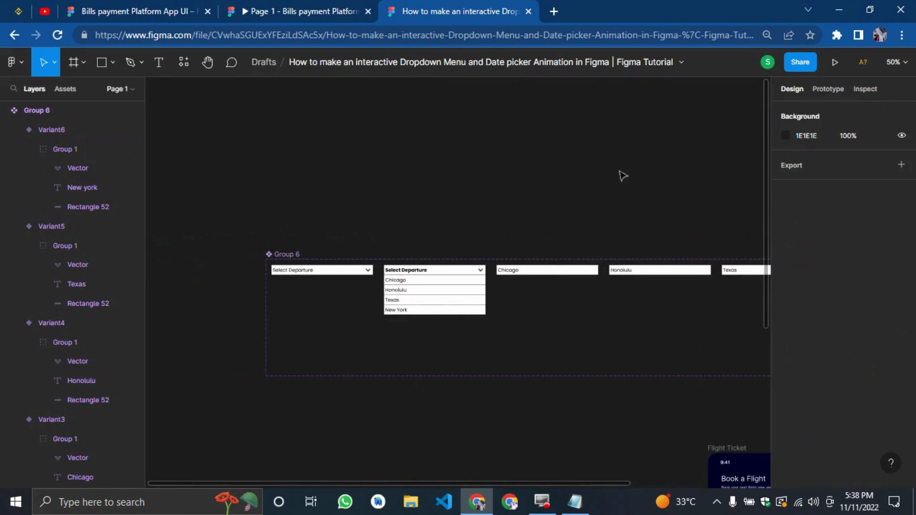
left_click(830, 89)
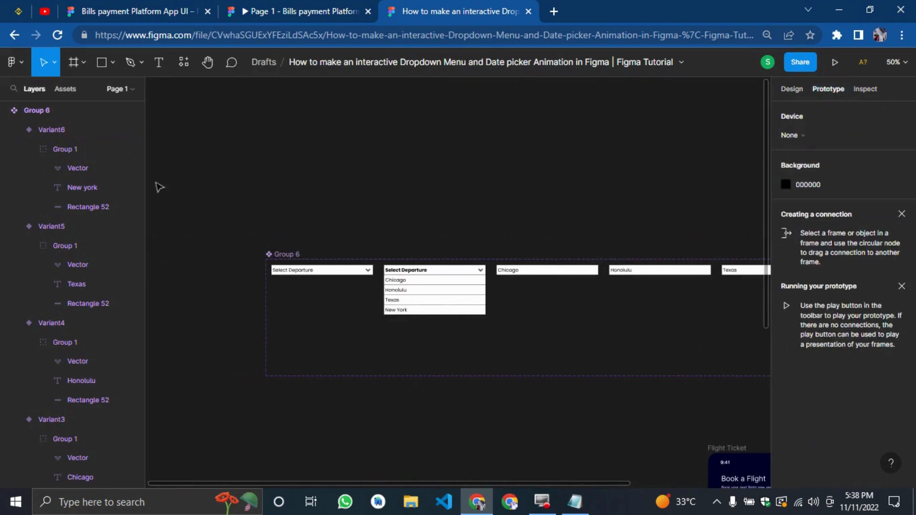
key("plus")
left_click_drag(218, 191, 133, 213)
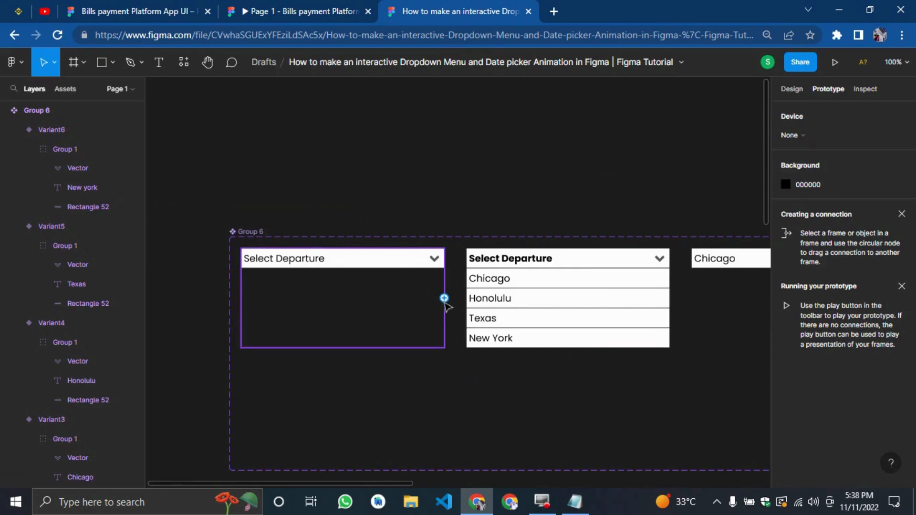
left_click_drag(444, 299, 490, 315)
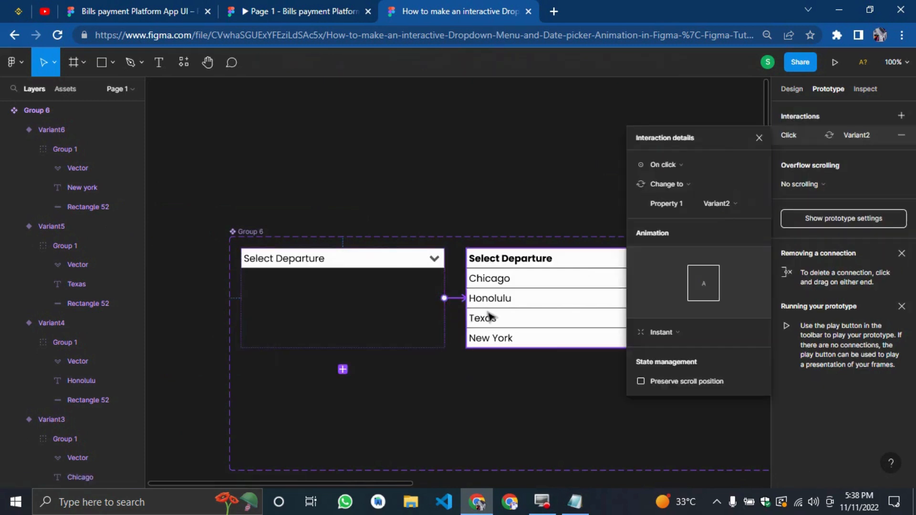
left_click(653, 334)
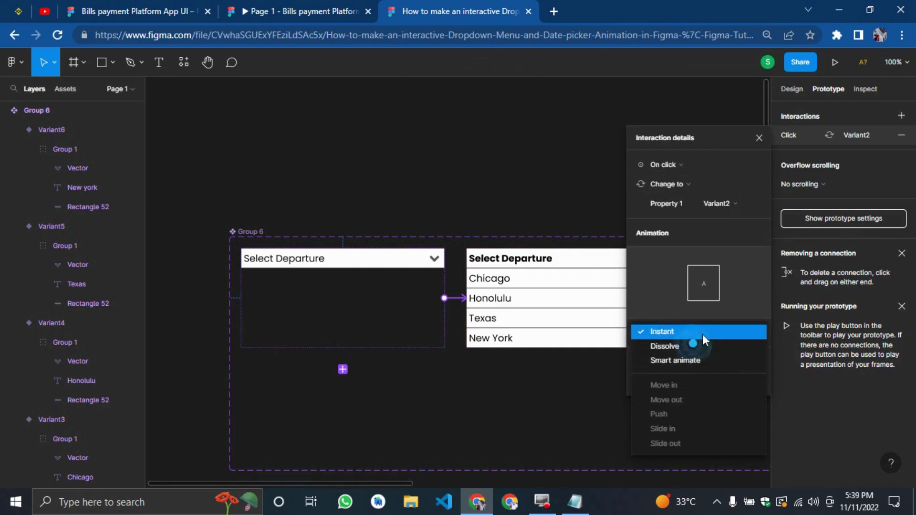
left_click(709, 359)
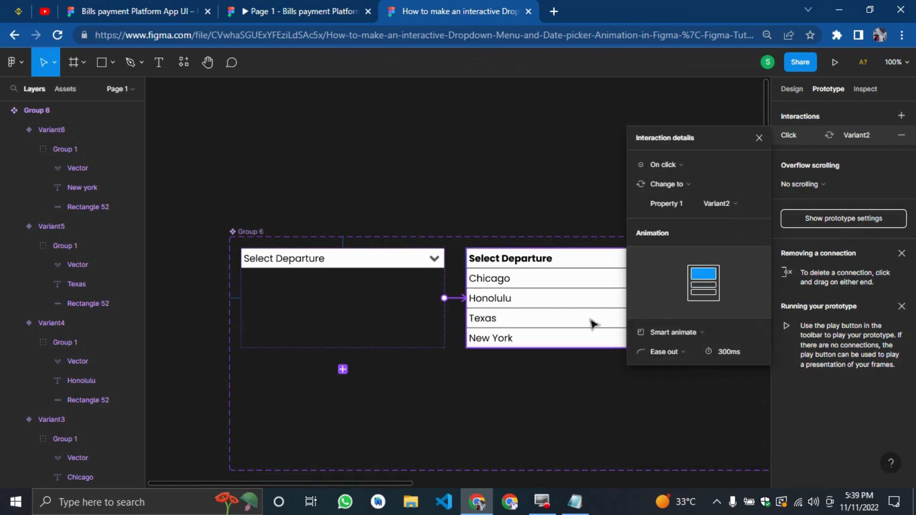
left_click(551, 154)
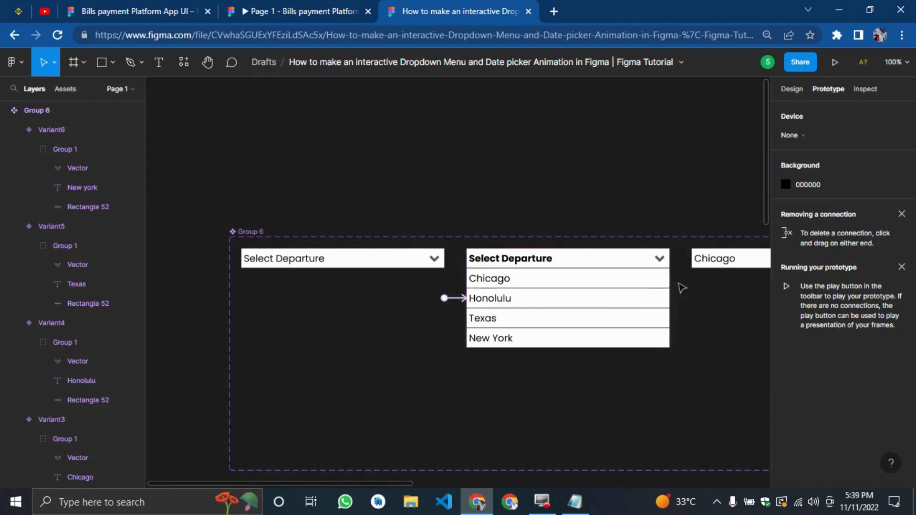
Step: Connect the Chicago option row in the open dropdown variant to the Chicago variant
left_click_drag(682, 218, 775, 182)
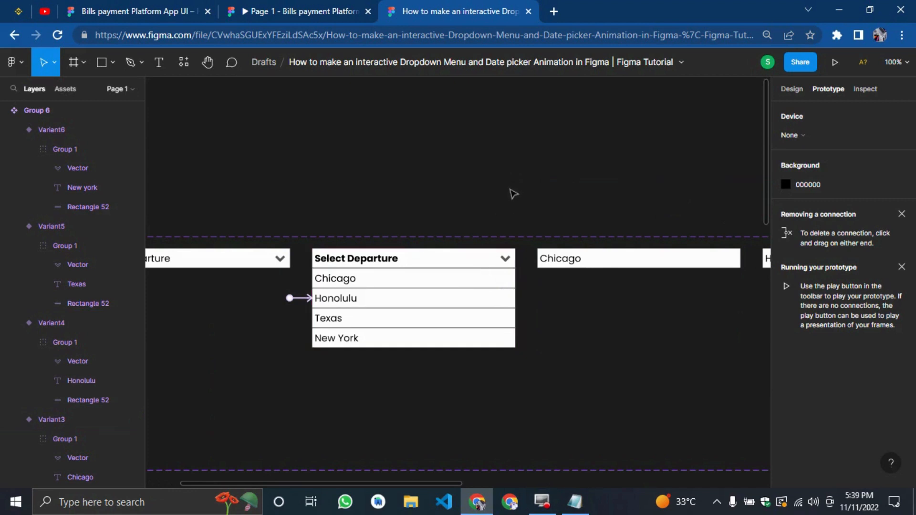
key("shift+equal")
left_click(512, 118)
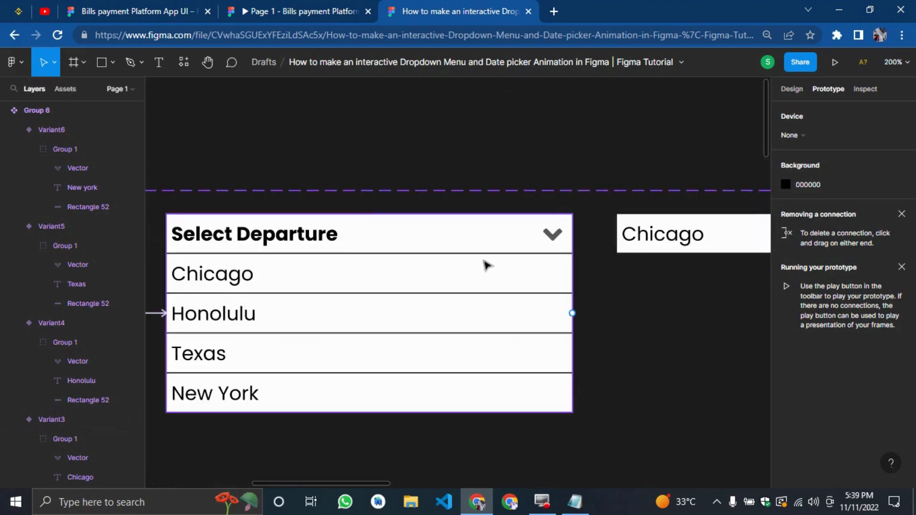
left_click(491, 276)
left_click(493, 276)
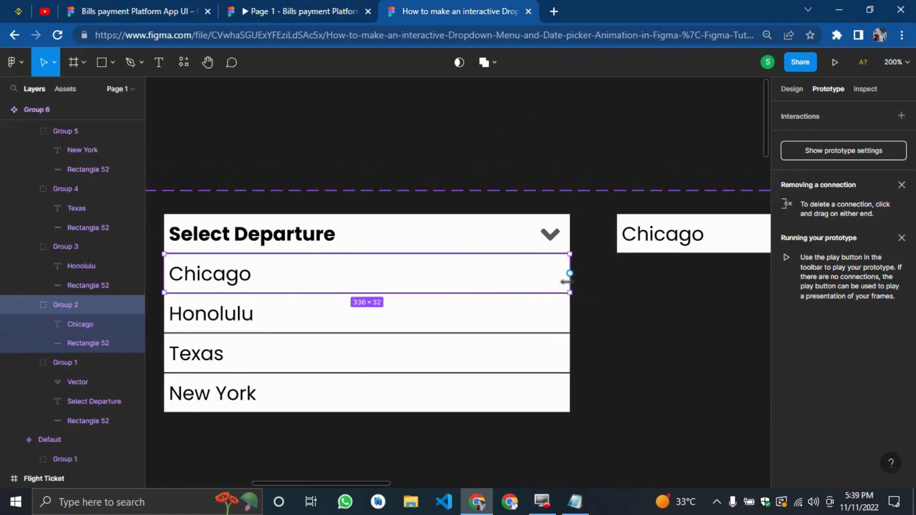
left_click_drag(570, 275, 630, 248)
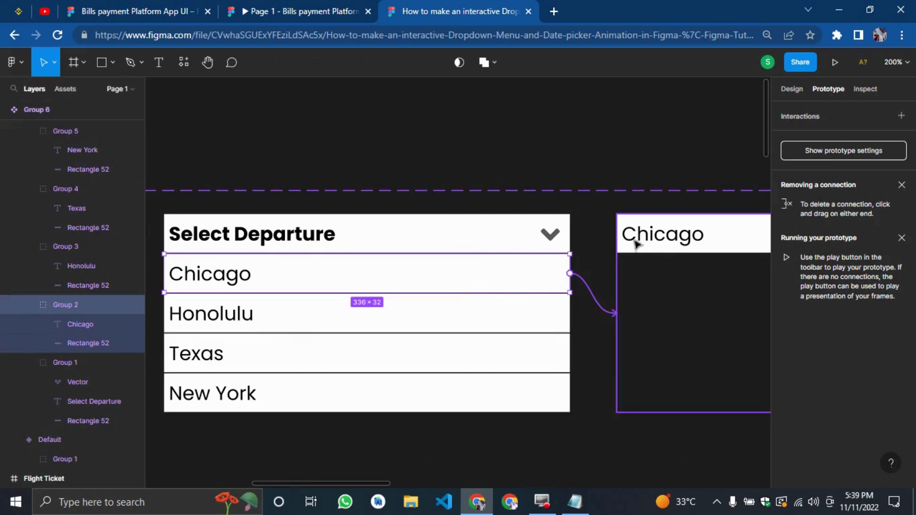
left_click(568, 134)
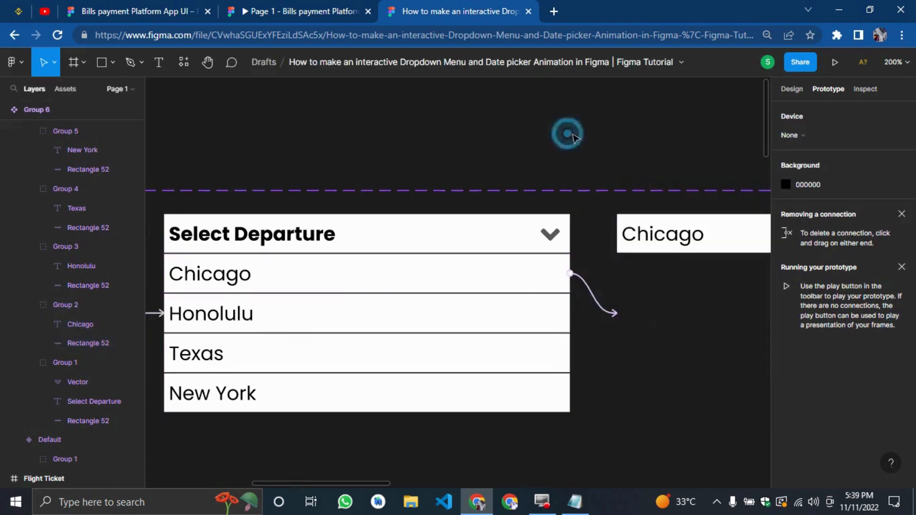
Step: Connect the Honolulu option row in the open dropdown variant to the Honolulu variant, Variant4
left_click_drag(573, 135, 780, 130)
left_click_drag(480, 133, 7, 129)
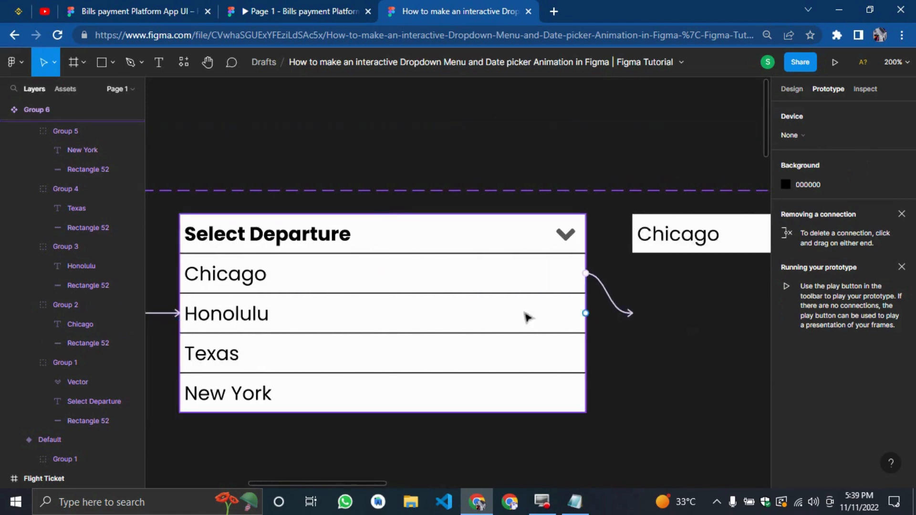
left_click(568, 316)
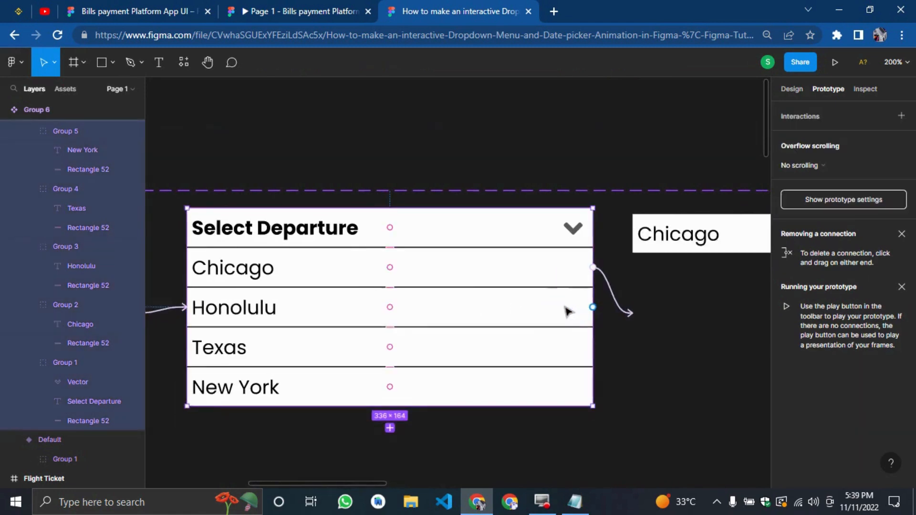
double_click(566, 314)
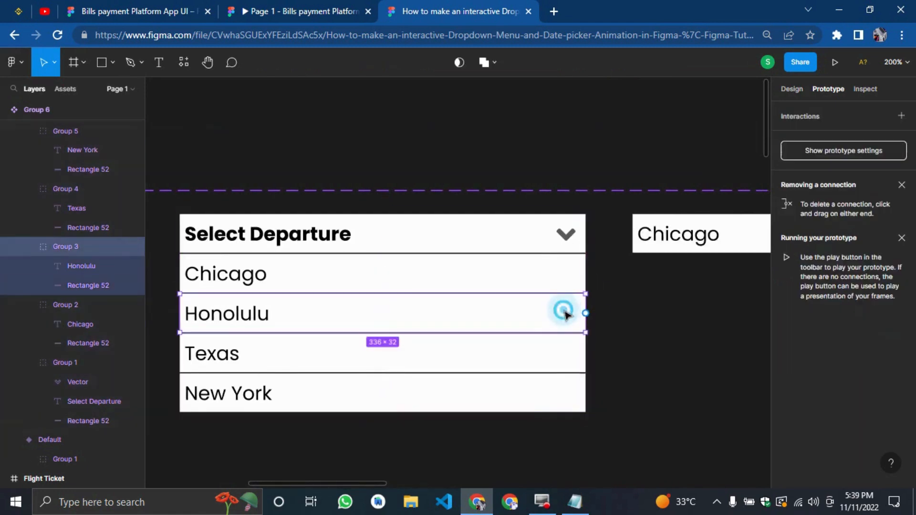
left_click_drag(586, 314, 772, 260)
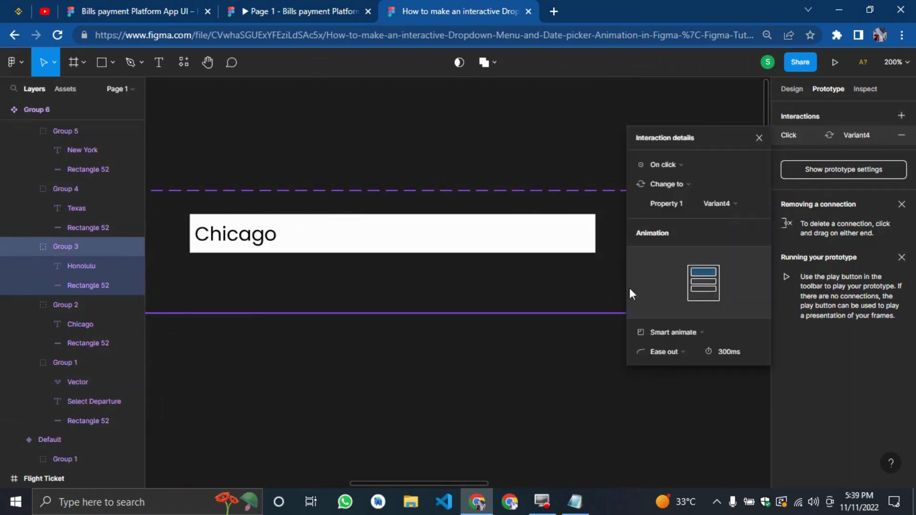
left_click_drag(425, 146, 96, 127)
Step: Connect the Texas option row's background rectangle in the open dropdown variant to the Texas variant
left_click_drag(327, 135, 106, 173)
left_click(619, 353)
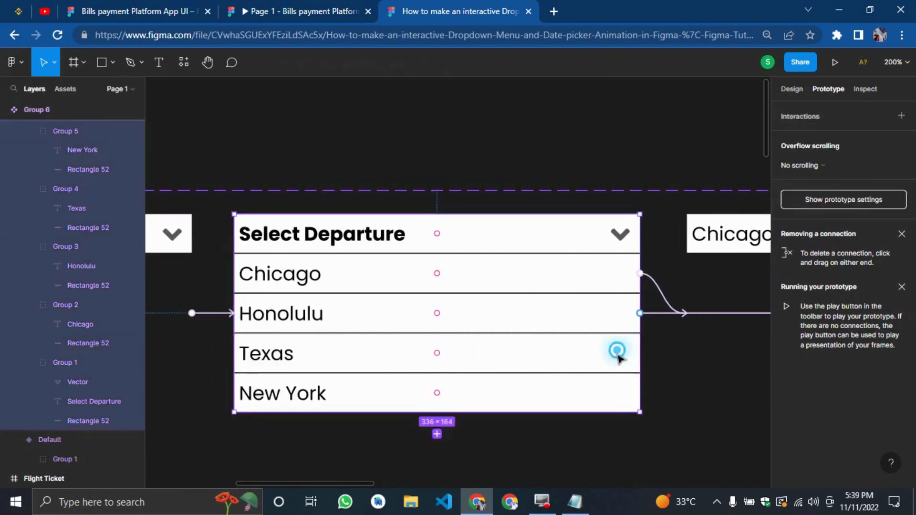
double_click(618, 352)
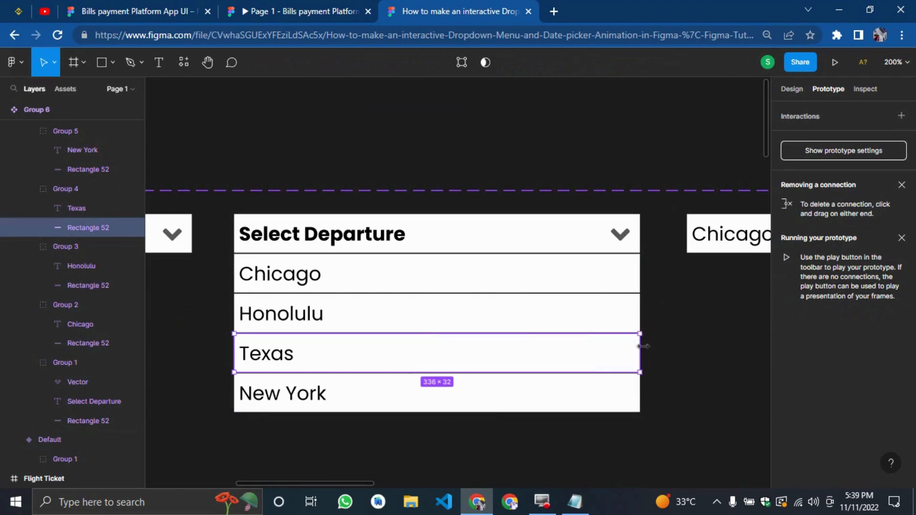
left_click_drag(639, 354, 561, 260)
Step: Connect the New York option row in the open dropdown variant to the New york variant
left_click_drag(420, 135, 0, 150)
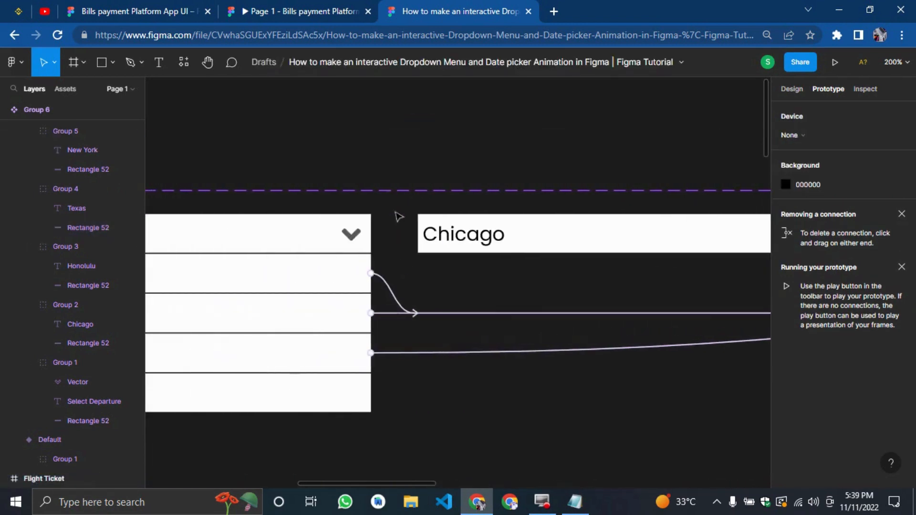
left_click(330, 400)
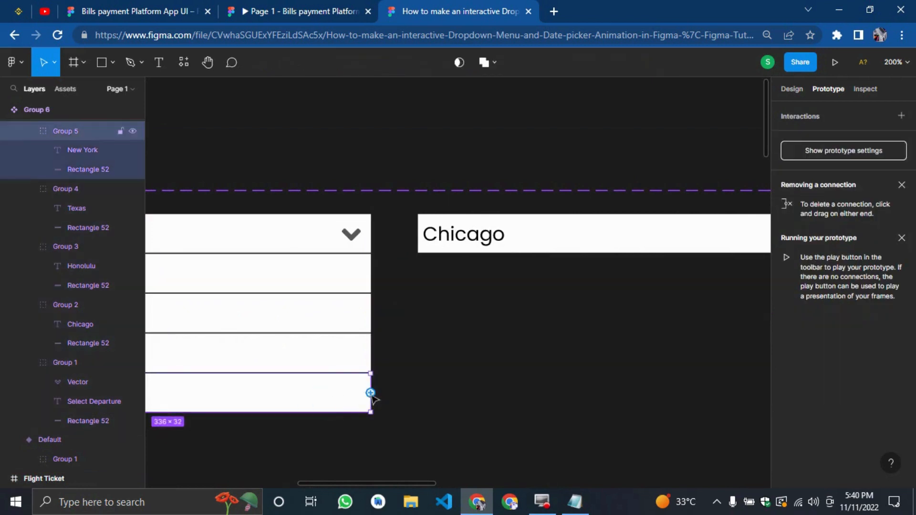
left_click_drag(370, 393, 709, 308)
left_click(479, 125)
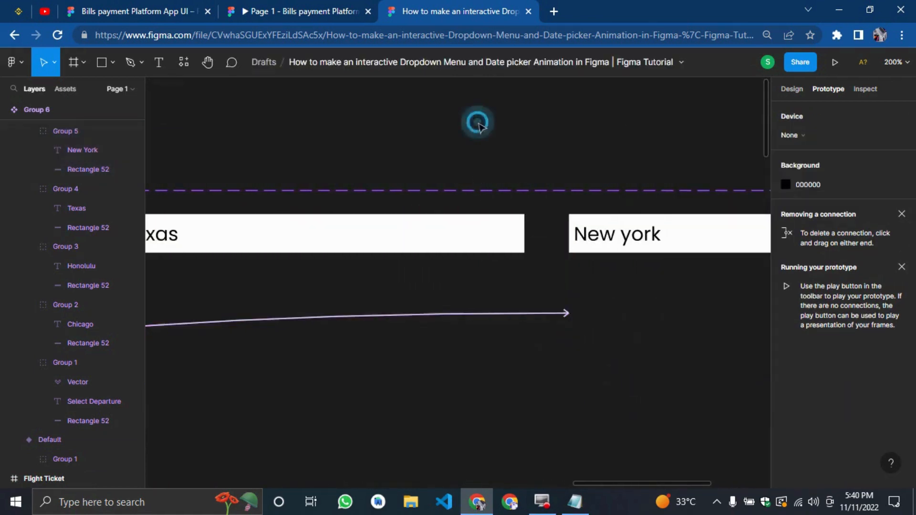
Step: Connect the New york variant's header group back to the open dropdown, Variant2
key("minus")
key("minus")
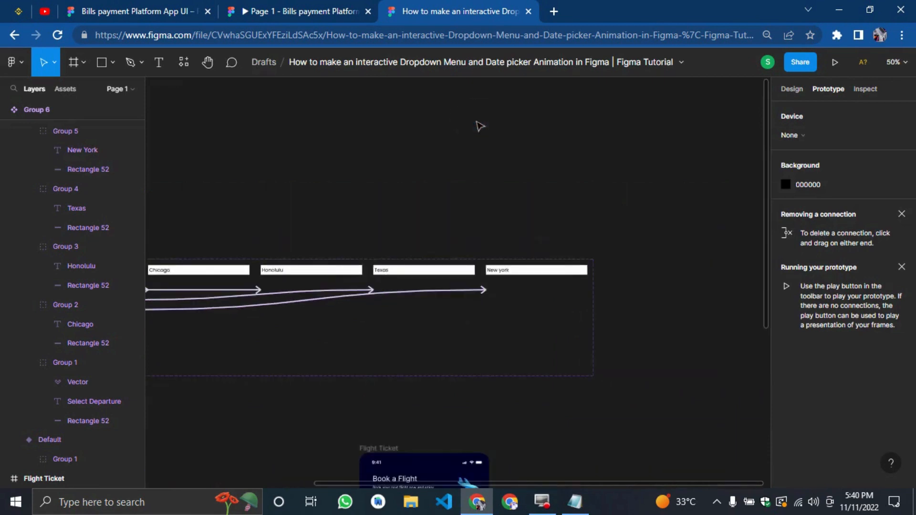
key("plus")
key("plus")
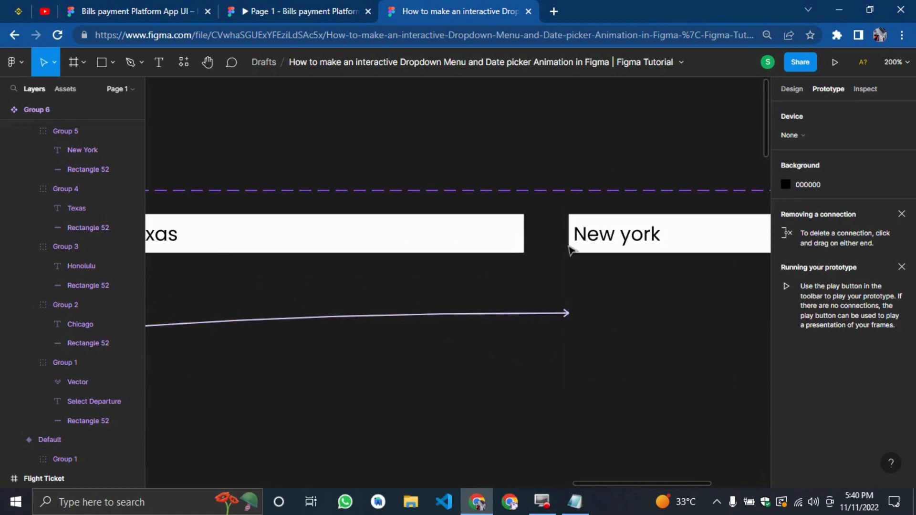
left_click(583, 223)
left_click(582, 223)
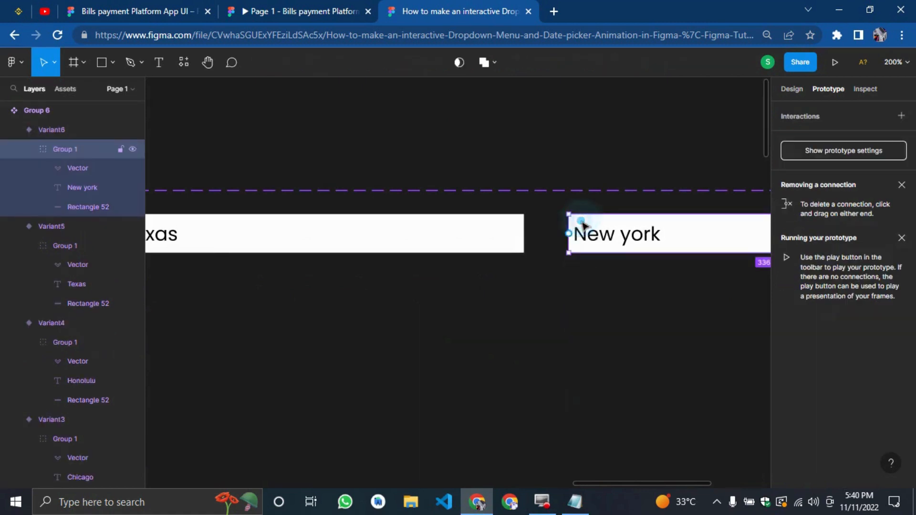
left_click_drag(569, 234, 40, 323)
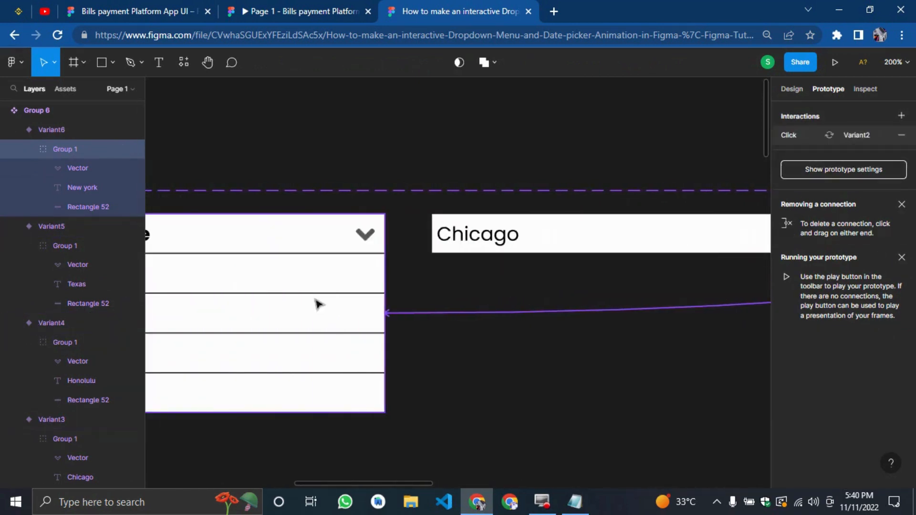
left_click(540, 144)
Step: Connect the Texas variant's header group back to the open dropdown, Variant2
left_click_drag(539, 144, 902, 178)
left_click_drag(664, 160, 638, 166)
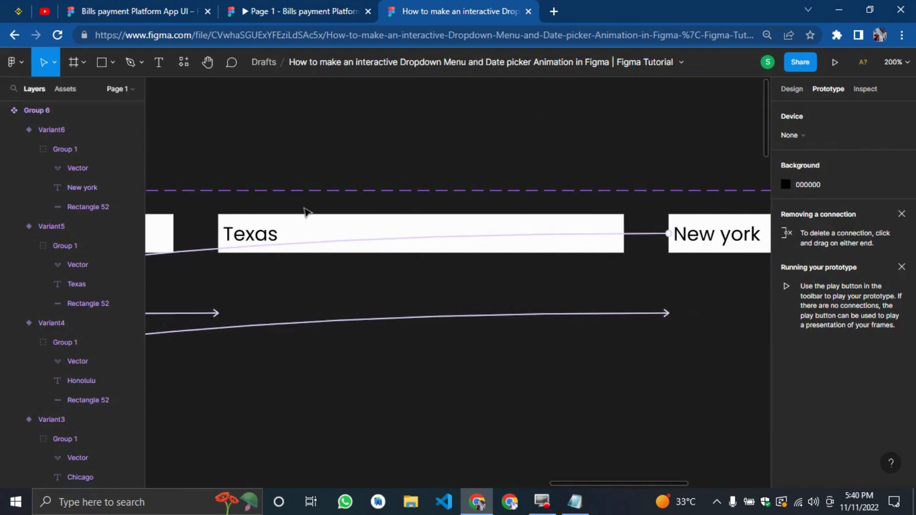
double_click(258, 236)
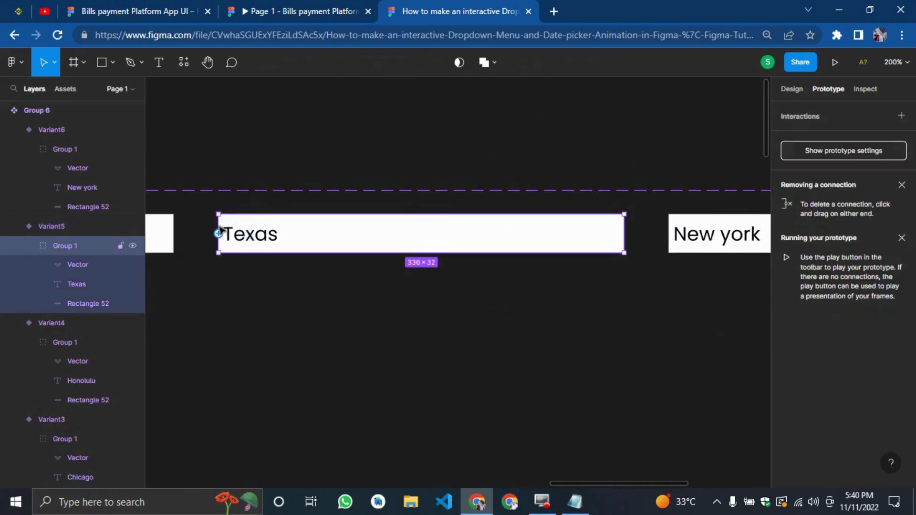
left_click_drag(218, 234, 313, 270)
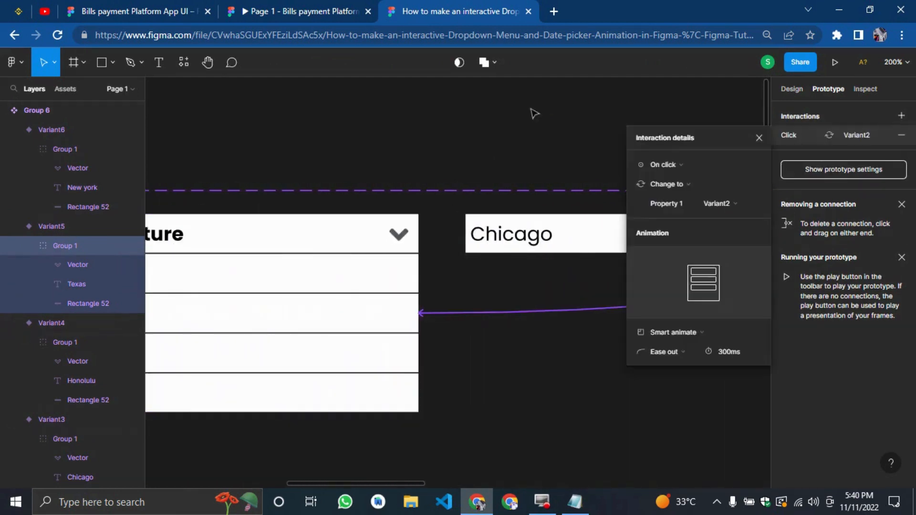
left_click(571, 111)
Step: Connect the Honolulu variant's header group back to the open dropdown, Variant2
scroll(618, 114, "right", 3)
scroll(568, 320, "right", 4)
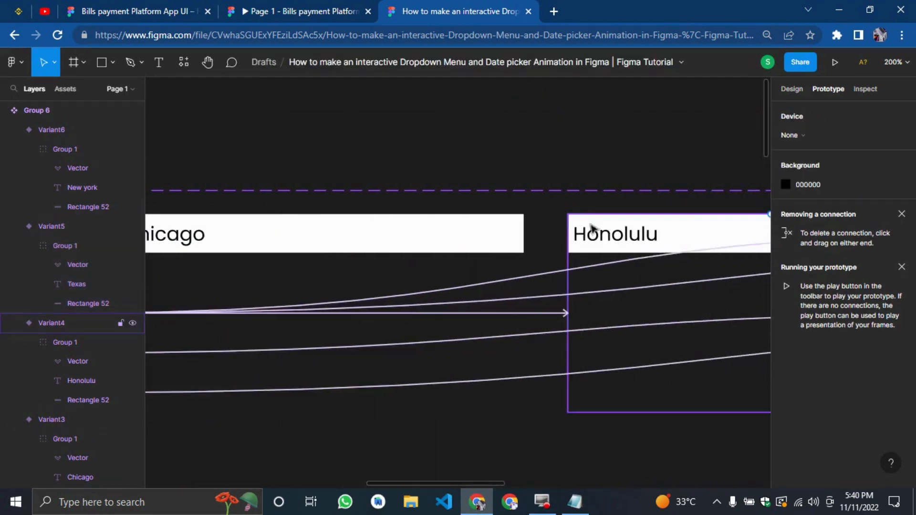
left_click(571, 234)
left_click_drag(569, 234, 98, 300)
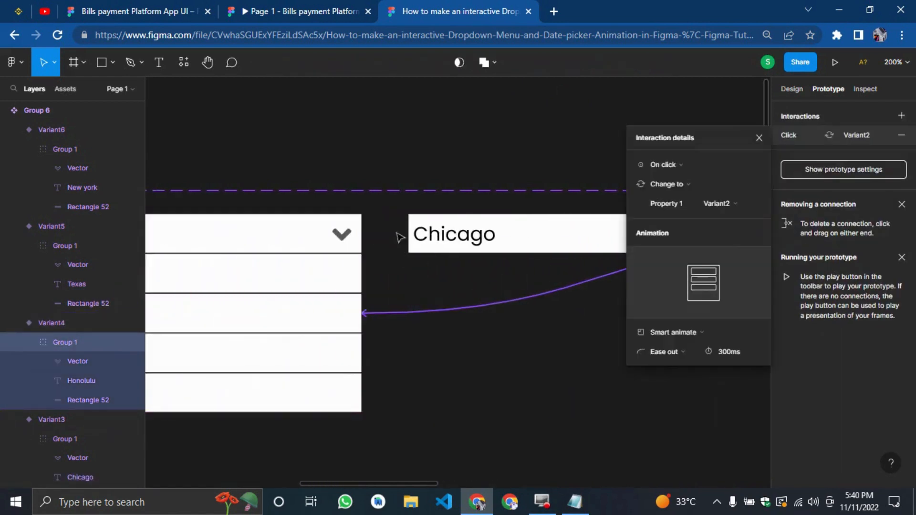
left_click(467, 149)
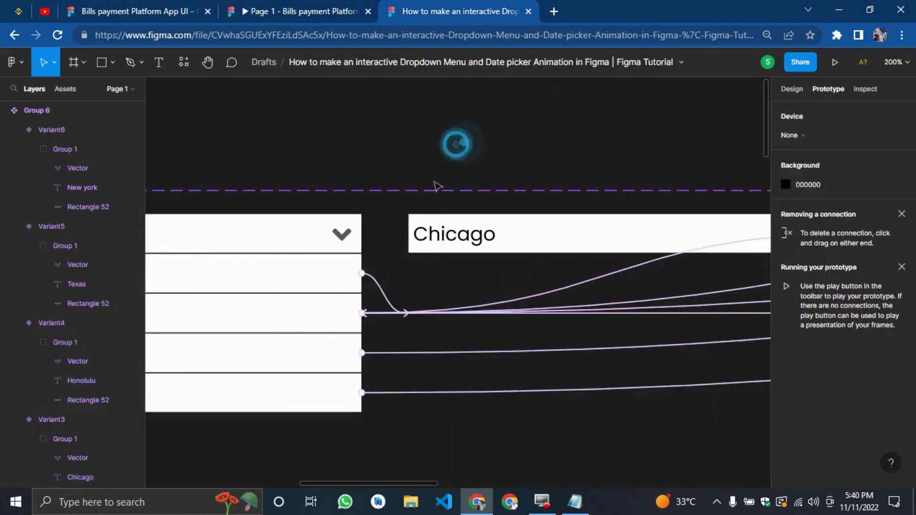
left_click(429, 224)
left_click_drag(431, 221, 441, 205)
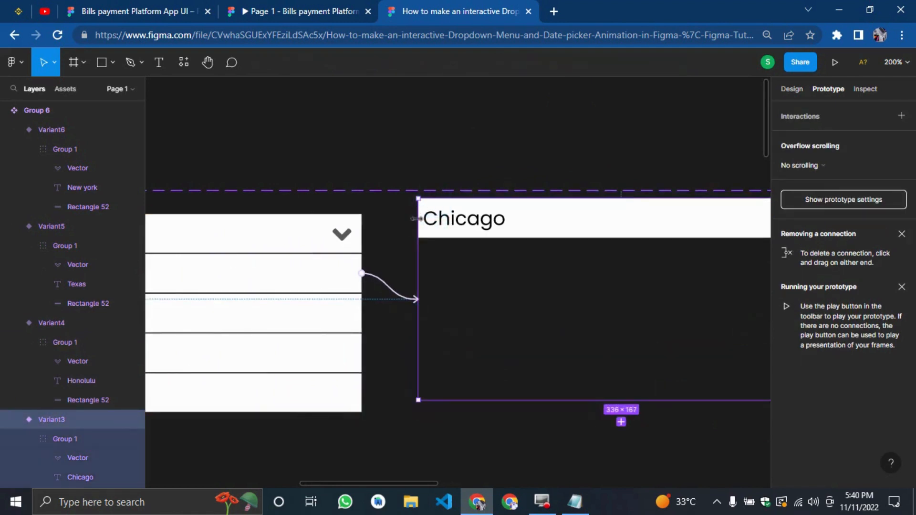
key("ctrl+z")
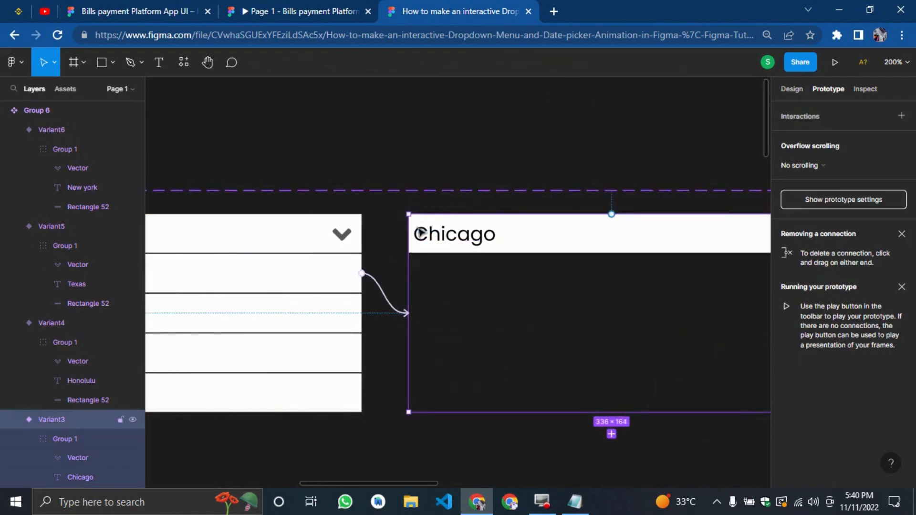
Step: Connect the Chicago variant's header group back to the open dropdown, Variant2
left_click(419, 232)
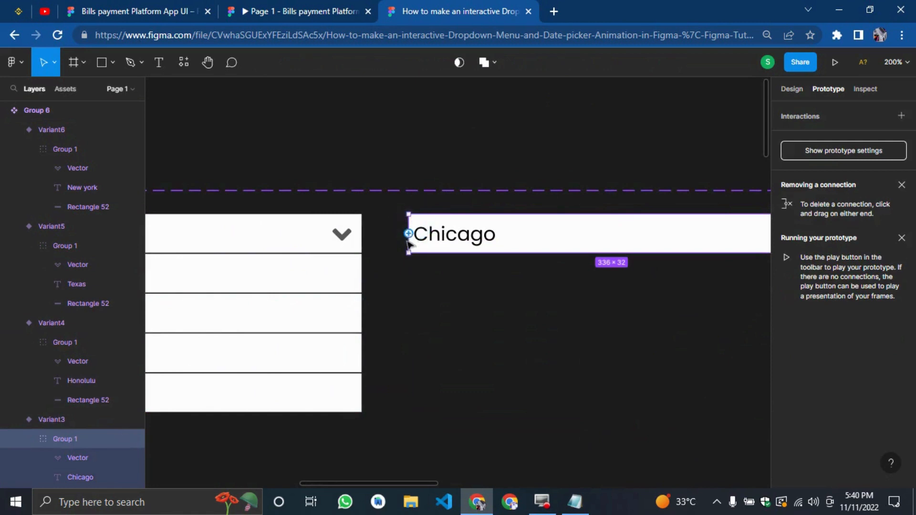
left_click_drag(408, 234, 363, 314)
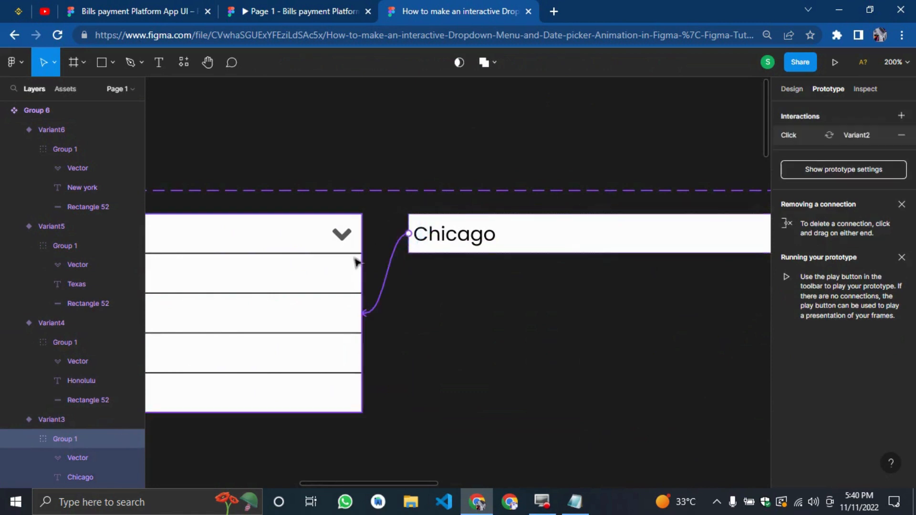
left_click(445, 140)
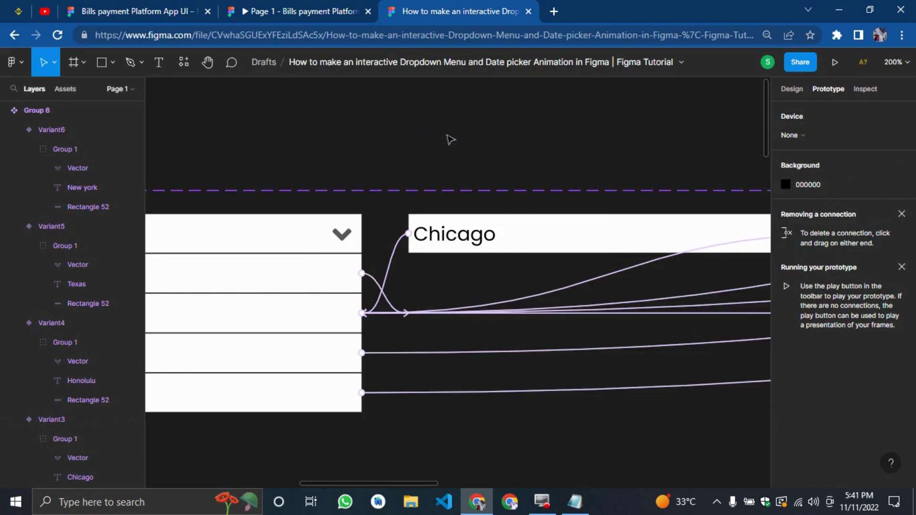
Step: Copy the departure dropdown's Default variant, paste an instance of it and place it below the From label on the Flight Ticket screen
key("ctrl+minus")
left_click_drag(452, 129, 34, 148)
left_click(337, 292)
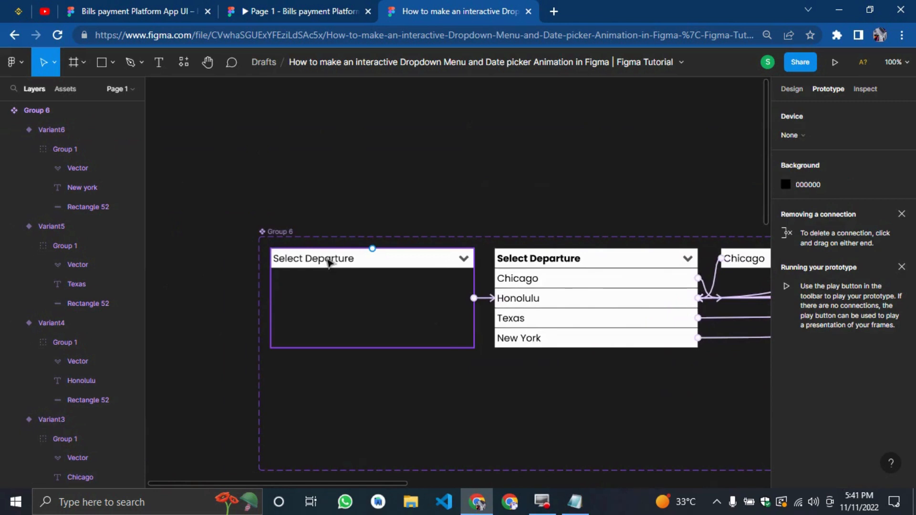
left_click(792, 89)
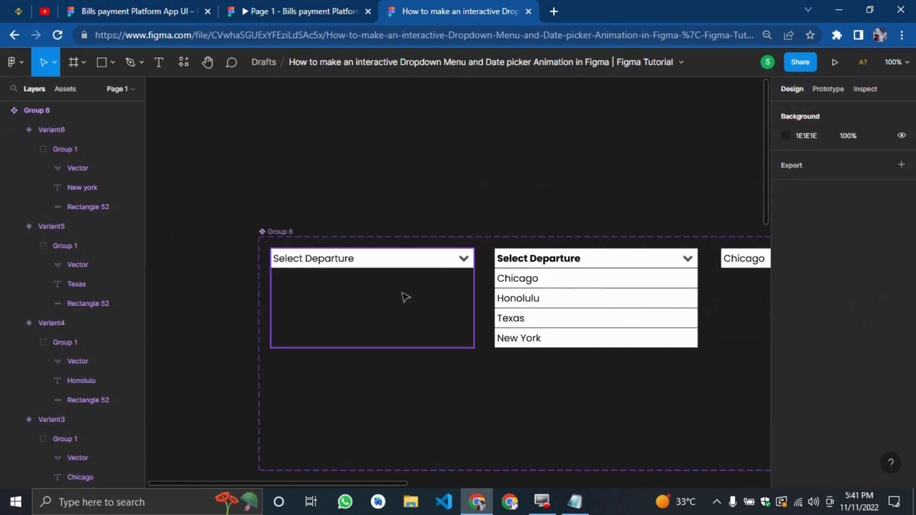
left_click(369, 287)
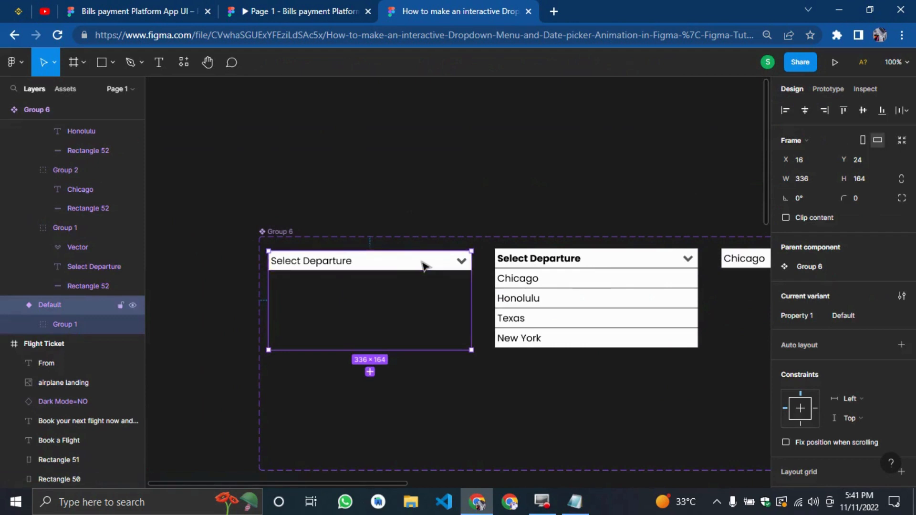
scroll(429, 260, "down", 10)
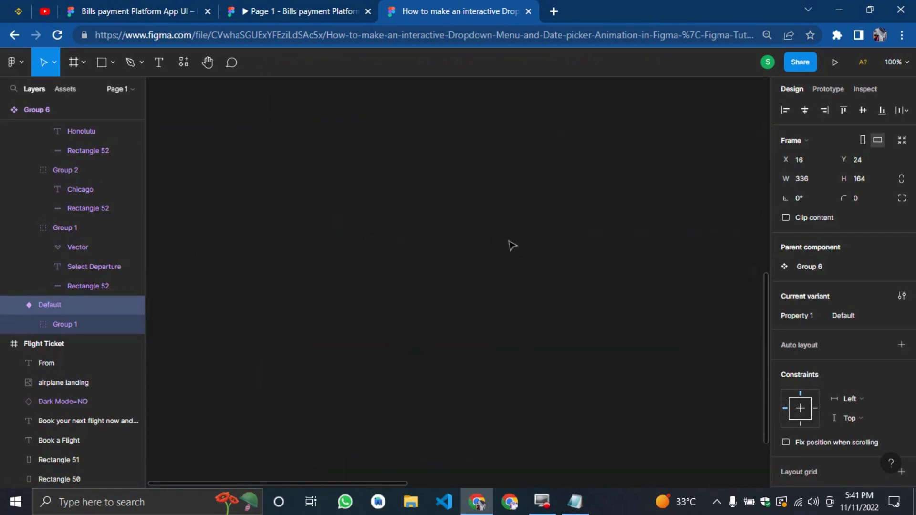
key("minus")
scroll(543, 225, "right", 5)
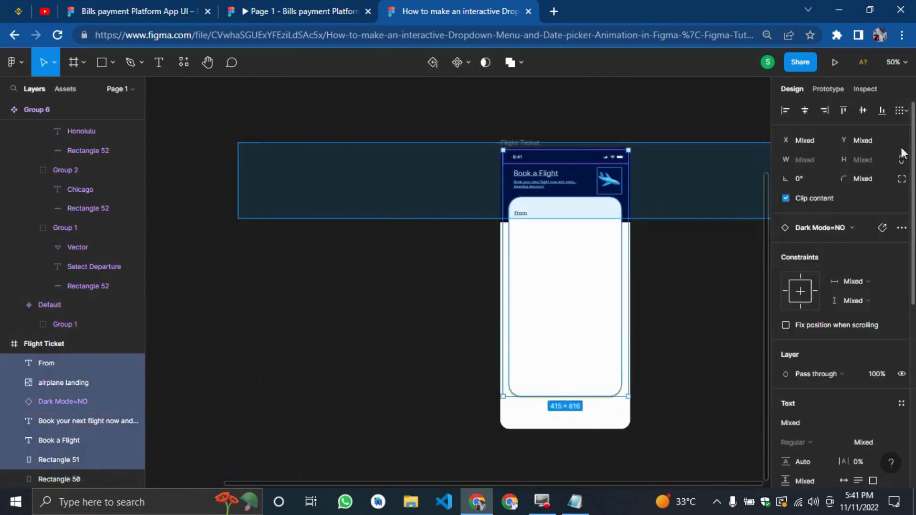
left_click(743, 280)
key("shift+0")
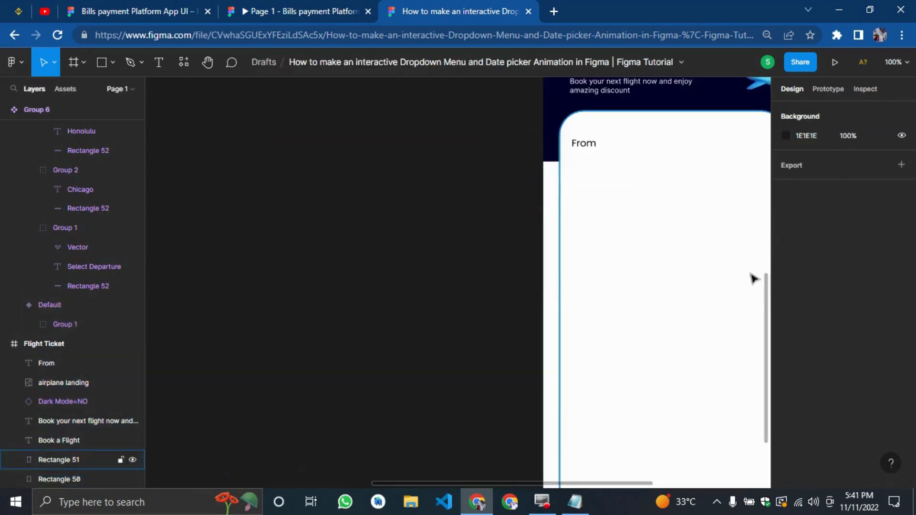
left_click_drag(328, 307, 762, 283)
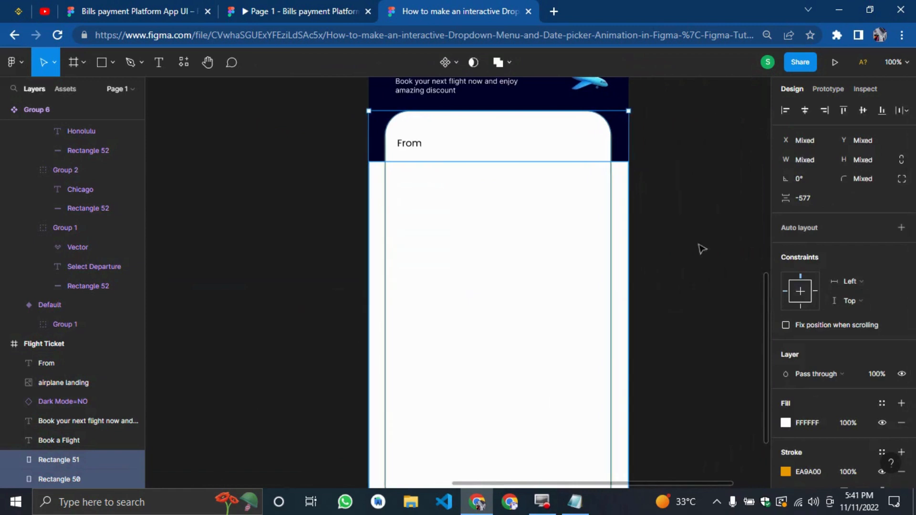
left_click(698, 245)
key("ctrl+v")
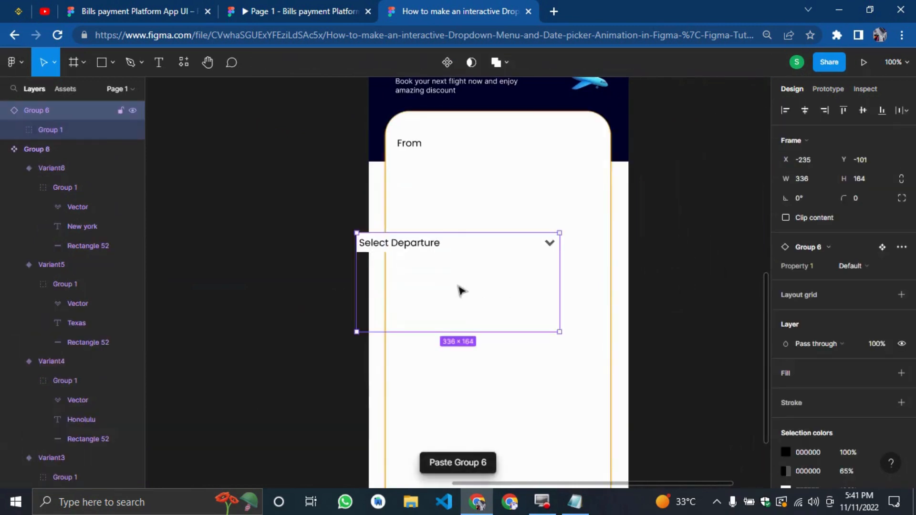
left_click_drag(462, 289, 500, 218)
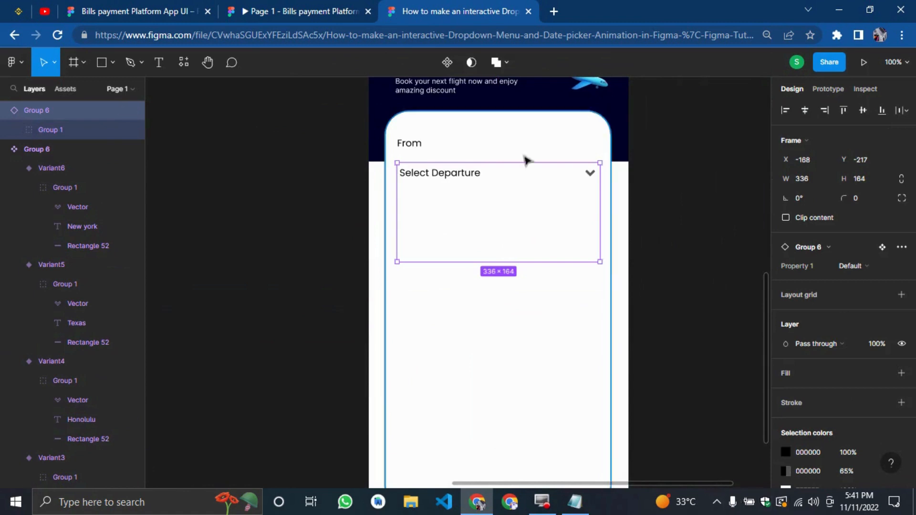
left_click(647, 184)
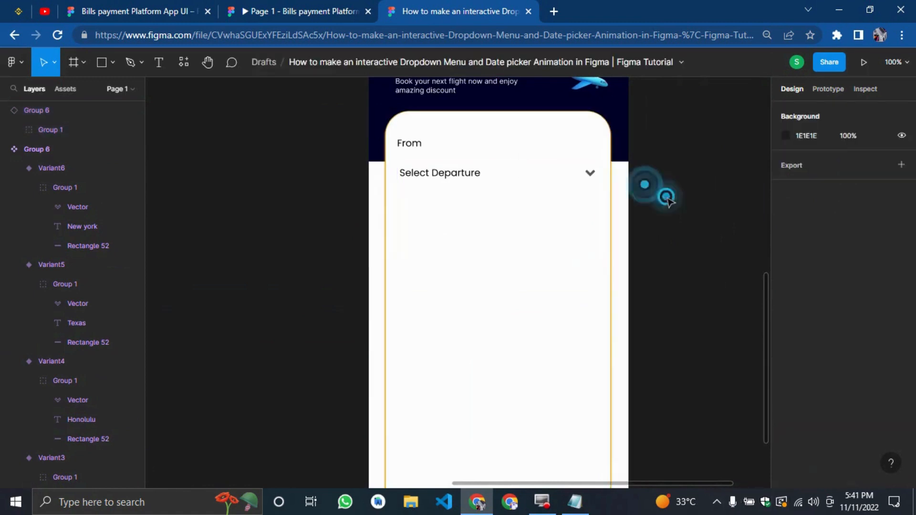
Step: Add a black (000000) stroke with 30% opacity to the Select Departure header group in the pasted dropdown instance
left_click(549, 175)
left_click(547, 172)
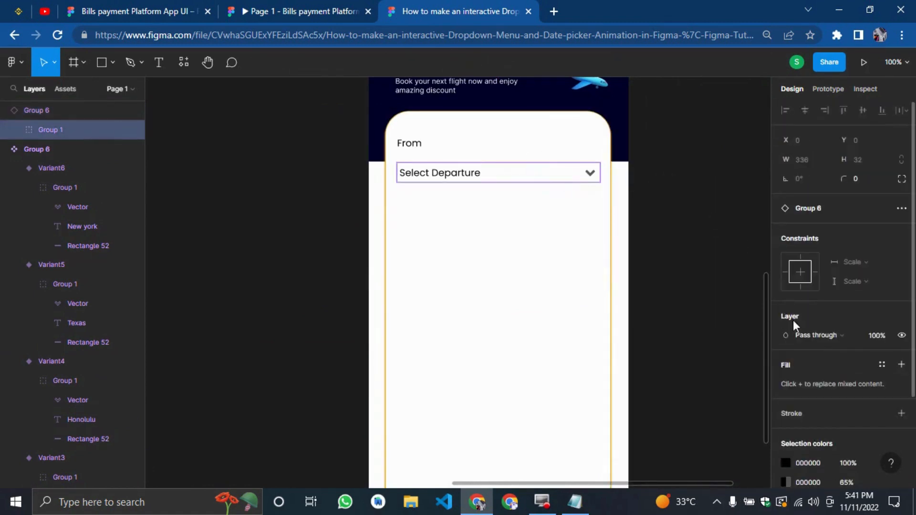
scroll(807, 332, "down", 2)
left_click(901, 347)
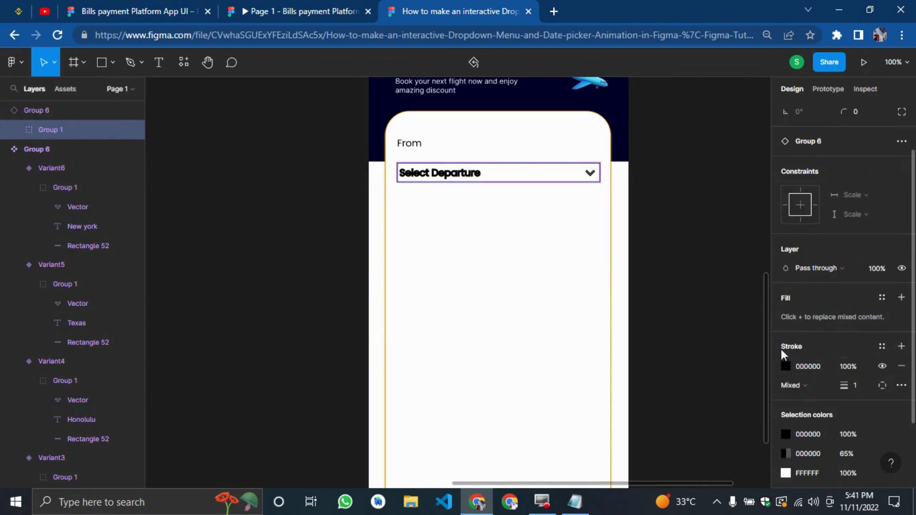
left_click(806, 393)
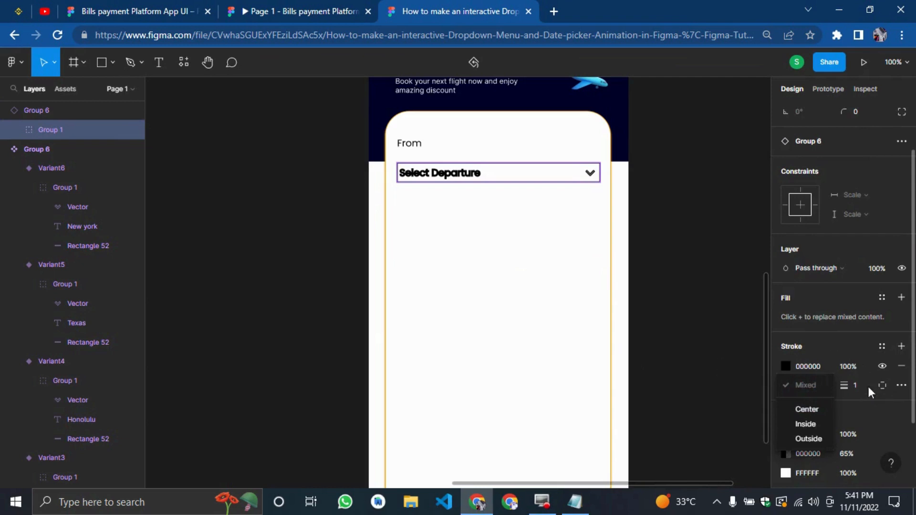
left_click(844, 370)
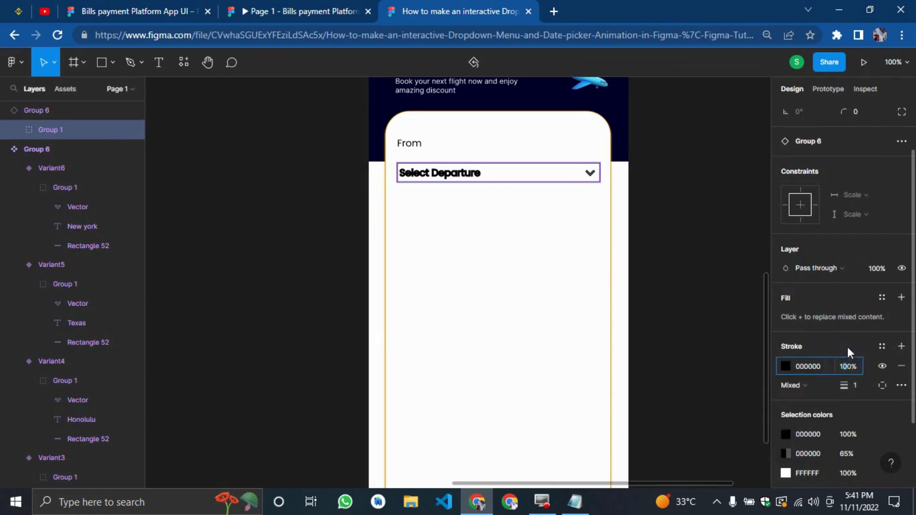
type("30")
key("Return")
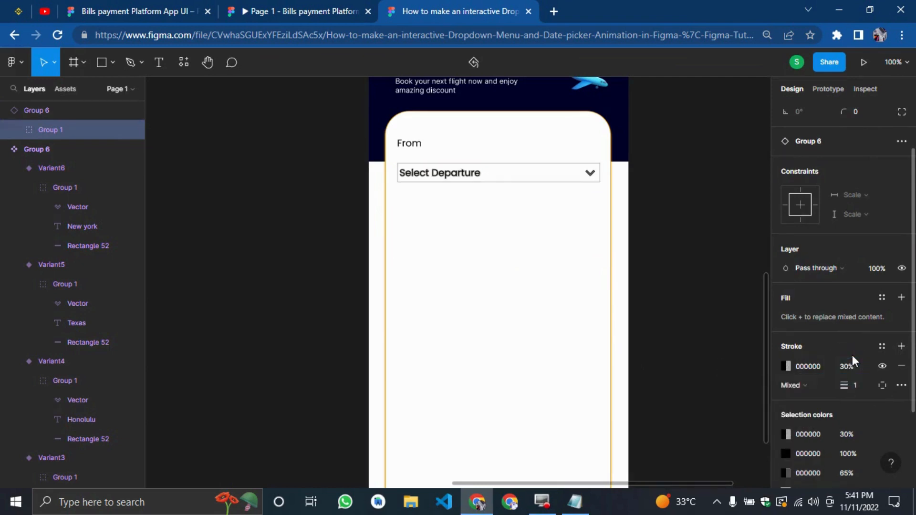
left_click(657, 219)
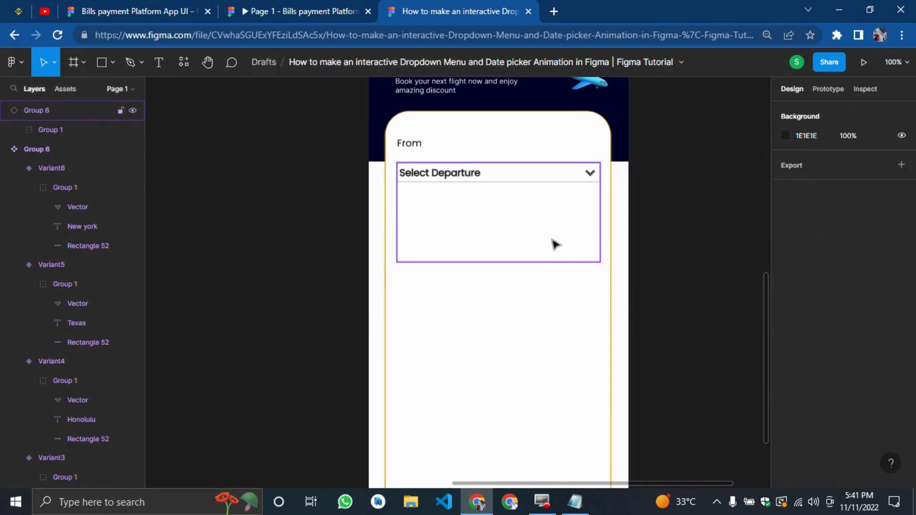
Step: Run the prototype preview and check whether the departure dropdown appears on the flight booking screen
left_click(862, 62)
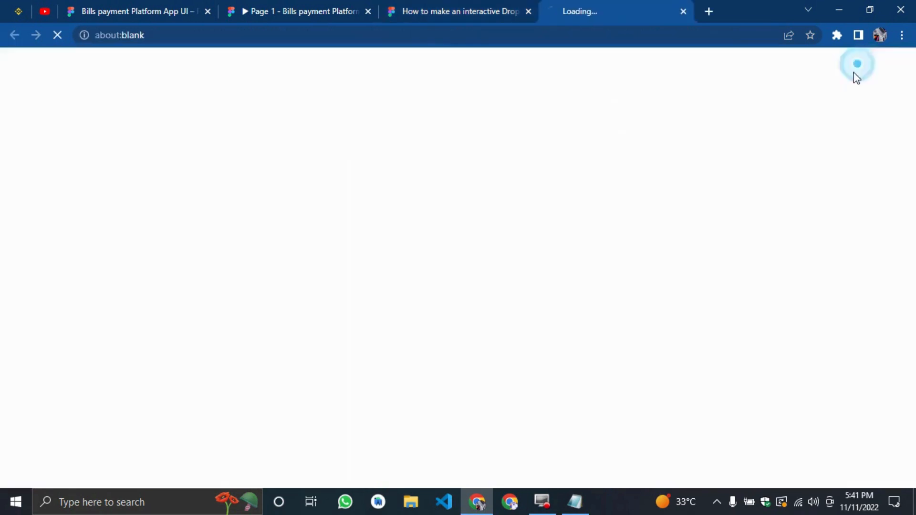
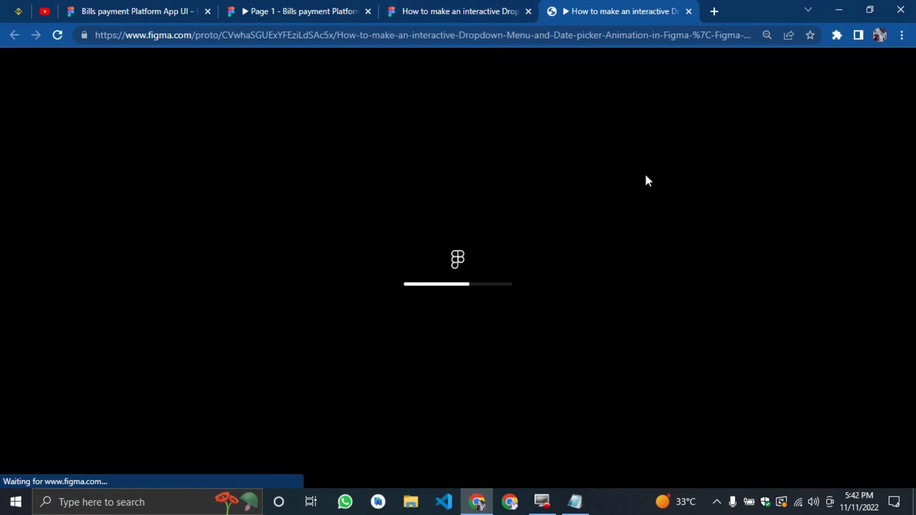
left_click(495, 15)
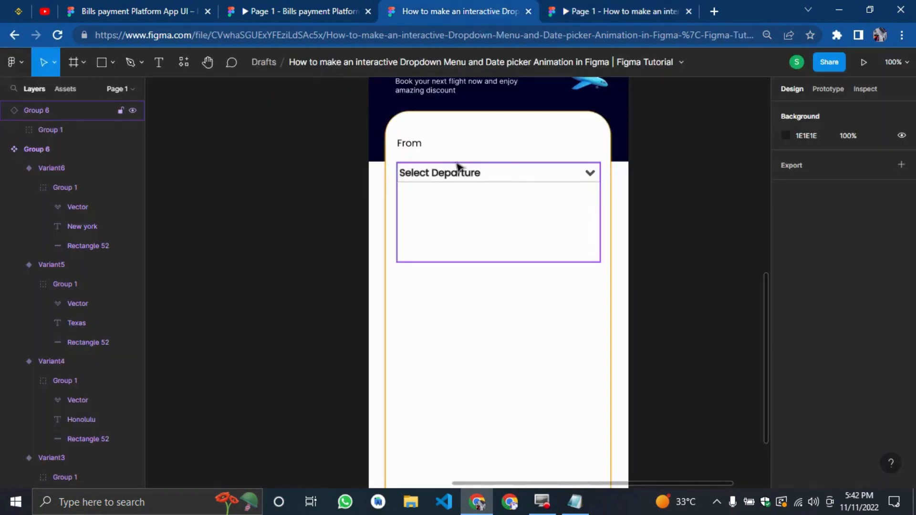
left_click(573, 6)
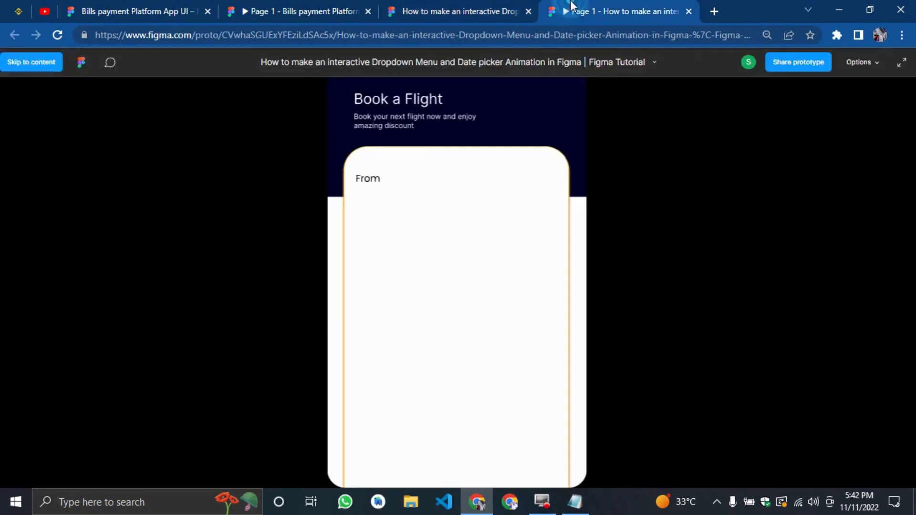
left_click(461, 11)
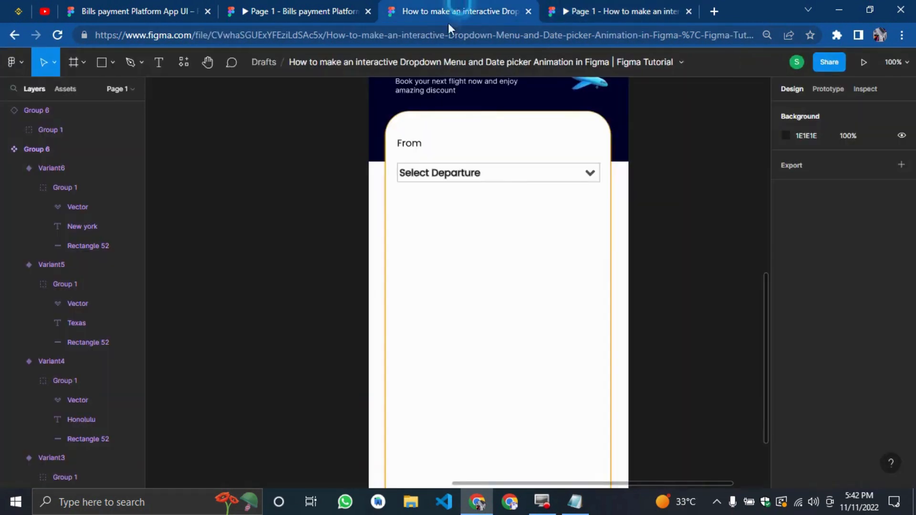
Step: Nest the departure dropdown instance inside the Flight Ticket frame so that it is part of the prototype screen
left_click_drag(434, 187, 497, 188)
left_click(577, 12)
left_click(444, 7)
left_click(284, 180)
left_click(241, 409)
left_click(574, 11)
left_click(467, 7)
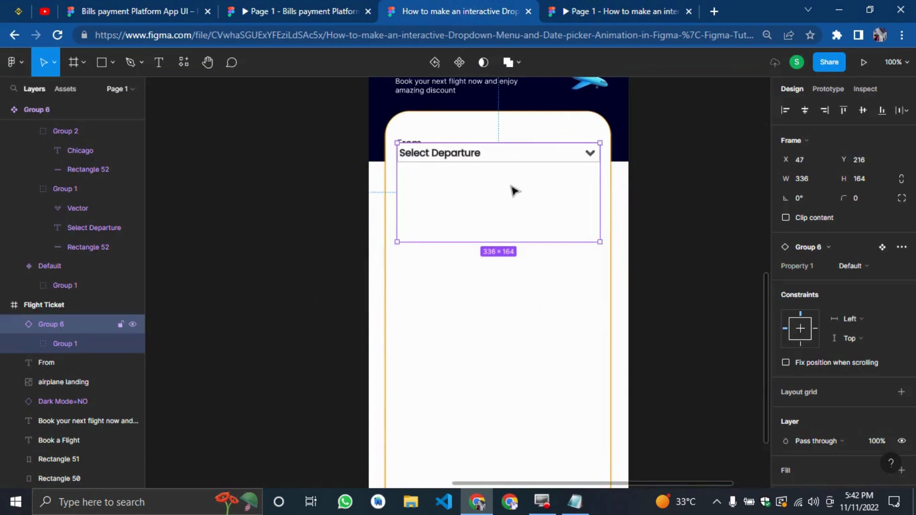
Step: Nudge the departure dropdown instance down to about Y 239 so that it sits just below the From label
key("Down")
key("Down")
key("Down")
key("Down")
key("Down")
key("Down")
key("Down")
key("Down")
key("Down")
key("Down")
key("Down")
key("Down")
key("Down")
key("Down")
key("Down")
key("Down")
key("Down")
key("Down")
key("Down")
key("Down")
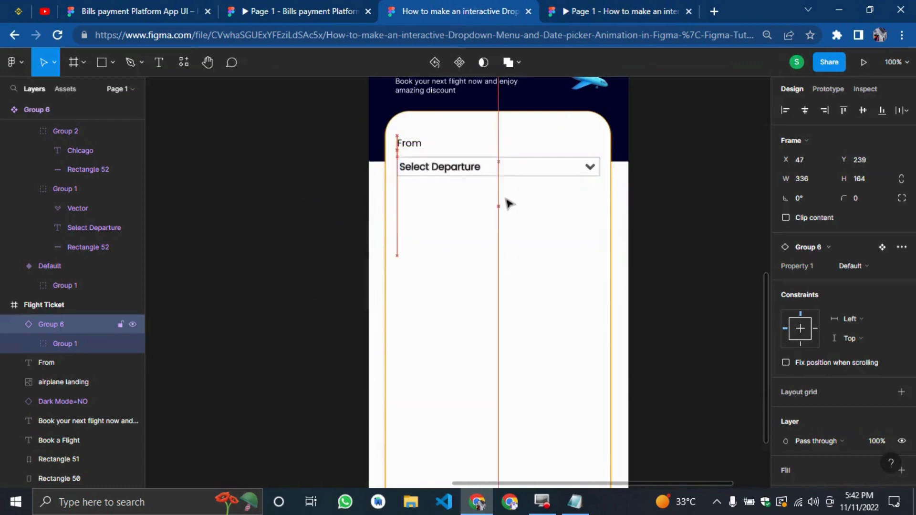
Step: Test the departure dropdown in the prototype preview by choosing Honolulu, Texas, New York, Honolulu again and Chicago in turn
left_click(636, 4)
left_click(532, 201)
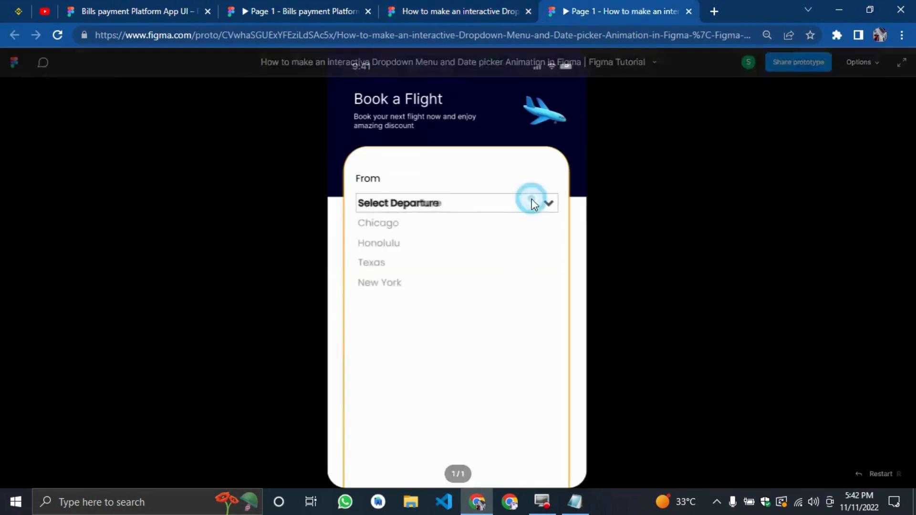
left_click(388, 242)
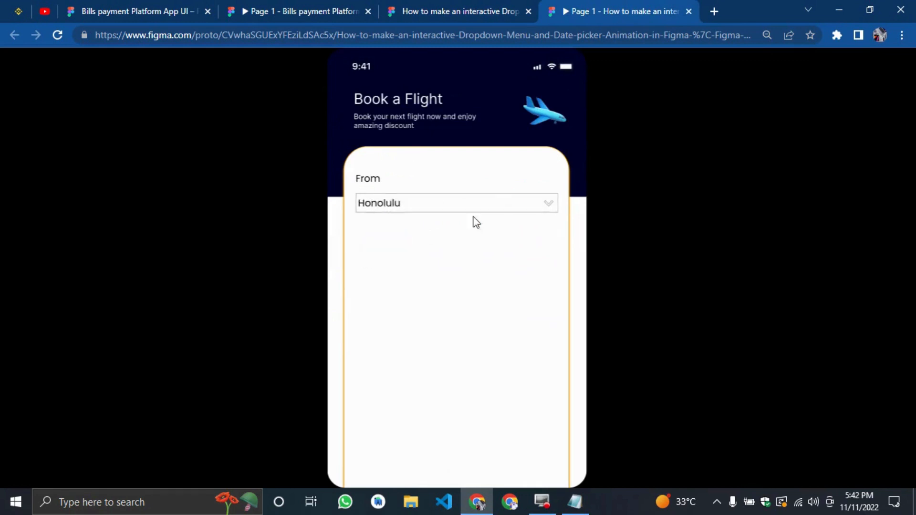
left_click(512, 201)
left_click(385, 263)
left_click(438, 218)
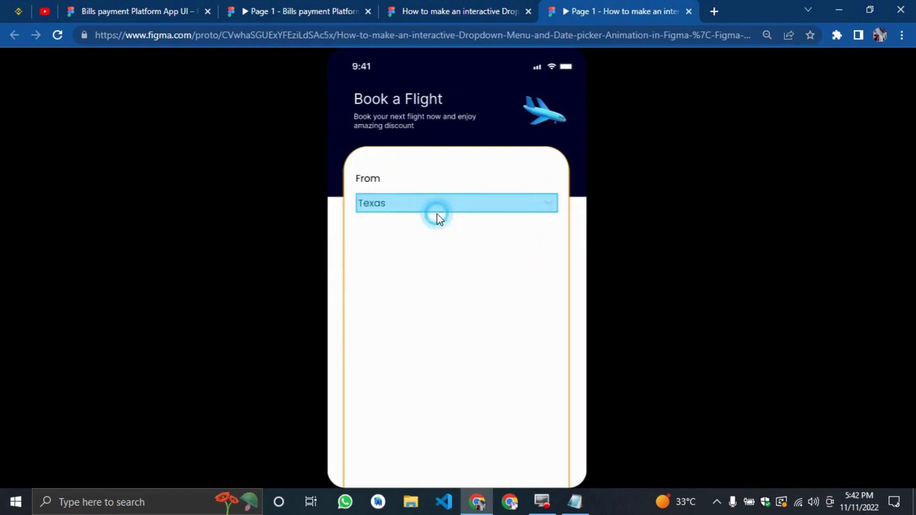
left_click(547, 206)
left_click(392, 283)
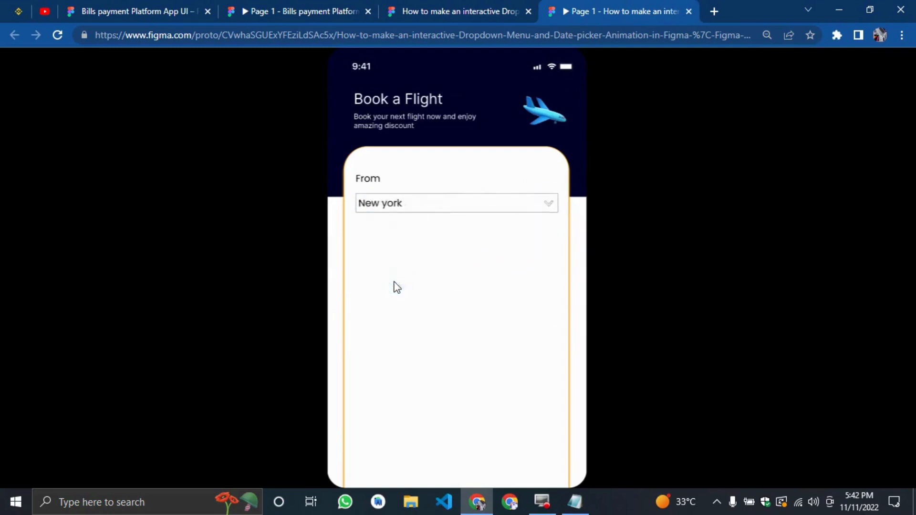
left_click(547, 209)
left_click(394, 242)
left_click(495, 206)
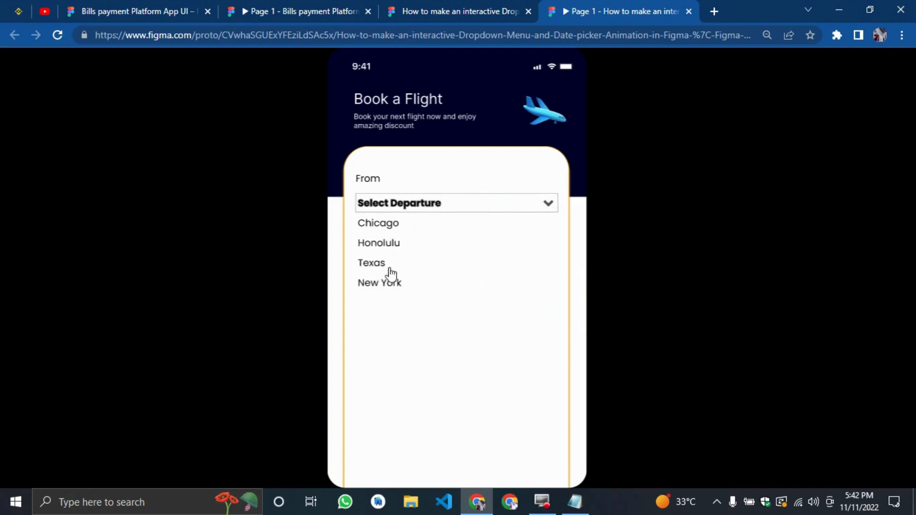
left_click(394, 226)
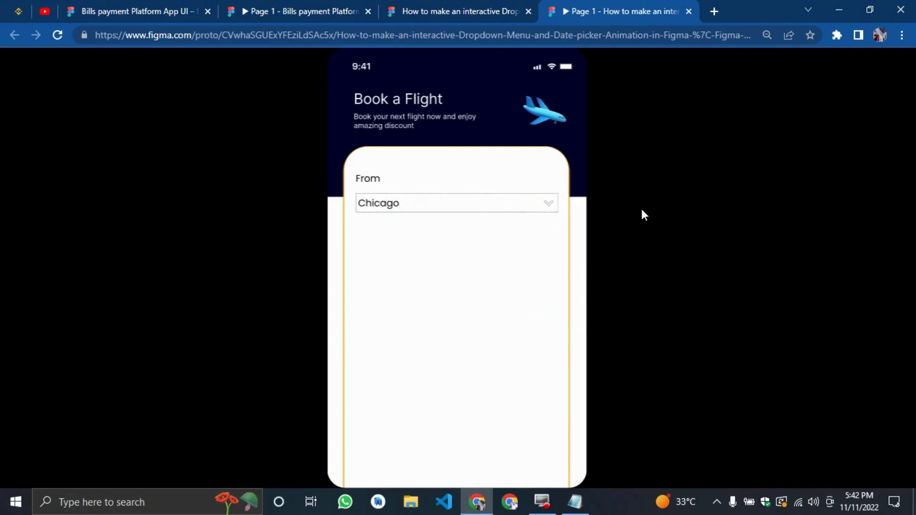
Step: Examine the flight booking screen in the finished Bills payment Platform prototype as a reference for the departure date picker
left_click(478, 11)
left_click(315, 170)
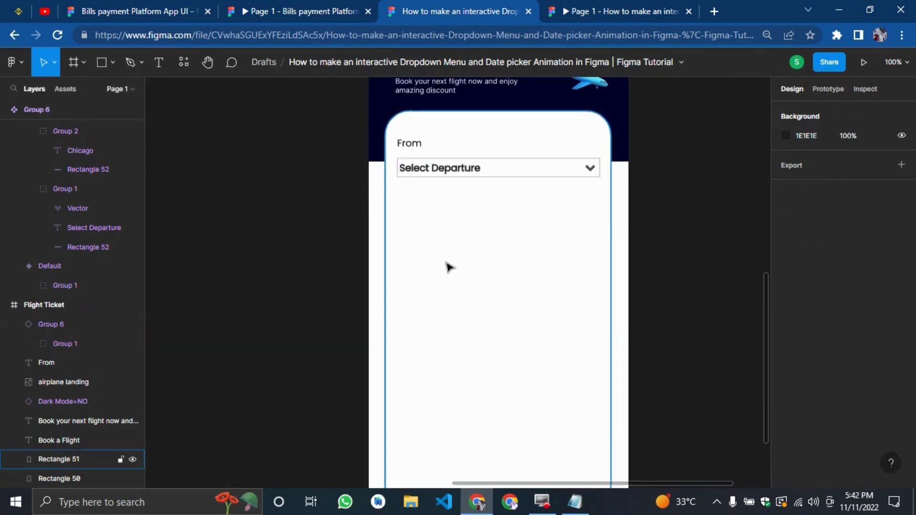
scroll(447, 239, "down", 1)
left_click_drag(250, 351, 2, 340)
left_click(269, 9)
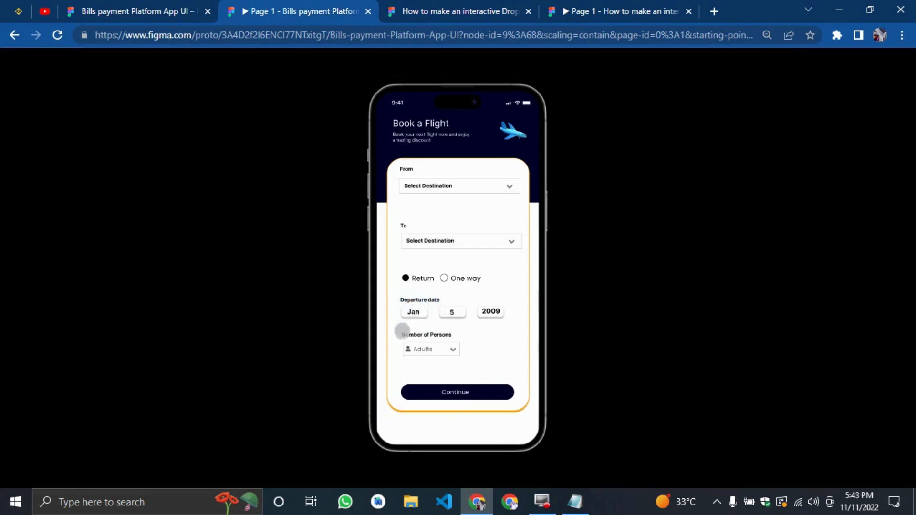
left_click(646, 10)
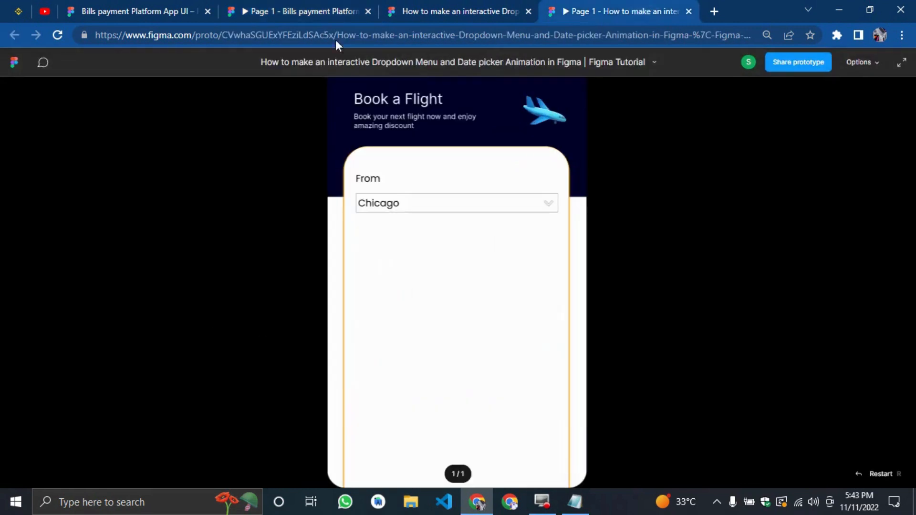
Step: In the design file, draw a new frame about 7 by 1 on the empty canvas beside the Flight Ticket screen
left_click(510, 4)
left_click_drag(295, 354, 143, 359)
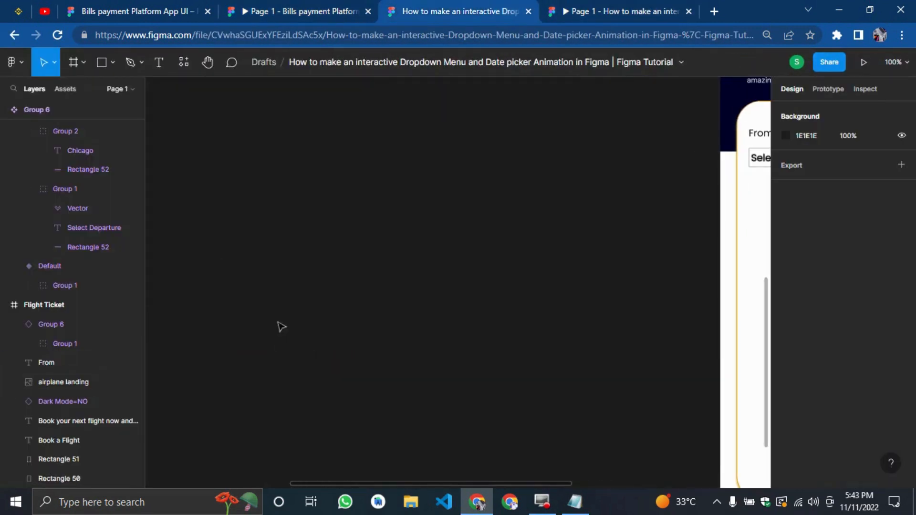
left_click(75, 68)
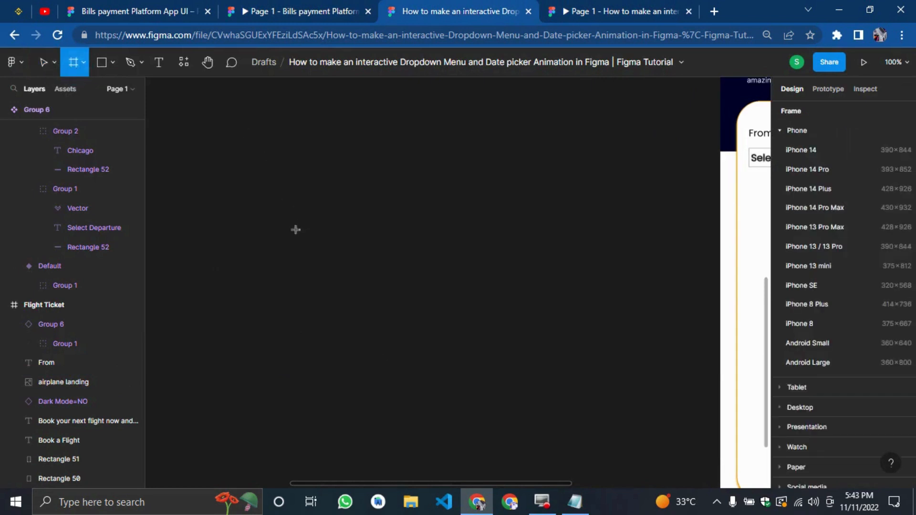
left_click_drag(296, 230, 299, 230)
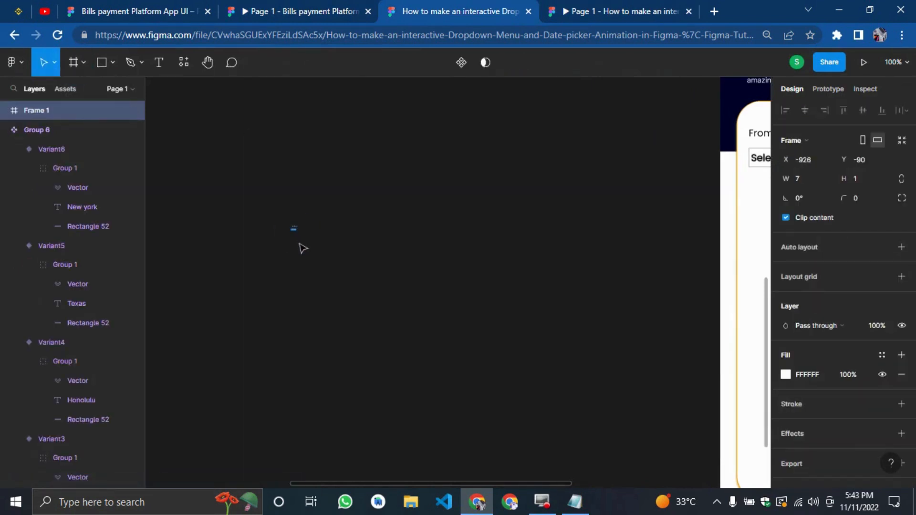
Step: Delete the tiny stray frame and draw a new frame of about 9 × 5 on the empty canvas
key("Delete")
left_click(79, 62)
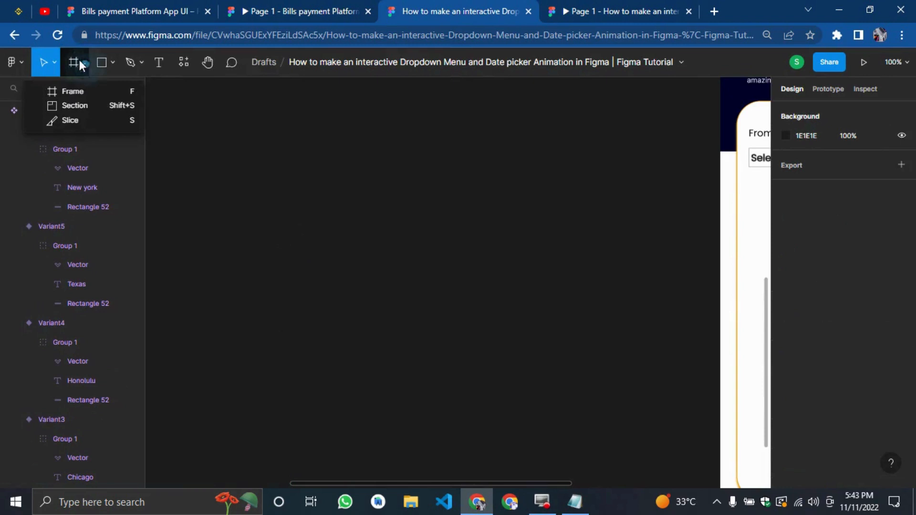
left_click(74, 88)
left_click_drag(329, 206, 334, 208)
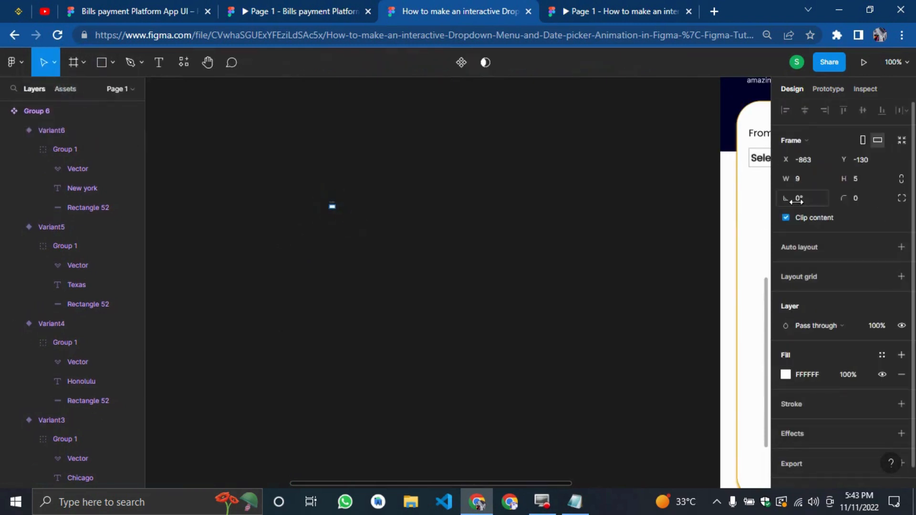
Step: Set the new frame's width to 150 and its height to 80
type("150")
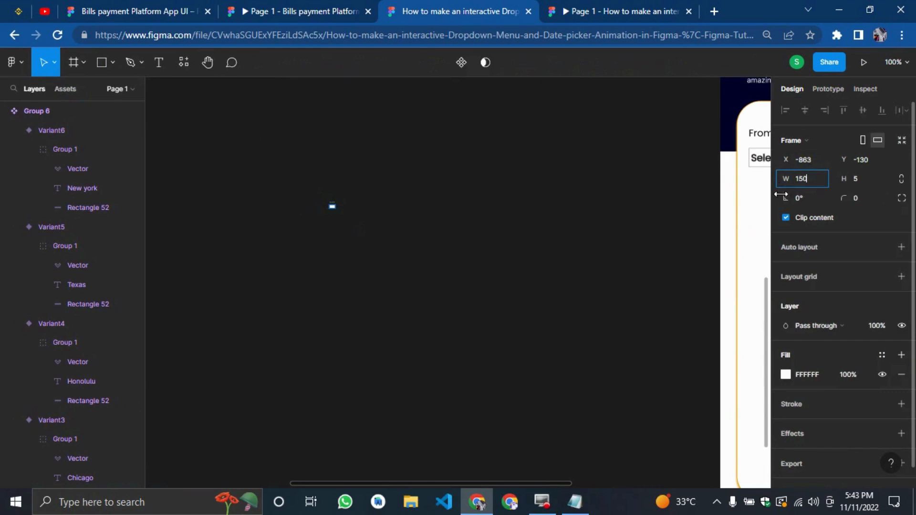
key("Return")
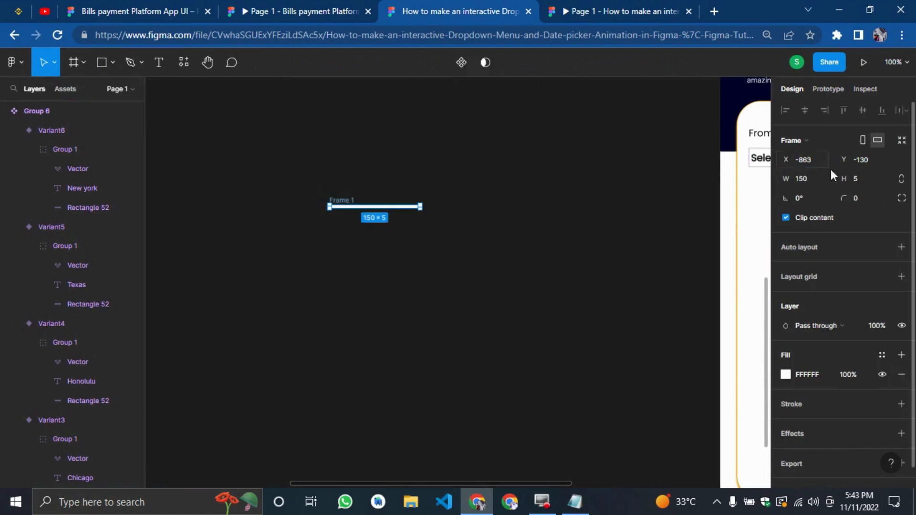
type("80")
key("Return")
left_click(435, 252)
left_click(375, 223)
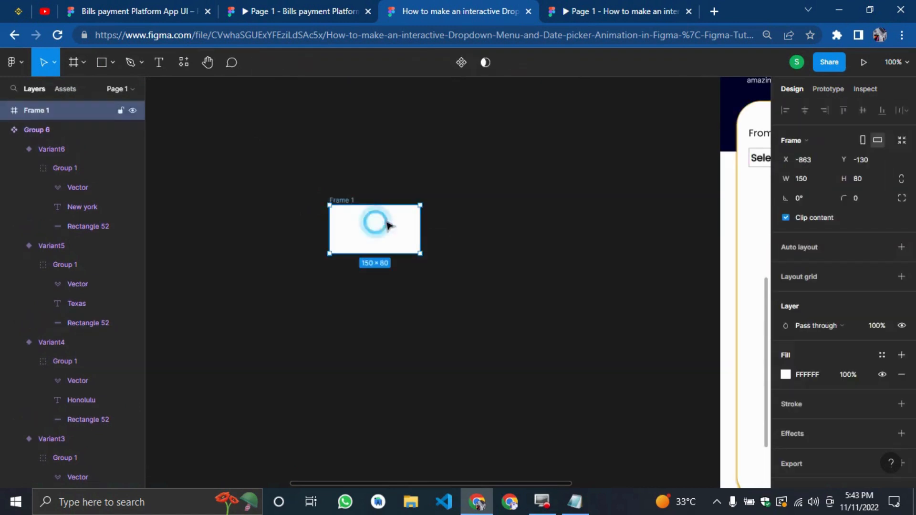
Step: Shrink the frame to about 70 × 37 and undo its accidental rotation
left_click_drag(420, 224, 387, 209)
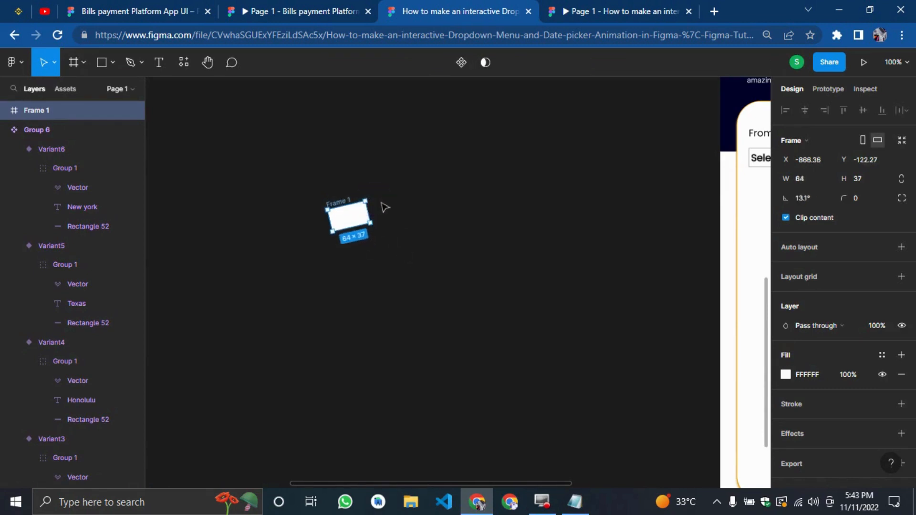
key("ctrl+z")
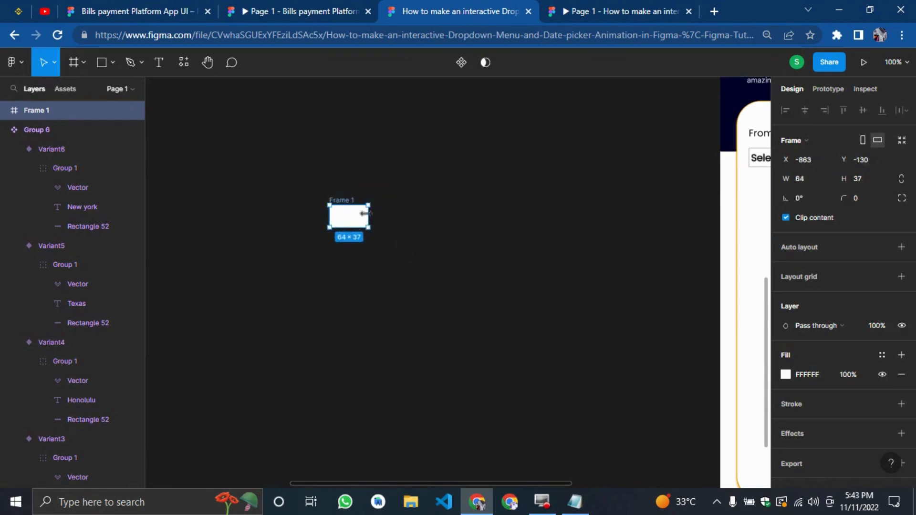
left_click_drag(368, 205, 372, 208)
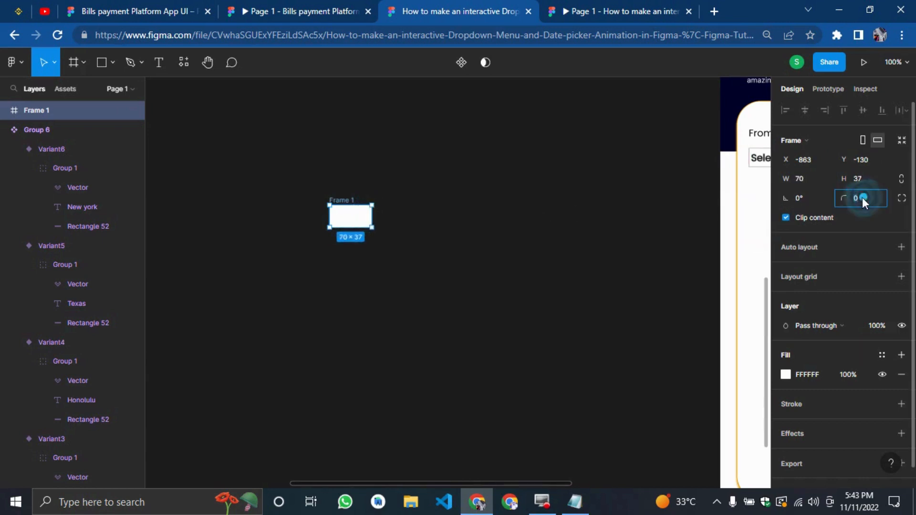
Step: Give the frame a corner radius of 10 and add a drop shadow effect
type("10")
key("Return")
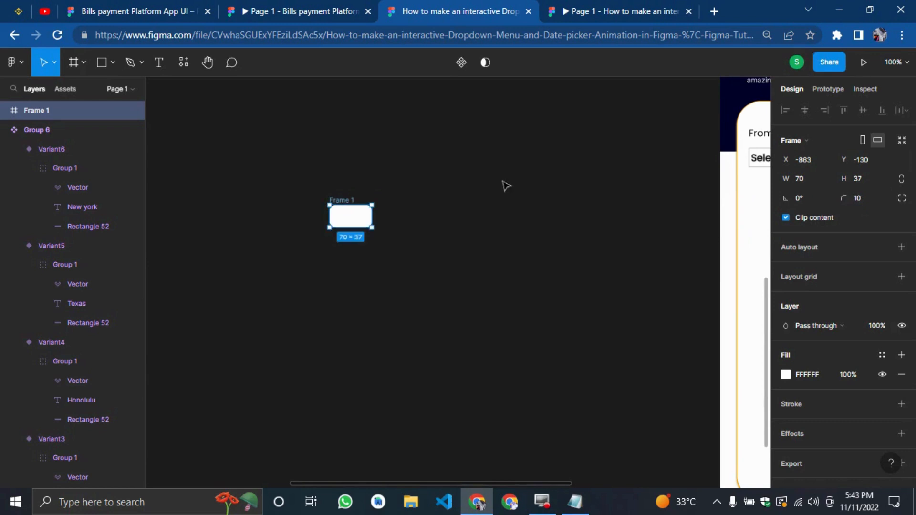
left_click(798, 436)
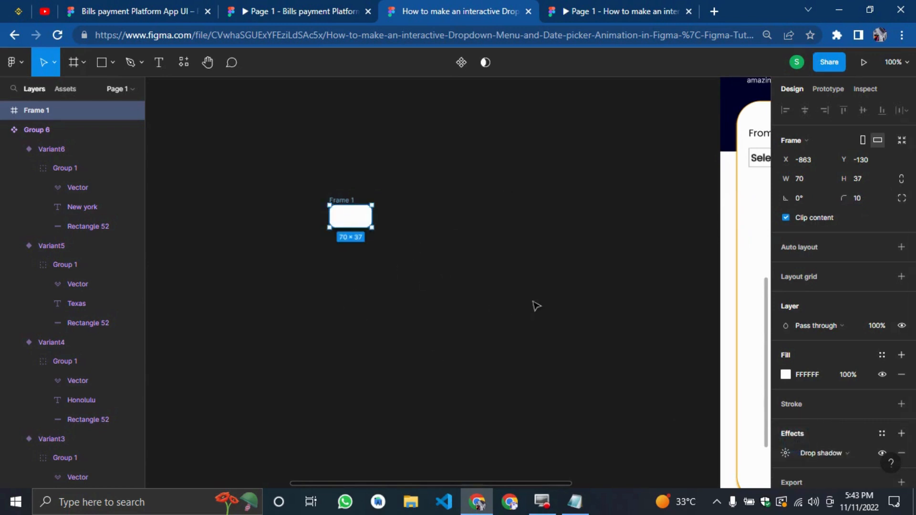
left_click(521, 308)
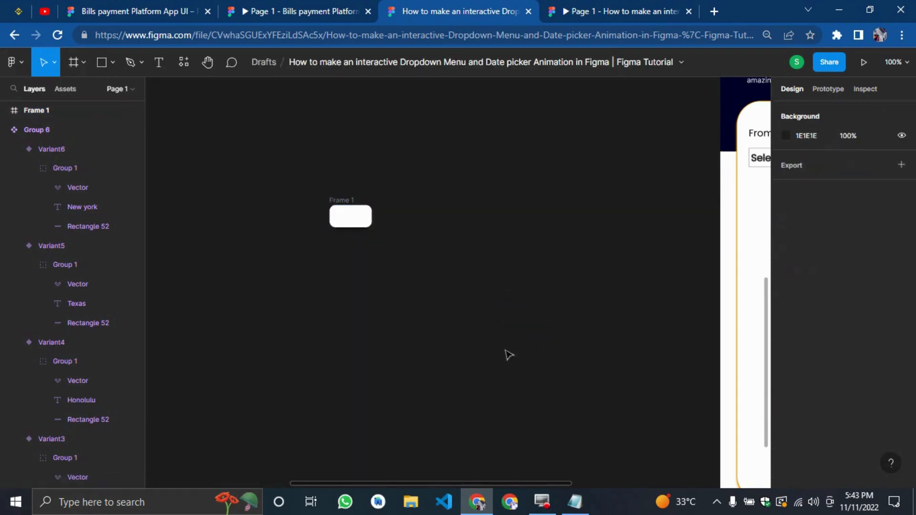
Step: Add a text label reading "Jan" on the canvas beside the small rounded frame
left_click(158, 64)
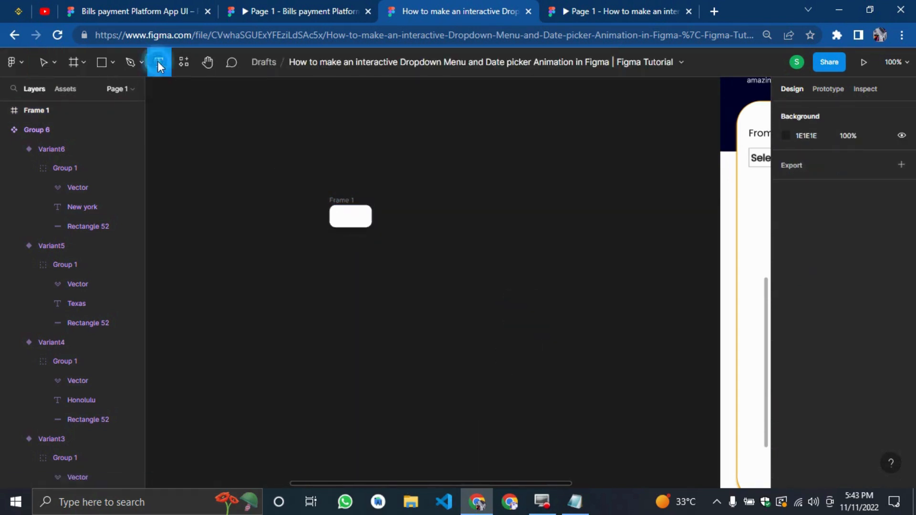
left_click(447, 191)
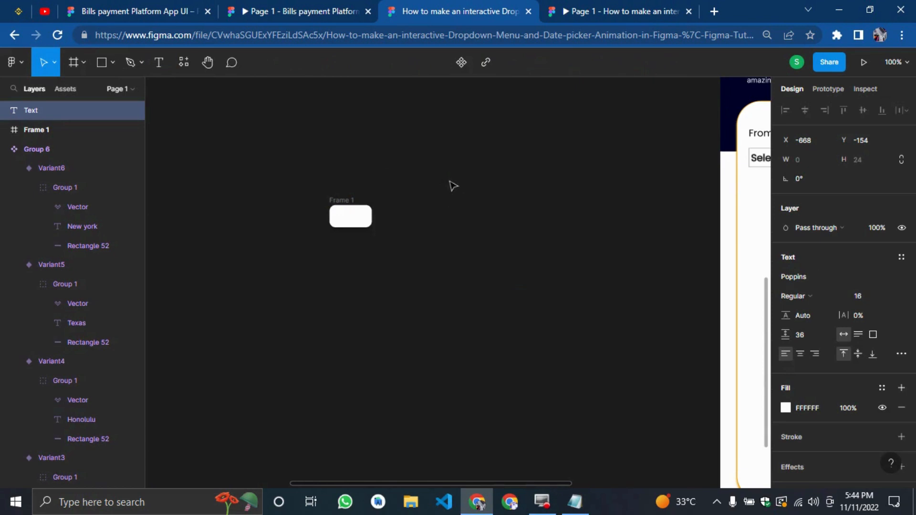
type("Jan")
left_click(659, 315)
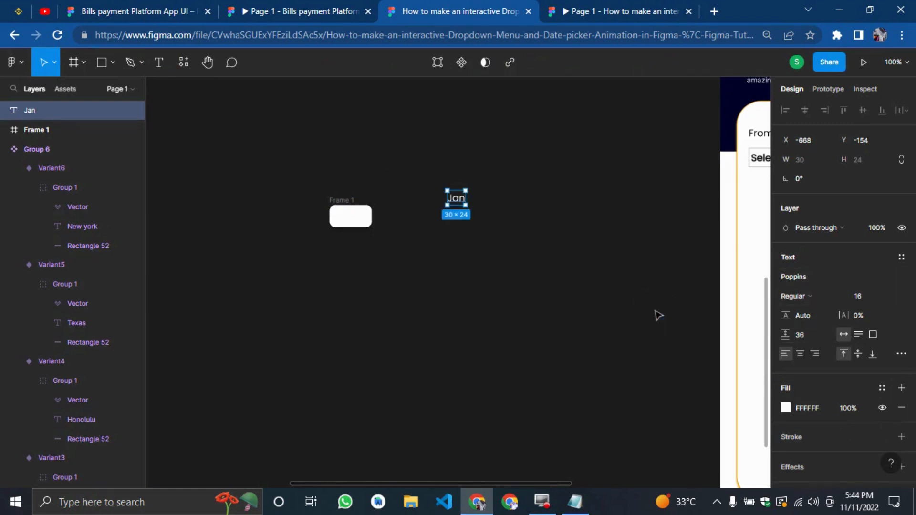
Step: Duplicate the "Jan" label and move the copy 30 px straight down
key("ctrl+d")
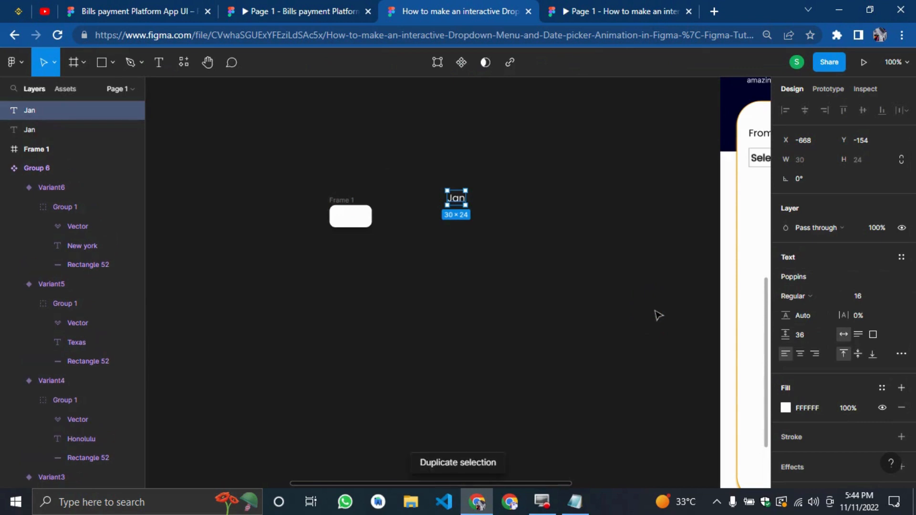
key("shift+Down")
key("shift+Down")
key("shift+Down")
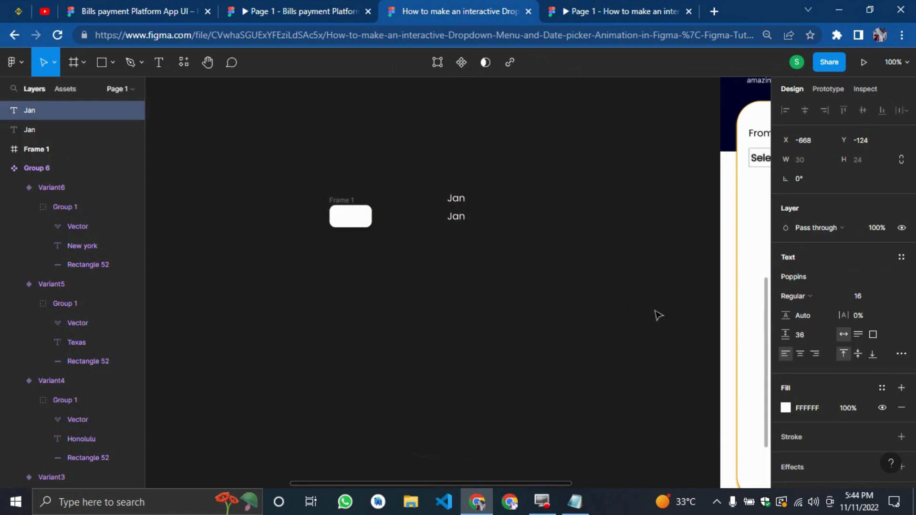
Step: Repeat the spaced duplication of the "Jan" label until the column holds twelve labels
key("ctrl+plus")
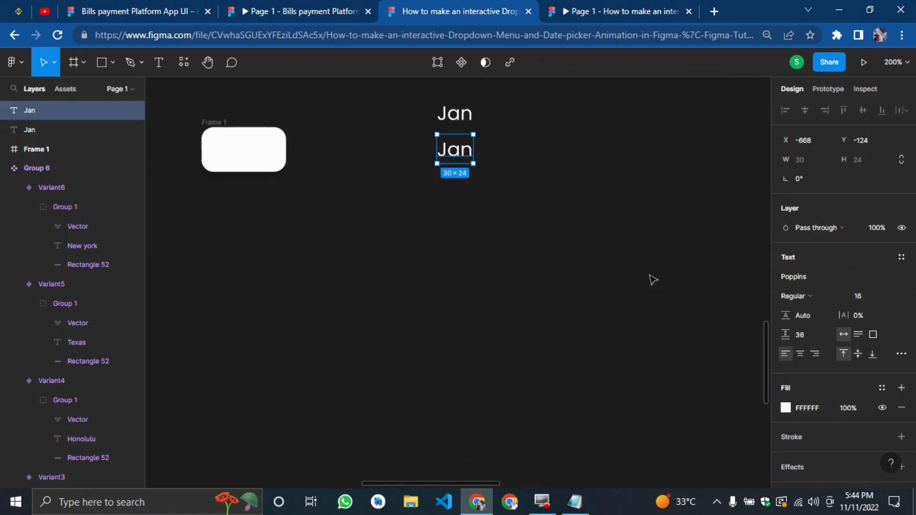
scroll(653, 280, "up", 3)
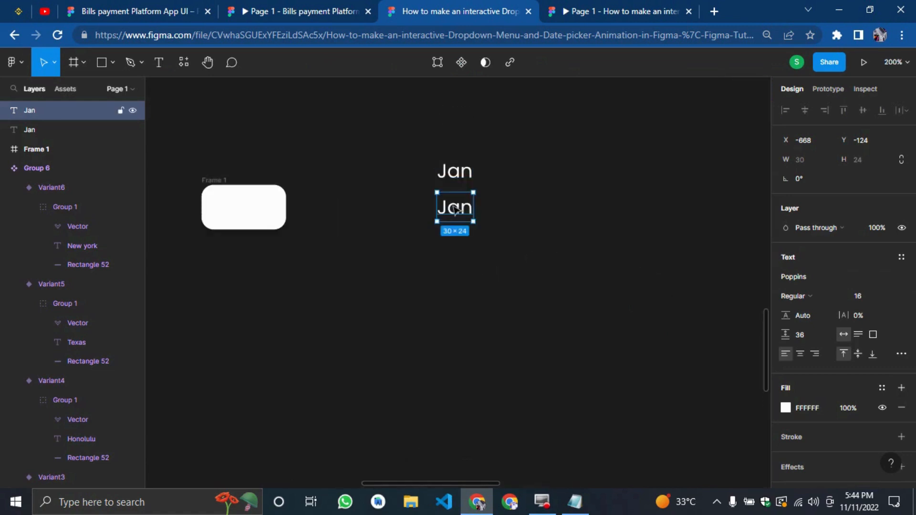
key("ctrl+d")
key("ctrl+d")
key("ctrl+d")
key("ctrl+d")
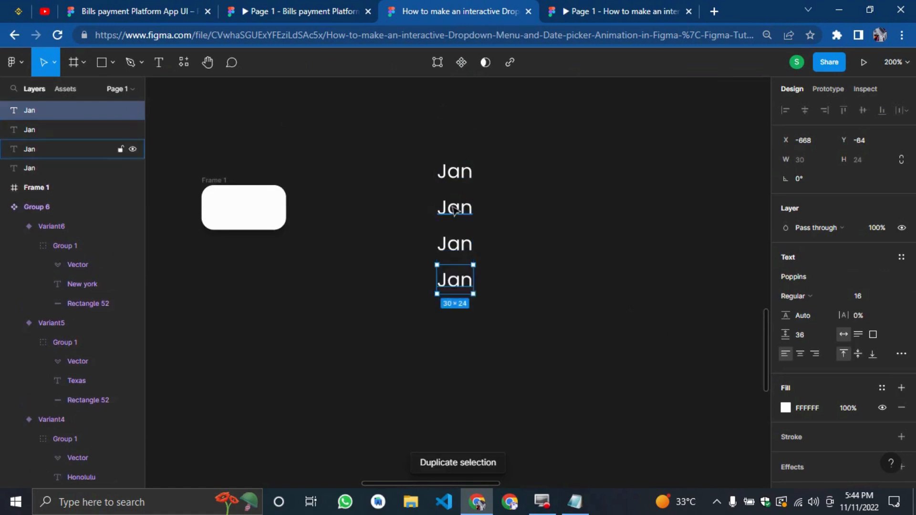
key("ctrl+d")
key("ctrl+d")
key("ctrl+d")
key("ctrl+d")
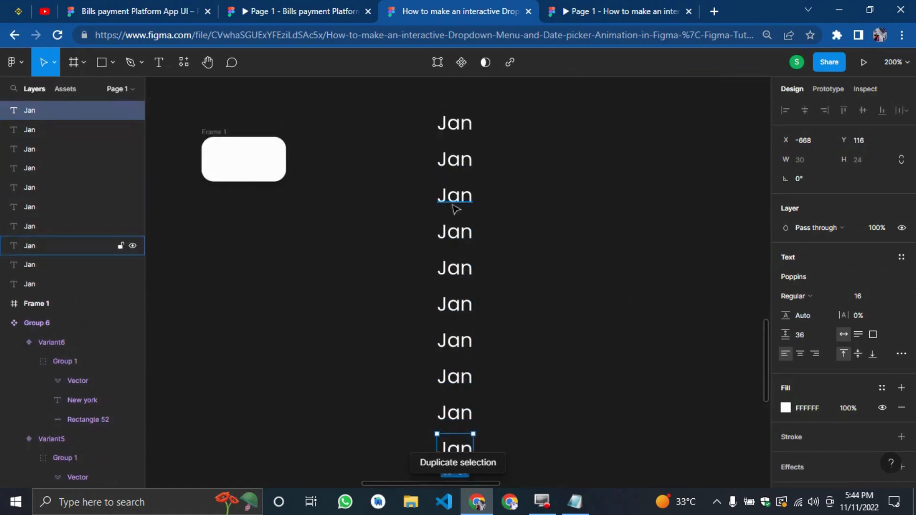
Step: Change the second label in the column to "Feb" and the third to "Mar"
scroll(553, 96, "up", 6)
scroll(466, 280, "down", 4)
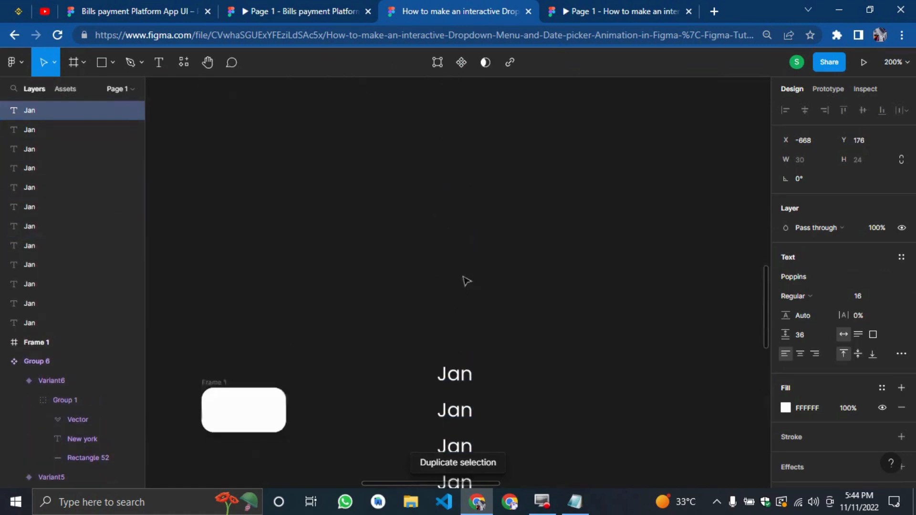
left_click(453, 230)
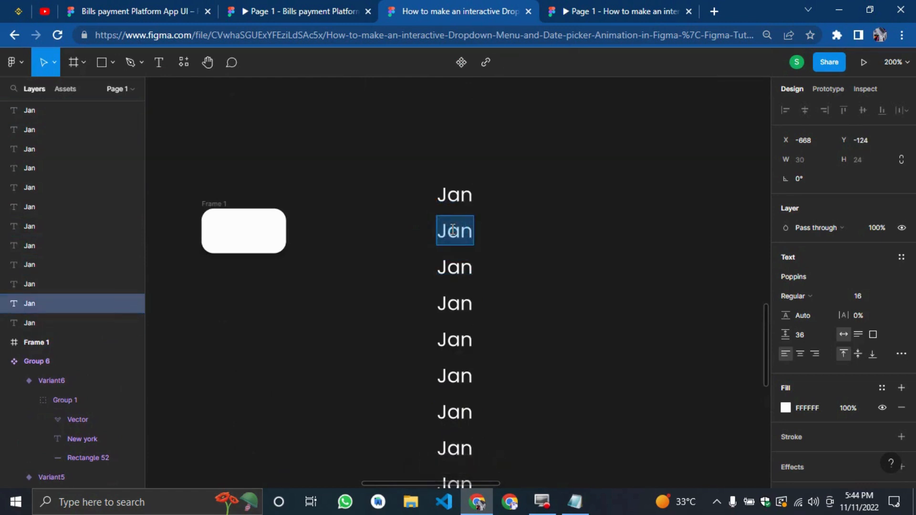
type("Feb")
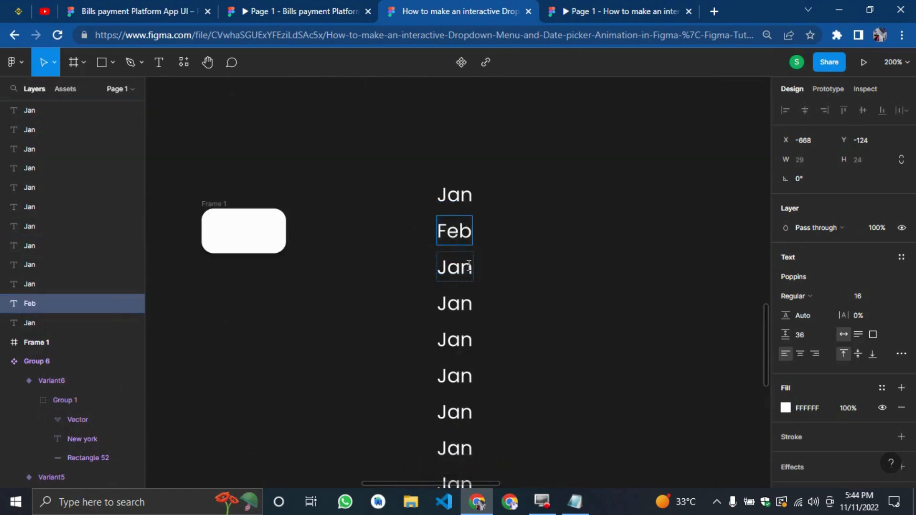
double_click(454, 267)
type("Marcgh")
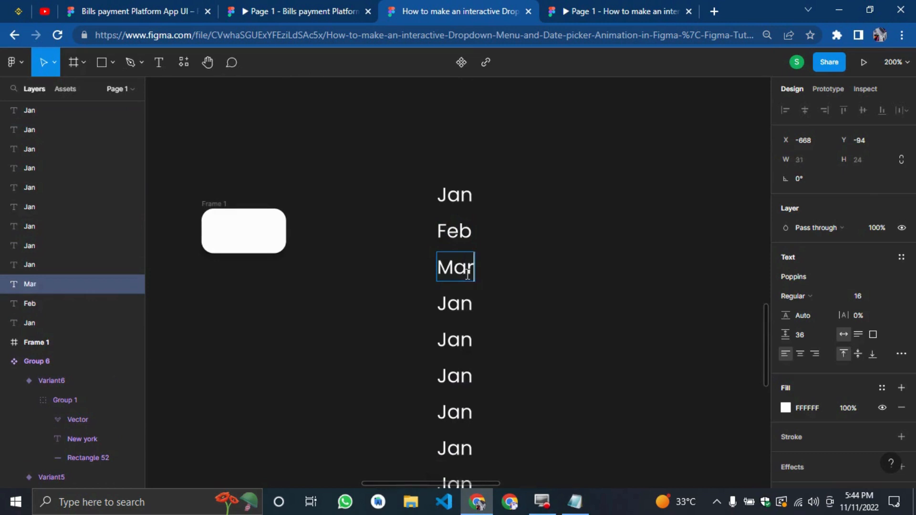
key("BackSpace")
key("BackSpace")
key("BackSpace")
Step: Change the fourth label in the column to "Apr" and the fifth to "May"
double_click(458, 304)
type("Apr")
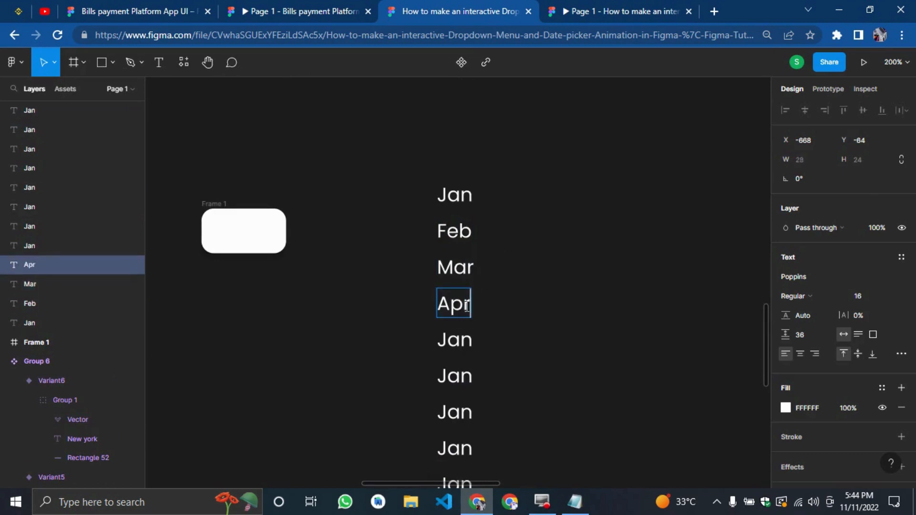
double_click(455, 340)
type("MAY")
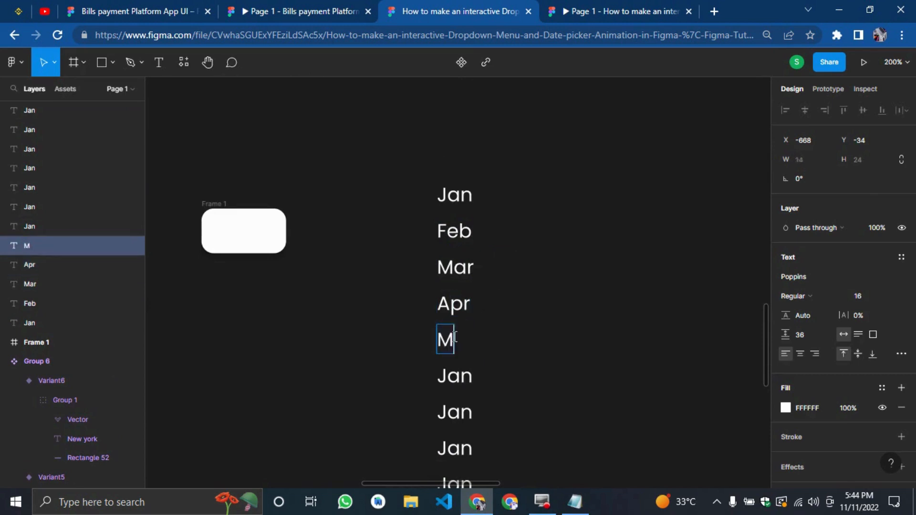
key("BackSpace")
key("BackSpace")
type("aty")
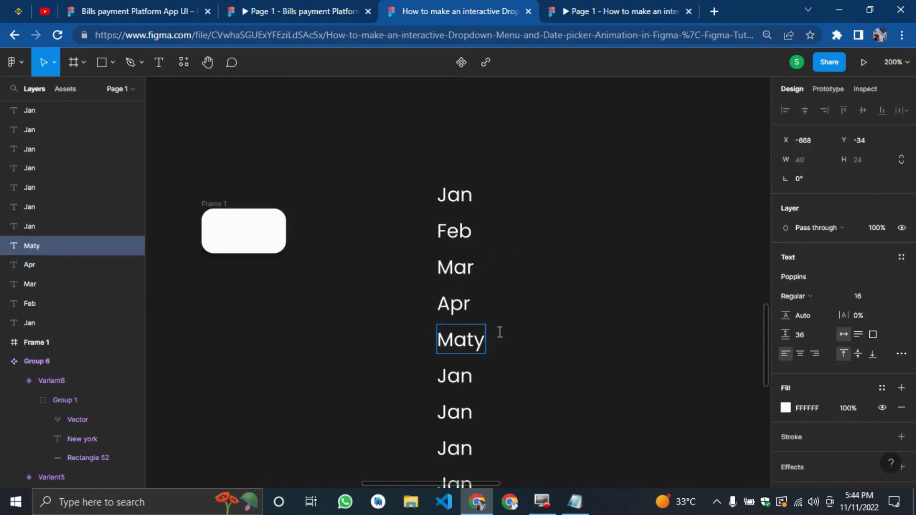
key("BackSpace")
key("BackSpace")
type("y")
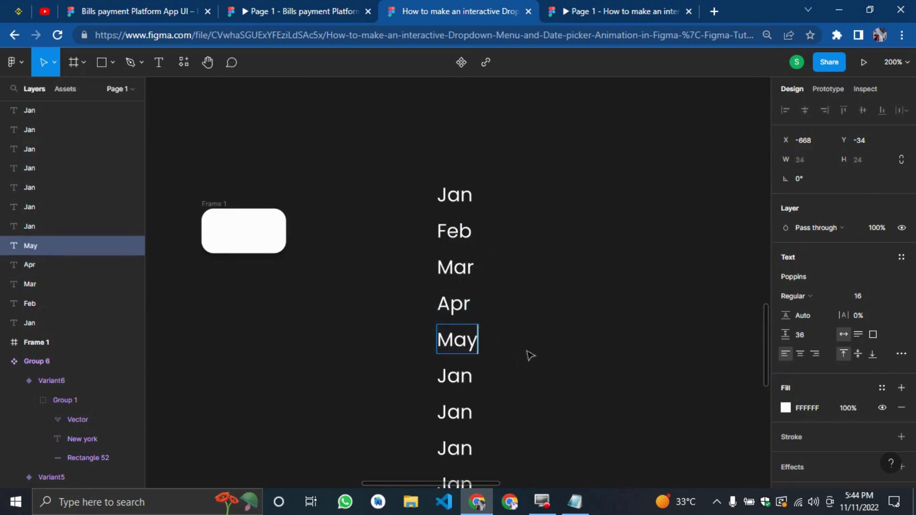
Step: Change the sixth label in the column to "Jun" and the seventh to "Jul"
double_click(455, 380)
type("Jun")
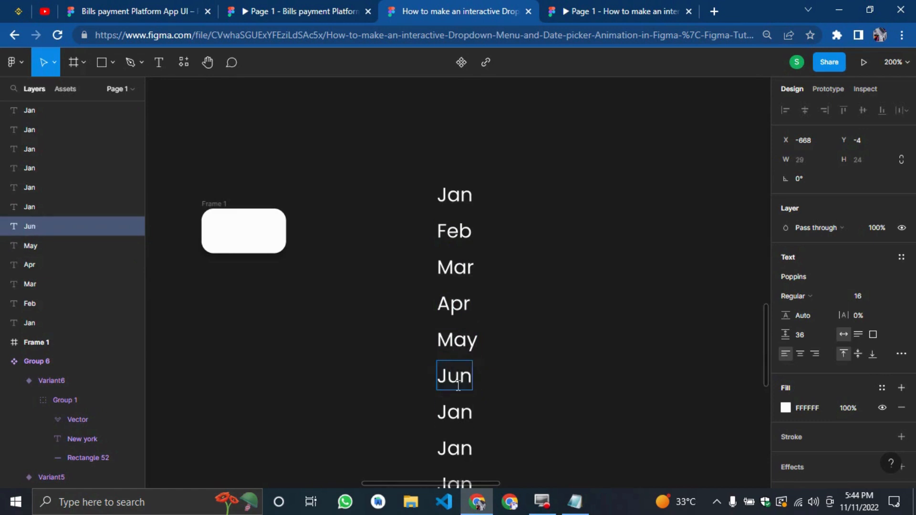
double_click(455, 412)
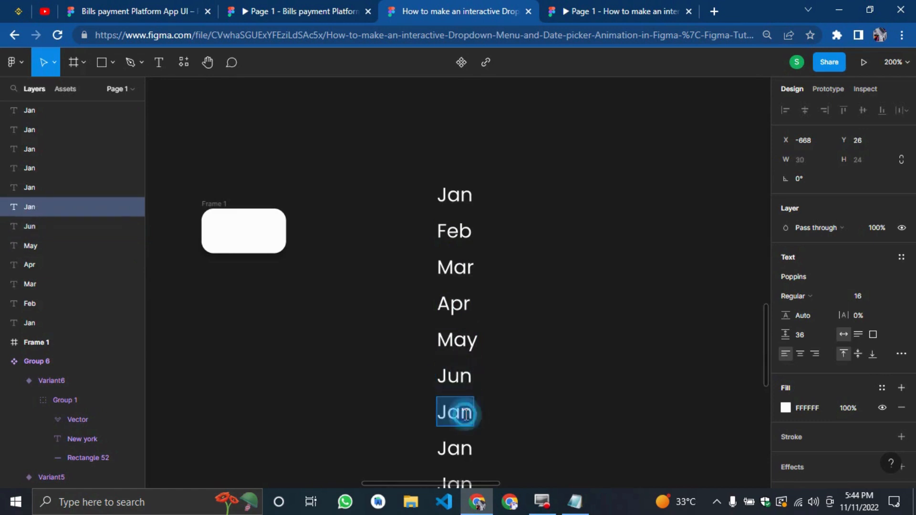
type("Jul")
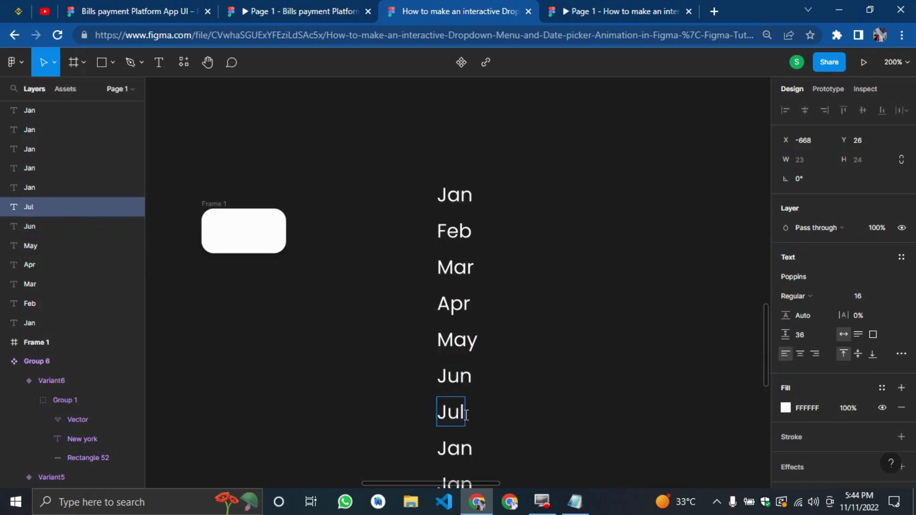
Step: Change the eighth label in the column to "Aug" and the ninth to "Sep"
scroll(459, 384, "down", 2)
double_click(450, 393)
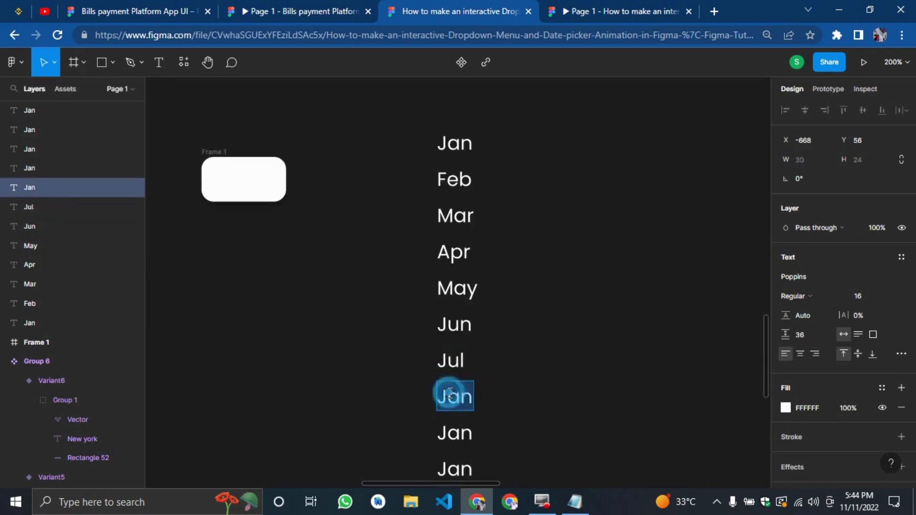
type("Aug")
scroll(476, 374, "down", 2)
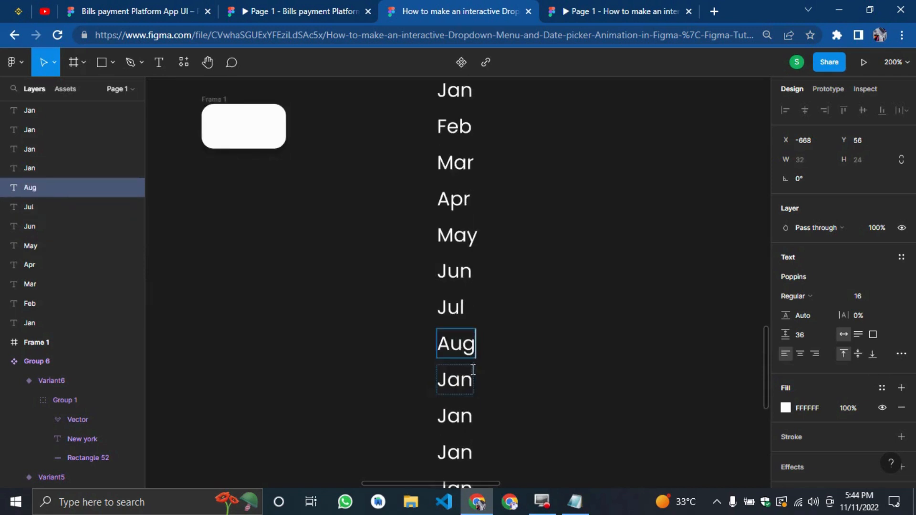
double_click(452, 390)
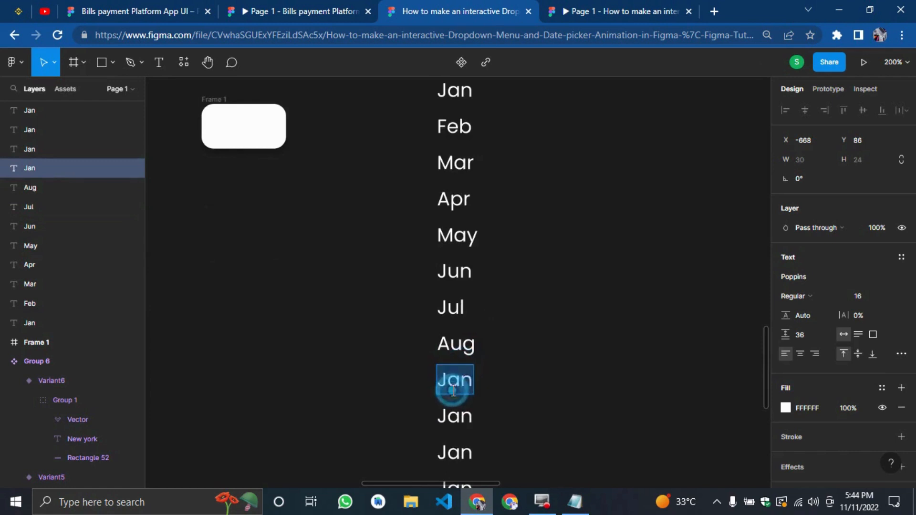
type("Sep")
scroll(475, 358, "down", 1)
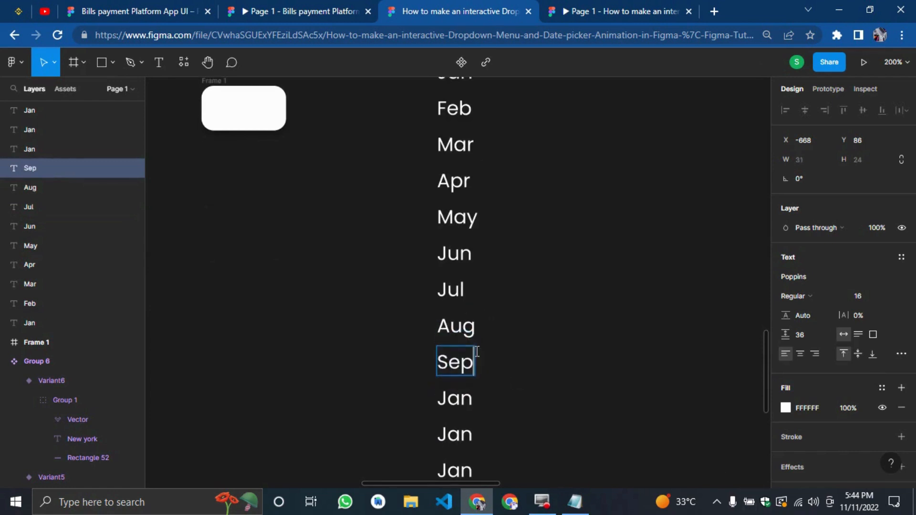
Step: Change the last three labels in the month column to "Oct", "Nov" and "Dec"
double_click(465, 394)
type("Oc")
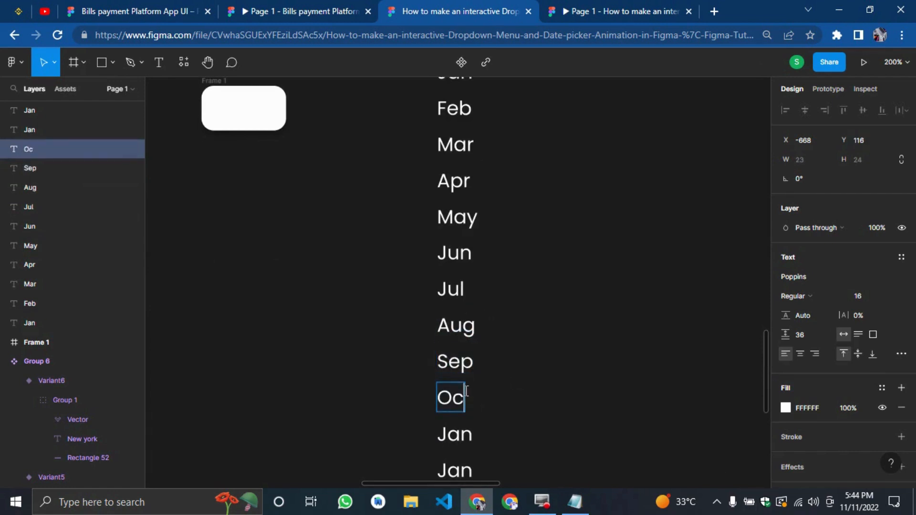
type("t")
scroll(464, 435, "down", 1)
double_click(463, 435)
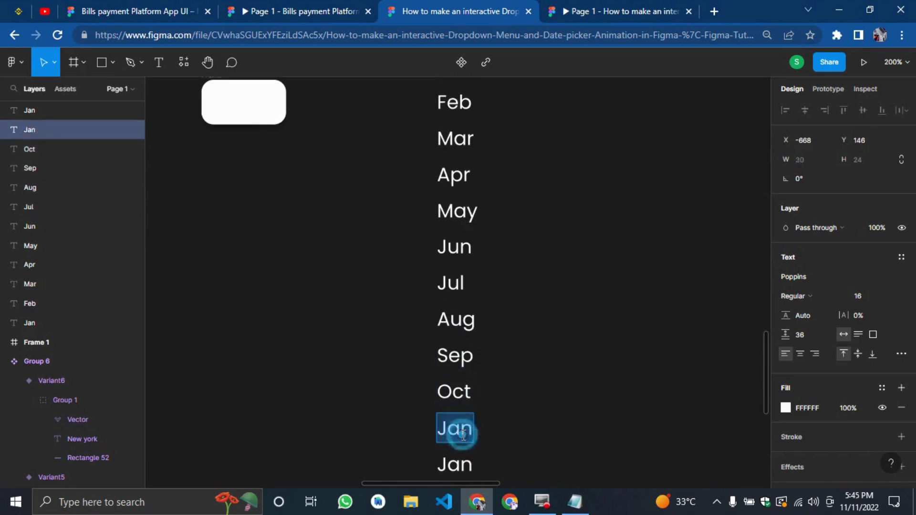
type("Nov")
scroll(459, 414, "down", 1)
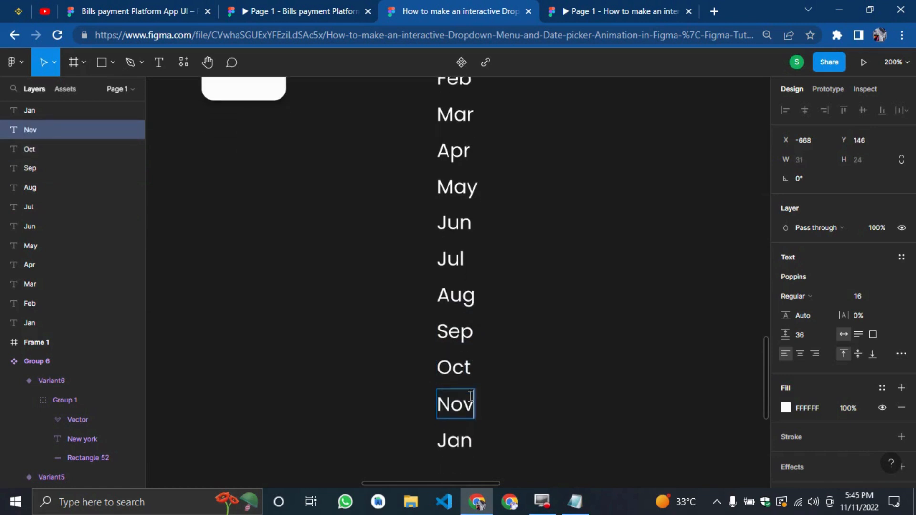
double_click(456, 441)
type("Dec")
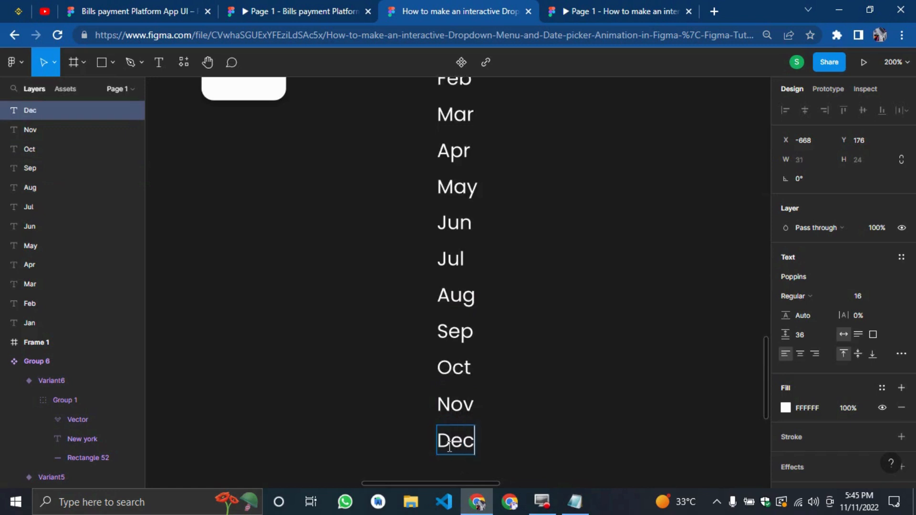
Step: Centre the text of all twelve month labels and align the labels on their horizontal centres
scroll(673, 364, "up", 5)
scroll(669, 338, "down", 1)
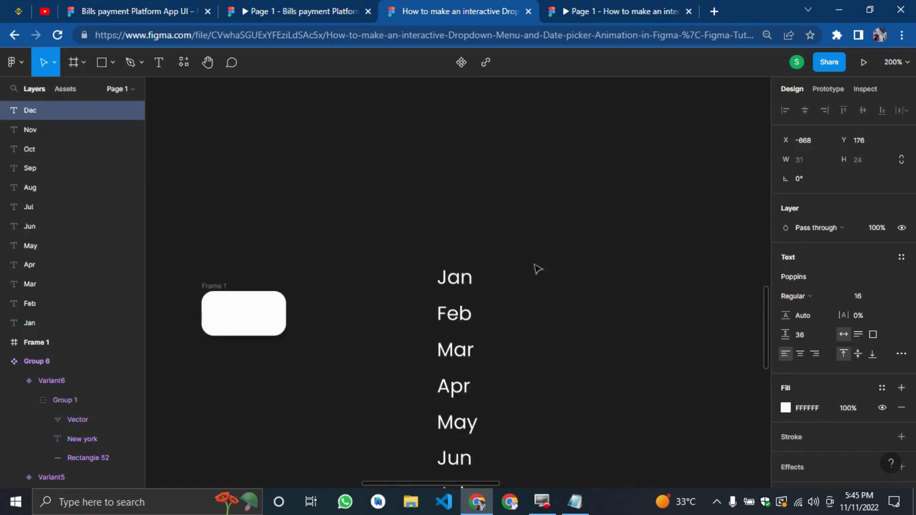
left_click(413, 247)
left_click_drag(419, 228, 557, 474)
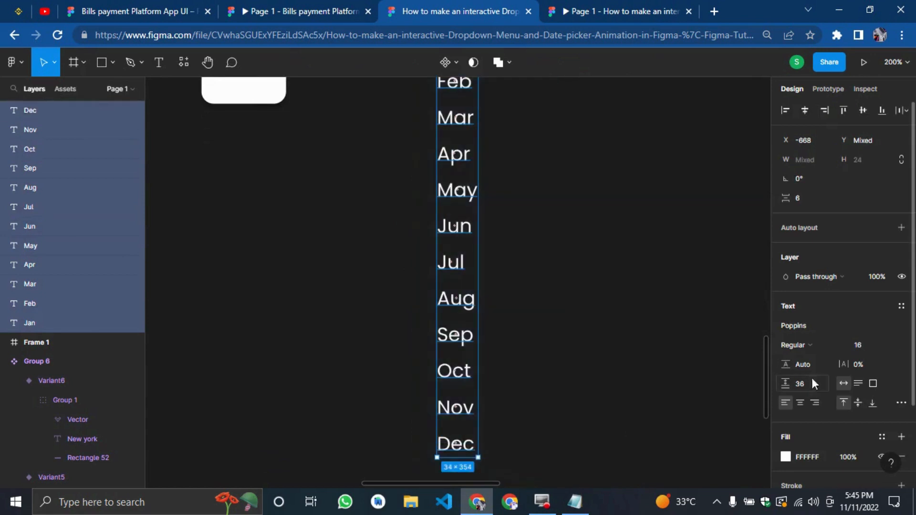
left_click(801, 401)
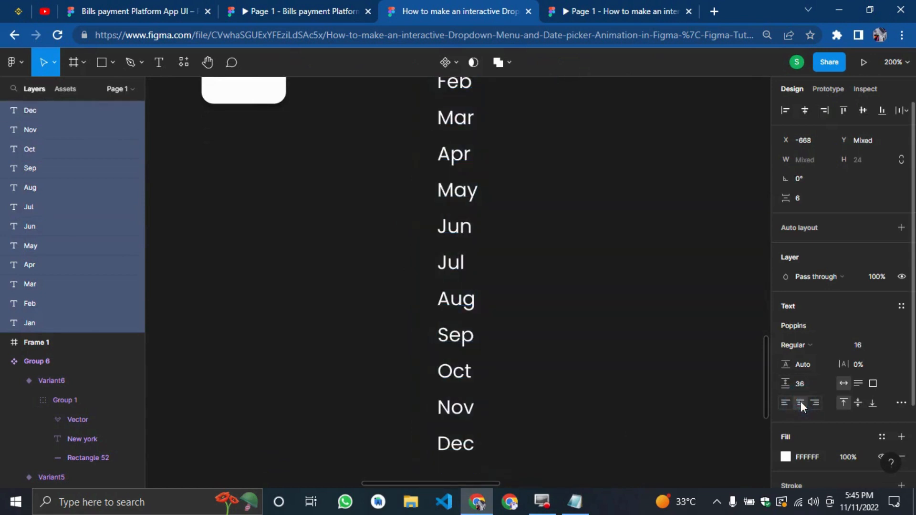
left_click(806, 108)
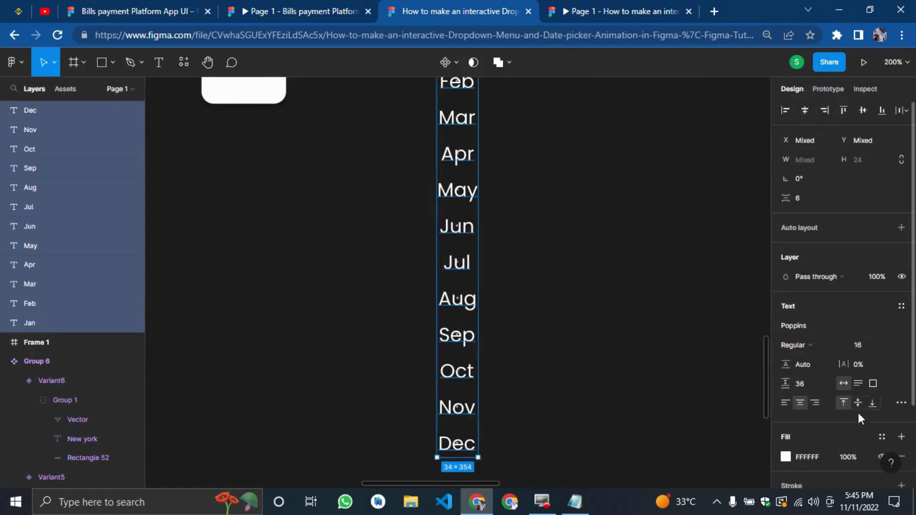
Step: Set the fill of all twelve month labels to black (000000) and their font weight to Medium
scroll(840, 420, "down", 2)
left_click(787, 356)
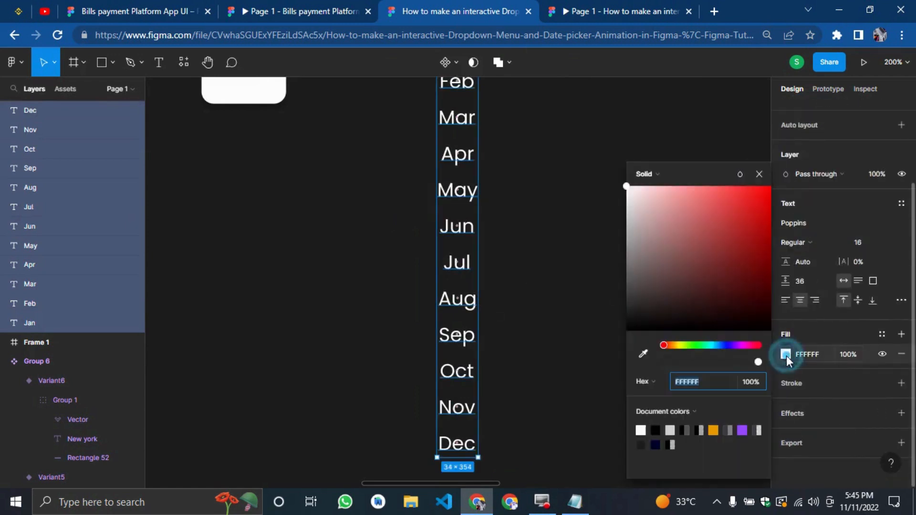
left_click_drag(669, 266, 592, 377)
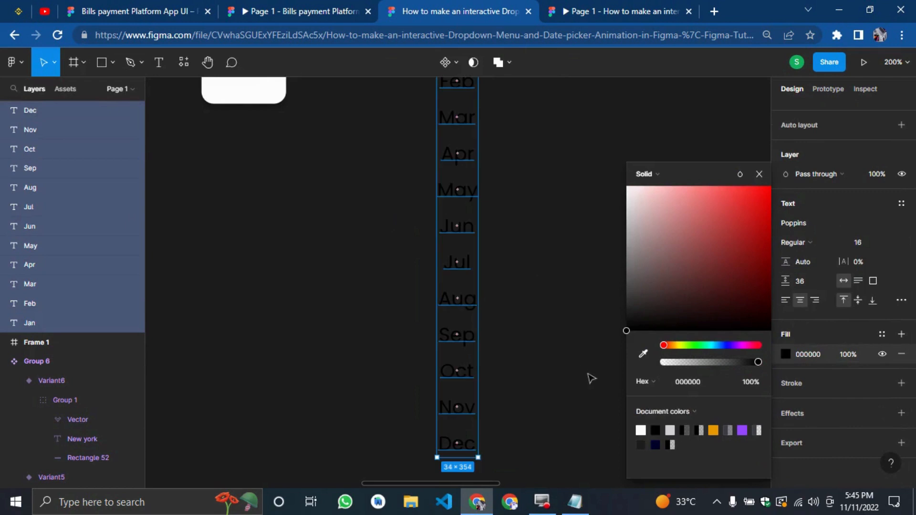
left_click(821, 243)
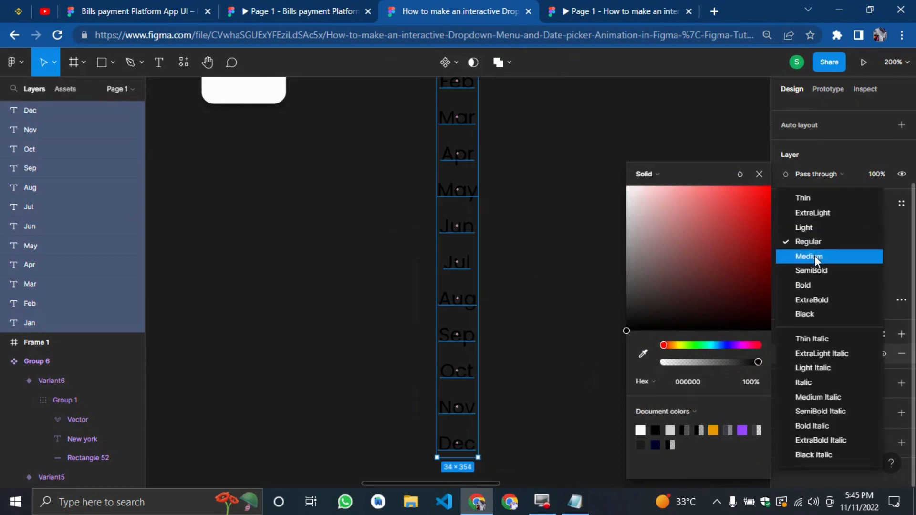
left_click(815, 256)
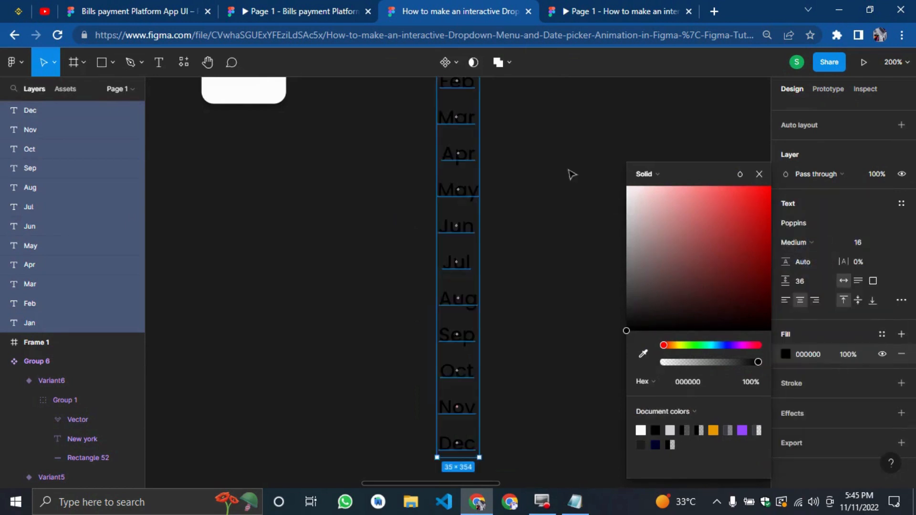
scroll(573, 175, "up", 5)
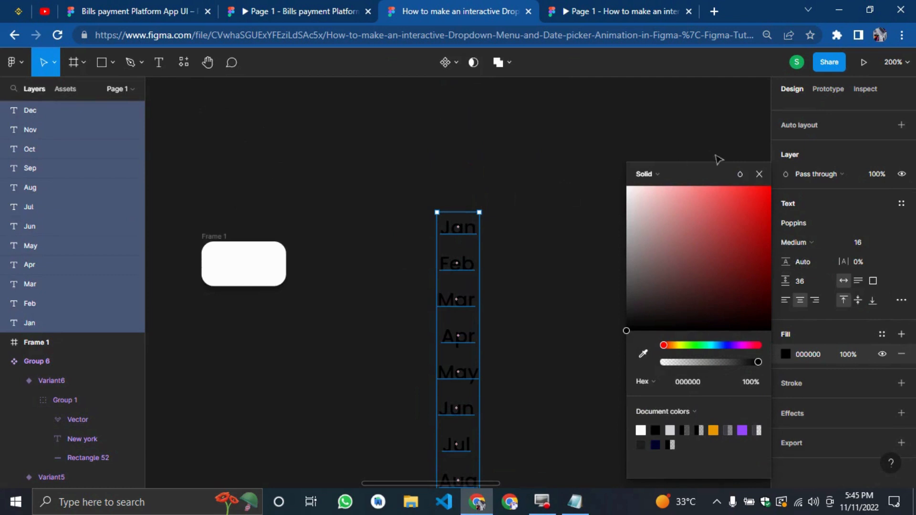
left_click(759, 174)
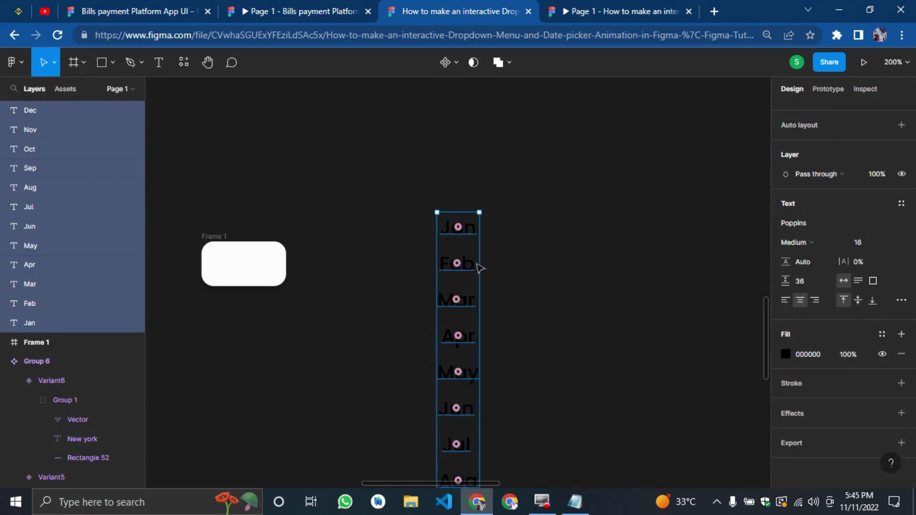
right_click(458, 260)
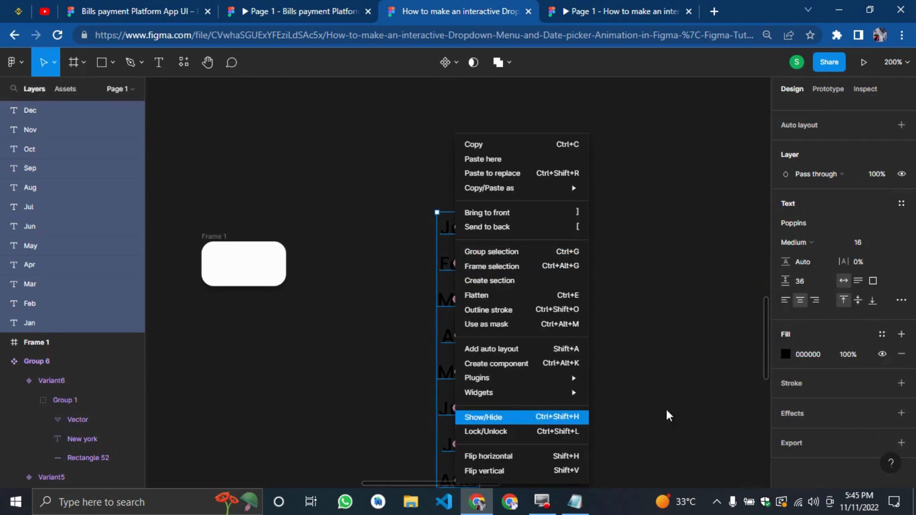
left_click(509, 273)
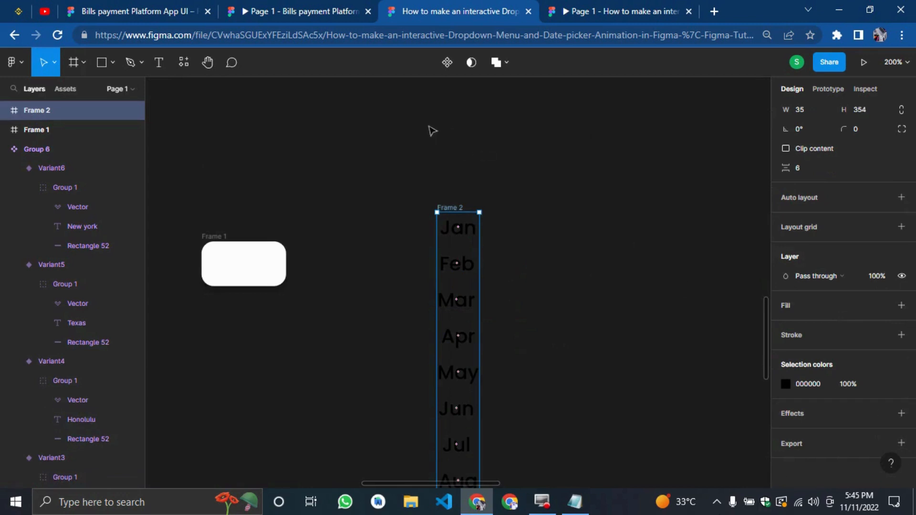
left_click(443, 68)
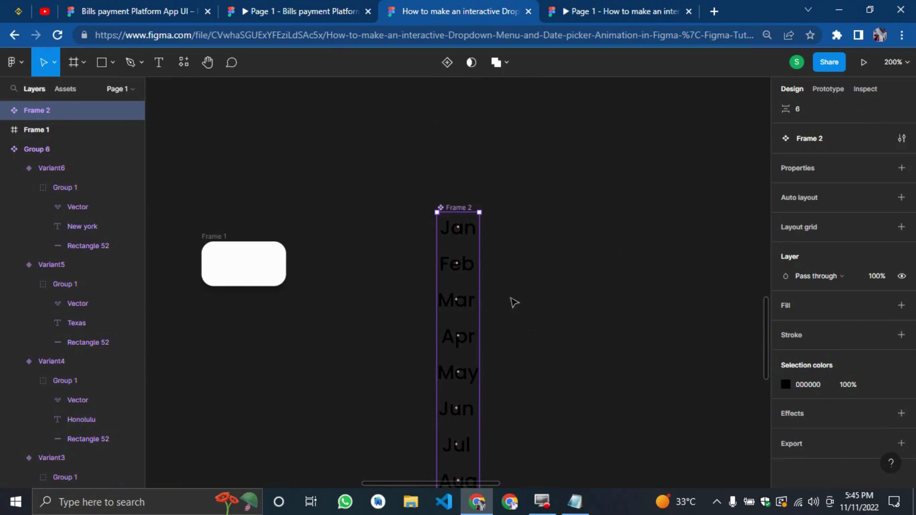
key("ctrl+alt+b")
key("ctrl+shift+g")
left_click(544, 279)
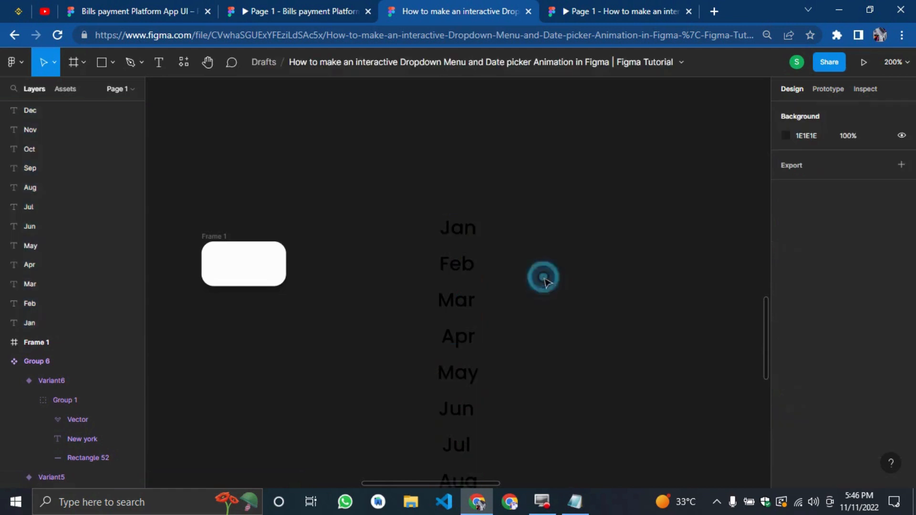
Step: Turn all twelve month labels into a single component and wrap that component in a frame
left_click_drag(321, 171, 557, 425)
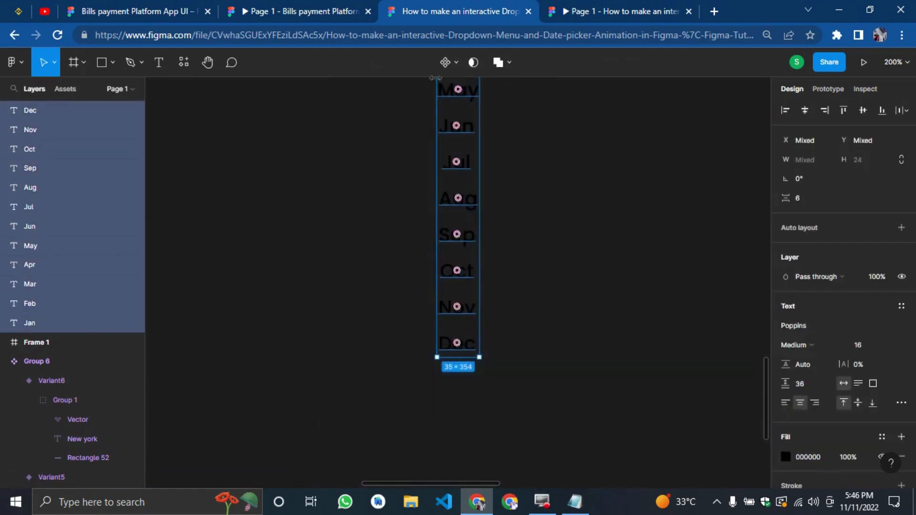
left_click(444, 63)
scroll(519, 289, "up", 5)
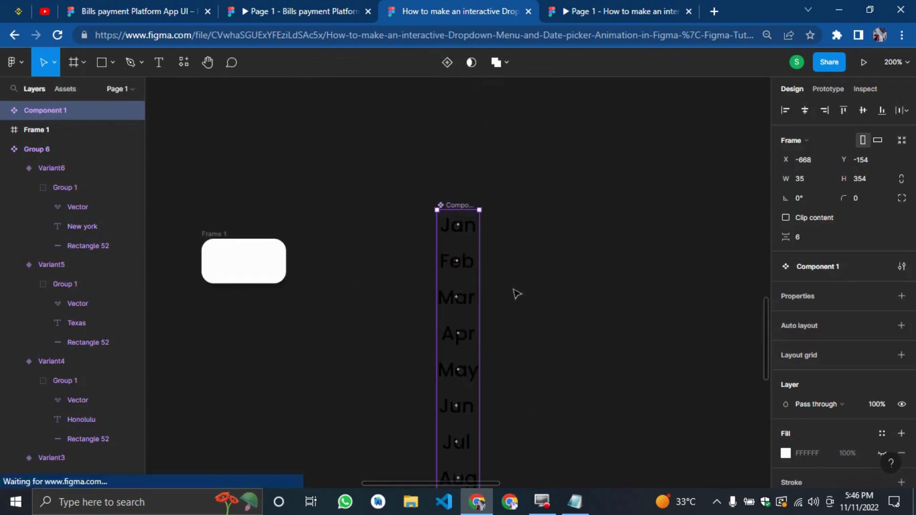
right_click(449, 281)
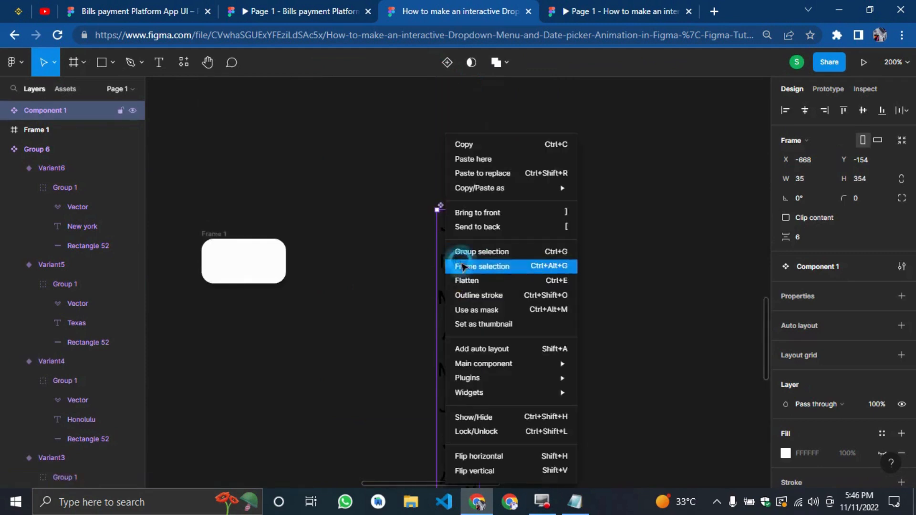
left_click(462, 266)
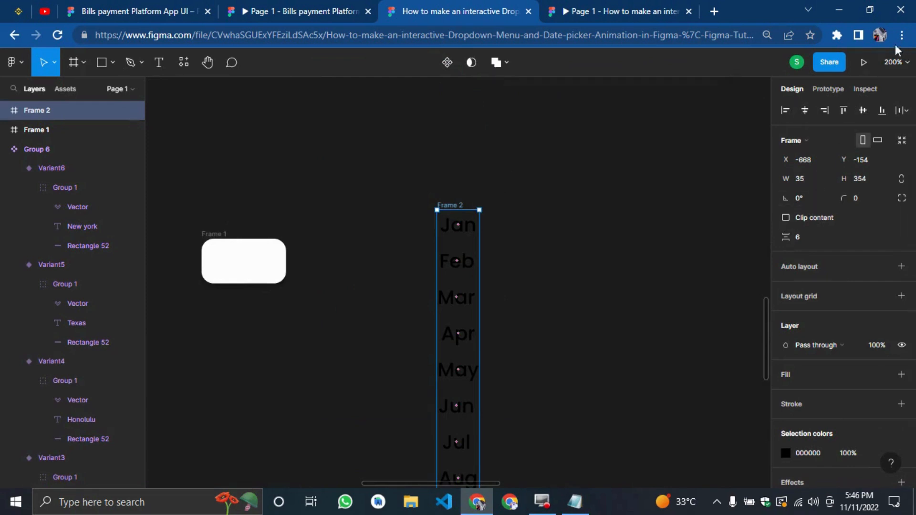
Step: Set the month column frame's overflow scrolling to vertical and enable Clip content on it
left_click(826, 88)
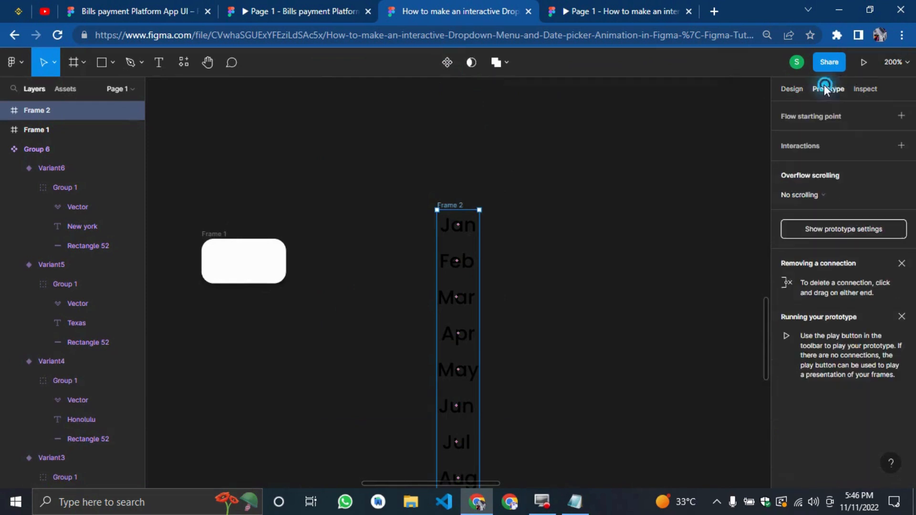
left_click(813, 195)
left_click(813, 221)
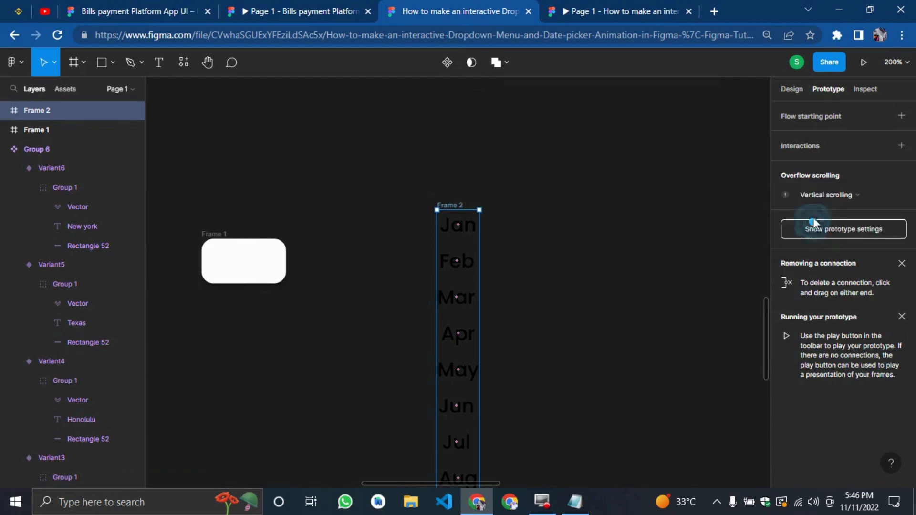
left_click(791, 89)
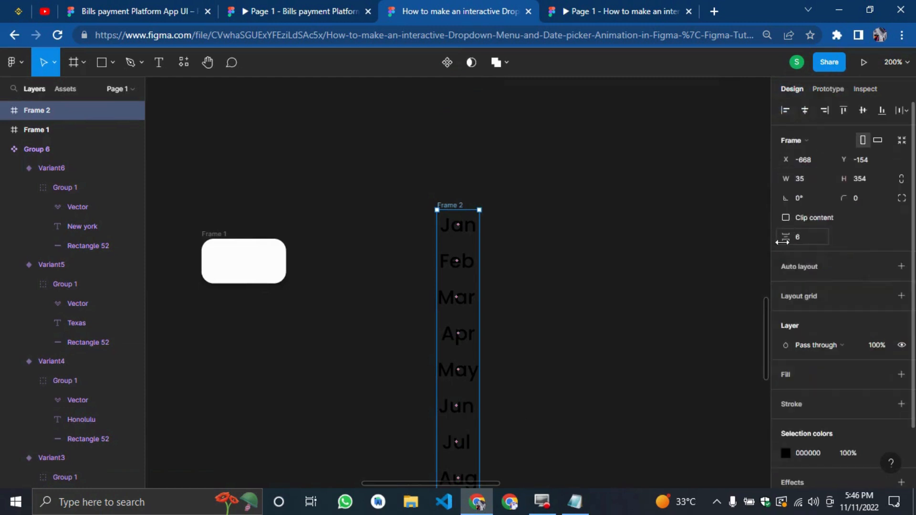
left_click(786, 219)
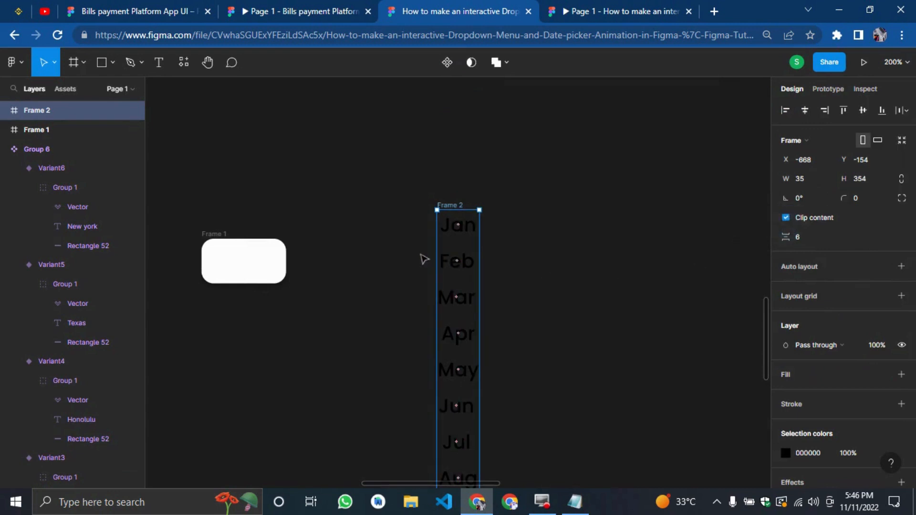
Step: Move the month column into the white rounded Frame 1, at about X 29, Y -48
left_click_drag(476, 279, 271, 251)
left_click(328, 323)
left_click(580, 297)
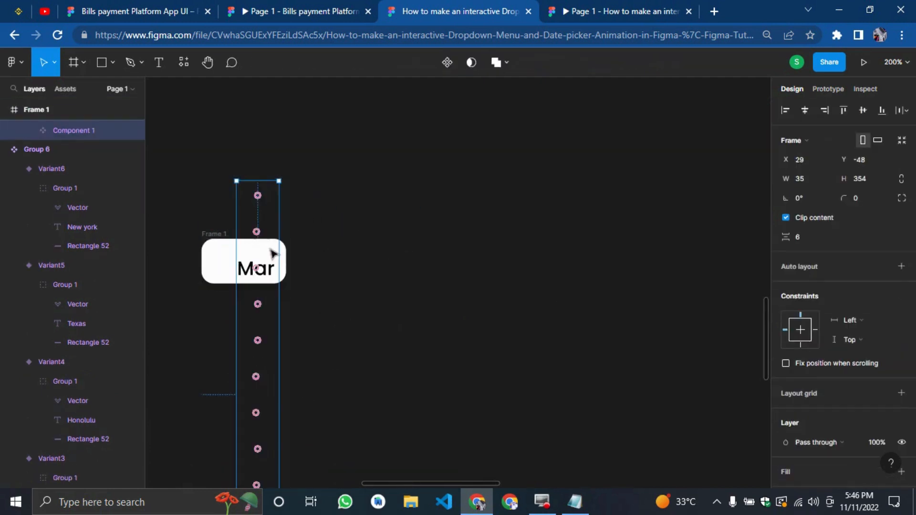
Step: Nudge the month column inside Frame 1 to X 18, Y -52, centring the "Mar" label in the white box
key("Left")
key("Left")
key("Left")
key("Left")
key("Left")
key("Left")
key("Left")
key("Left")
key("Left")
key("Left")
key("Left")
key("Left")
key("Left")
key("Left")
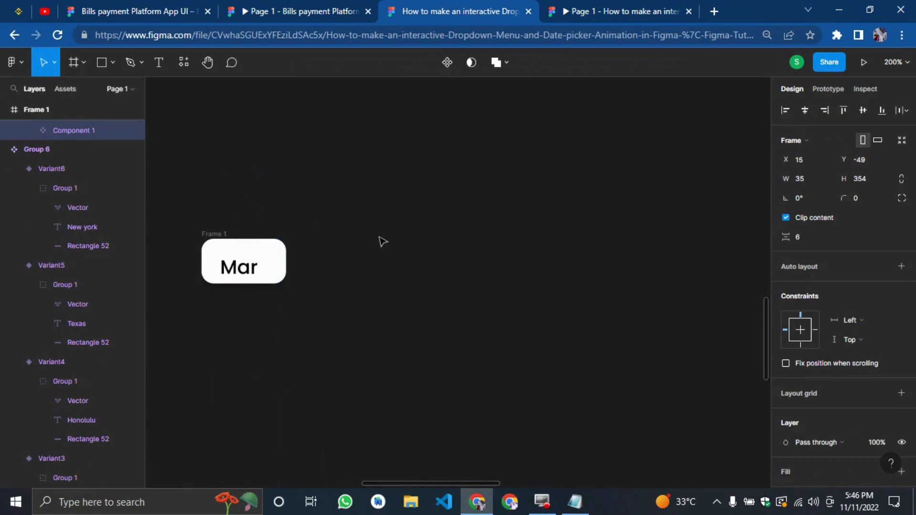
key("Up")
key("Up")
key("Up")
key("Up")
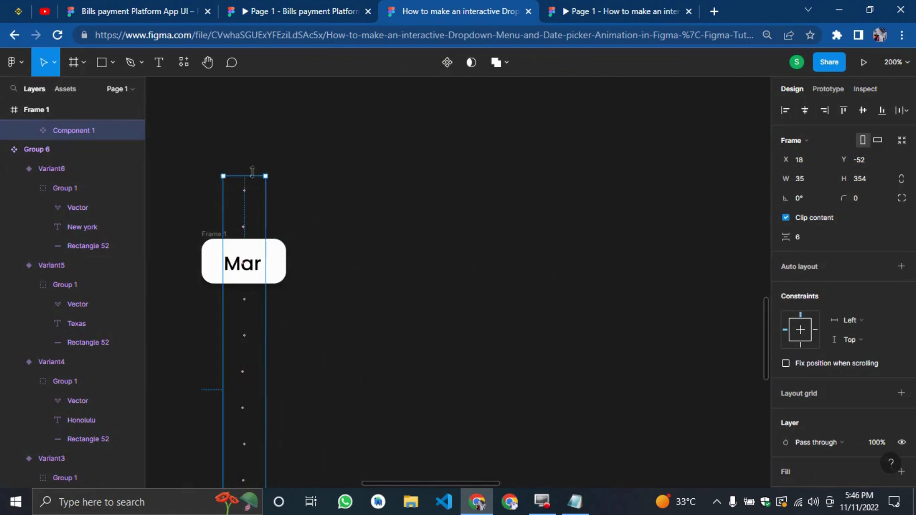
Step: Try to shorten the month column from its top edge and from its bottom edge, undoing each resize
left_click_drag(245, 176, 243, 236)
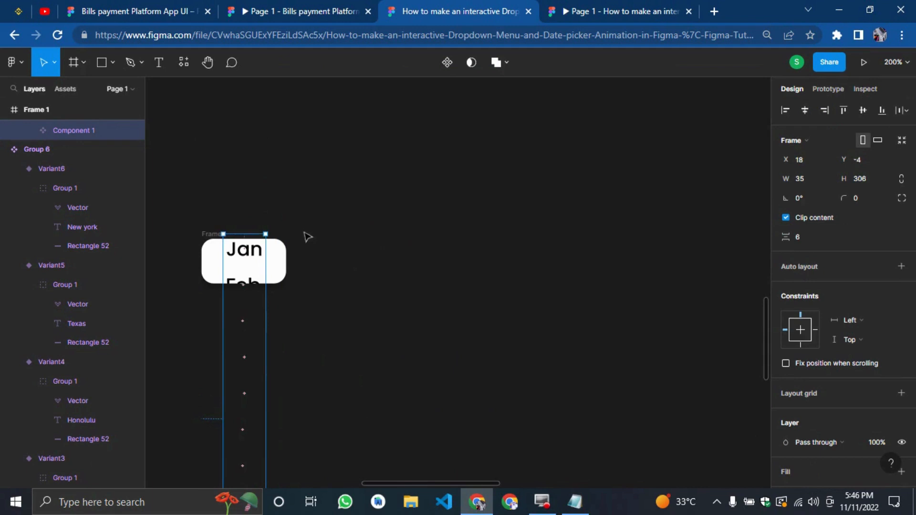
key("ctrl+z")
scroll(307, 241, "down", 5)
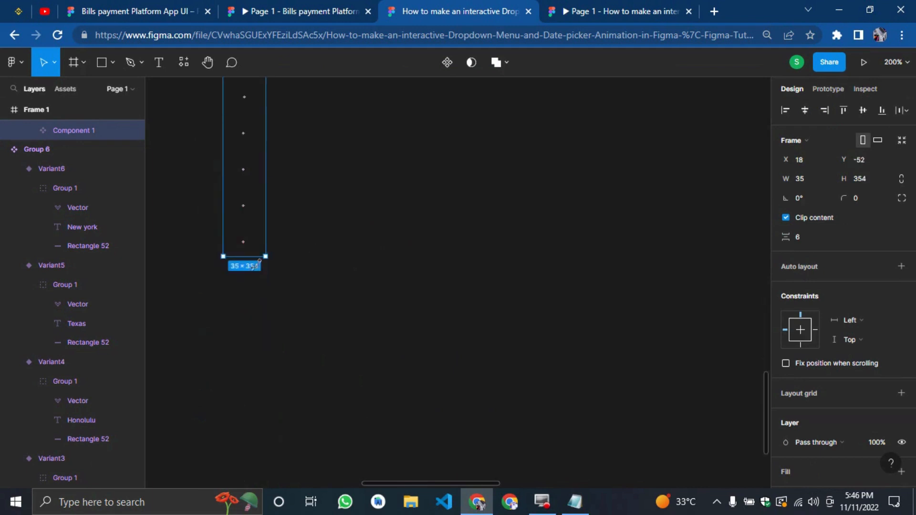
left_click_drag(235, 253, 243, 90)
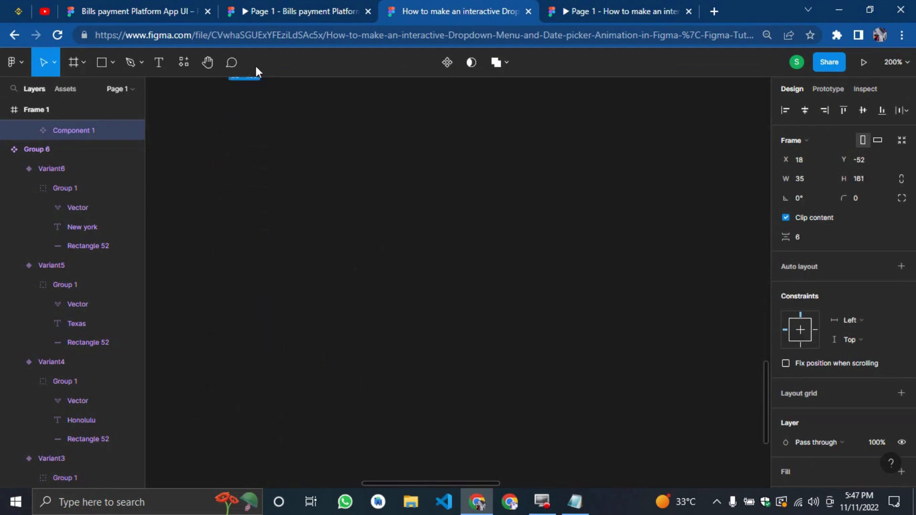
scroll(268, 160, "up", 5)
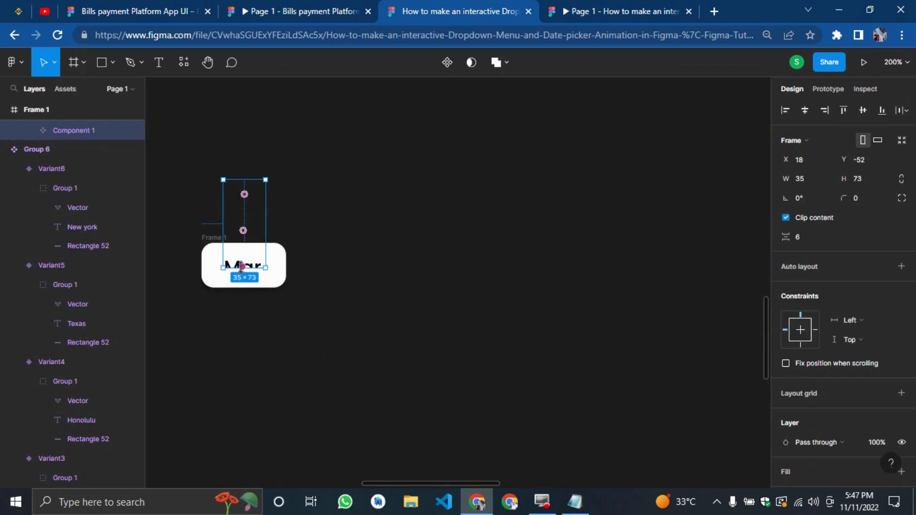
left_click(241, 283)
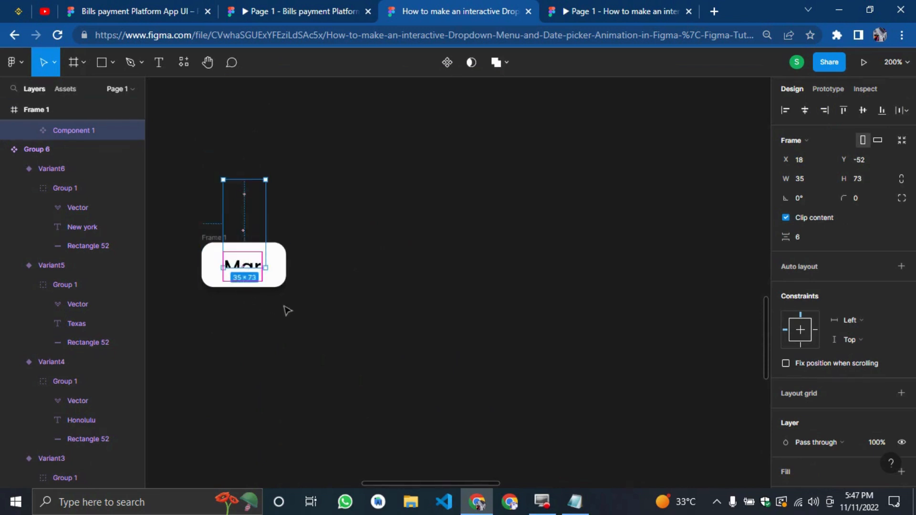
key("ctrl+z")
scroll(332, 315, "down", 3)
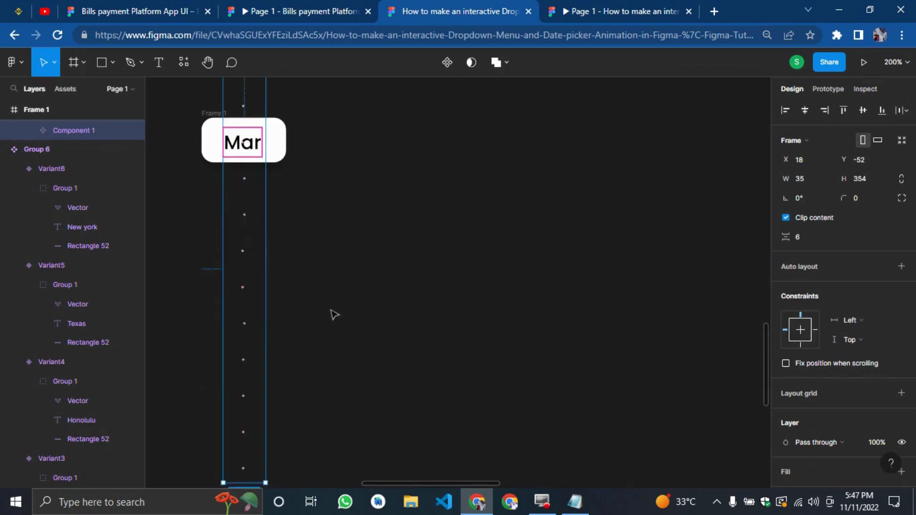
Step: Shorten the month column from its lower and upper edges to 35 × 29, at Y 8, leaving only "Jan" inside Frame 1
left_click(329, 309)
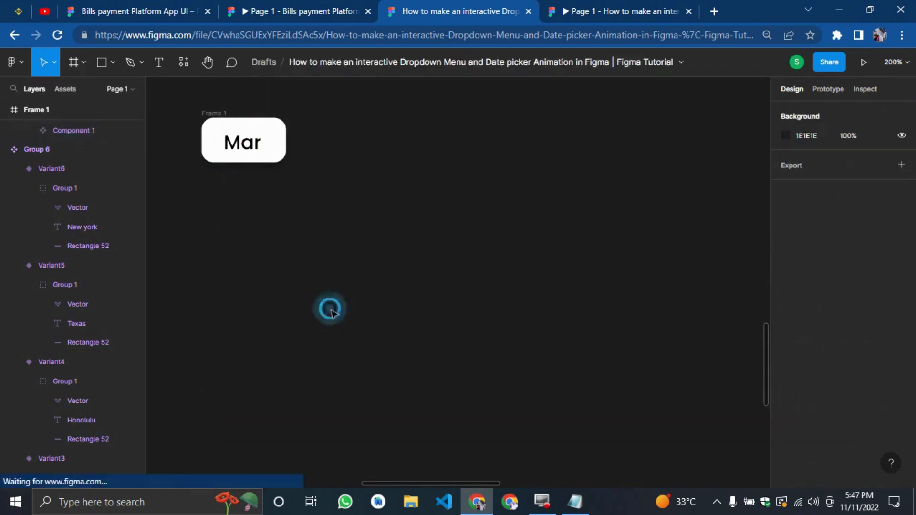
left_click(234, 129)
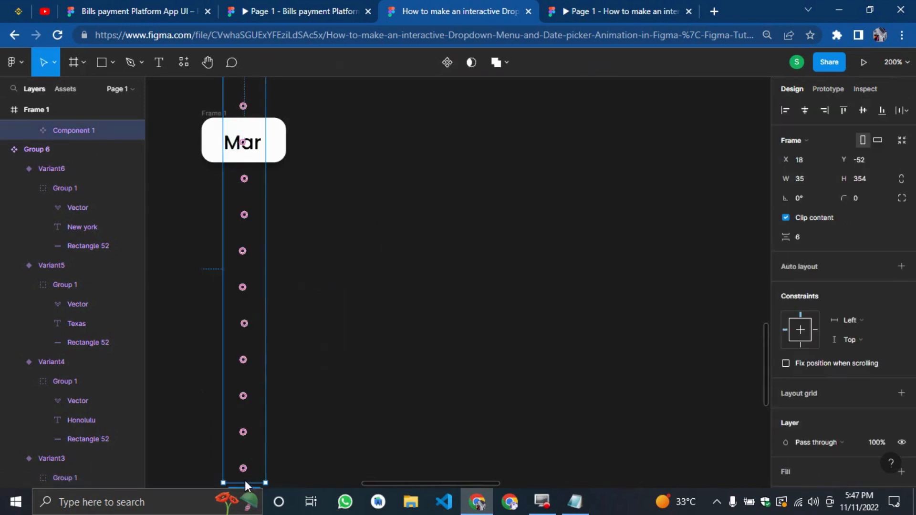
scroll(270, 444, "down", 1)
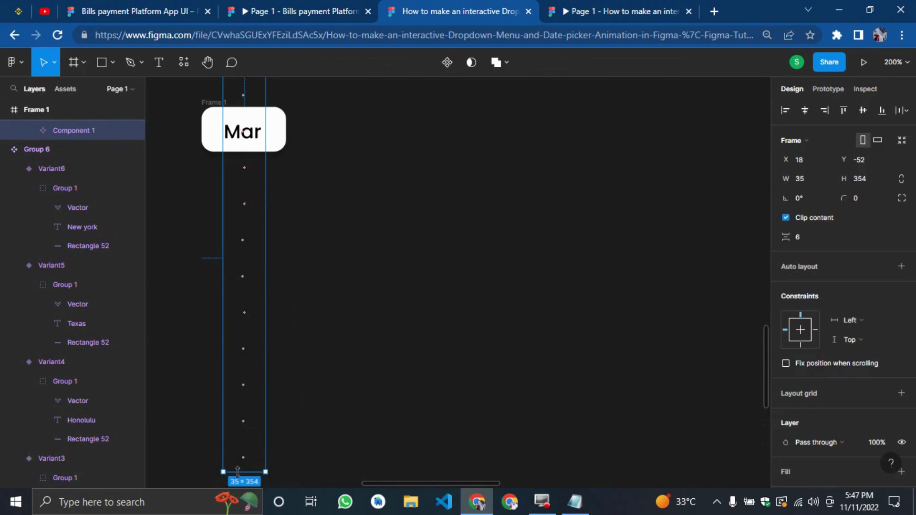
left_click_drag(237, 471, 266, 152)
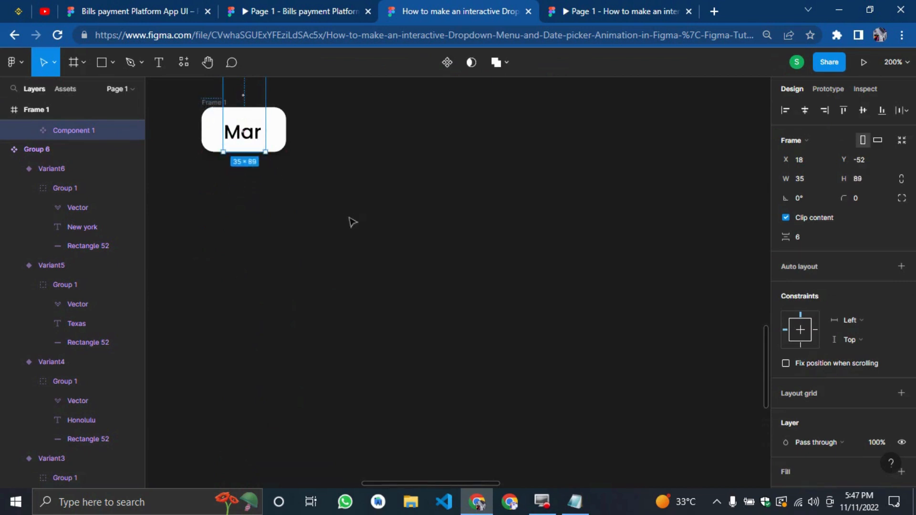
scroll(353, 222, "up", 2)
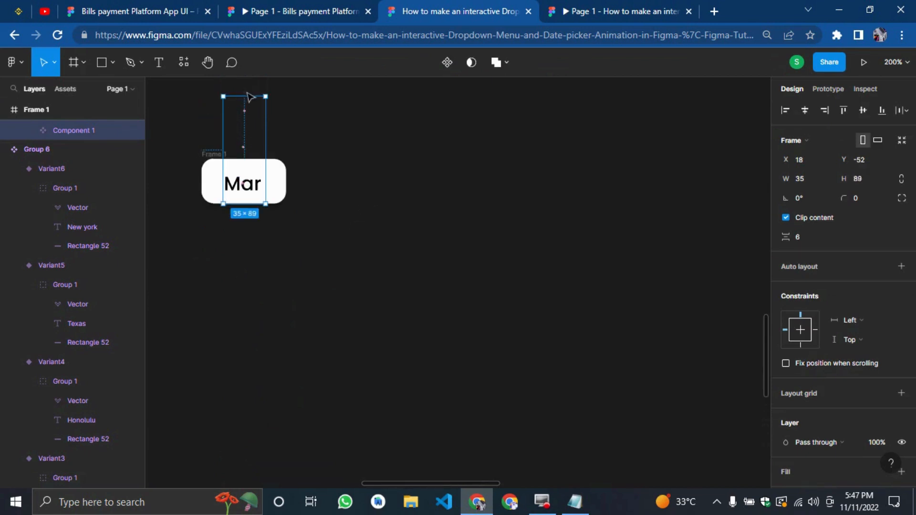
left_click_drag(244, 92, 233, 162)
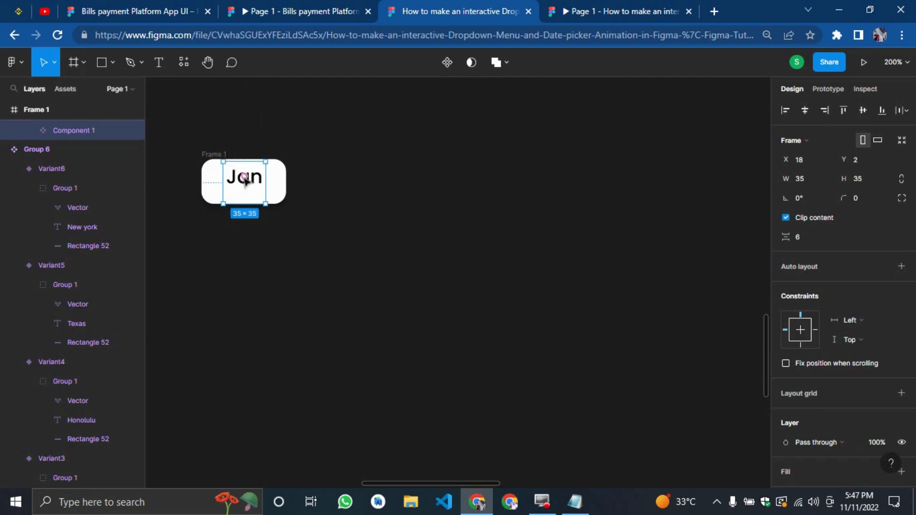
left_click_drag(234, 156, 225, 168)
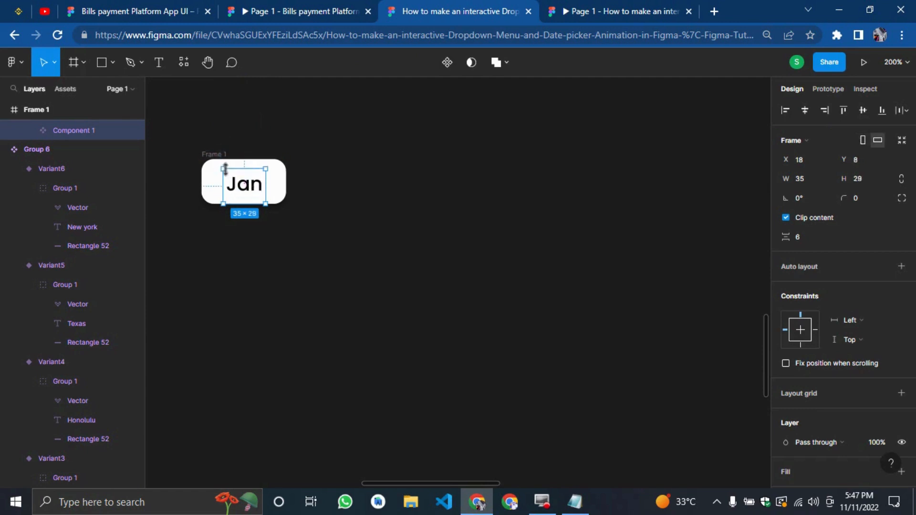
Step: Shift the shortened month column slightly up and to the left inside the white rounded frame
left_click(358, 189)
left_click(244, 185)
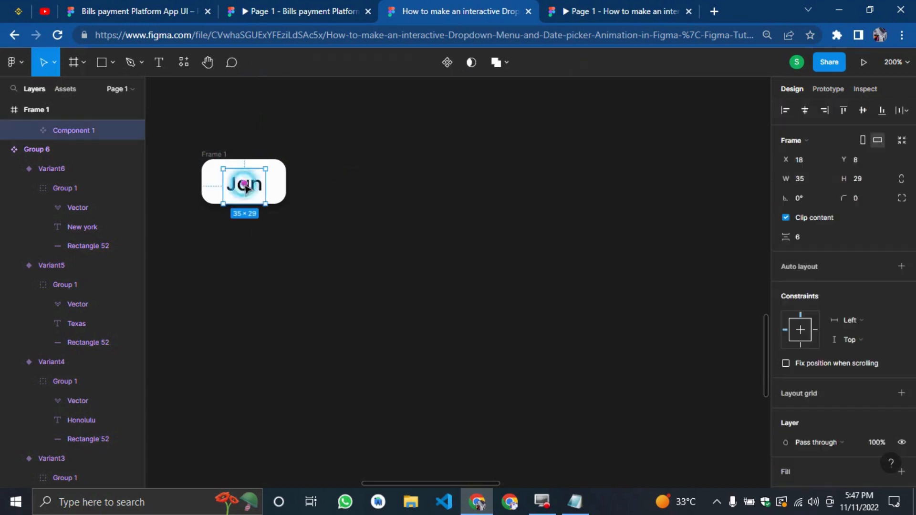
left_click(350, 247)
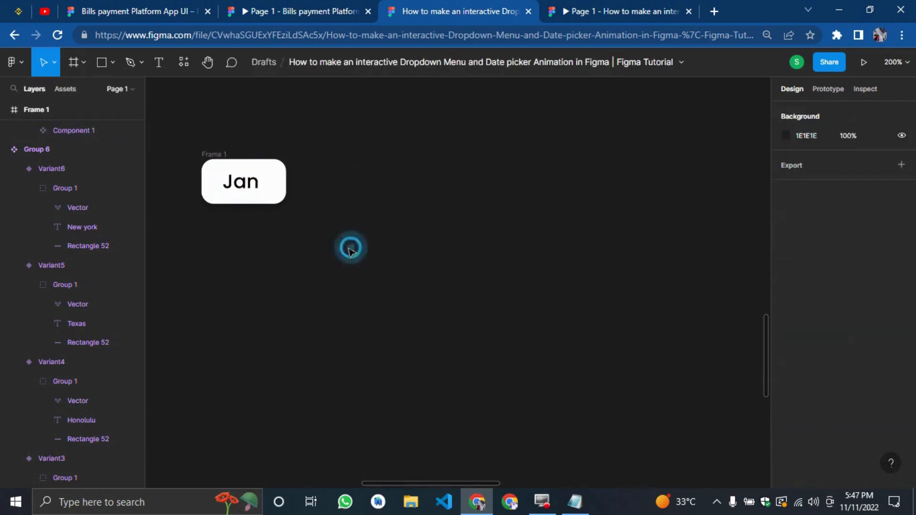
Step: Rename the white rounded frame holding "Jan" as "Mionths"
double_click(220, 155)
type("Mont")
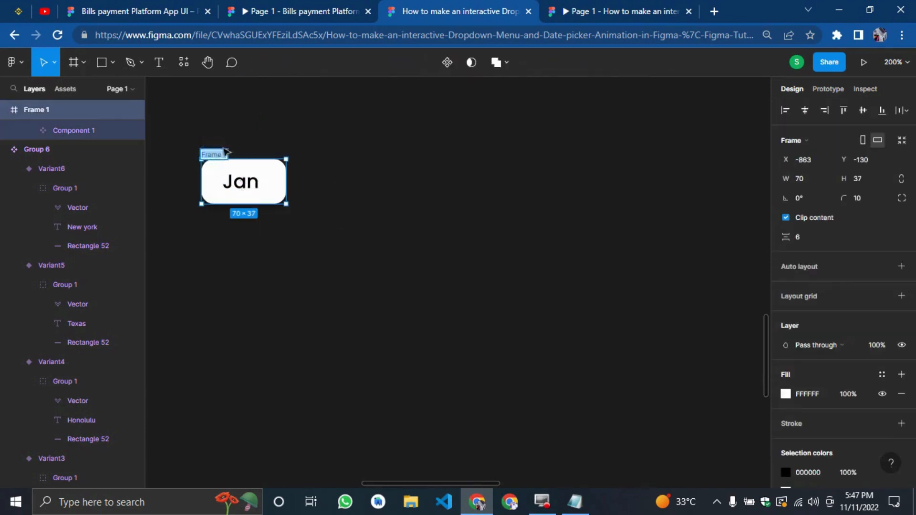
key("BackSpace")
key("BackSpace")
key("BackSpace")
type("ion th")
left_click(523, 310)
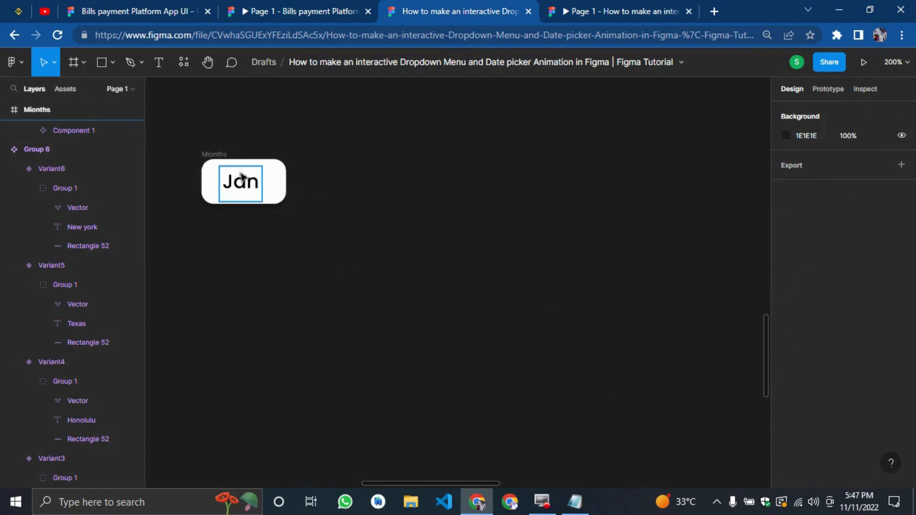
Step: Add a new frame beside the Mionths frame and set its size to 70 × 37
left_click(74, 63)
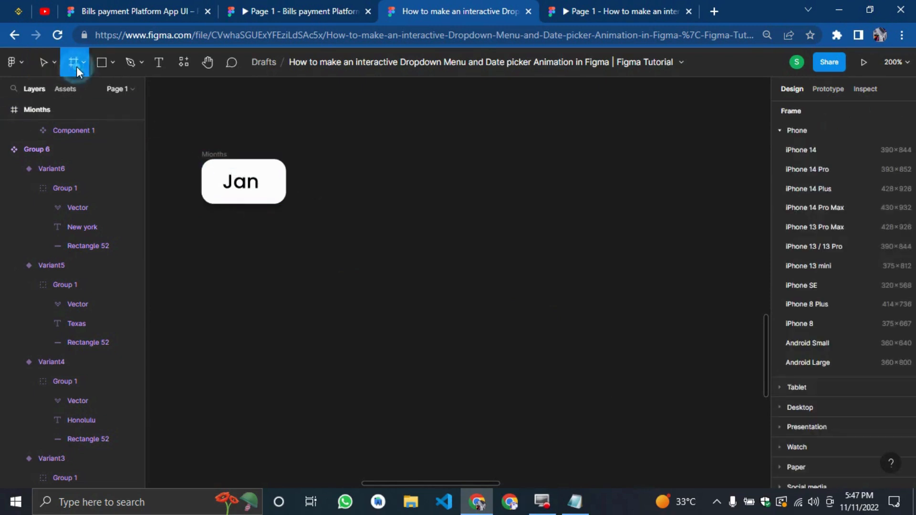
left_click(452, 172)
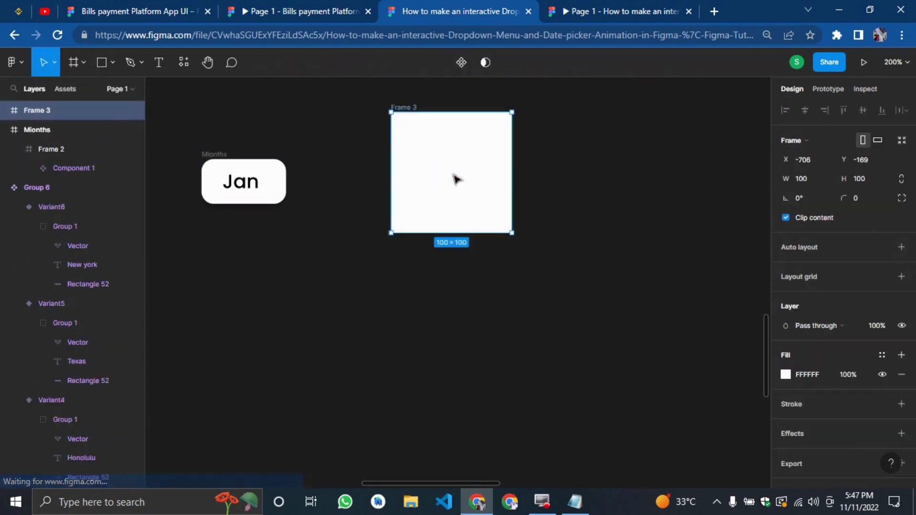
left_click(206, 160)
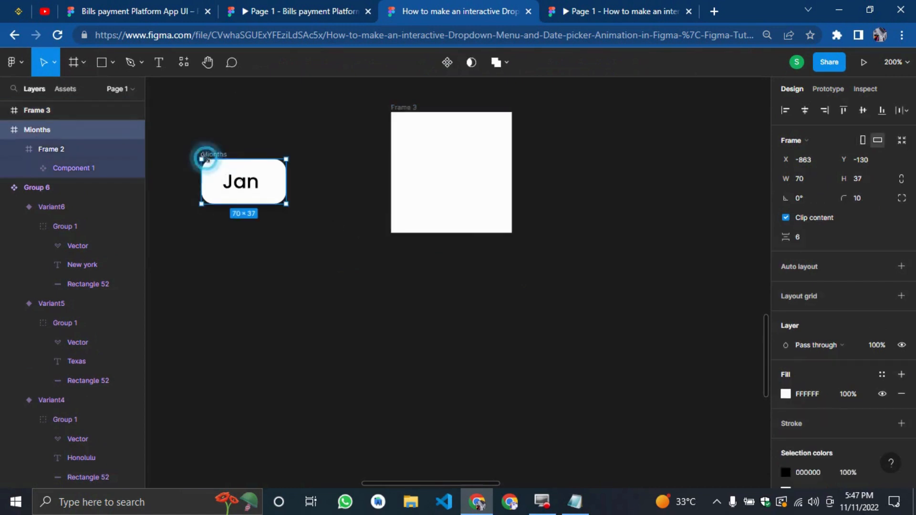
left_click(465, 139)
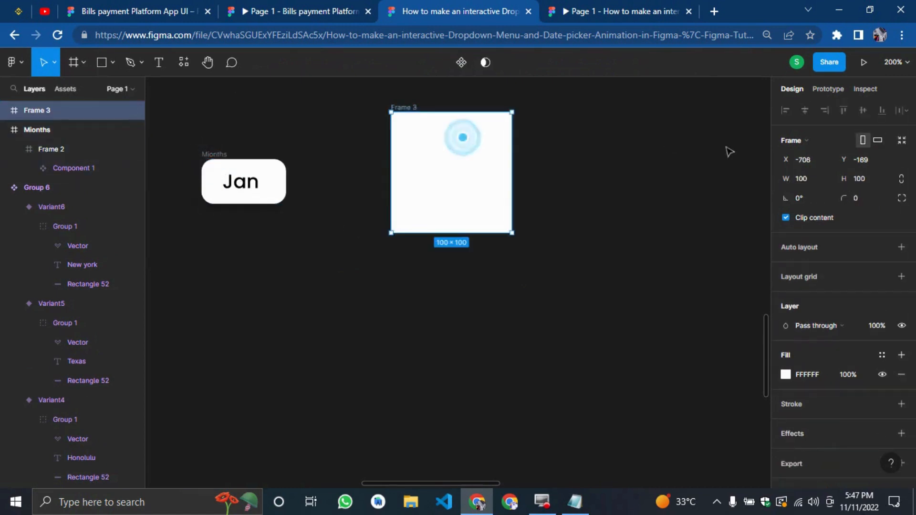
left_click(800, 176)
type("7")
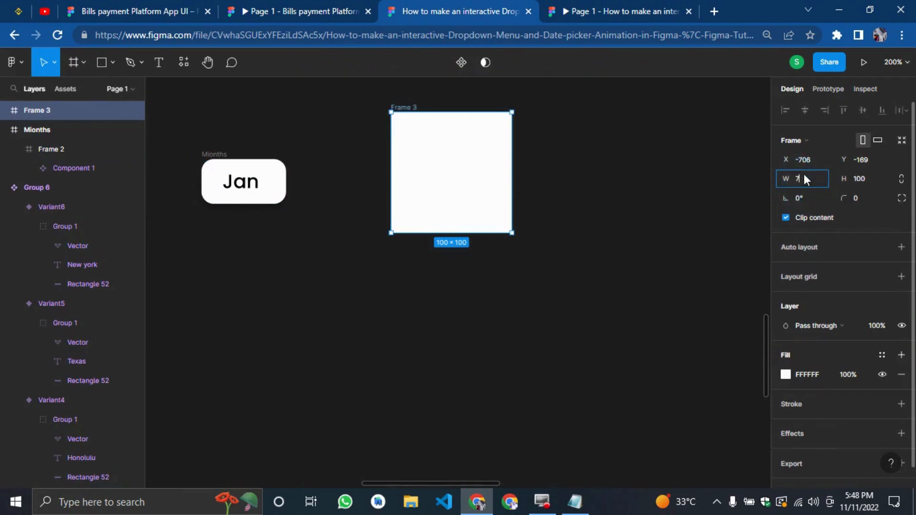
type("0")
key("Tab")
type("37")
key("Return")
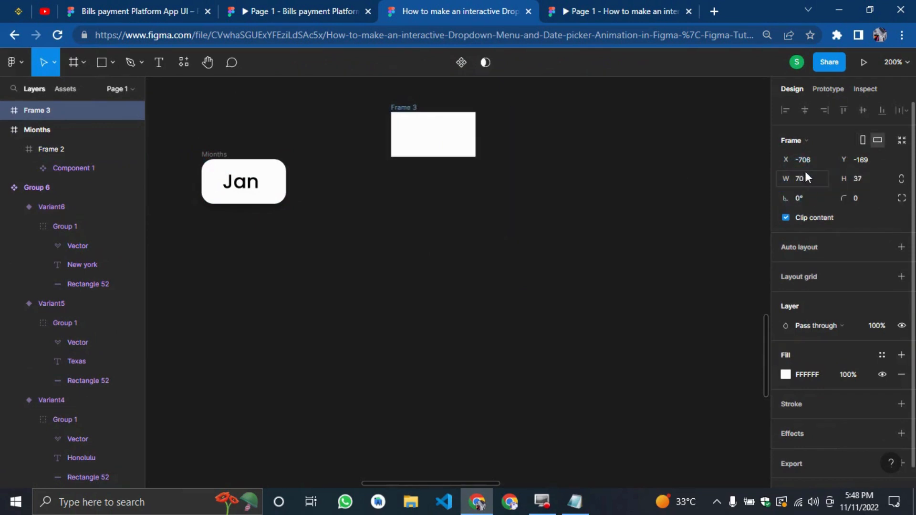
Step: Give the new frame a corner radius of 10 and move it level with the Mionths frame, at X -762, Y -130
left_click(869, 201)
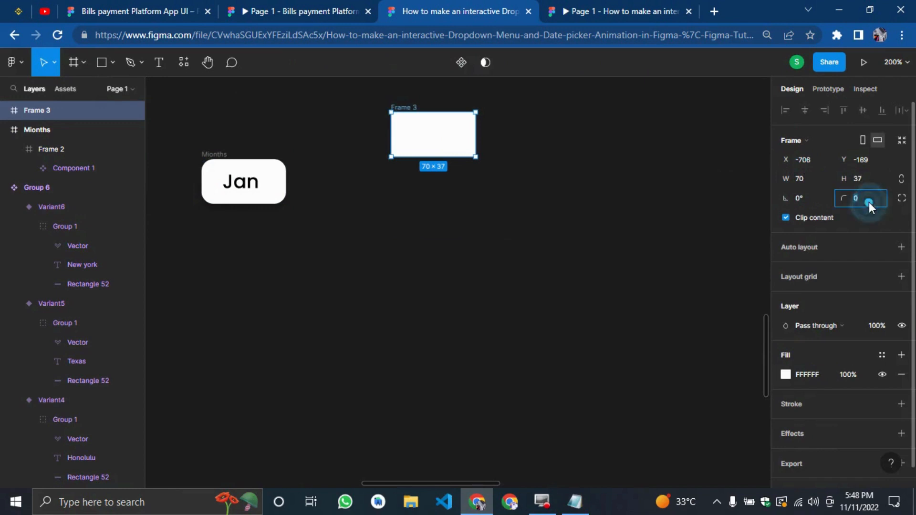
type("10")
key("Return")
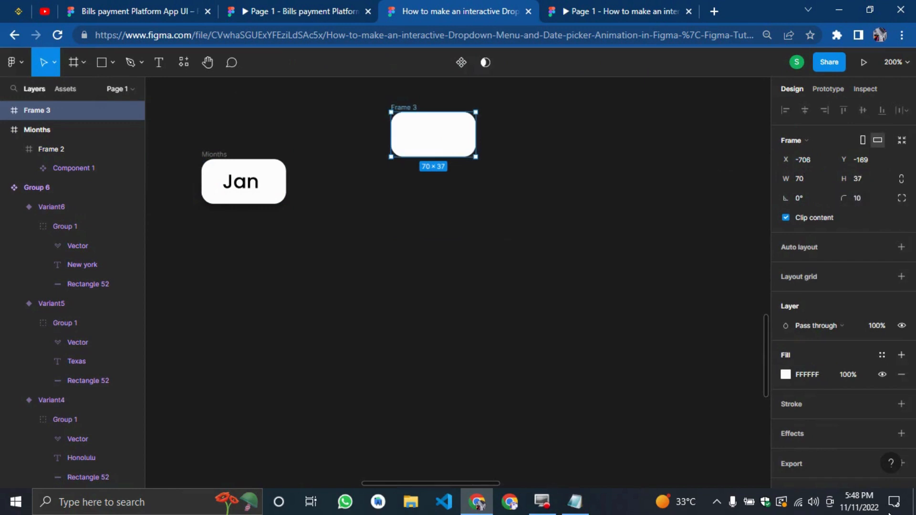
left_click(445, 309)
left_click_drag(425, 148, 361, 185)
key("Left")
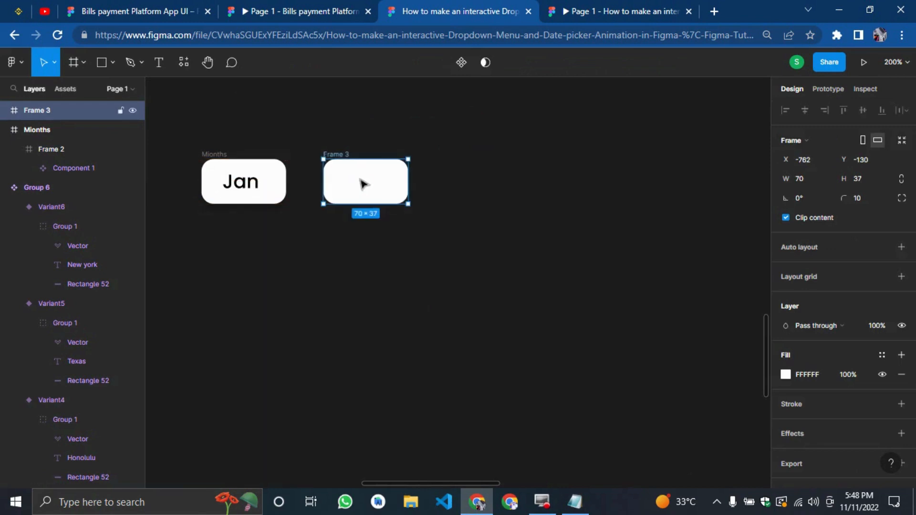
Step: Add a drop shadow effect to the blank rounded frame, leaving it without a stroke
left_click(812, 410)
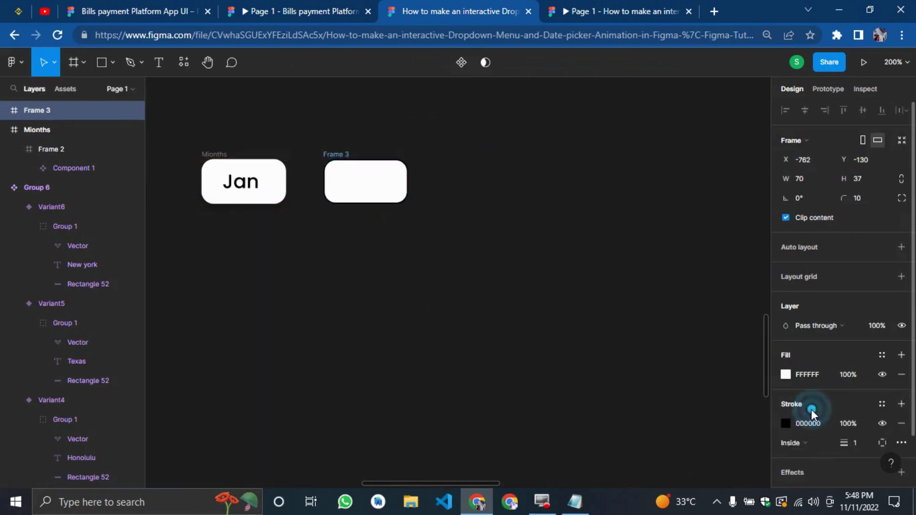
key("ctrl+z")
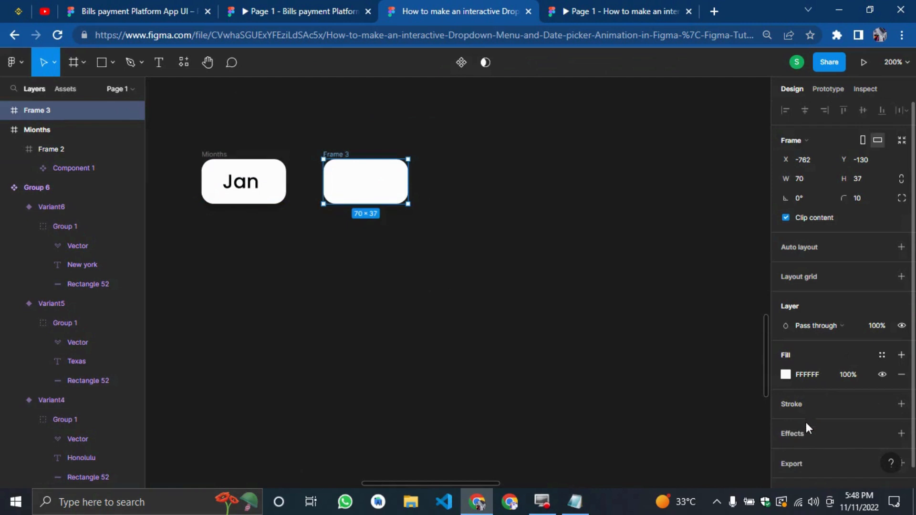
left_click(806, 432)
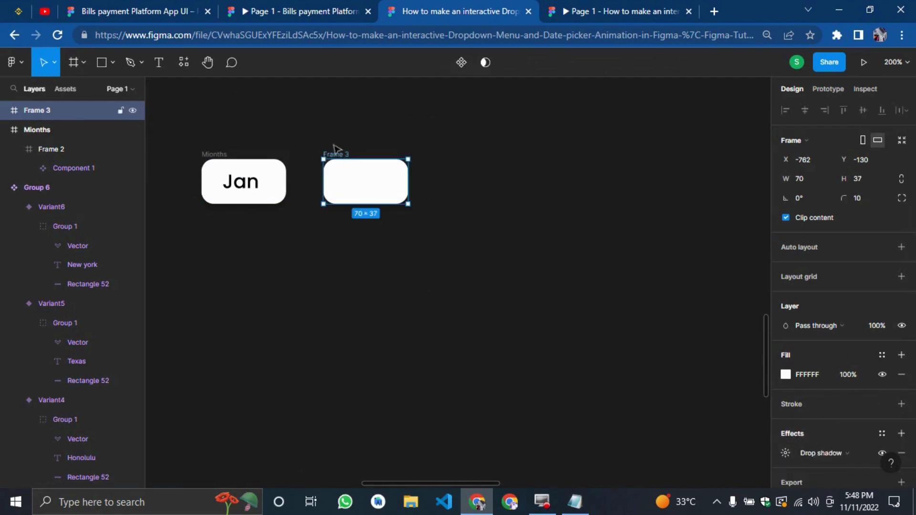
Step: Rename the blank rounded frame next to Mionths as "Day"
double_click(346, 154)
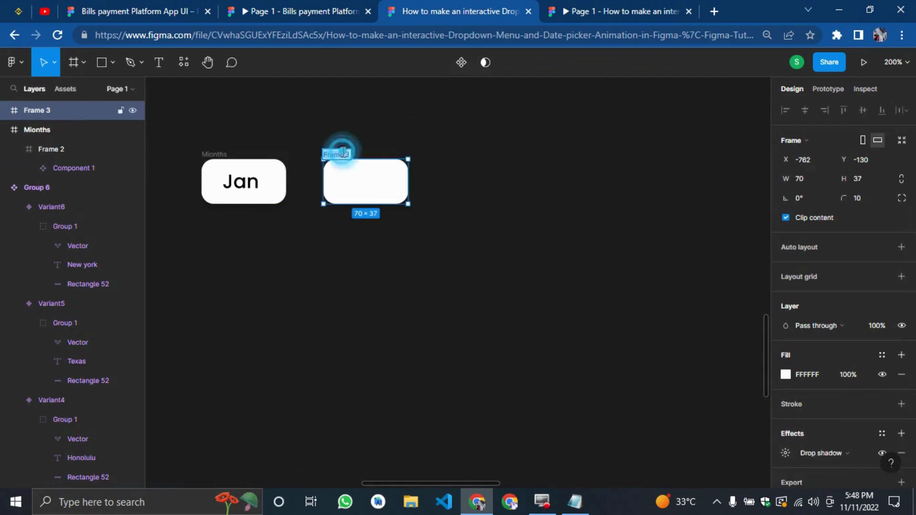
key("BackSpace")
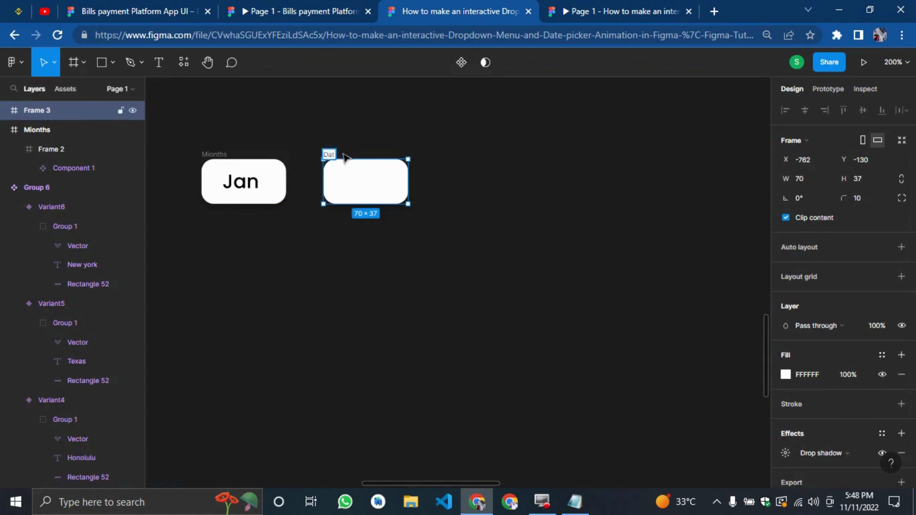
key("BackSpace")
type("y")
left_click(462, 205)
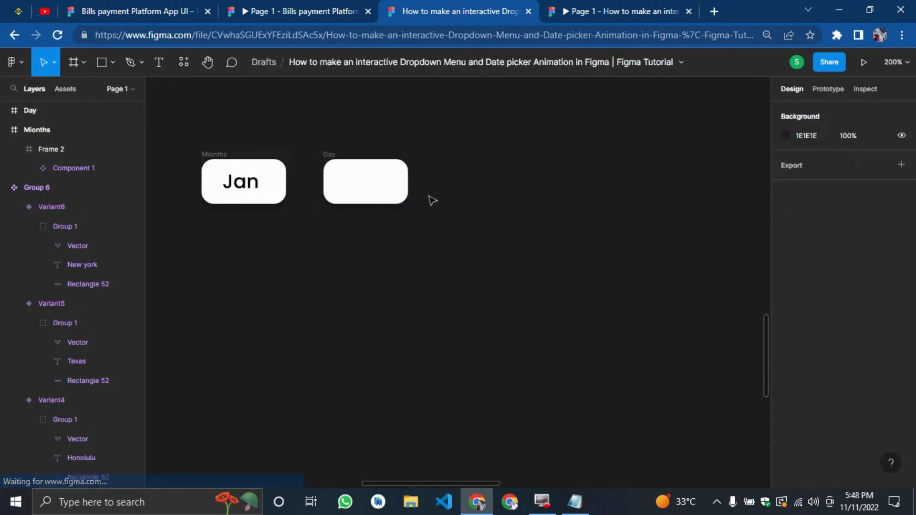
Step: Duplicate the Day frame and shift the copy closer to the original, to X -668
left_click(368, 164)
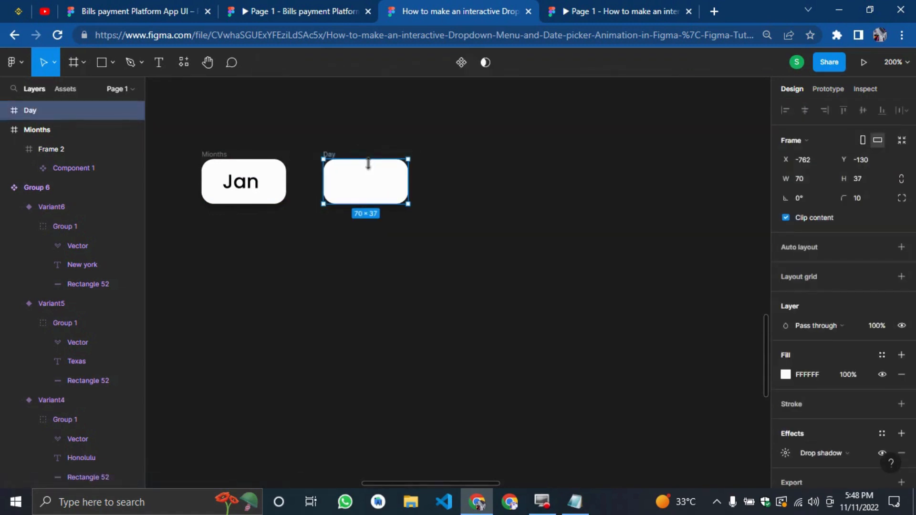
key("ctrl+d")
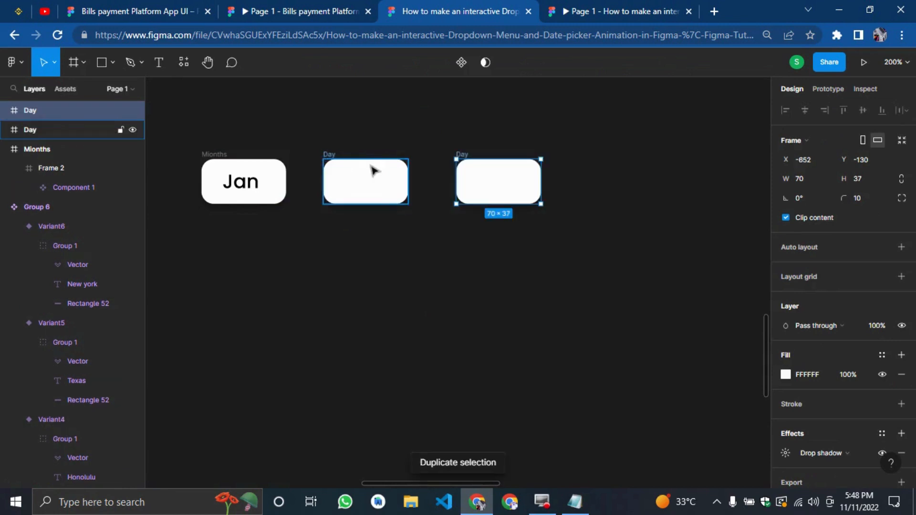
key("Left")
key("Left")
key("Left")
key("Left")
key("Left")
key("Left")
key("Left")
key("Left")
key("Left")
key("Left")
key("Left")
key("Left")
key("Left")
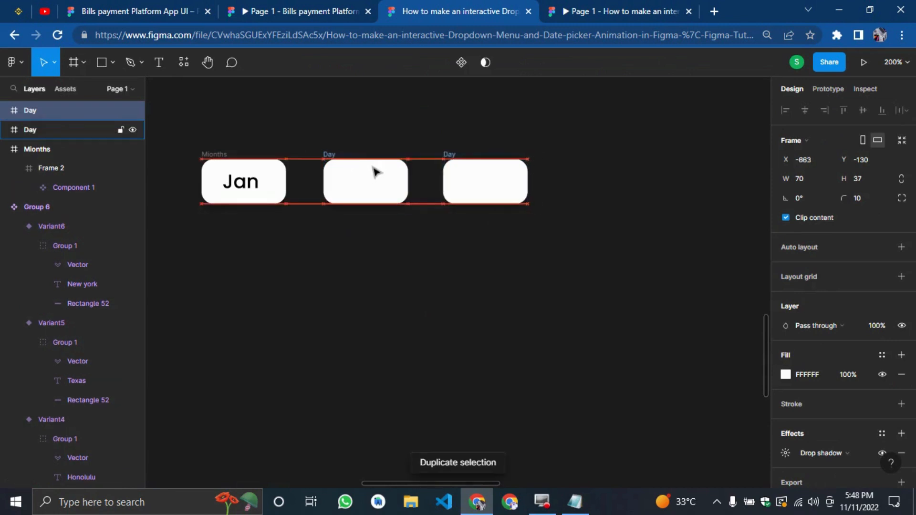
key("Left")
key("Left")
key("Left")
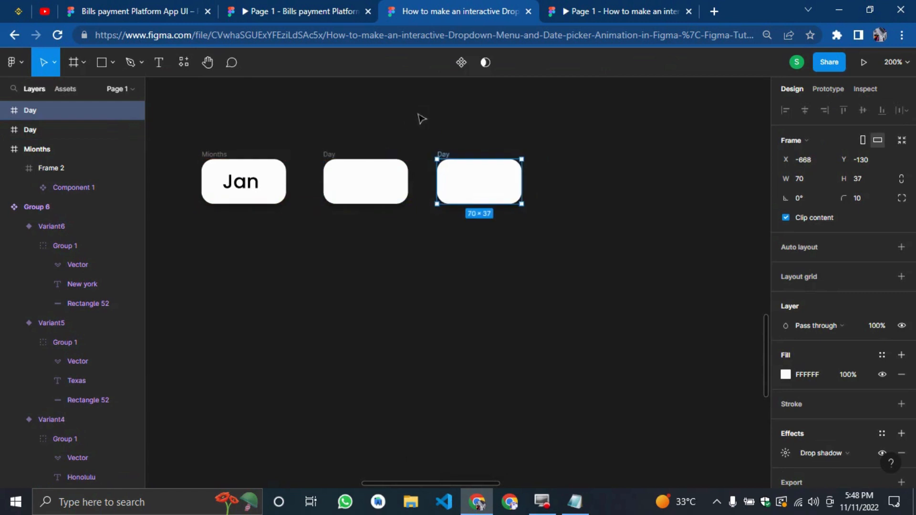
Step: Rename the duplicated Day frame as "Year"
left_click(441, 150)
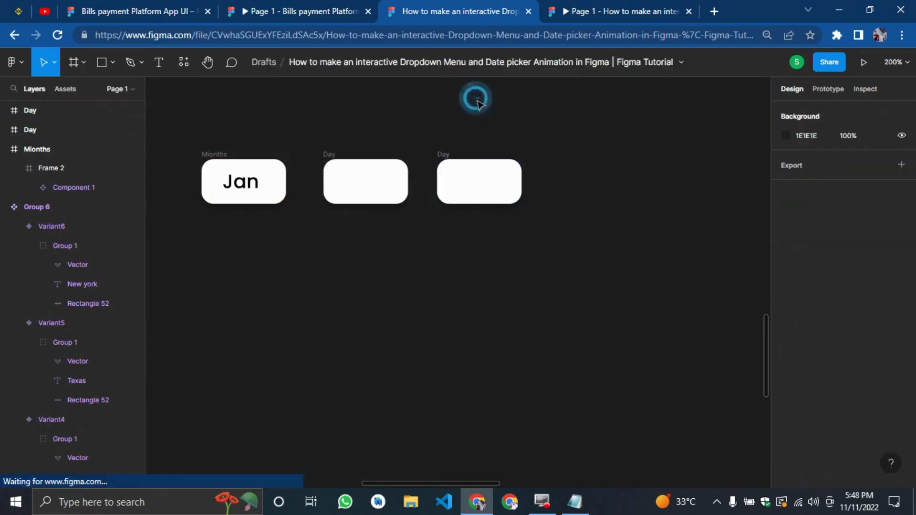
left_click(442, 152)
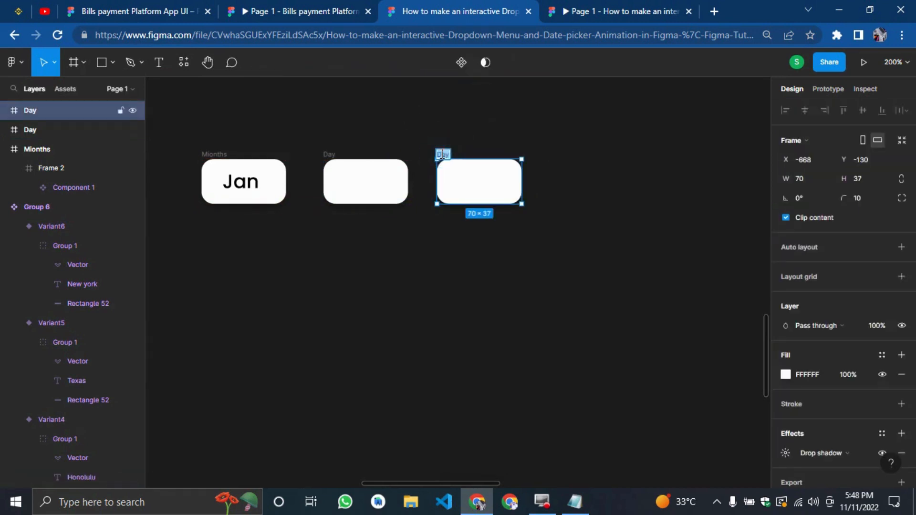
type("Year")
left_click(341, 351)
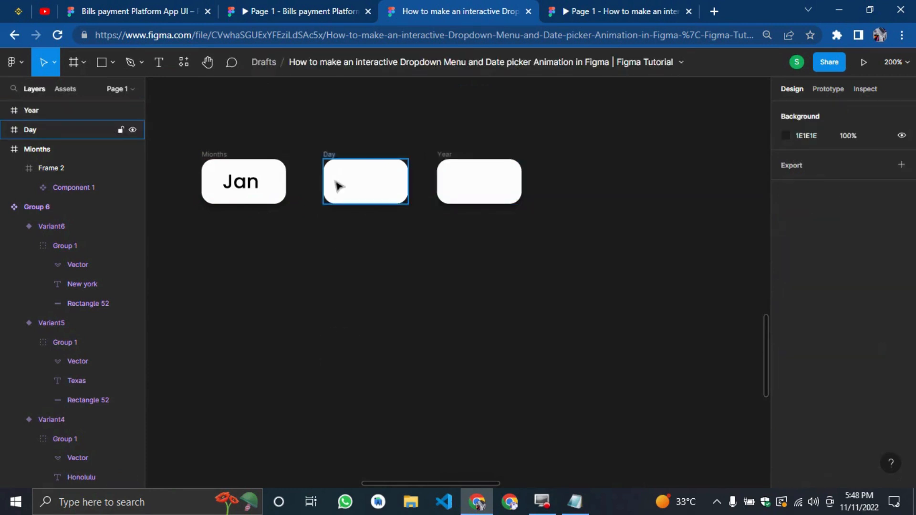
Step: Add the text "1" on the empty canvas beyond the Year frame and group it
left_click(163, 70)
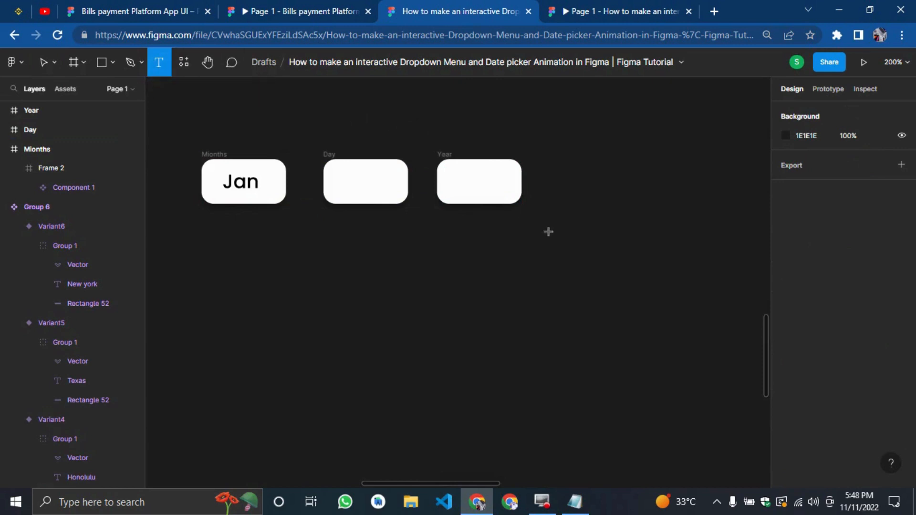
left_click(698, 286)
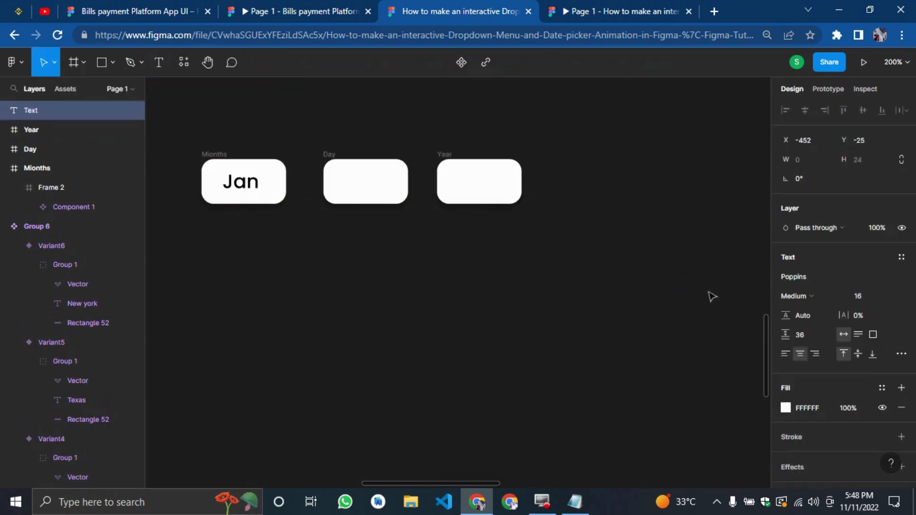
type("1")
key("Escape")
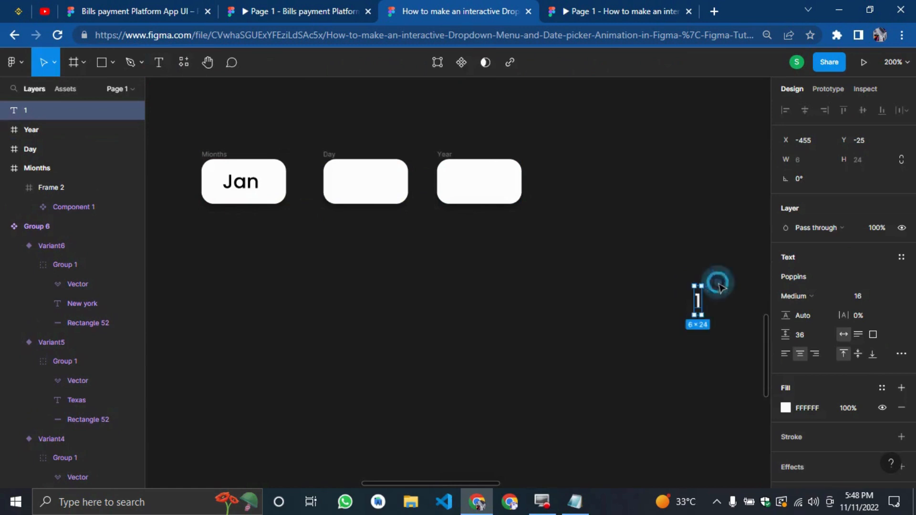
left_click(715, 363)
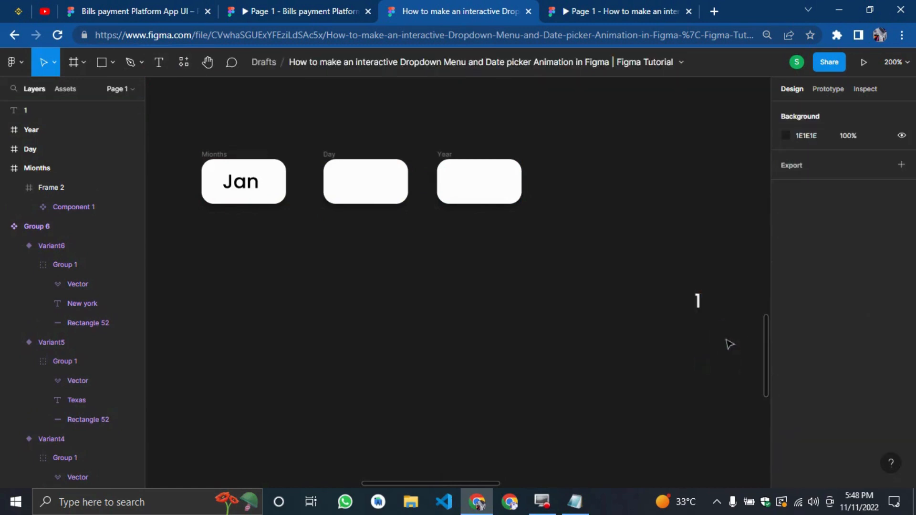
left_click_drag(725, 337, 663, 253)
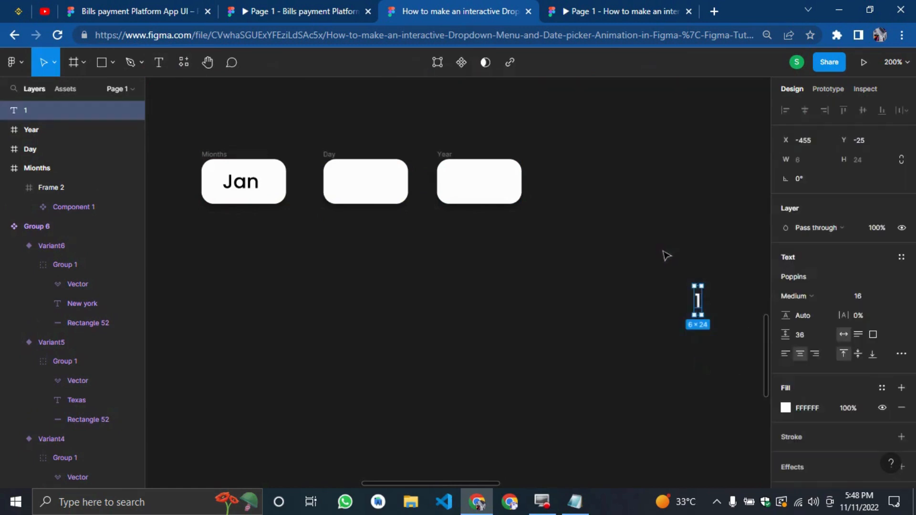
key("ctrl+g")
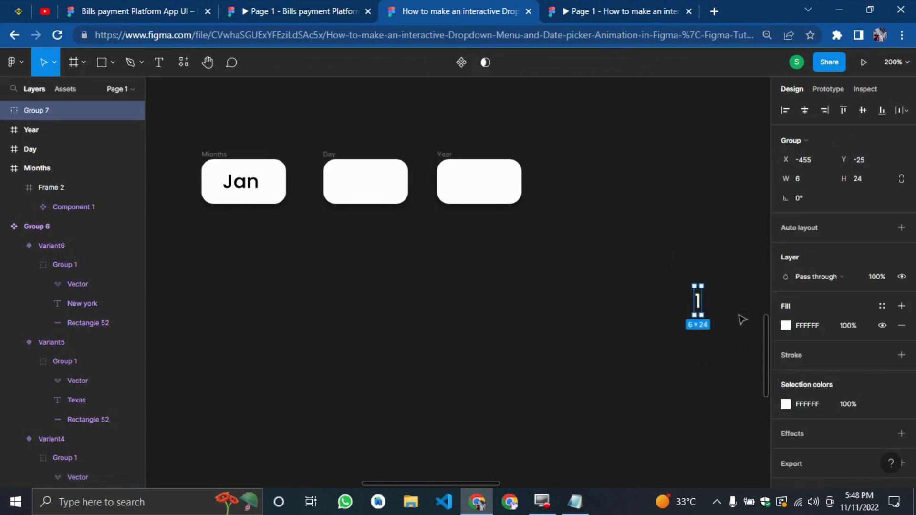
Step: Duplicate the grouped "1" and place the copy directly below the original, at Y -3
key("ctrl+d")
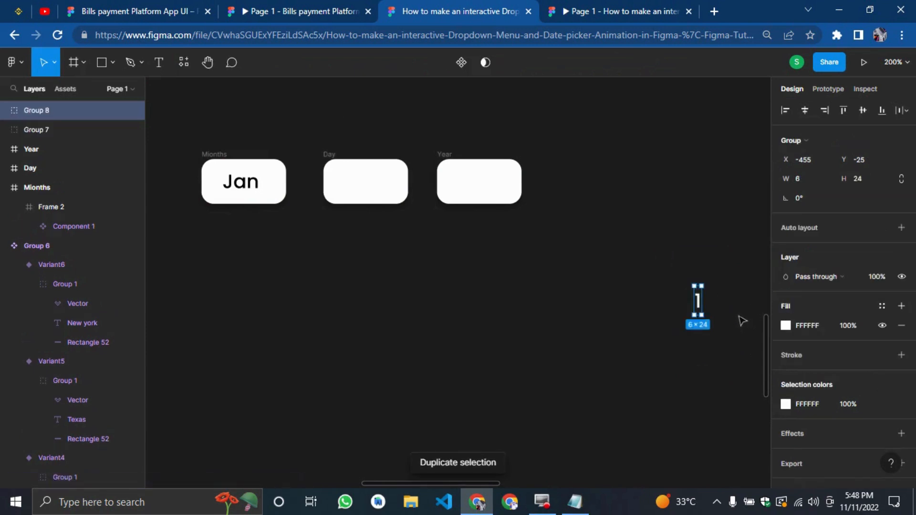
key("shift+Down")
key("shift+Down")
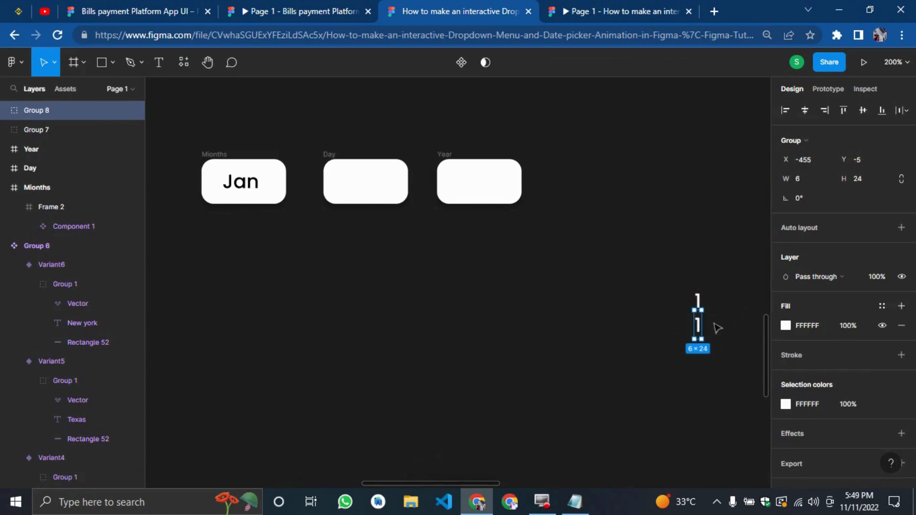
left_click_drag(697, 336, 699, 335)
Step: Repeat the offset duplication nine times to build an evenly spaced vertical column of eleven "1" groups
key("ctrl+d")
key("ctrl+d")
key("ctrl+d")
key("ctrl+d")
key("ctrl+d")
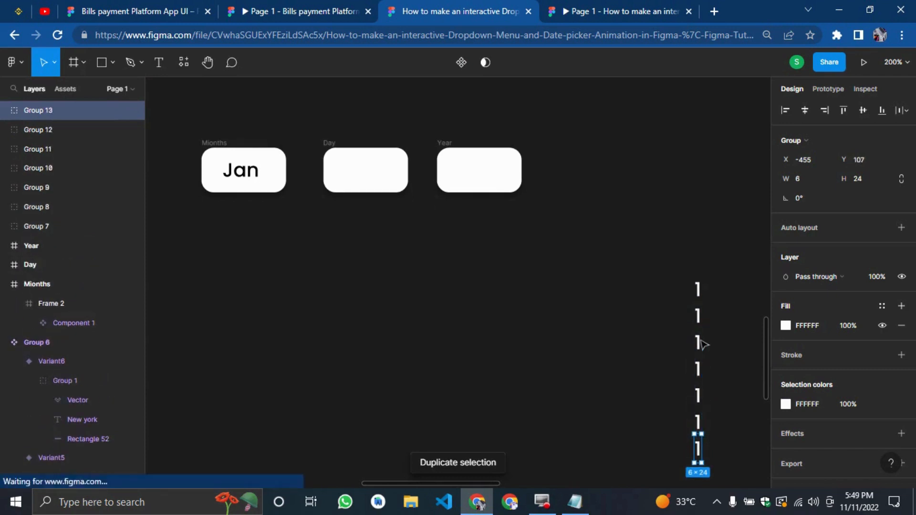
key("ctrl+d")
key("ctrl+d")
key("ctrl+d")
key("ctrl+d")
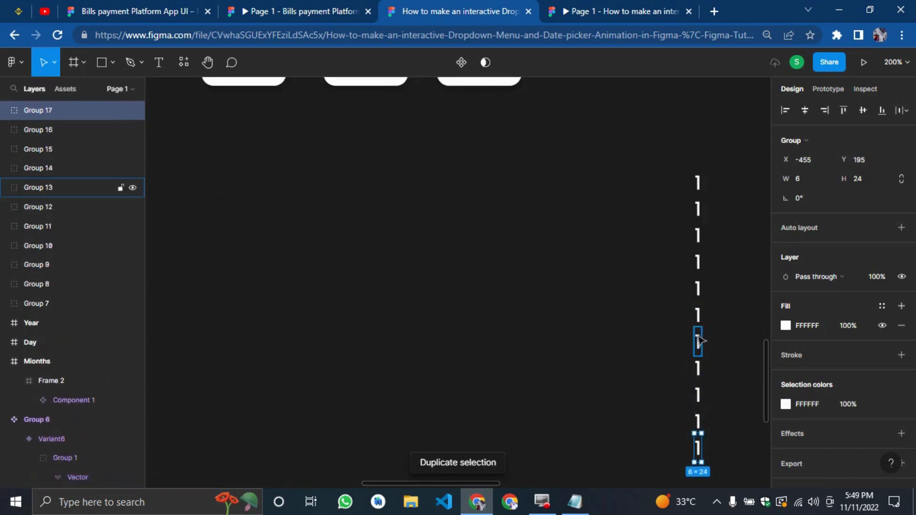
scroll(686, 285, "up", 2)
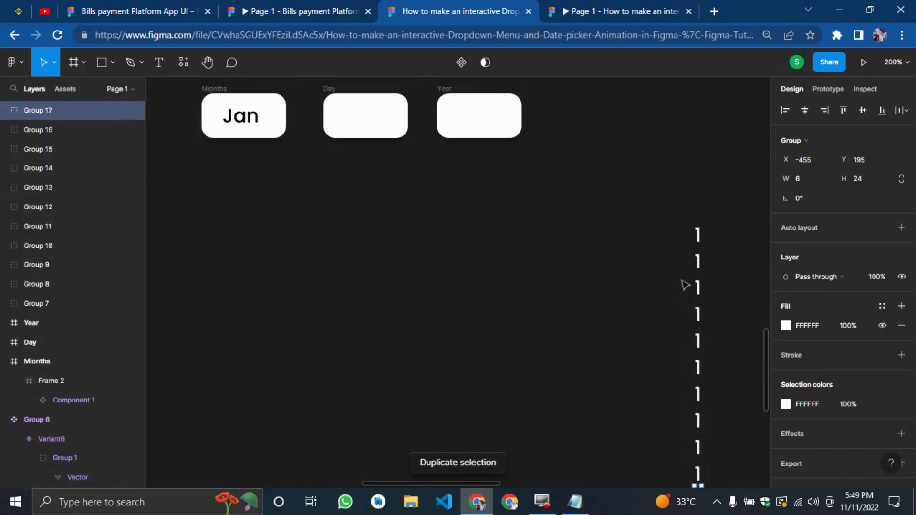
Step: Change the second through fifth numbers in the column to 2, 3, 4 and 5
double_click(697, 260)
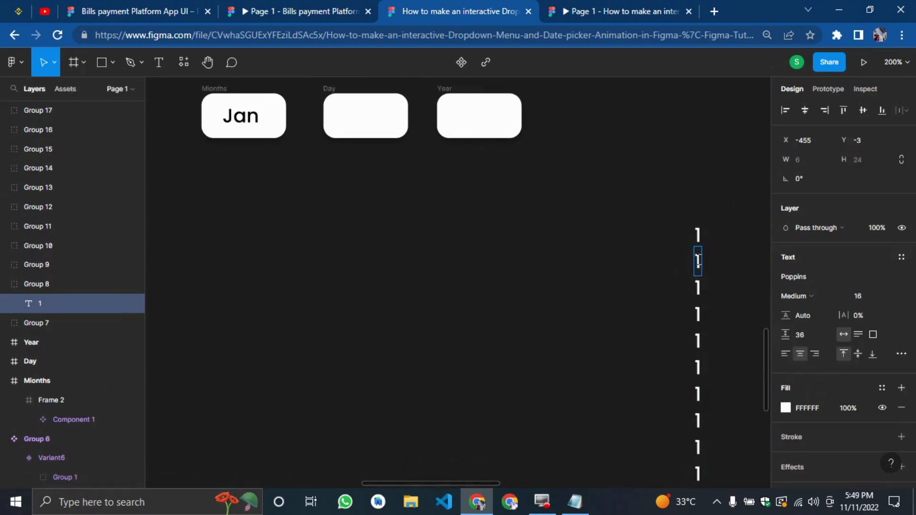
type("2")
double_click(697, 287)
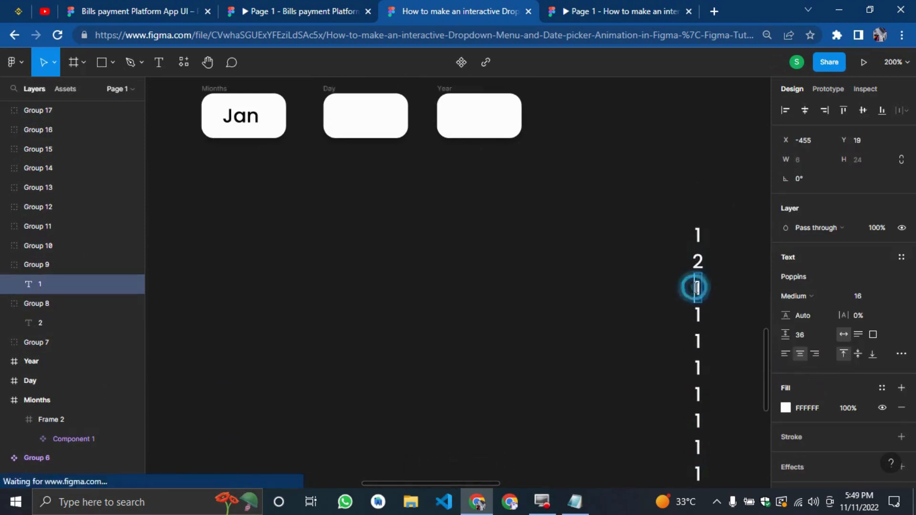
type("3")
double_click(698, 312)
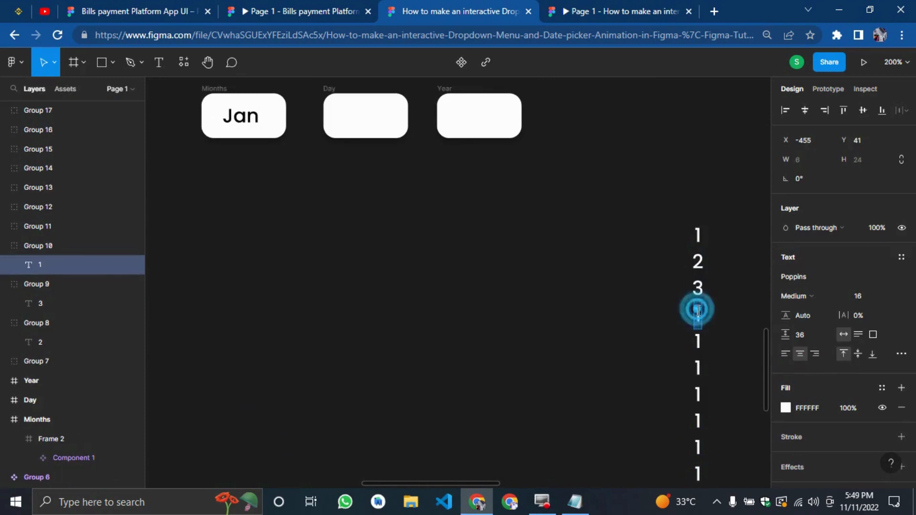
type("4")
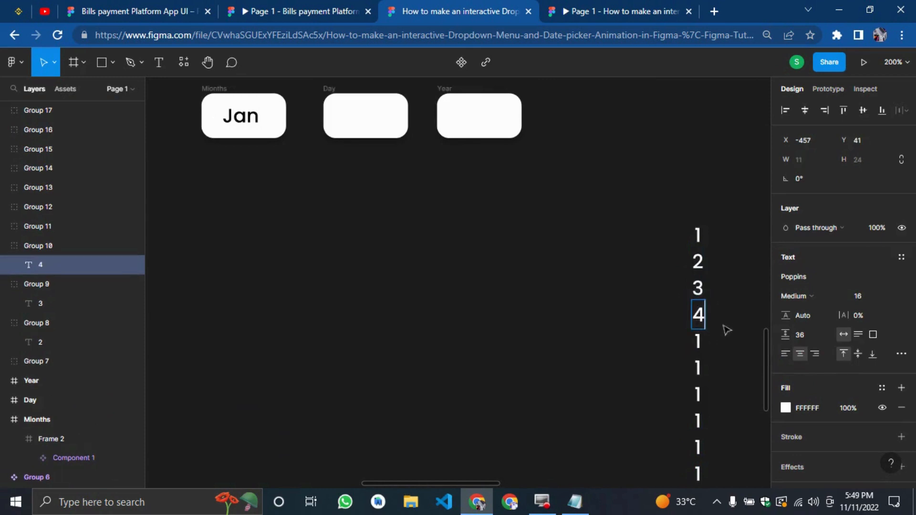
double_click(698, 341)
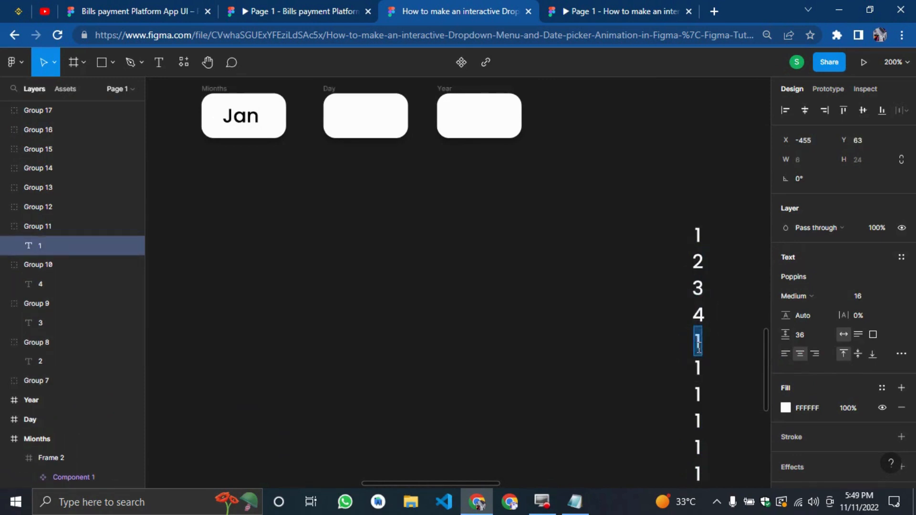
type("4")
key("BackSpace")
type("5")
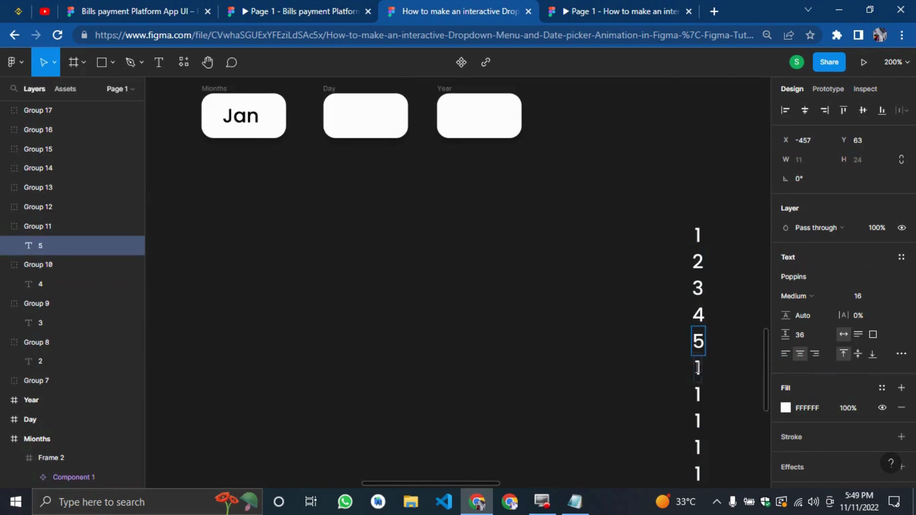
left_click(688, 374)
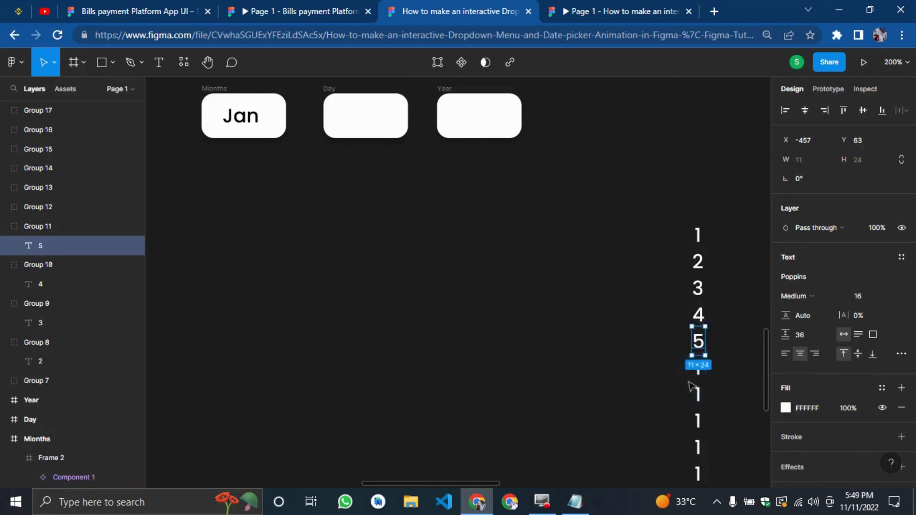
left_click(726, 404)
Step: Change the sixth and seventh numbers in the column to 6 and 7, keeping their positions
left_click_drag(699, 367, 693, 362)
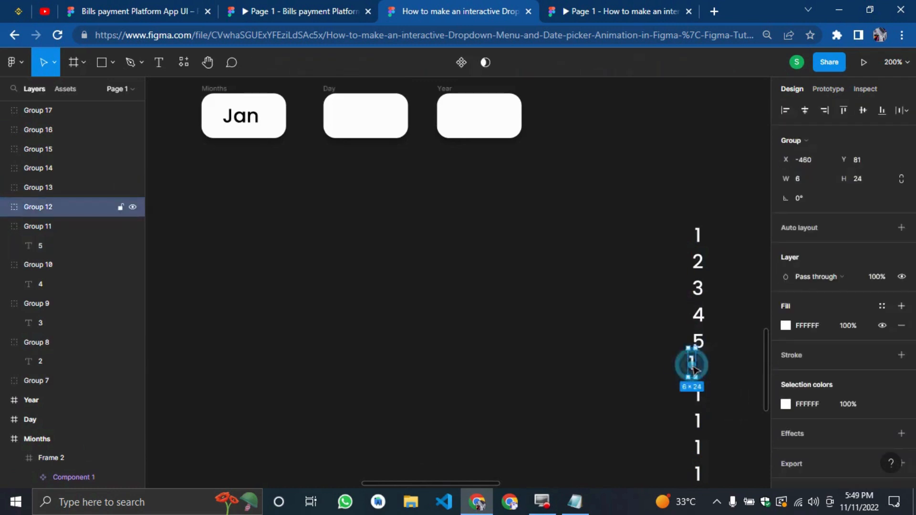
key("ctrl+z")
left_click(699, 370)
left_click(700, 370)
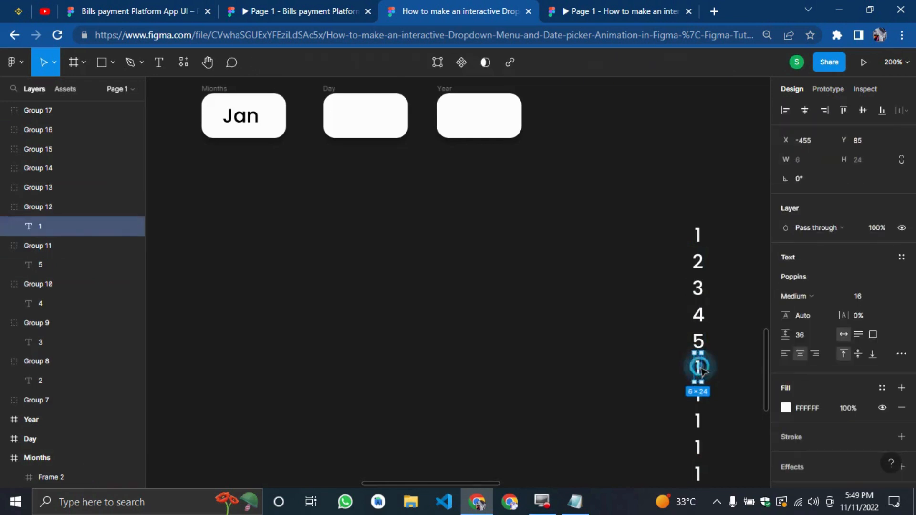
double_click(698, 370)
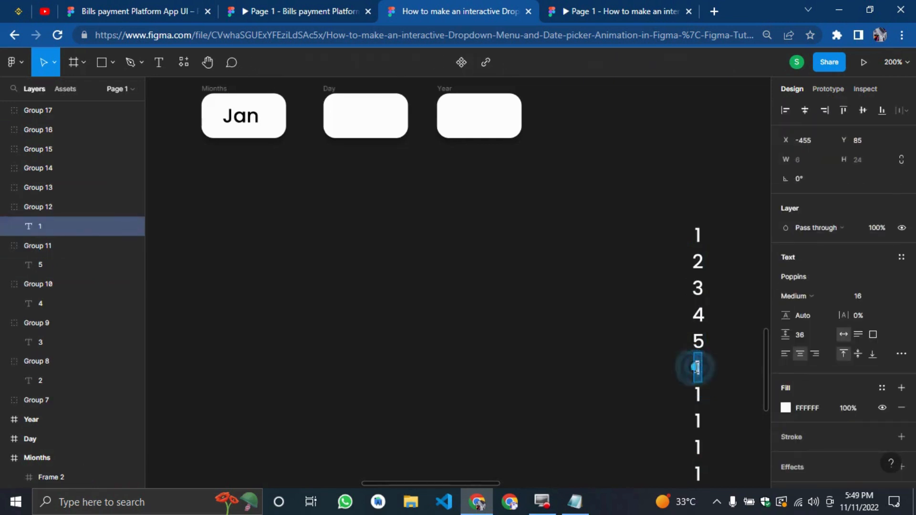
type("6")
scroll(698, 370, "down", 1)
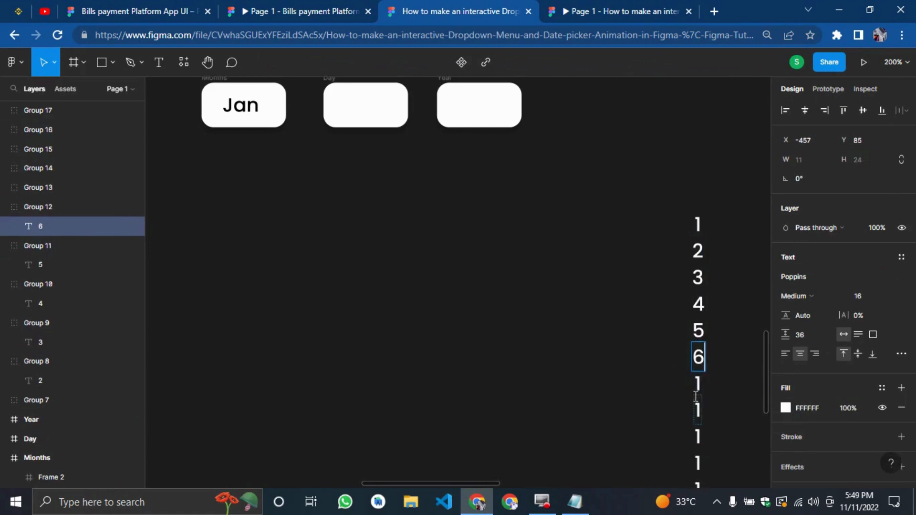
left_click(730, 379)
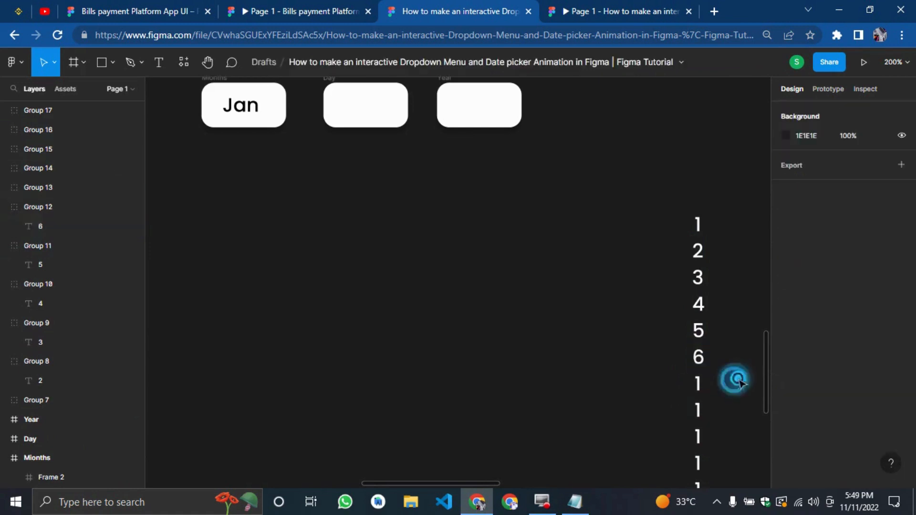
left_click(698, 384)
double_click(698, 384)
double_click(698, 384)
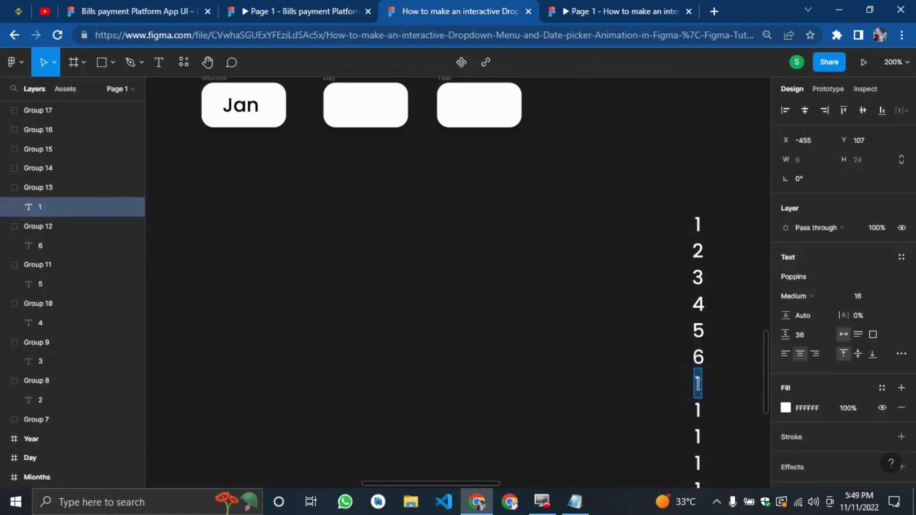
type("7")
scroll(698, 385, "down", 1)
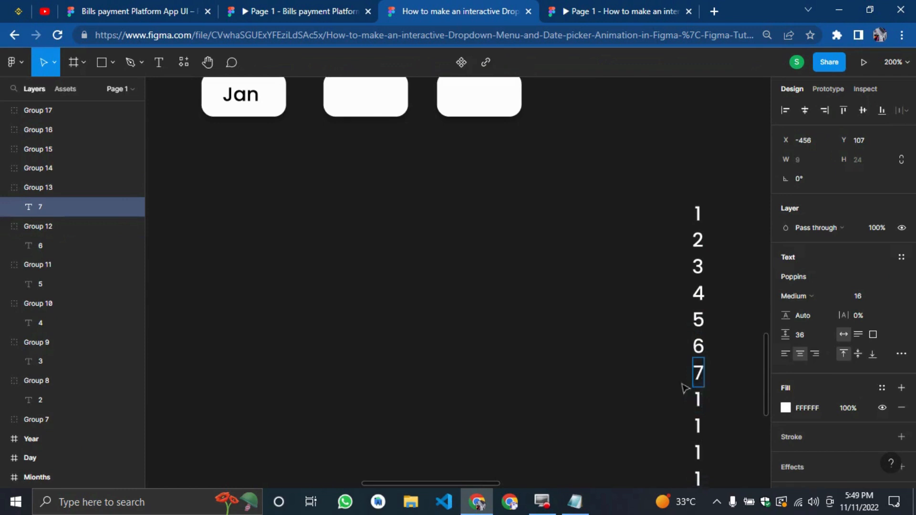
left_click(692, 403)
double_click(691, 408)
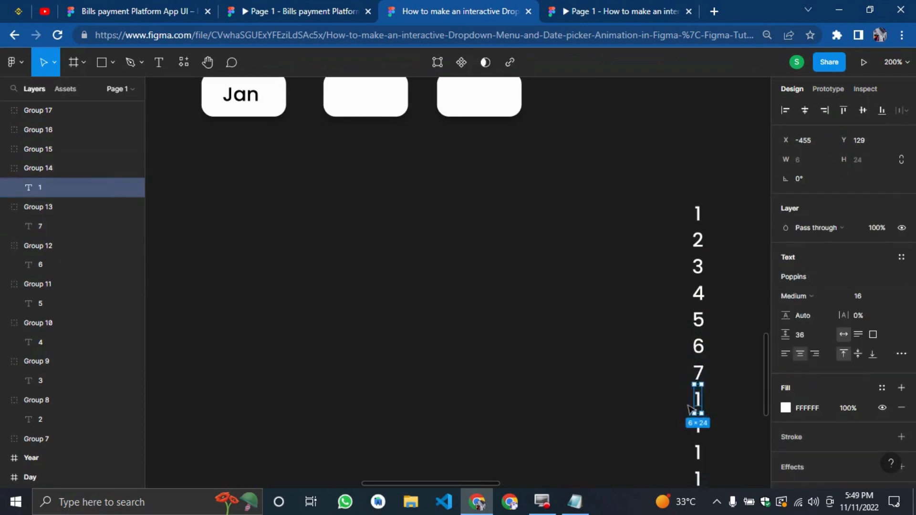
left_click_drag(696, 398, 766, 302)
key("ctrl+z")
Step: Change the eighth number in the column, directly below the 7, to 8
key("ctrl+plus")
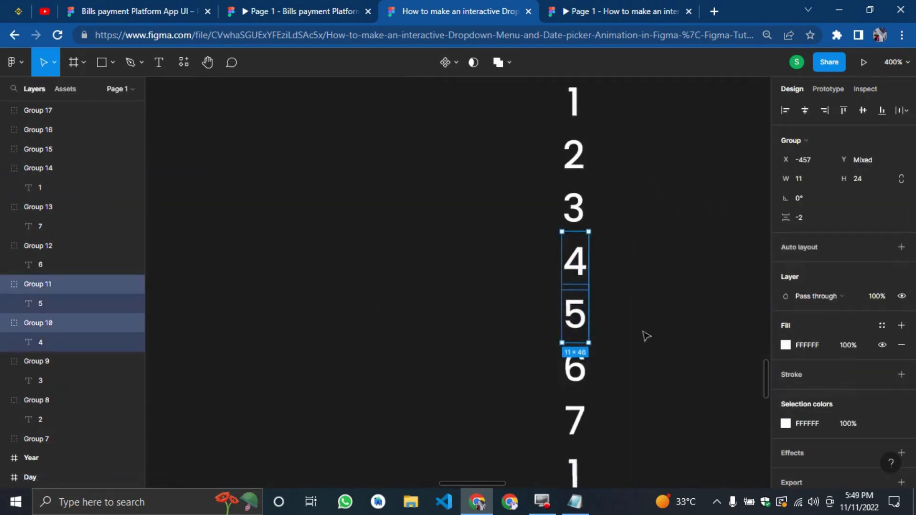
scroll(669, 315, "down", 4)
left_click(575, 272)
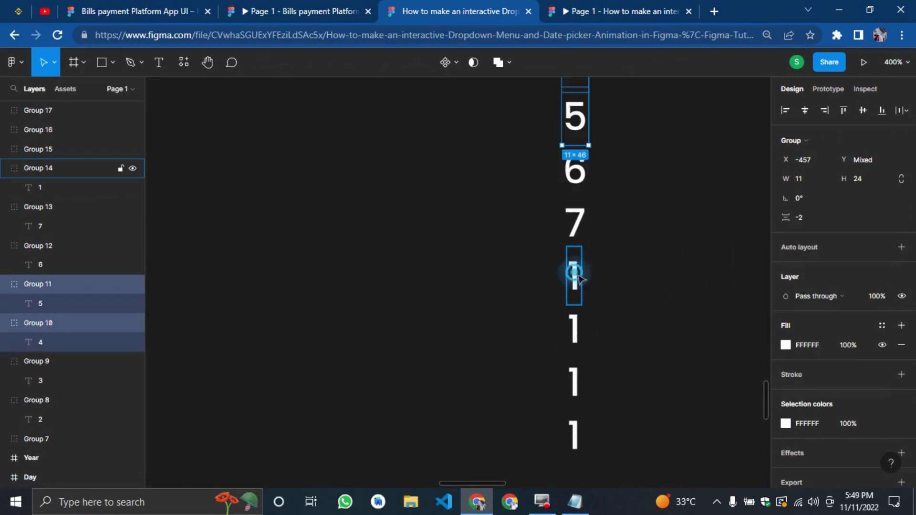
key("ctrl+z")
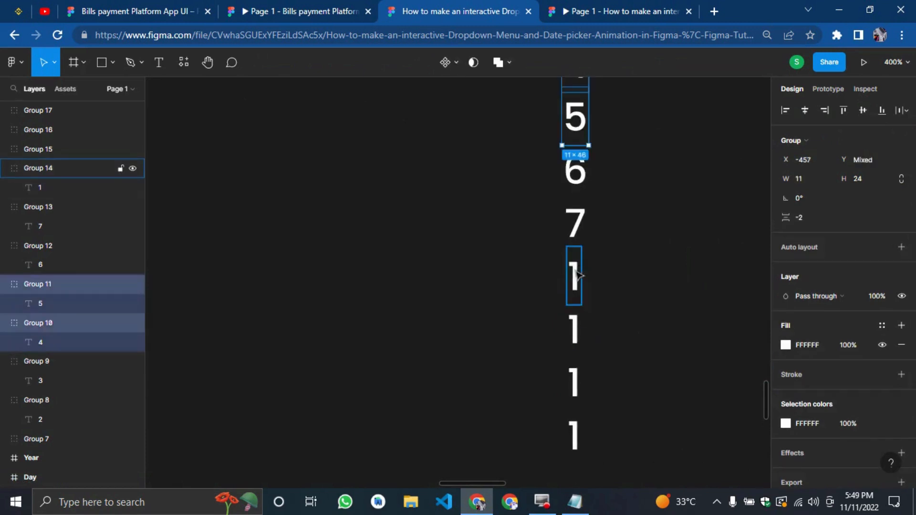
double_click(576, 270)
double_click(575, 272)
type("8")
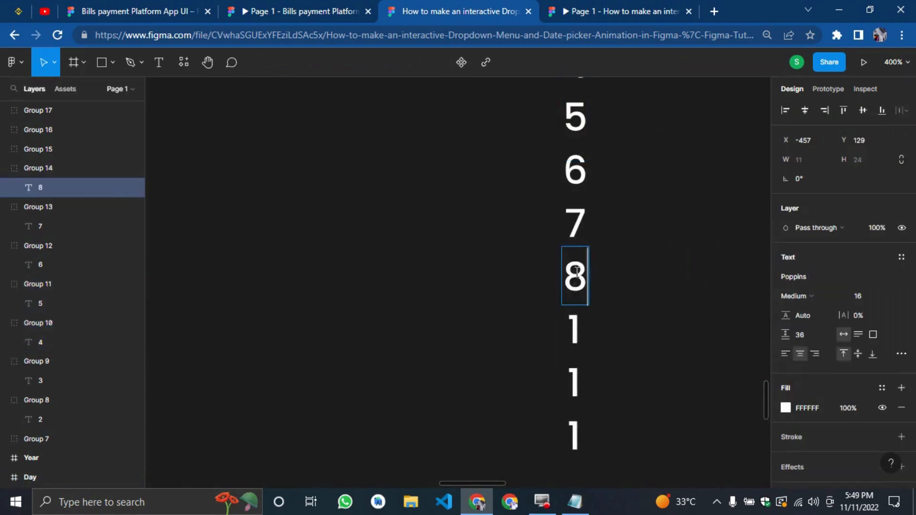
left_click(571, 328)
left_click(575, 322)
left_click_drag(575, 324, 578, 333)
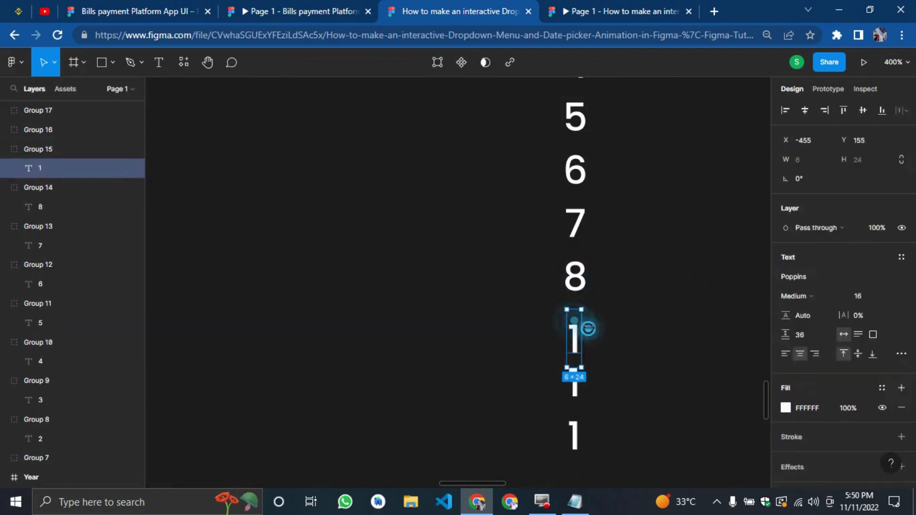
left_click(587, 329)
key("ctrl+z")
key("ctrl+z")
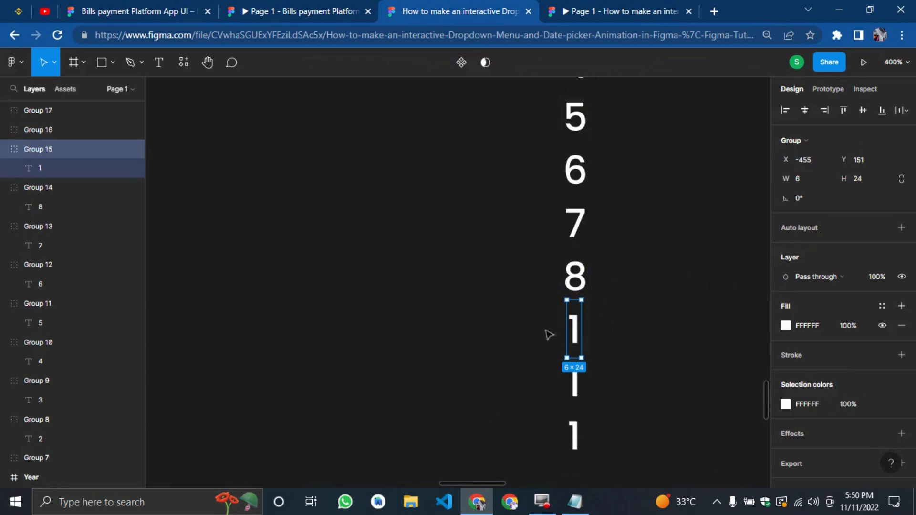
Step: Change the ninth and tenth numbers in the column to 9 and 10
double_click(576, 329)
double_click(575, 329)
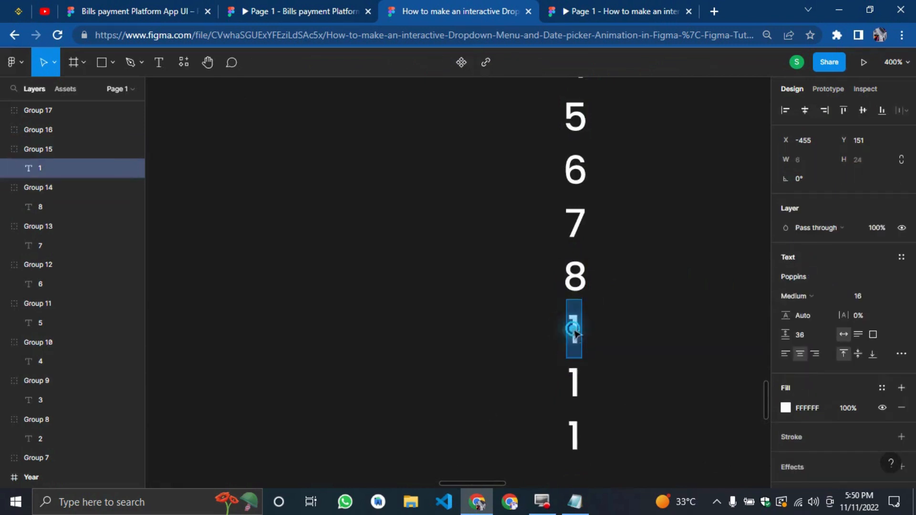
type("9")
double_click(575, 376)
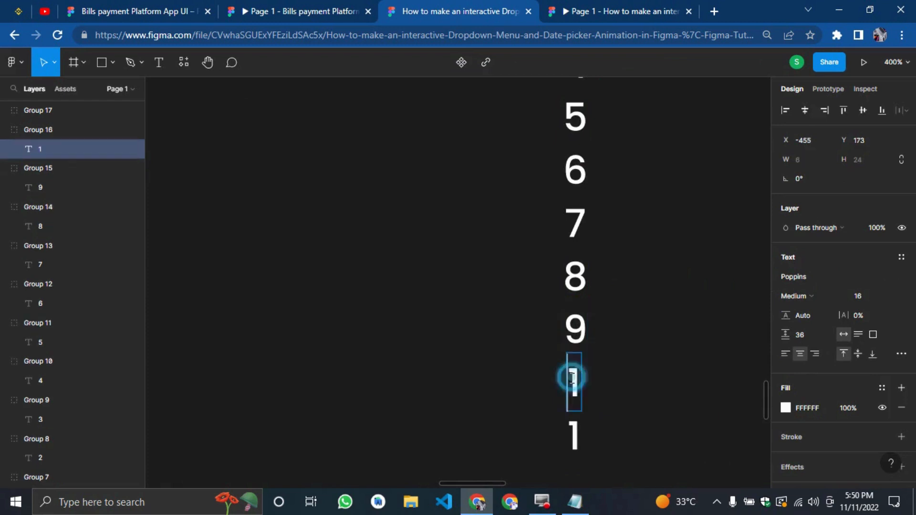
double_click(573, 378)
type("10")
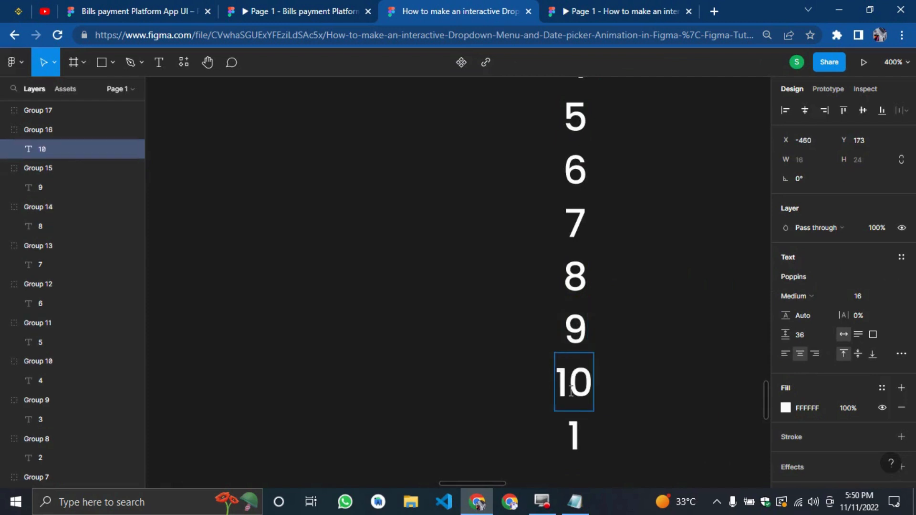
Step: Change the last number in the column, directly below the 10, to 11
double_click(575, 427)
type("11")
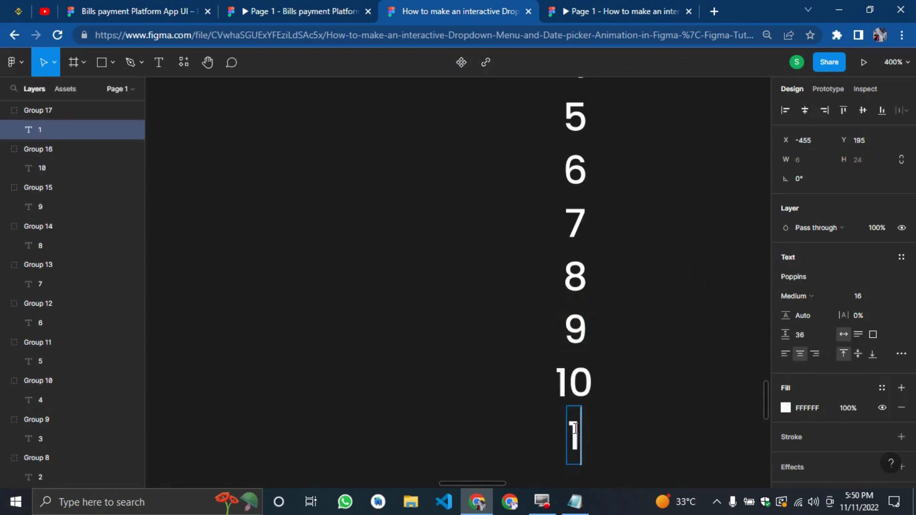
left_click(636, 374)
Step: Select all eleven numbers in the column and align them on their horizontal centers
scroll(640, 377, "up", 8)
left_click_drag(507, 180, 663, 438)
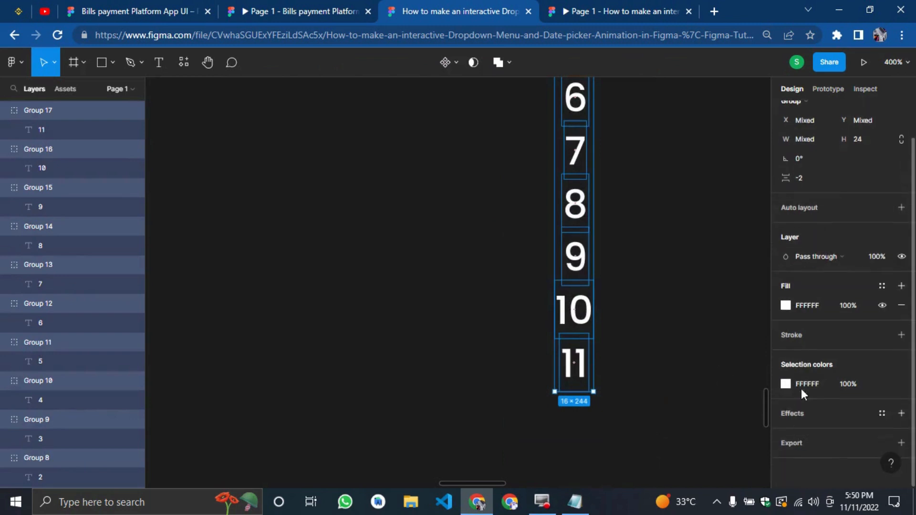
left_click(797, 110)
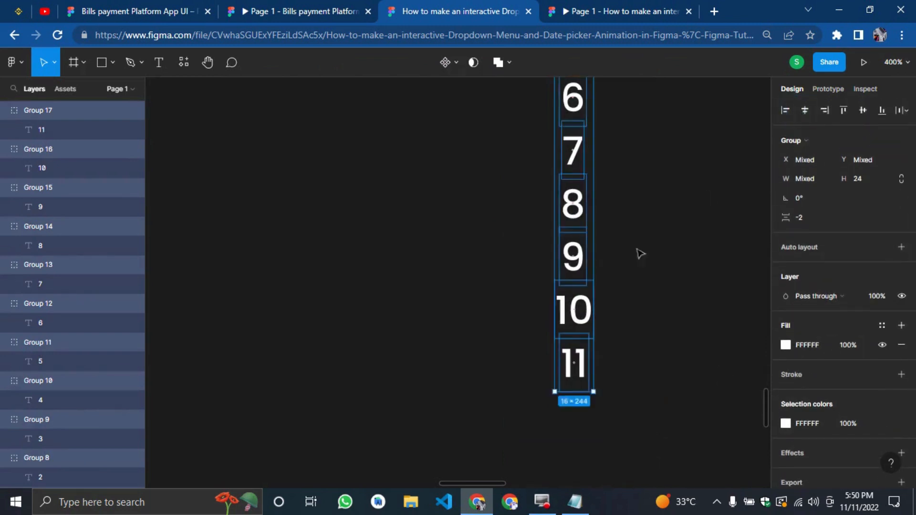
scroll(601, 306, "up", 5)
Step: Set the fill of the selected number column to black, 000000
key("shift+0")
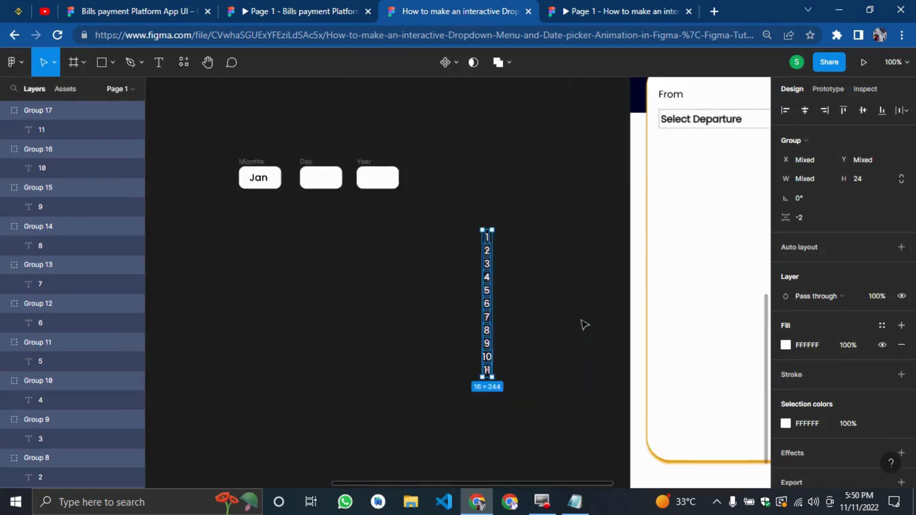
key("plus")
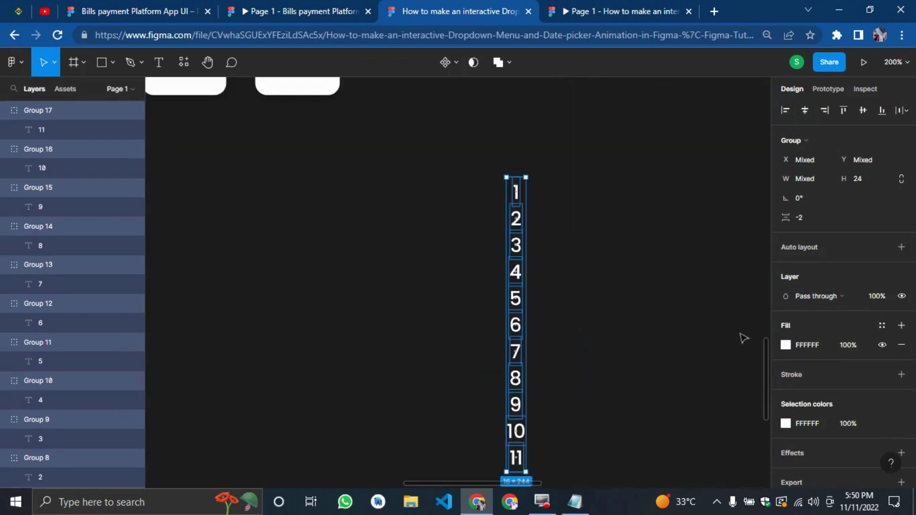
left_click(784, 344)
left_click_drag(650, 256, 600, 331)
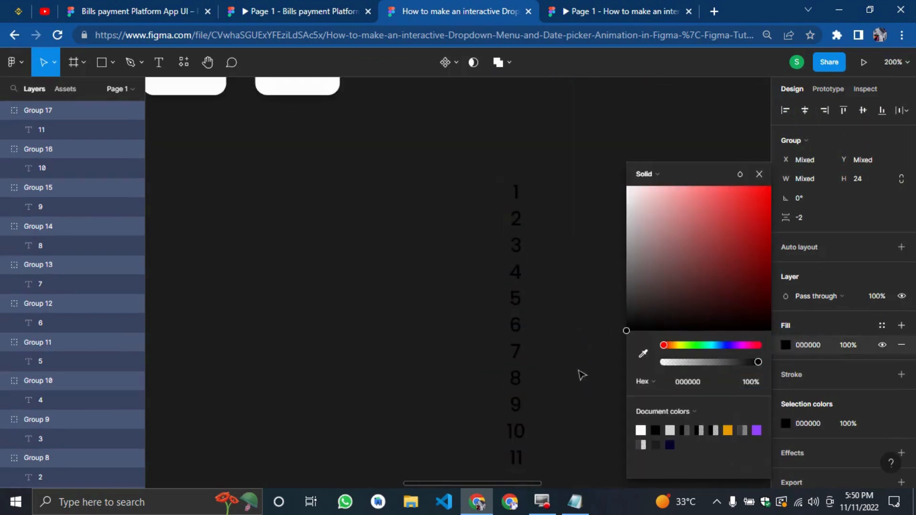
scroll(577, 380, "up", 1)
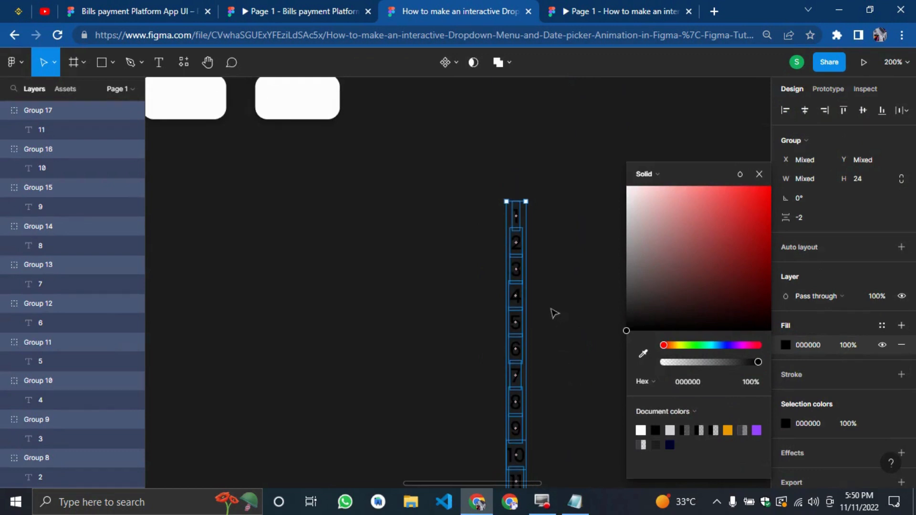
left_click(760, 174)
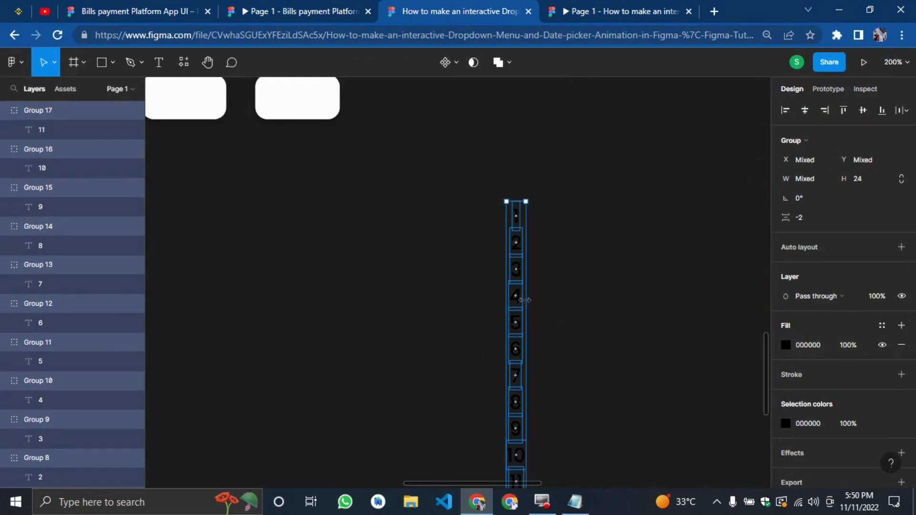
Step: Turn the selected numbers into a single component and wrap it in a frame
left_click(446, 62)
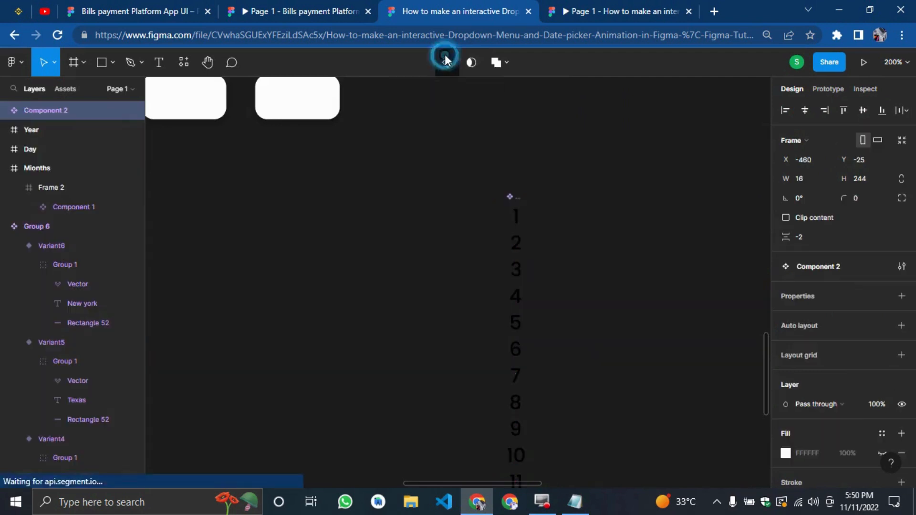
right_click(514, 249)
left_click(523, 267)
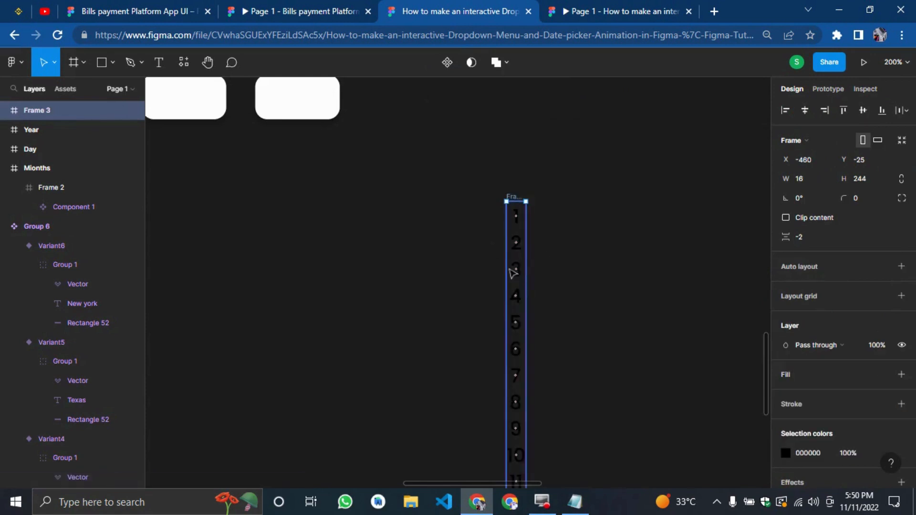
Step: Move the number column into the Day frame and nudge it to X 26, Y -15 so the 2 sits in the middle
left_click_drag(515, 256, 163, 98)
left_click_drag(162, 59, 355, 252)
key("Up")
key("Up")
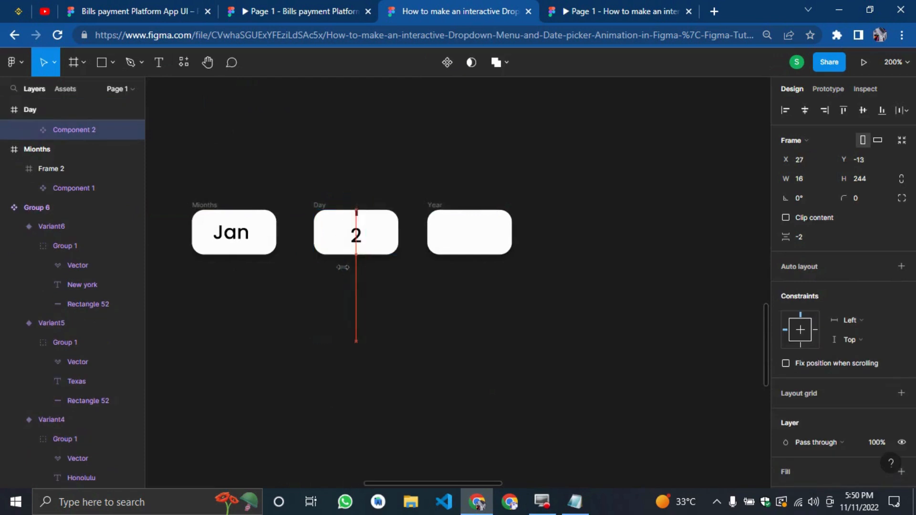
key("Up")
key("Left")
key("Left")
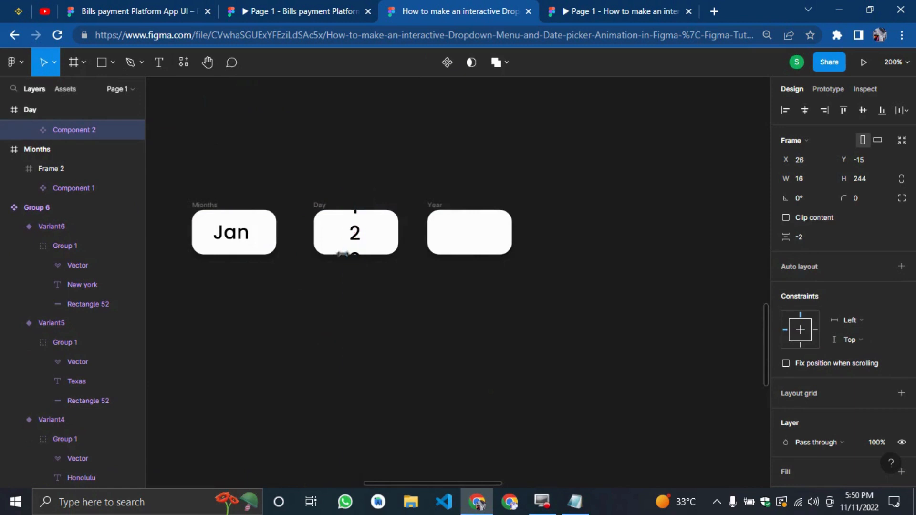
key("Right")
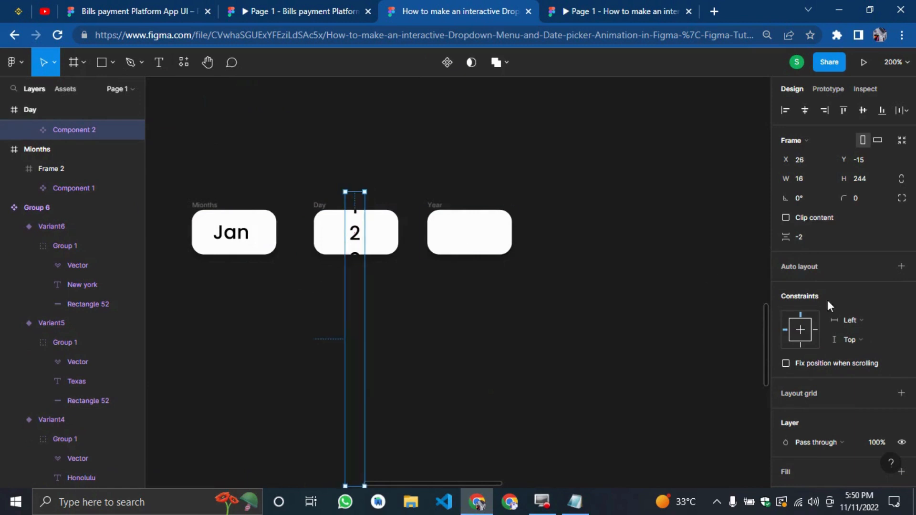
Step: Wrap the number component inside the Day frame in its own frame and turn on content clipping for it
scroll(827, 300, "down", 3)
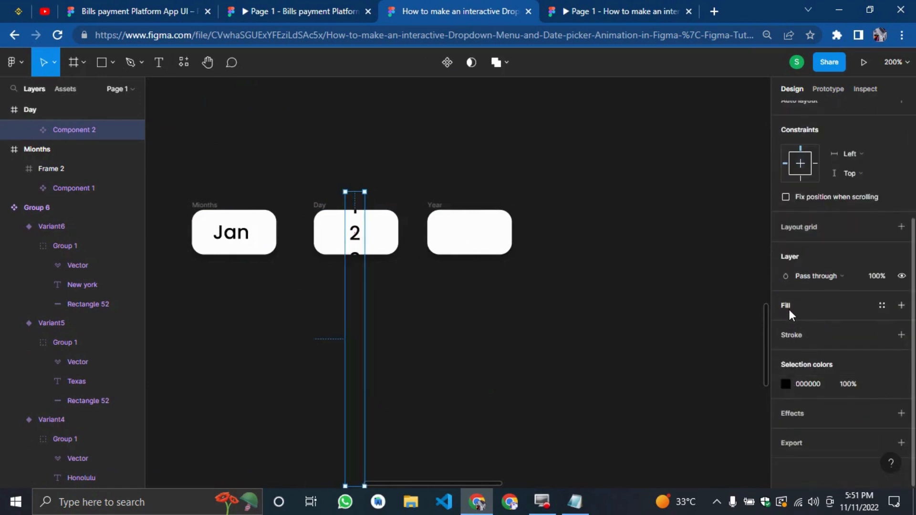
left_click(790, 310)
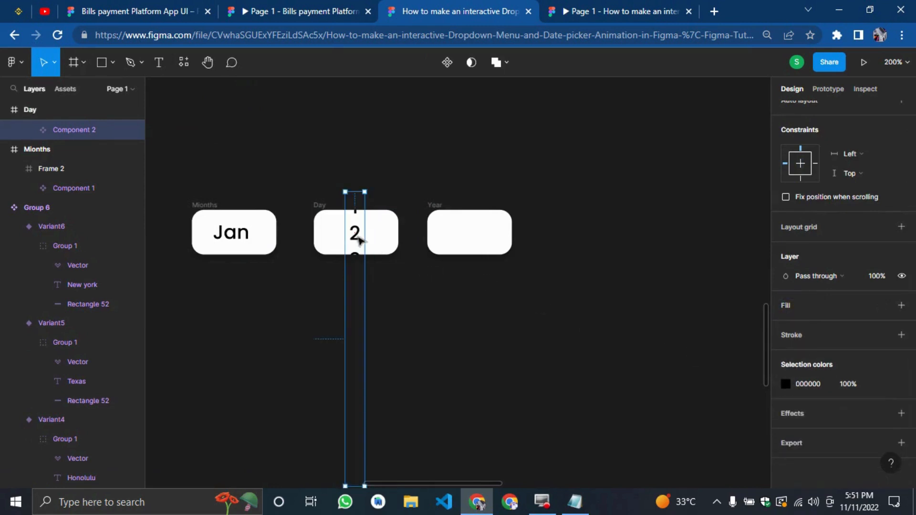
double_click(359, 240)
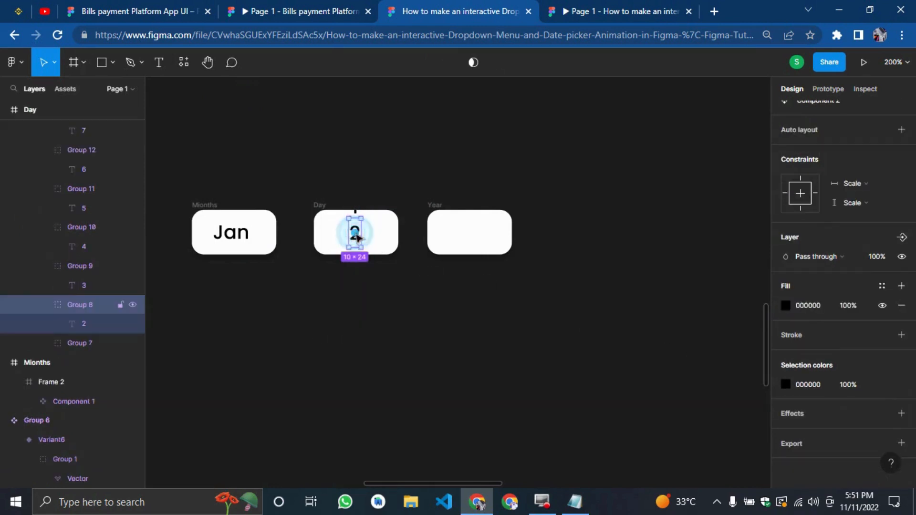
left_click(450, 329)
left_click(355, 229)
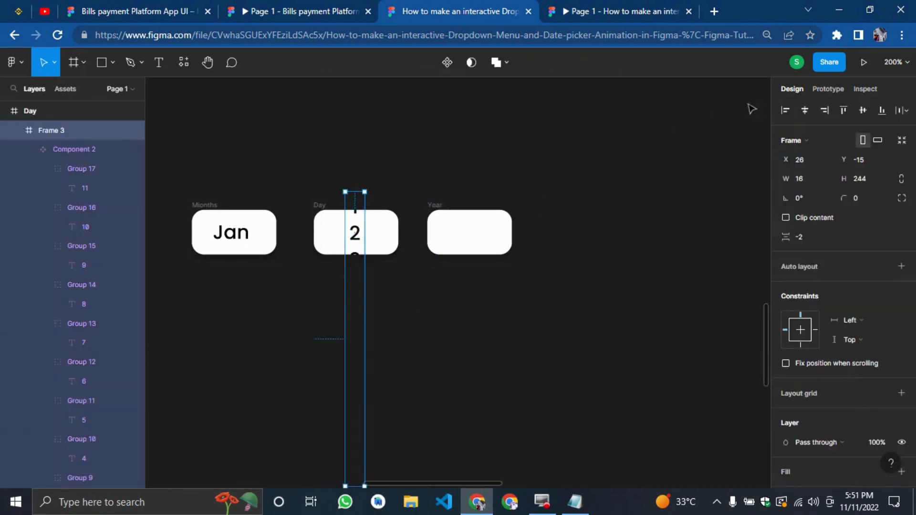
left_click(793, 215)
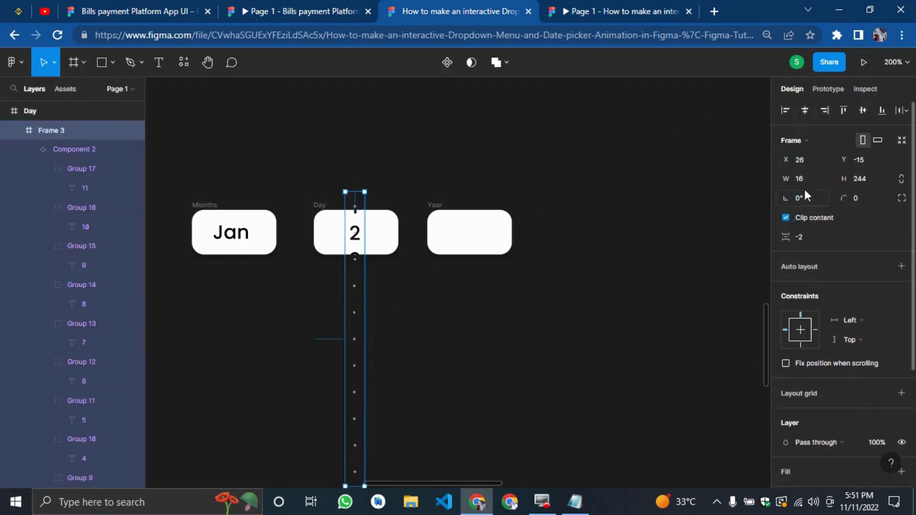
Step: Set the overflow scrolling of the frame around the day numbers to vertical
left_click(817, 92)
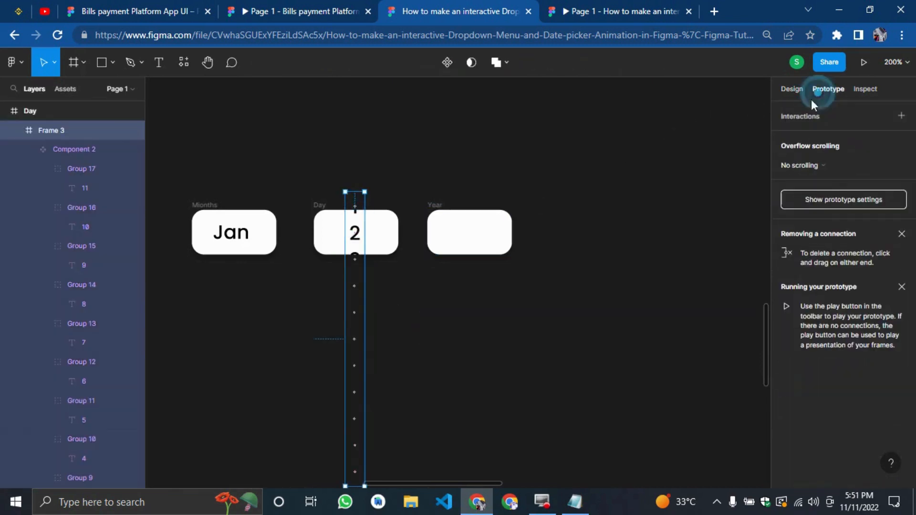
left_click(802, 173)
left_click(815, 192)
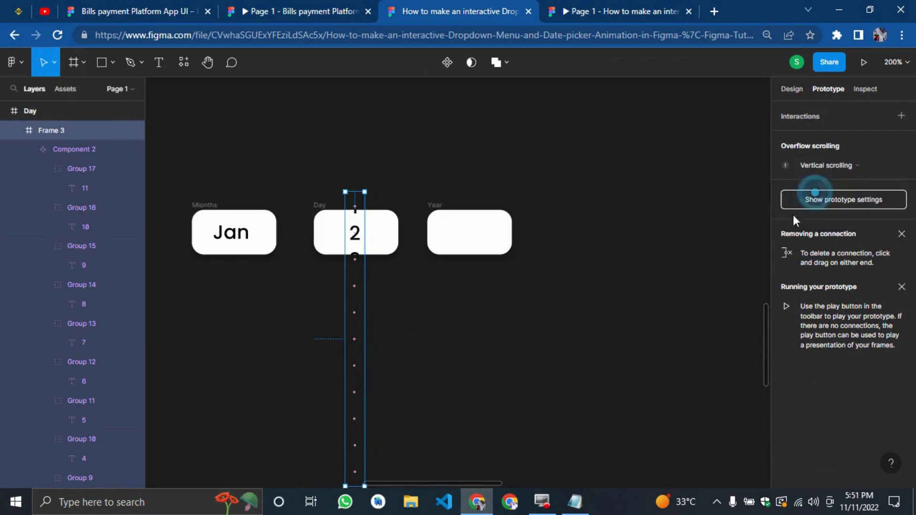
Step: Shorten the number column's frame from below to about 49 px high, and lower its top so only the 1 shows in the Day box
scroll(358, 387, "down", 4)
scroll(365, 331, "up", 1)
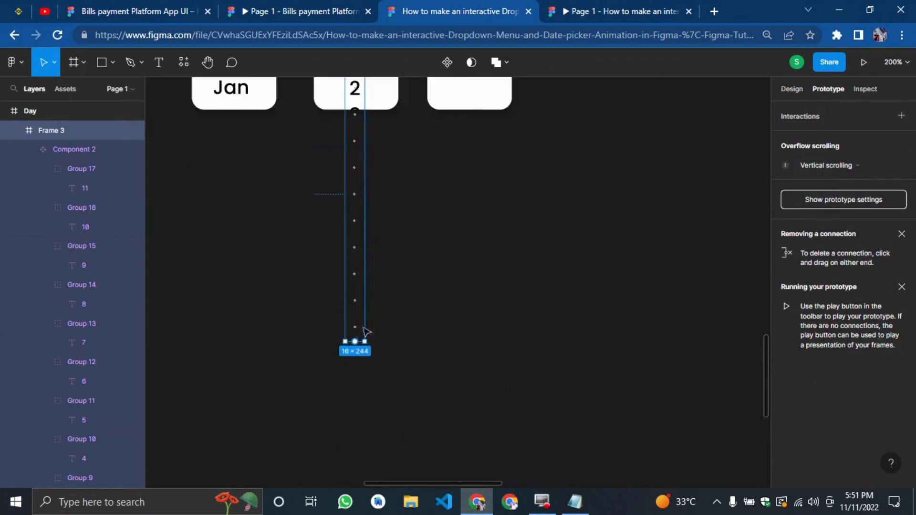
left_click(781, 92)
left_click_drag(354, 341, 353, 106)
scroll(365, 139, "up", 3)
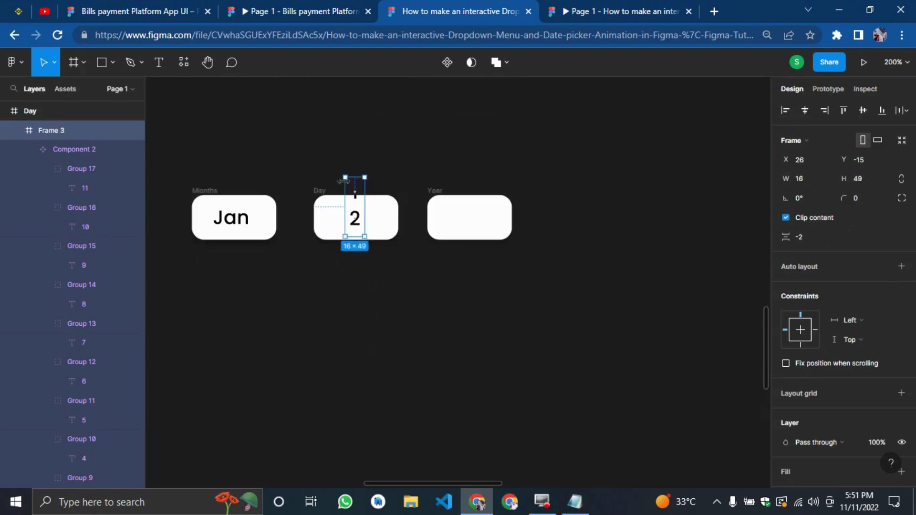
left_click_drag(360, 176, 377, 205)
left_click(445, 149)
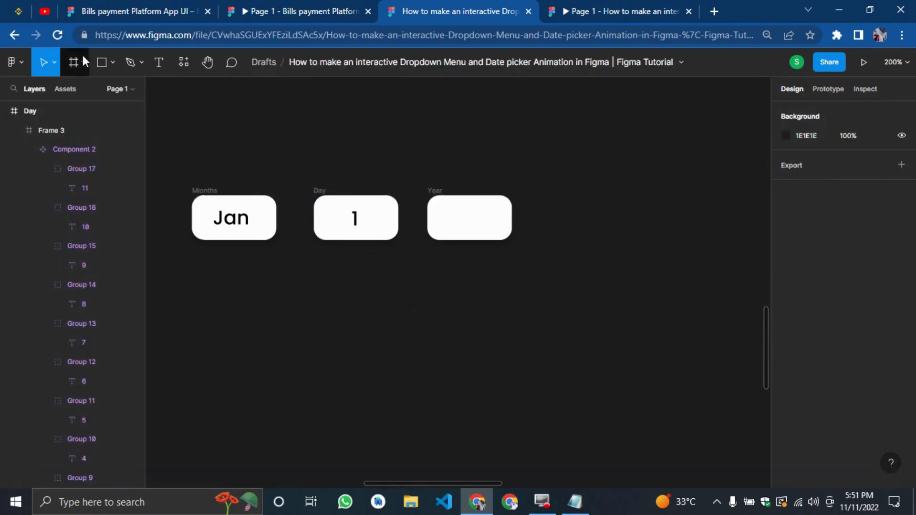
Step: Add the text 1992 beside the empty Year frame and turn it into a group
left_click(164, 66)
left_click(577, 205)
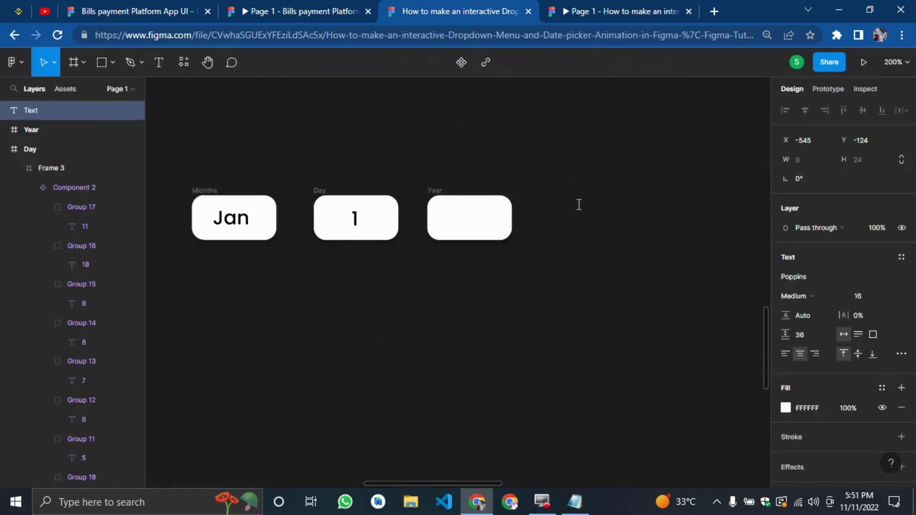
type("1992")
left_click(606, 178)
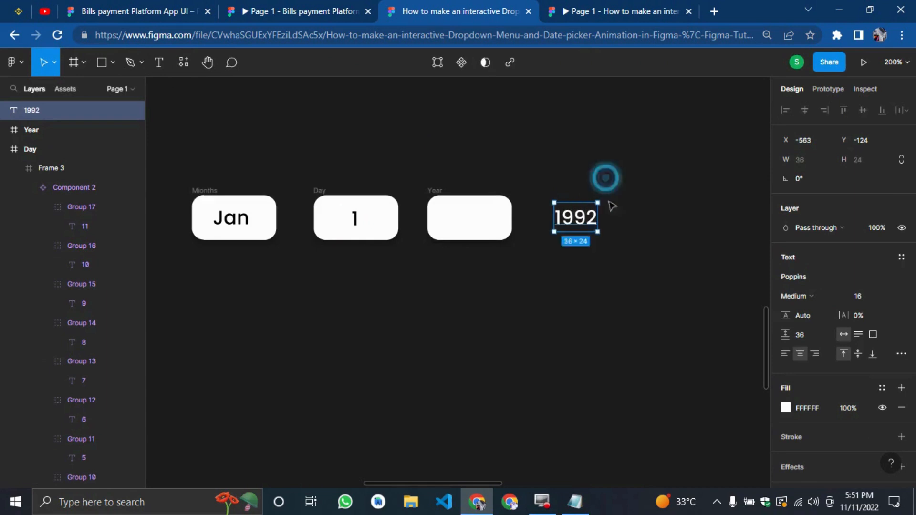
left_click_drag(618, 256, 555, 183)
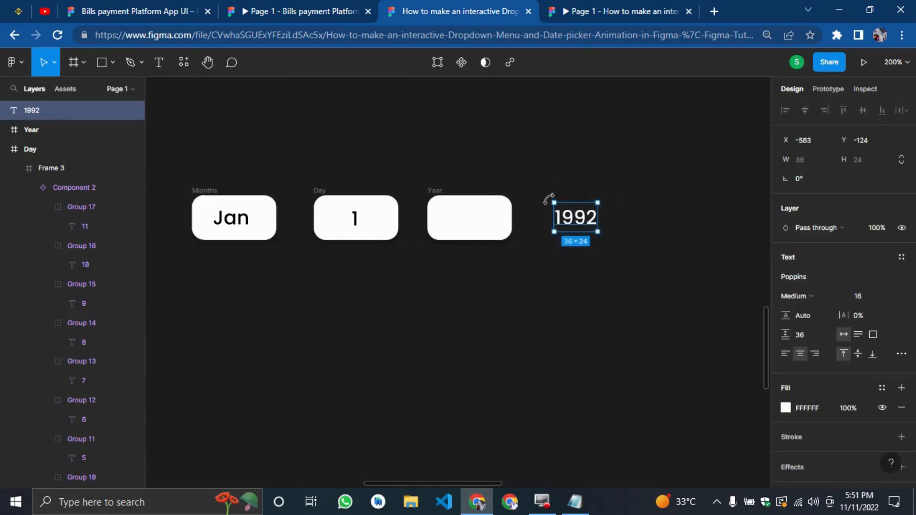
key("ctrl+g")
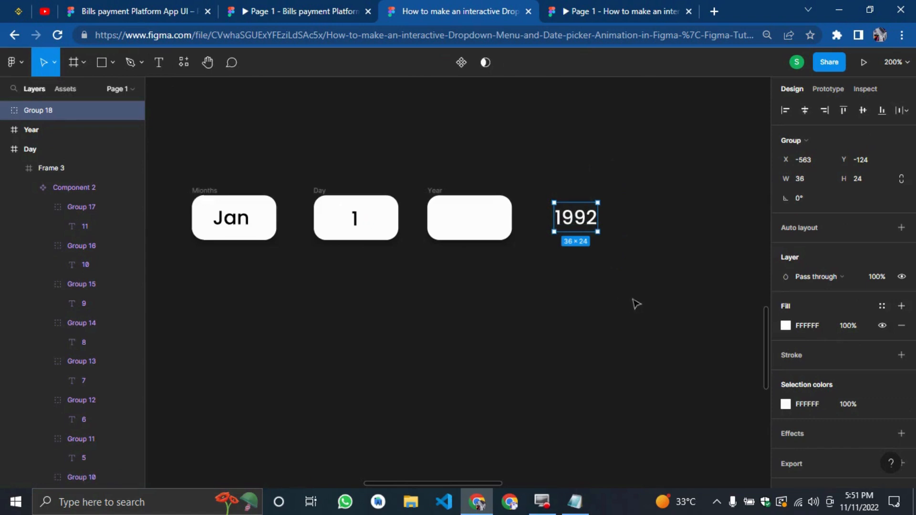
Step: Duplicate the 1992 group and place the copy directly below the original at Y -96
key("ctrl+d")
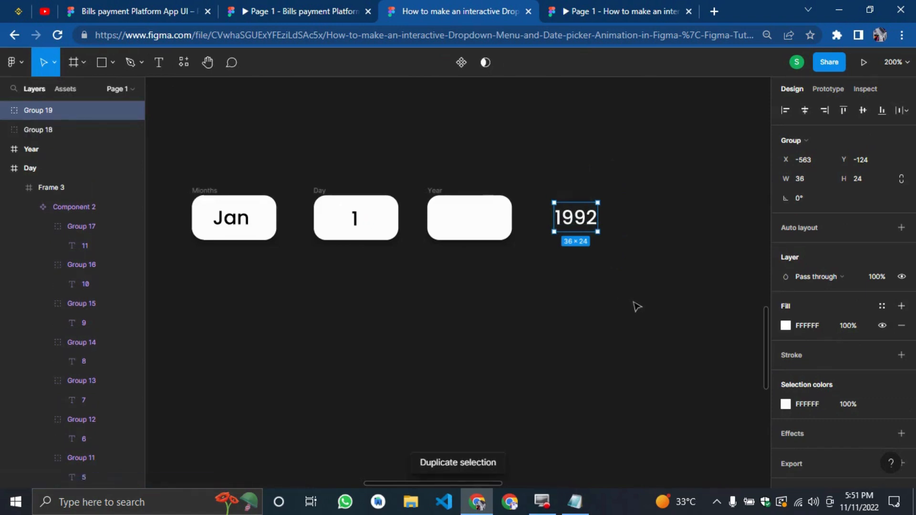
key("shift+Down")
key("shift+Down")
key("shift+Down")
key("Up")
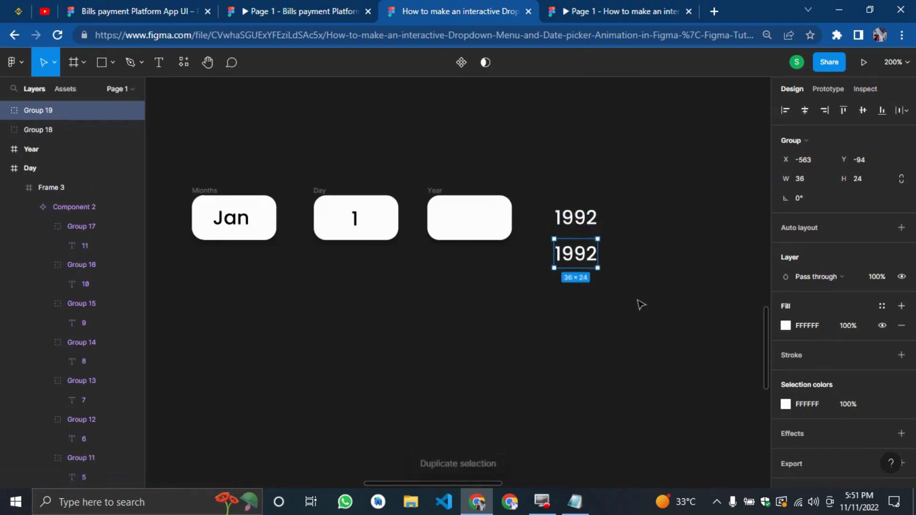
key("Up")
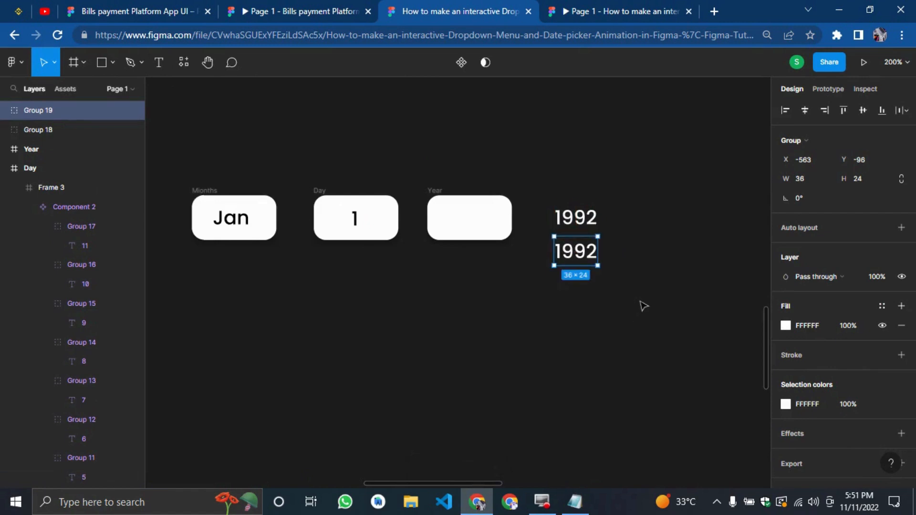
Step: Repeat the duplication six times to extend the year column to eight evenly spaced entries
key("ctrl+d")
key("ctrl+d")
key("ctrl+d")
key("ctrl+d")
key("ctrl+d")
key("ctrl+d")
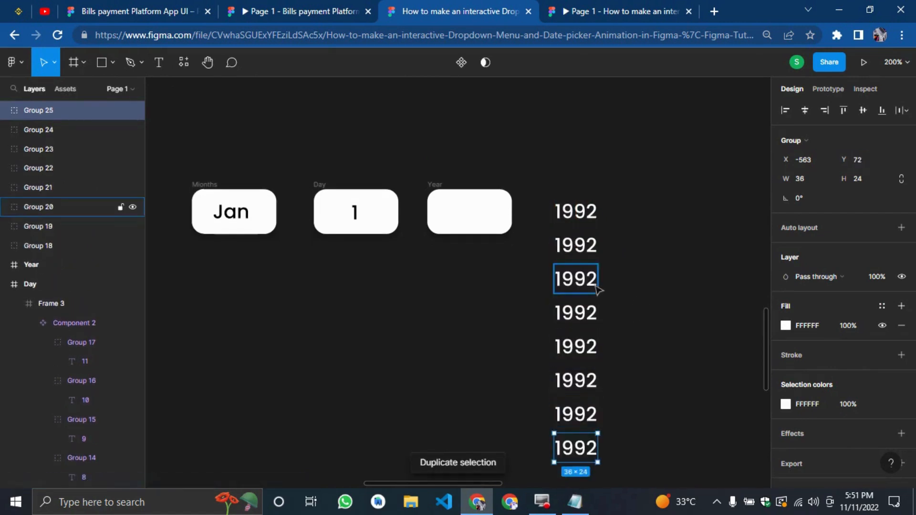
left_click_drag(535, 177, 605, 382)
left_click_drag(616, 432, 629, 471)
scroll(629, 471, "up", 1)
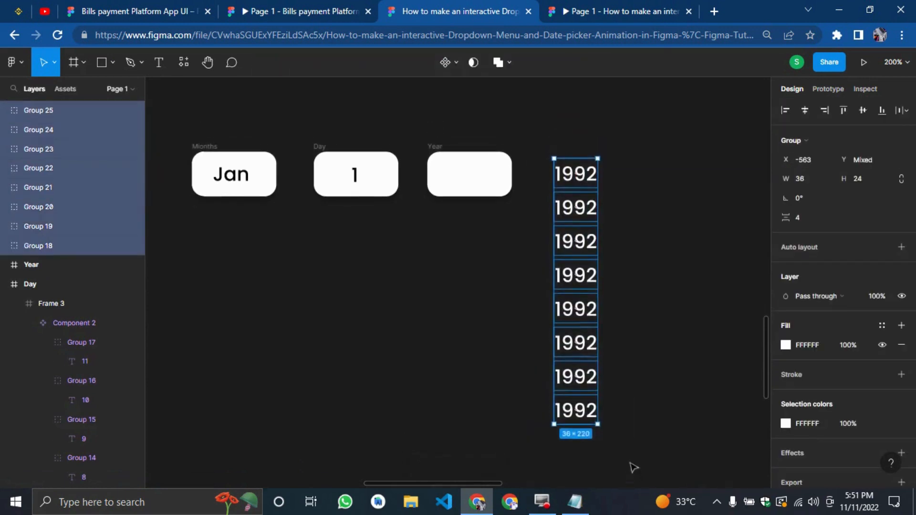
left_click(652, 410)
Step: Change the second entry in the year column to 1993
left_click(579, 208)
double_click(579, 208)
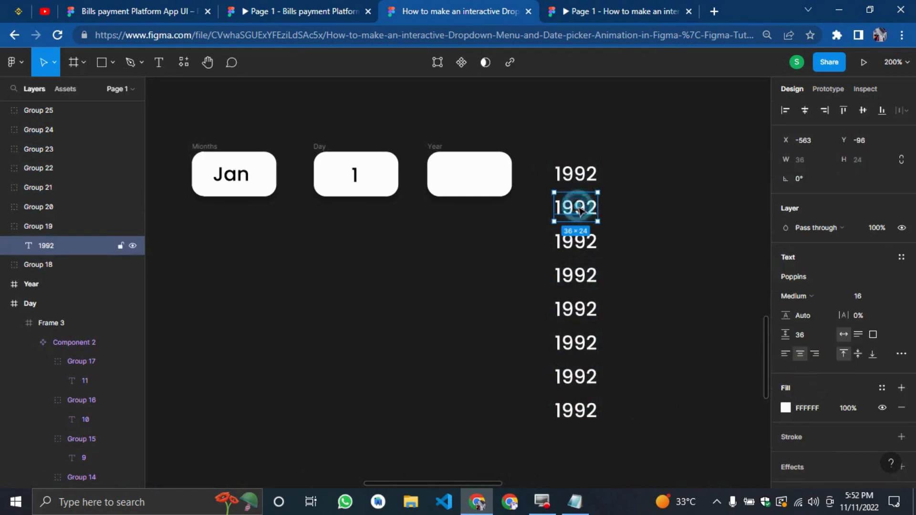
double_click(582, 207)
key("Right")
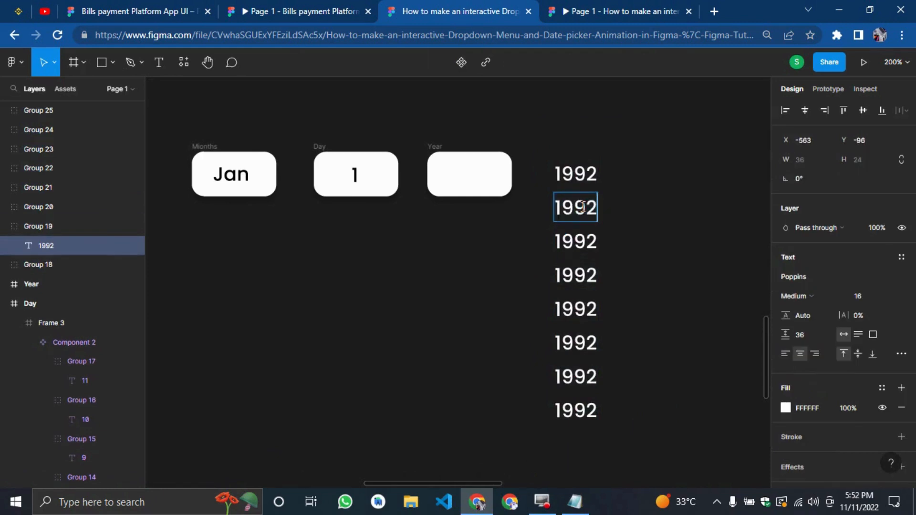
key("BackSpace")
type("3")
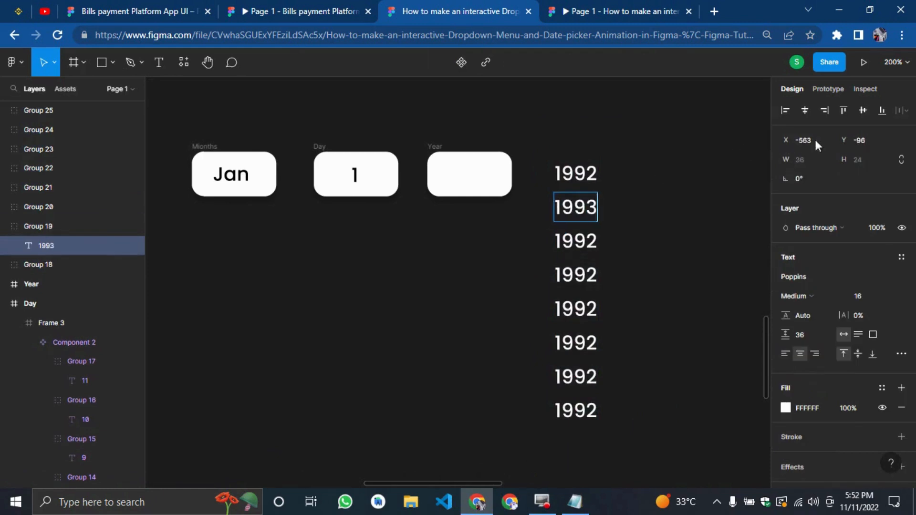
Step: Change the third, fourth and fifth entries in the year column to 1994, 1995 and 1996
left_click(589, 252)
double_click(593, 250)
key("BackSpace")
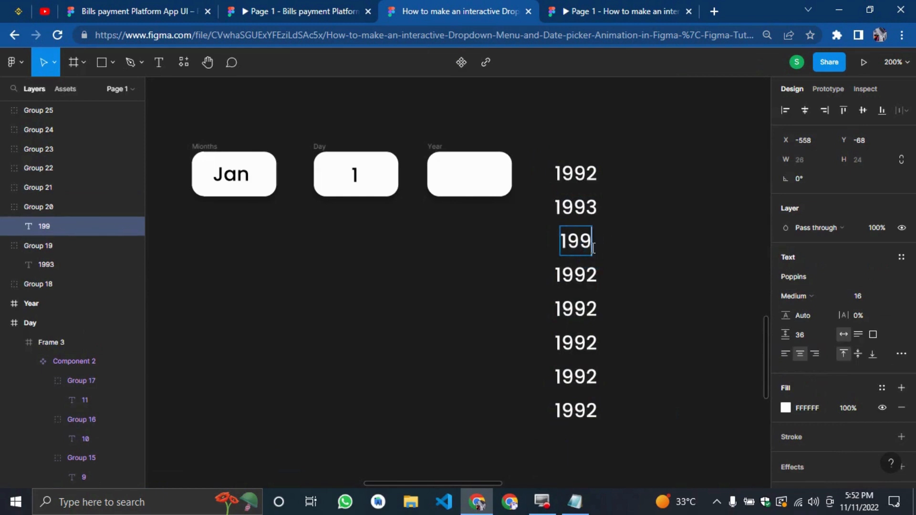
type("4")
left_click(579, 268)
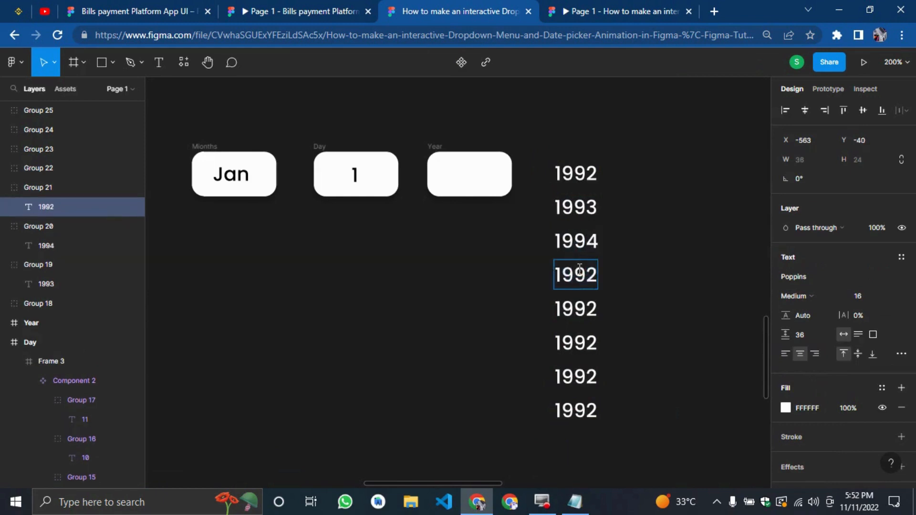
double_click(579, 267)
key("BackSpace")
type("5")
left_click(590, 310)
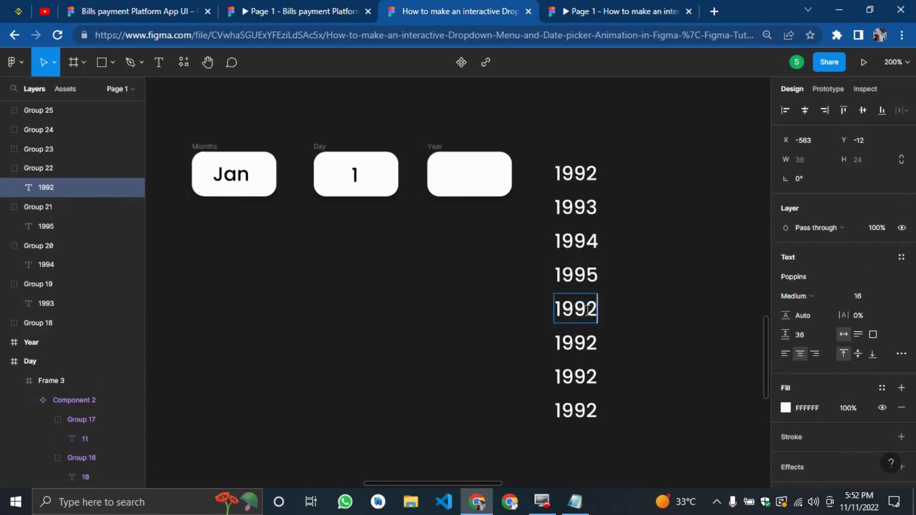
double_click(587, 308)
key("BackSpace")
type("6")
Step: Change the sixth, seventh and eighth entries in the year column to 1997, 1998 and 1999
double_click(572, 339)
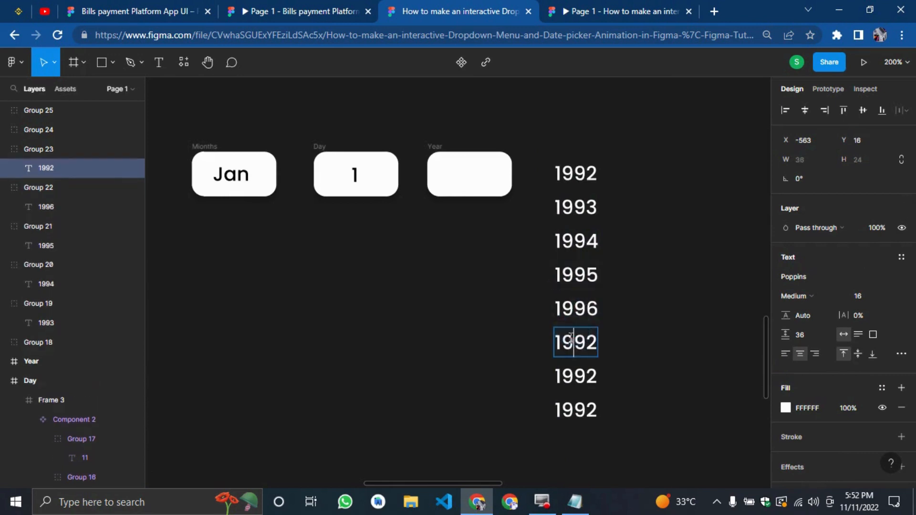
key("BackSpace")
type("7")
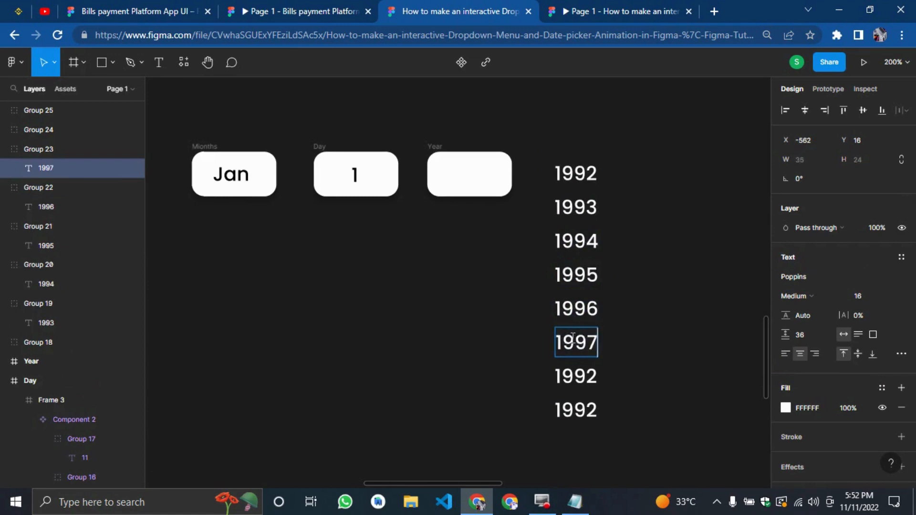
double_click(586, 368)
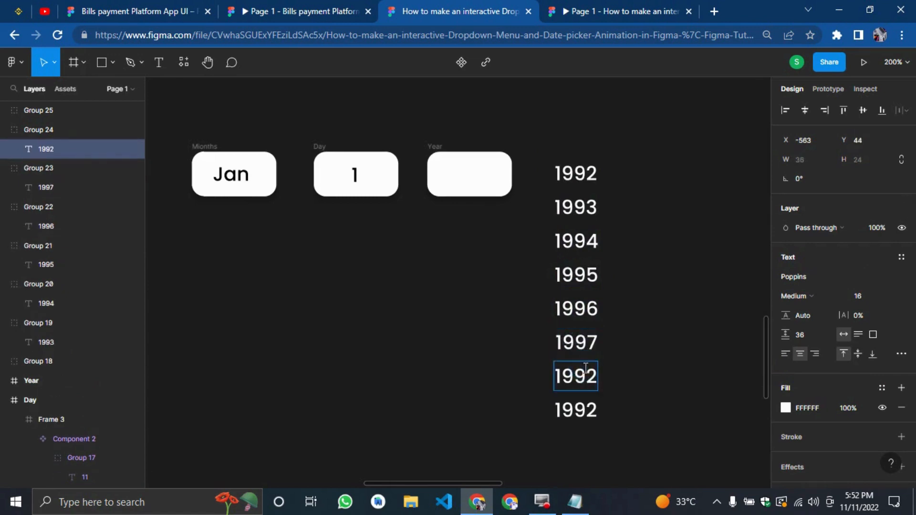
key("BackSpace")
type("8")
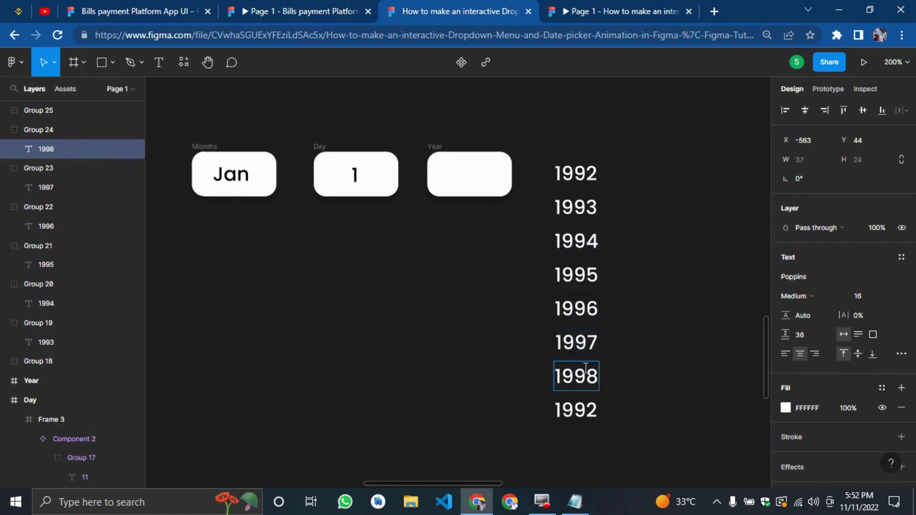
double_click(586, 403)
key("BackSpace")
type("9")
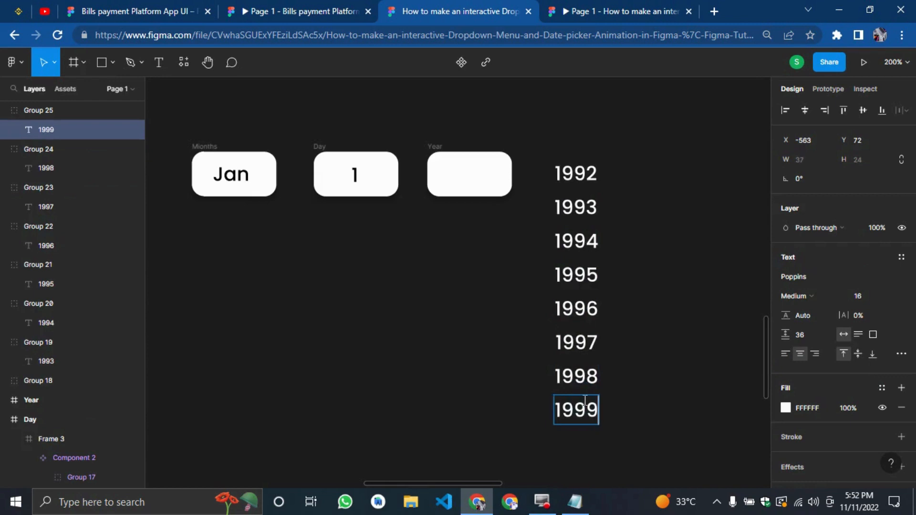
key("Escape")
Step: Align all eight year entries on their horizontal centers and set their fill to black 000000
left_click_drag(654, 439, 555, 172)
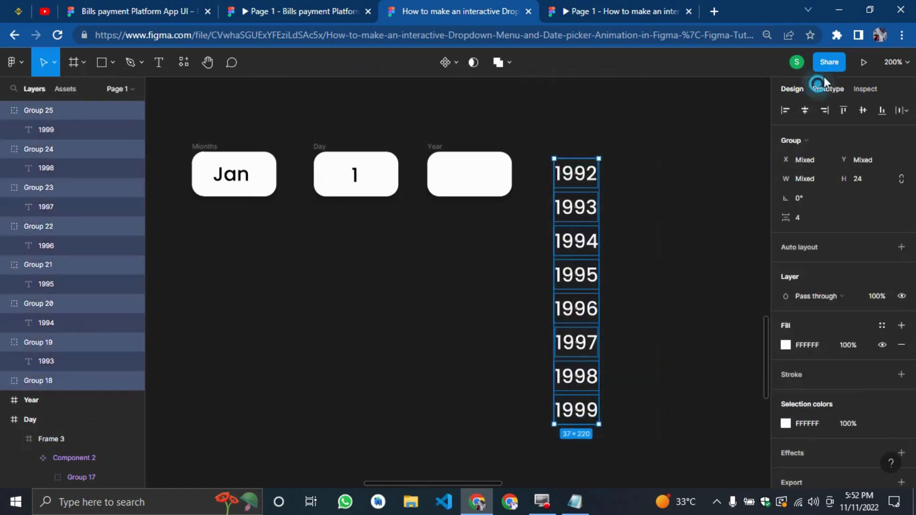
left_click(827, 88)
left_click(783, 89)
left_click(804, 110)
left_click(786, 345)
left_click_drag(701, 287, 651, 337)
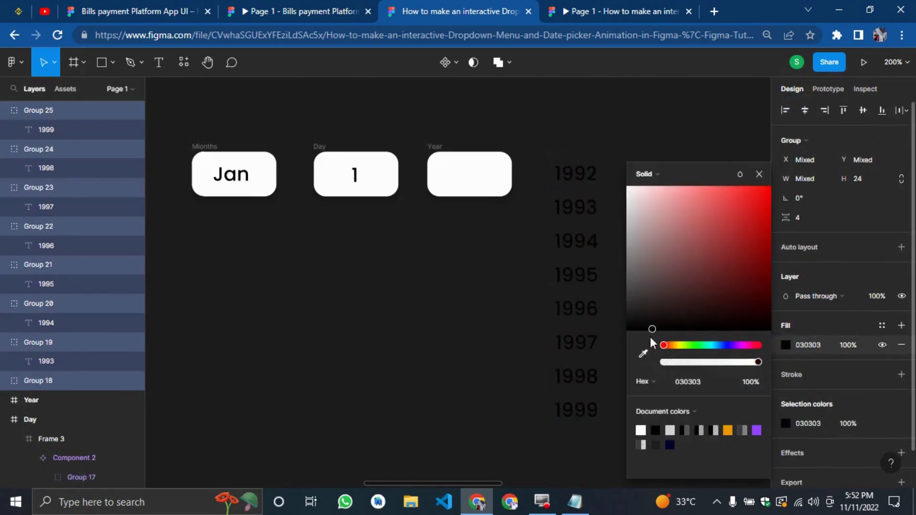
left_click(505, 358)
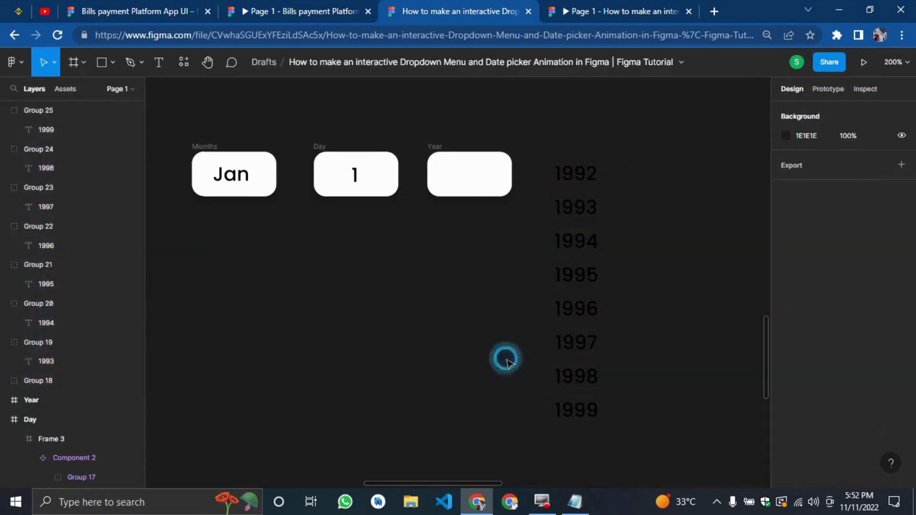
Step: Combine the eight year entries into one component and wrap that component in a frame
left_click(535, 129)
left_click_drag(554, 187, 634, 437)
left_click(438, 63)
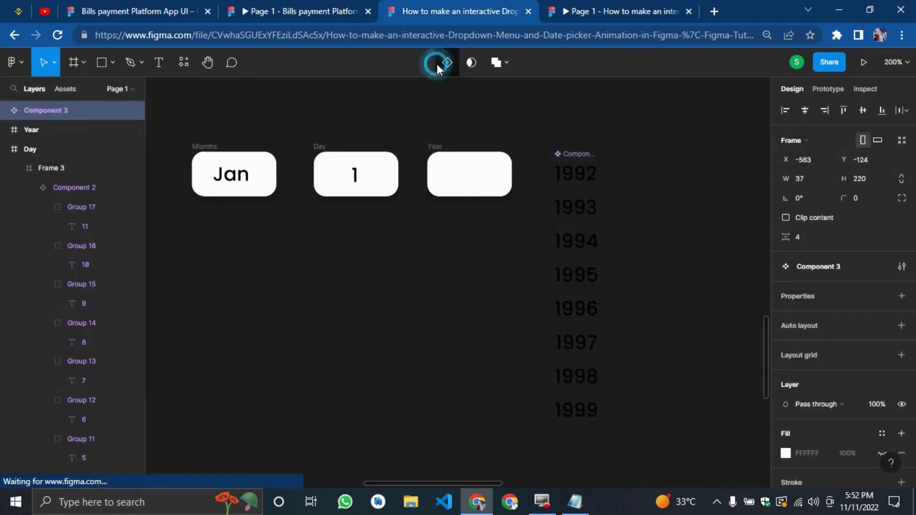
right_click(590, 245)
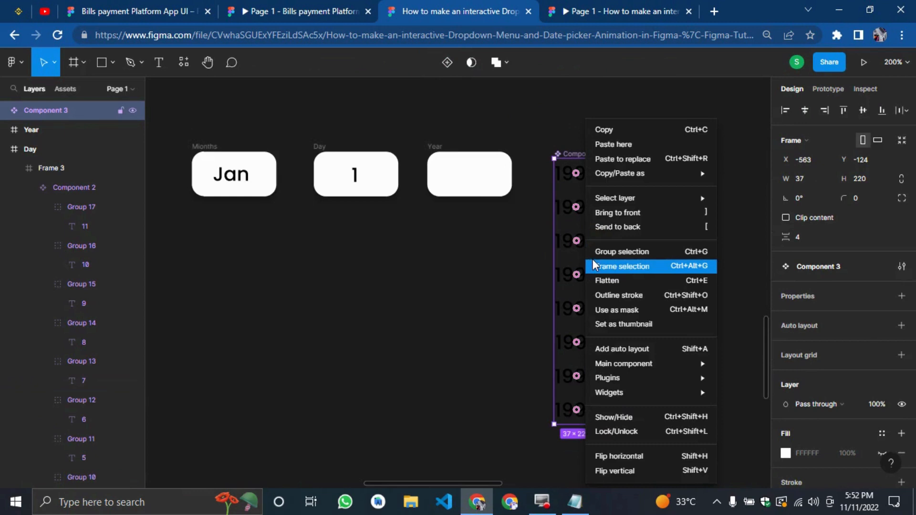
left_click(593, 265)
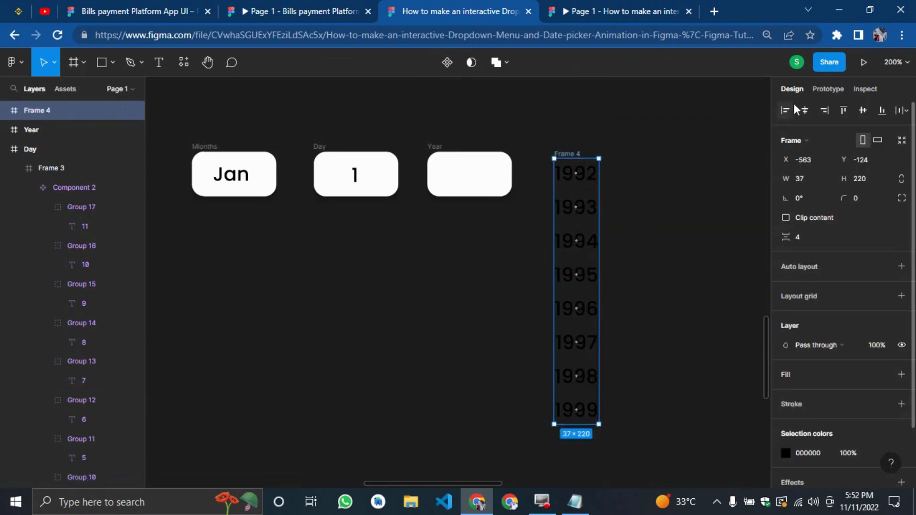
Step: Turn on content clipping for the new year column frame and set its overflow scrolling to vertical
left_click(786, 218)
left_click(818, 85)
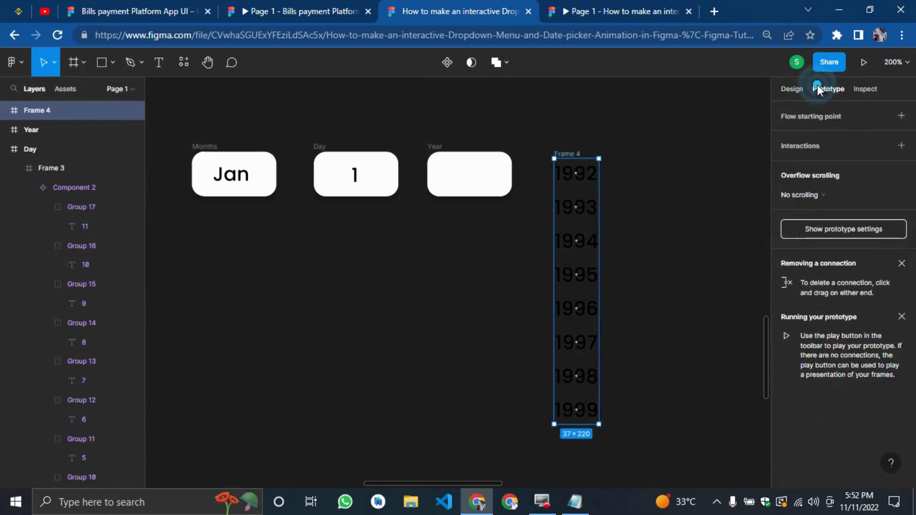
left_click(804, 205)
left_click(801, 224)
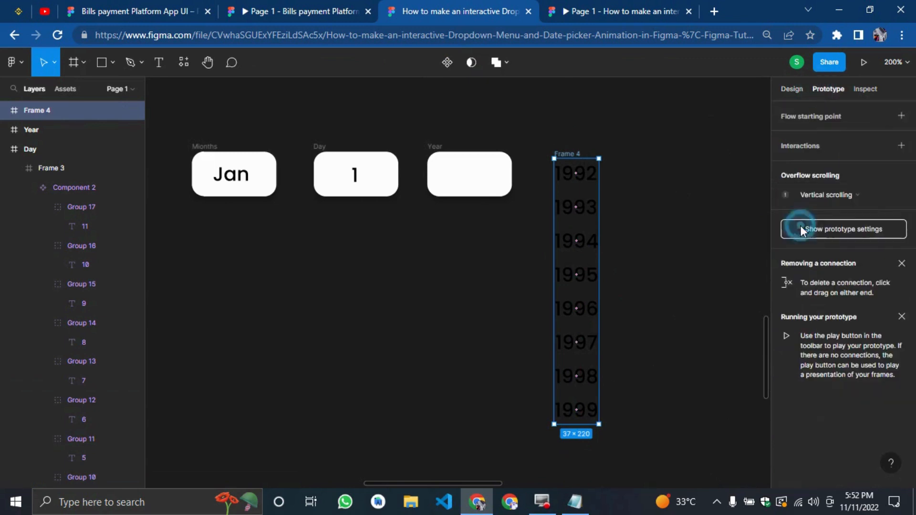
left_click(593, 289)
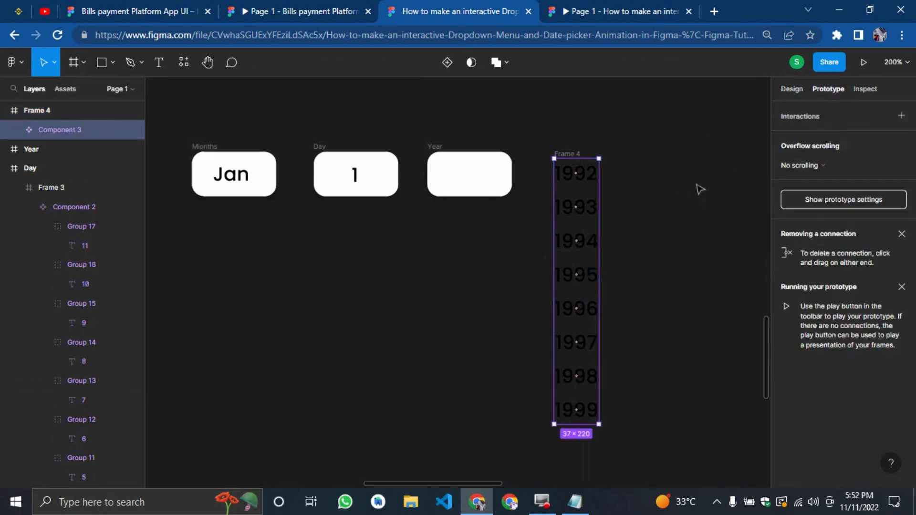
left_click(792, 90)
left_click_drag(591, 254, 525, 255)
key("ctrl+z")
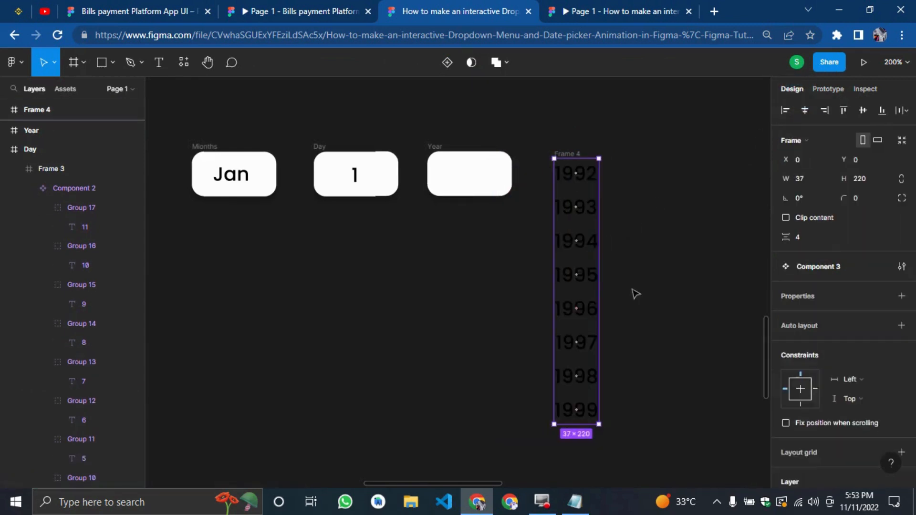
left_click(636, 292)
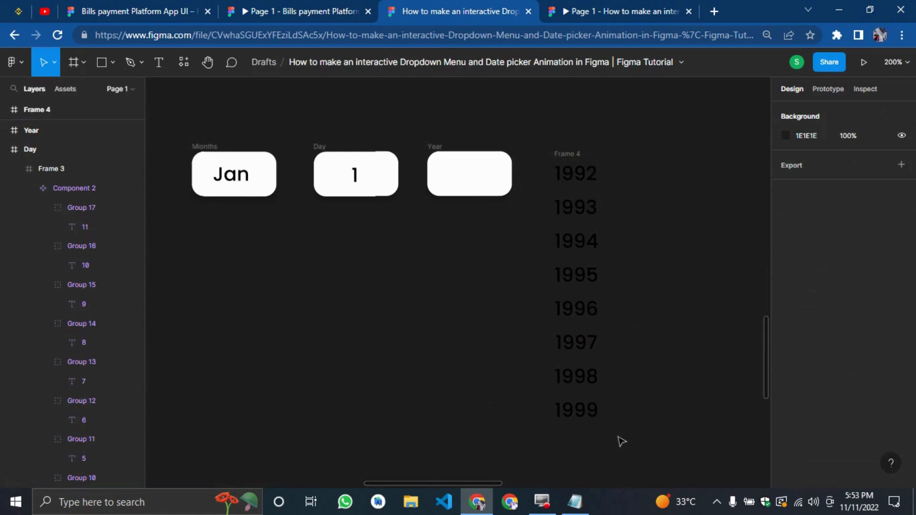
Step: Move the year column frame into the white Year frame and place it at X 18, Y -132
left_click_drag(587, 356, 477, 181)
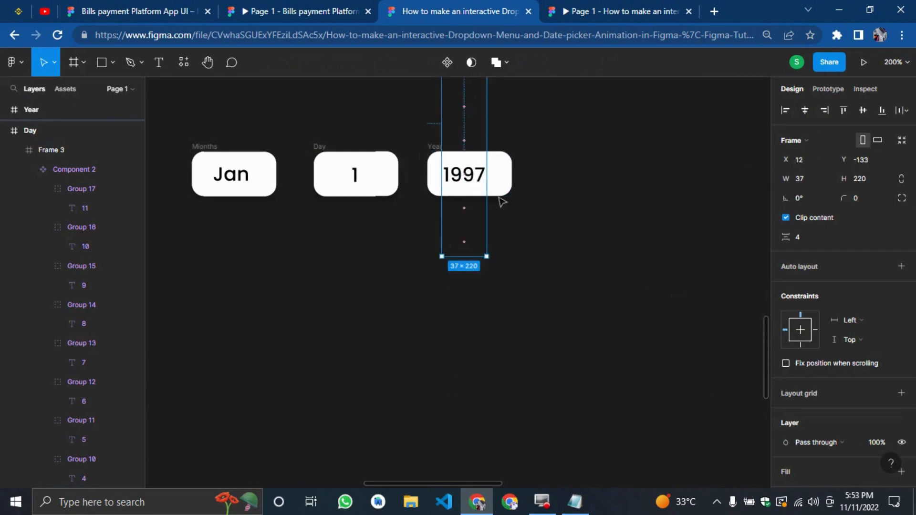
key("Right")
key("Right")
key("Right")
key("Right")
key("Right")
key("Right")
key("Down")
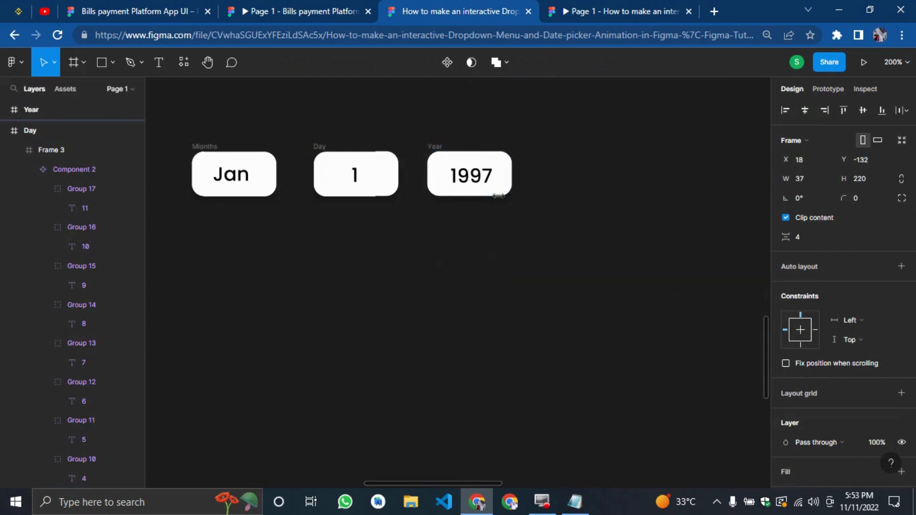
Step: Crop the year column frame from both ends to 37 × 24 at Y 8 inside the Year frame
scroll(497, 196, "up", 5)
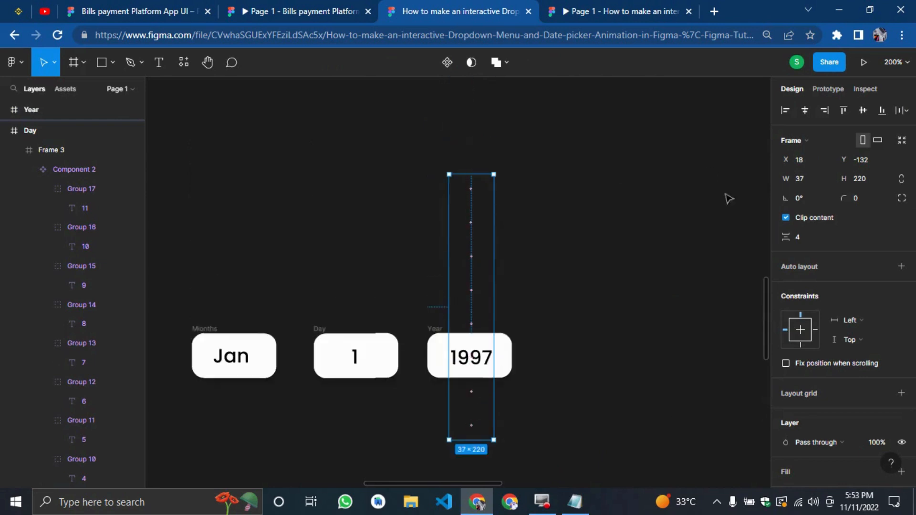
left_click_drag(472, 176, 484, 341)
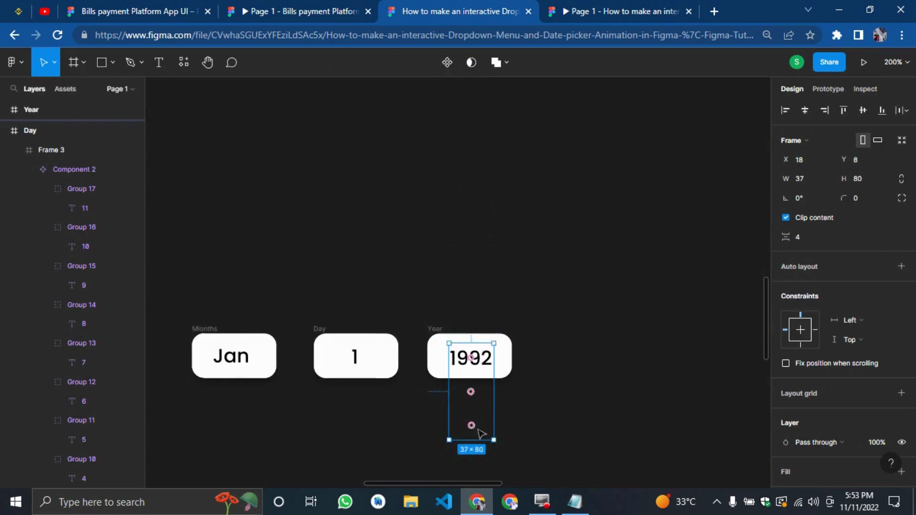
left_click_drag(466, 435, 460, 371)
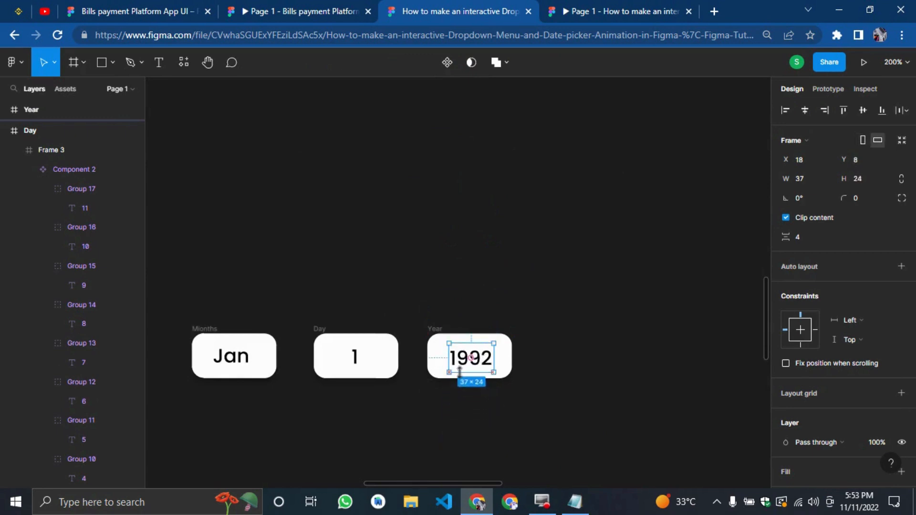
left_click(560, 441)
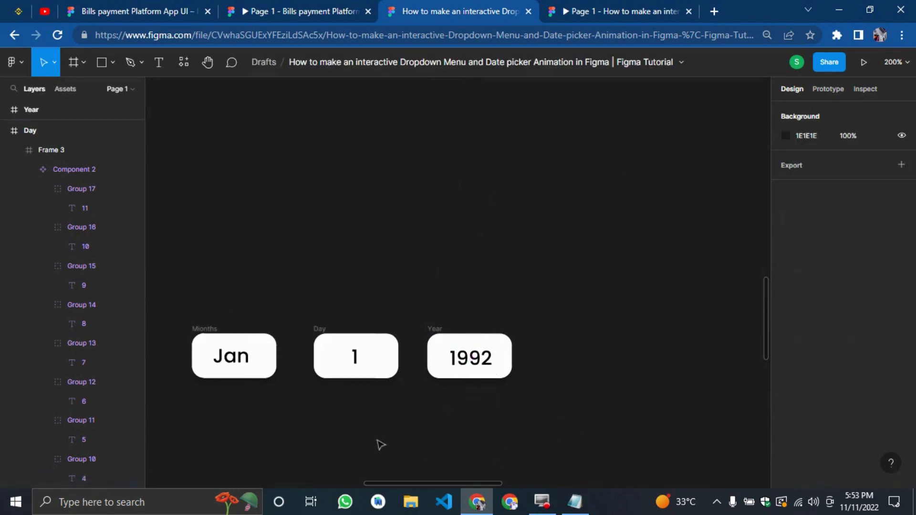
Step: Add the text label Month on the canvas above the month frame
left_click_drag(359, 440, 93, 436)
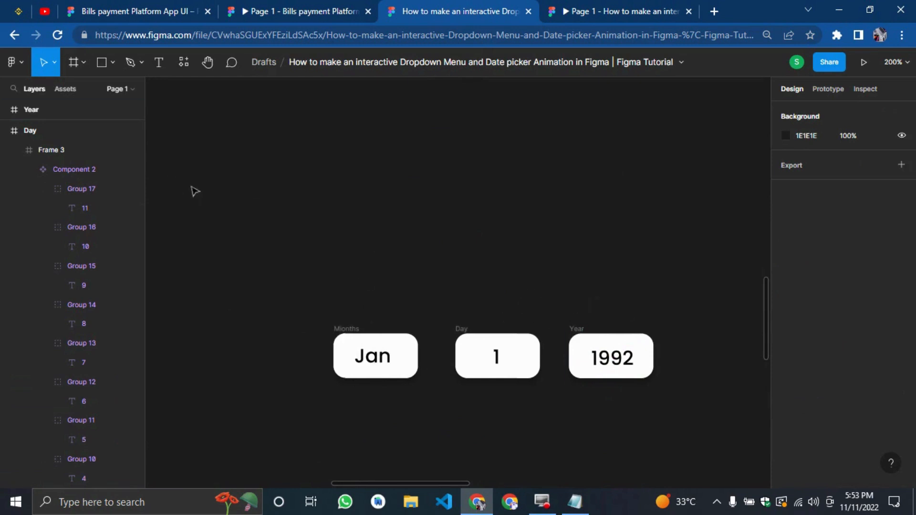
left_click(159, 62)
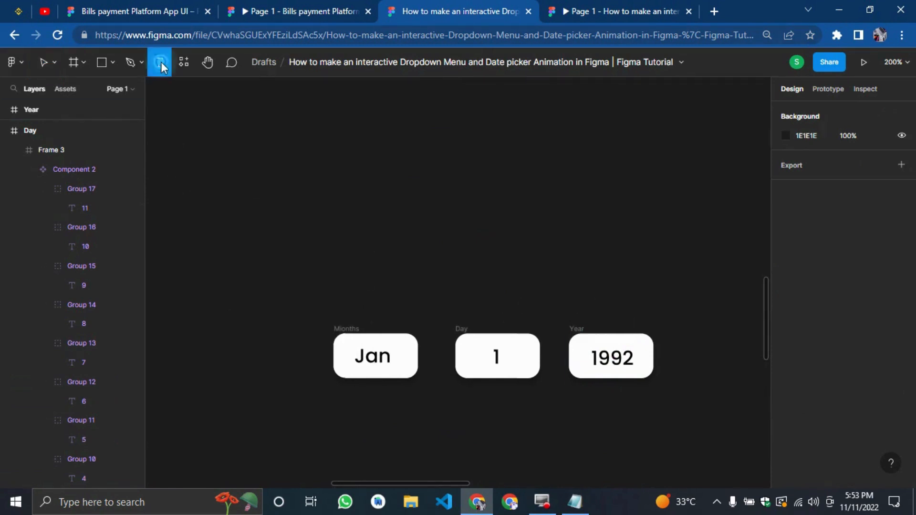
left_click(327, 259)
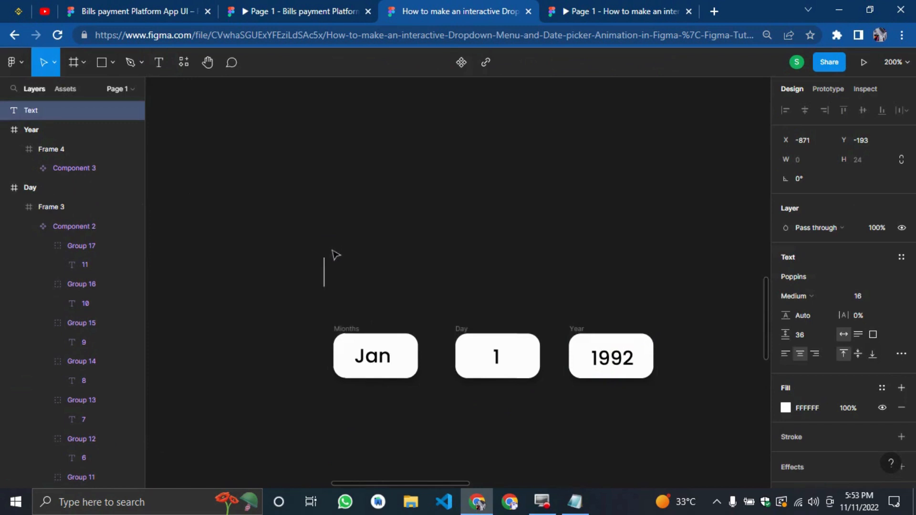
type("Month")
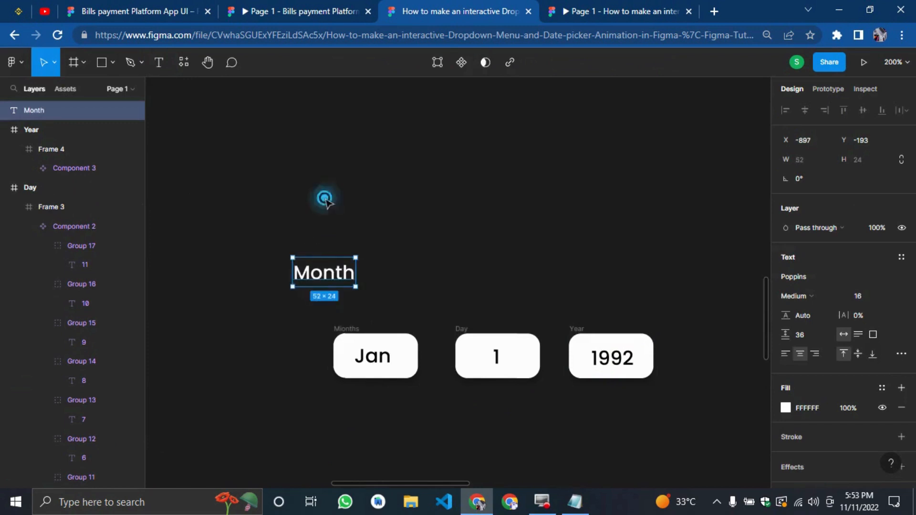
Step: Position the Month label directly above the month frame at X -860, Y -160
key("shift+Down")
key("shift+Down")
key("shift+Right")
key("shift+Right")
key("shift+Right")
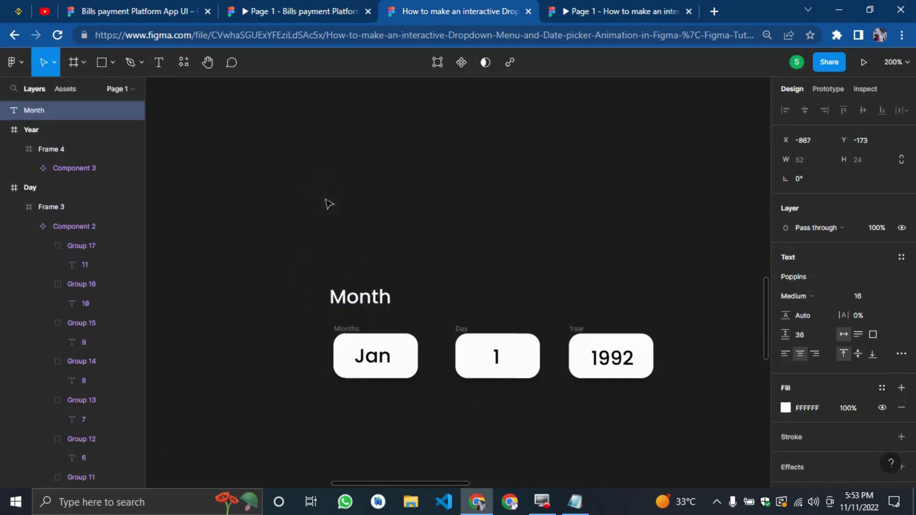
key("shift+Down")
key("shift+Right")
key("Left")
key("Left")
key("Left")
key("Left")
key("Left")
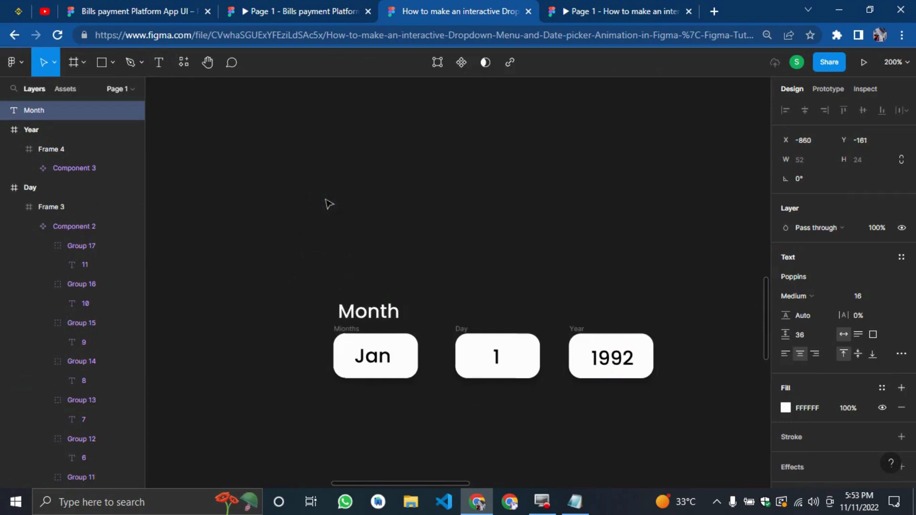
key("Down")
key("Down")
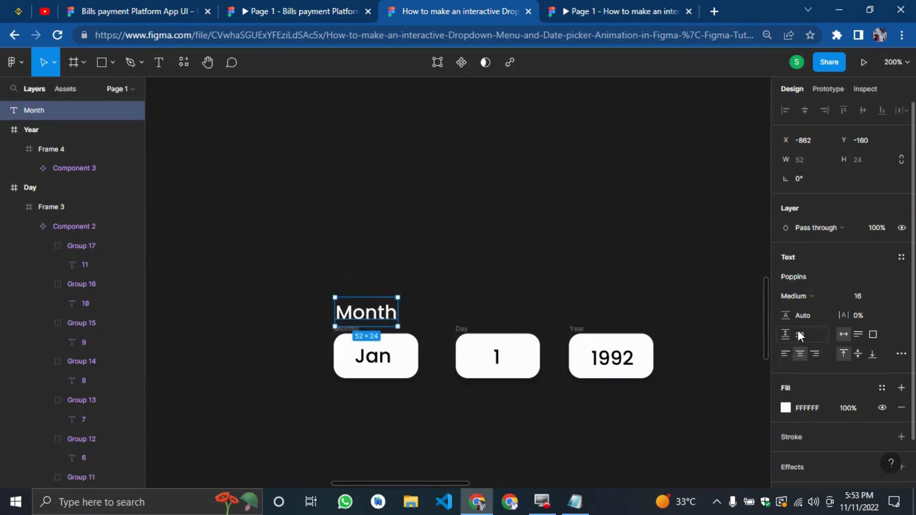
key("Right")
key("Right")
key("Down")
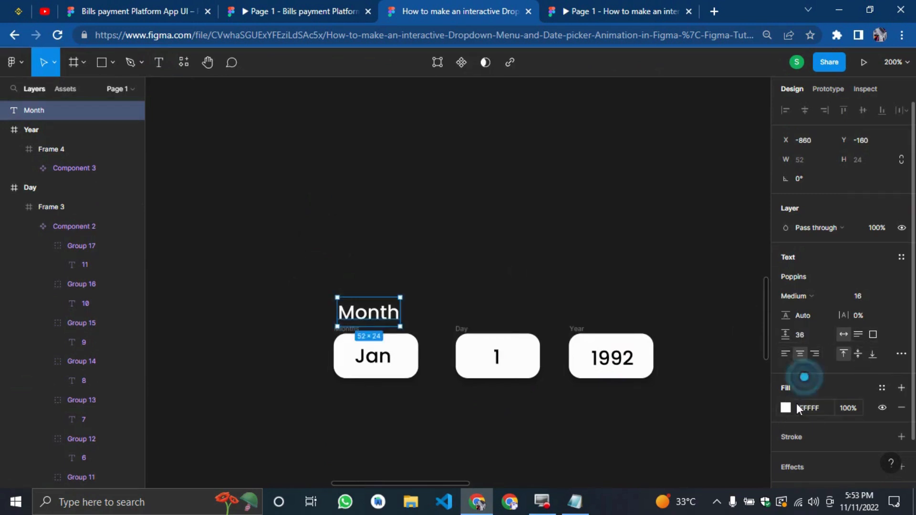
Step: Set the Month label's fill to black 000000
left_click(786, 408)
left_click_drag(661, 262, 580, 365)
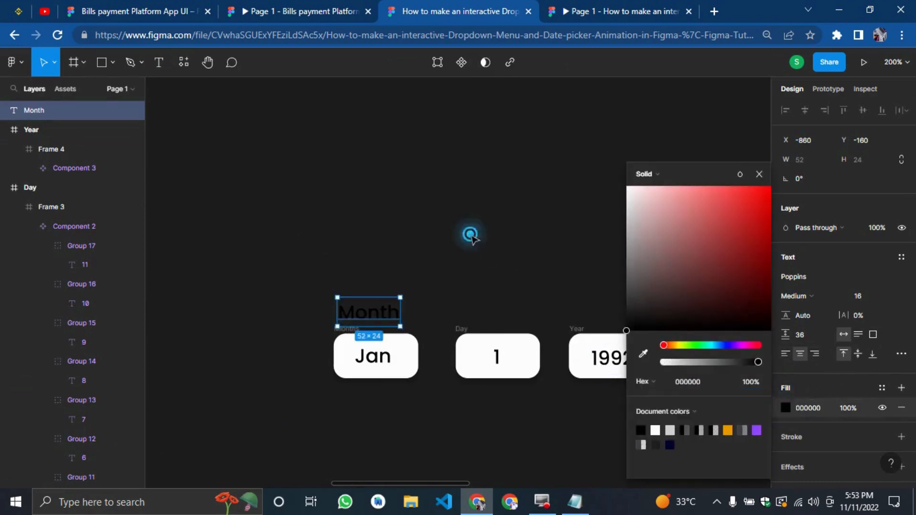
left_click(470, 236)
Step: Duplicate the Month label and place the copy above the day frame at X -760, Y -160
left_click(368, 323)
key("ctrl+d")
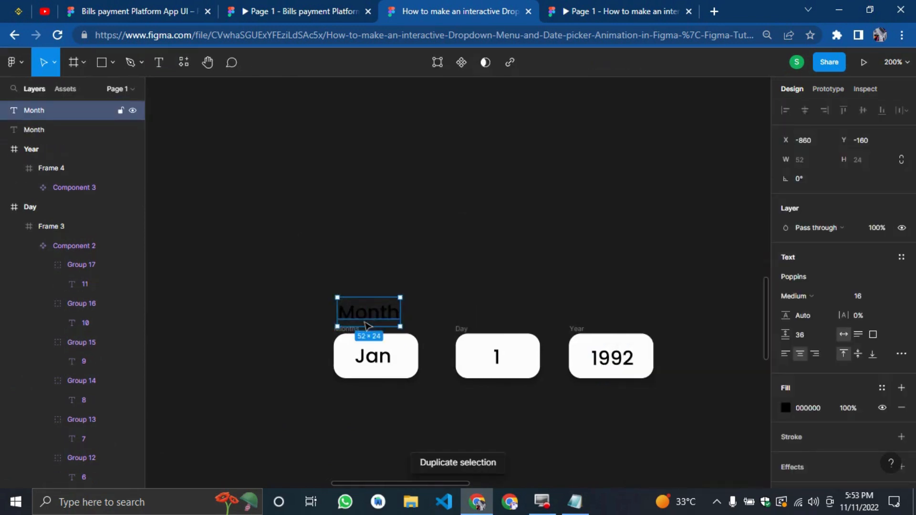
key("shift+Right")
key("shift+Right")
key("shift+Right")
key("shift+Right")
key("shift+Right")
key("shift+Right")
key("shift+Right")
key("shift+Right")
key("shift+Right")
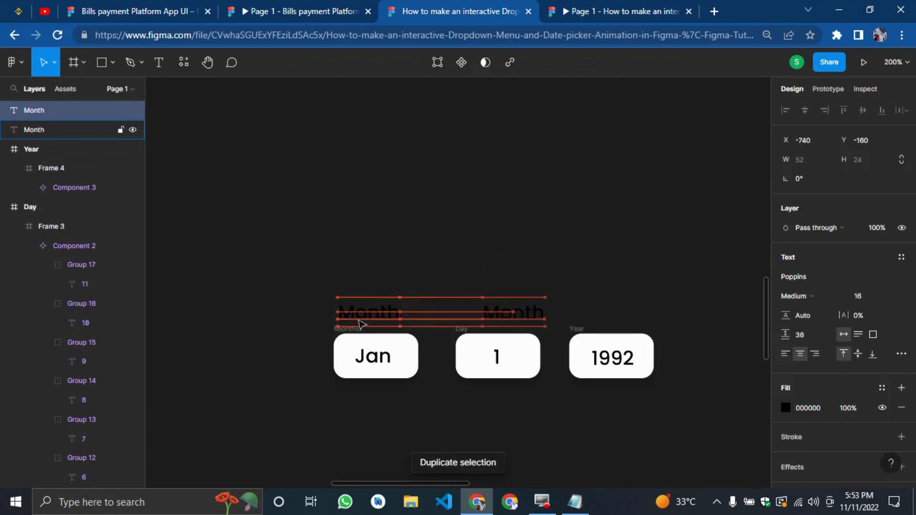
key("shift+Right")
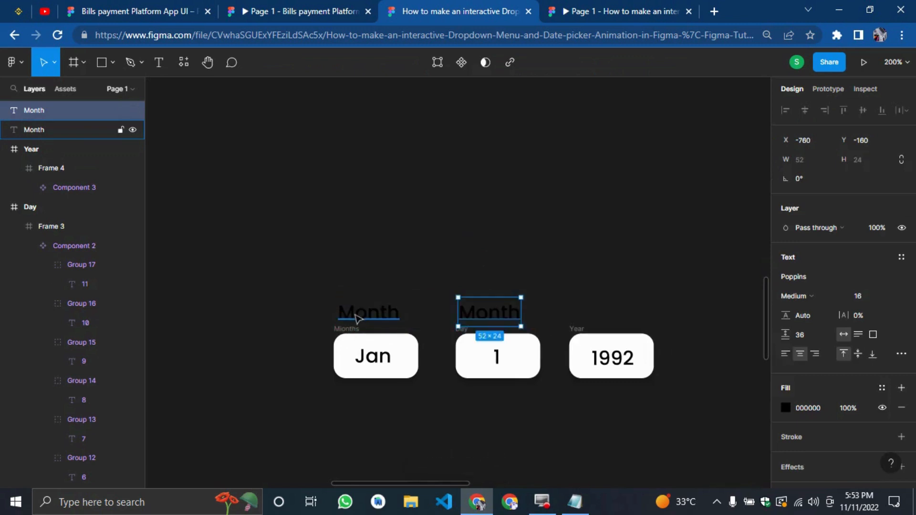
Step: Duplicate the second Month label and place the new copy above the year frame at X -666, Y -160
key("ctrl+d")
key("Left")
key("Left")
key("Left")
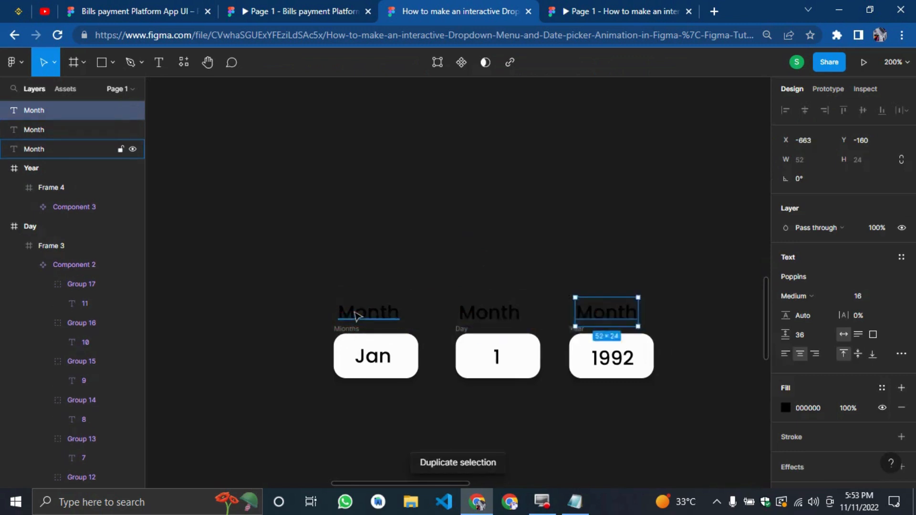
key("Left")
key("Left")
key("Left")
Step: Change the middle label's text to Day and shift it to line up with the day frame's left edge
left_click(469, 314)
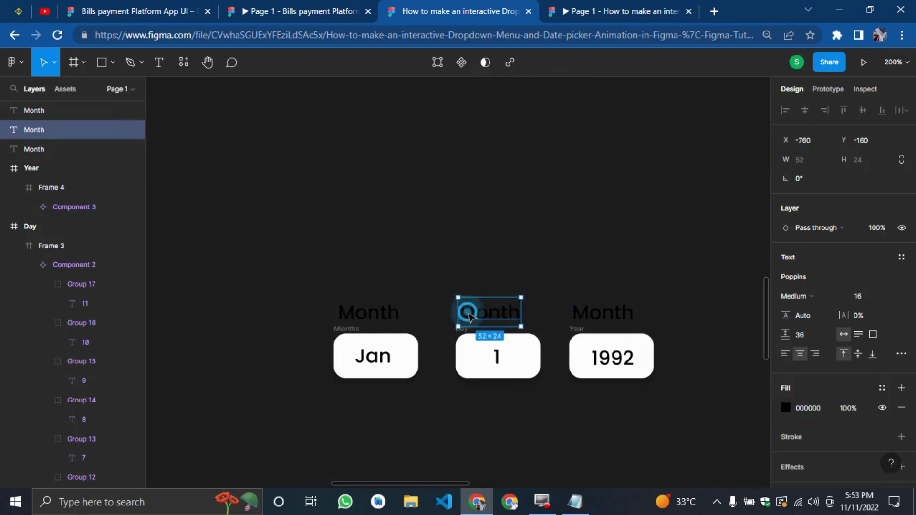
double_click(468, 314)
type("Day")
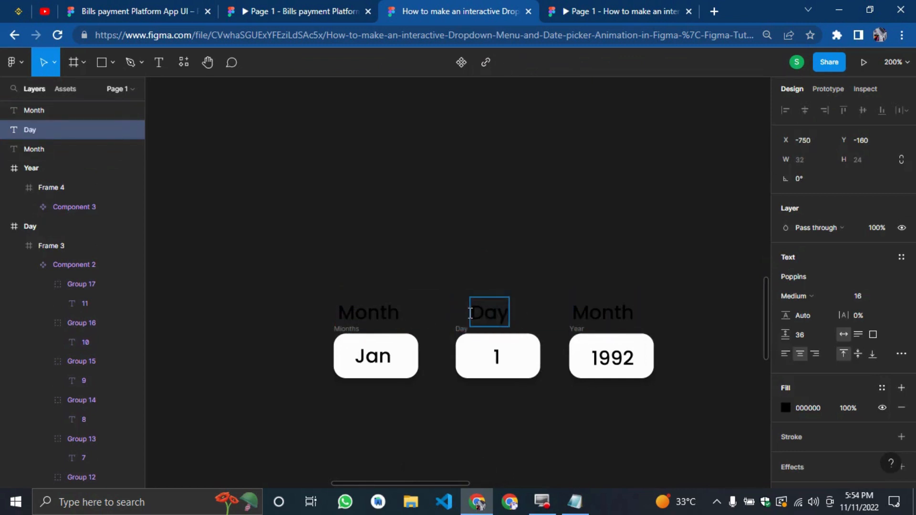
key("Escape")
key("Left")
key("Left")
key("Left")
key("Left")
key("Left")
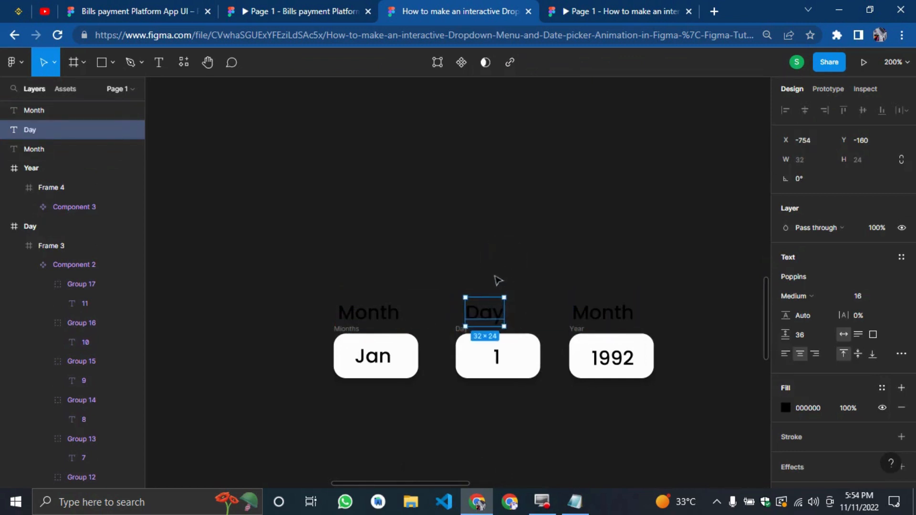
Step: Change the third label's text to Year and shift it to line up with the year frame's left edge
left_click(605, 308)
double_click(607, 310)
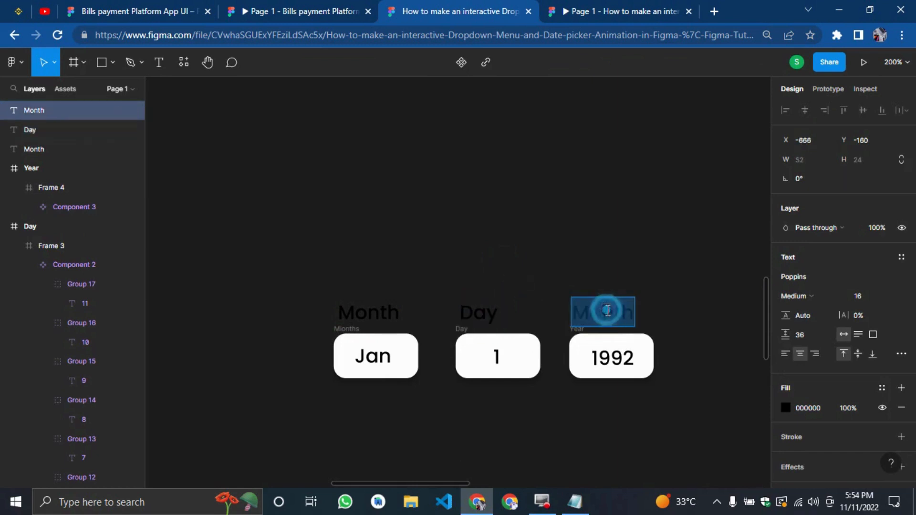
type("Year")
key("Escape")
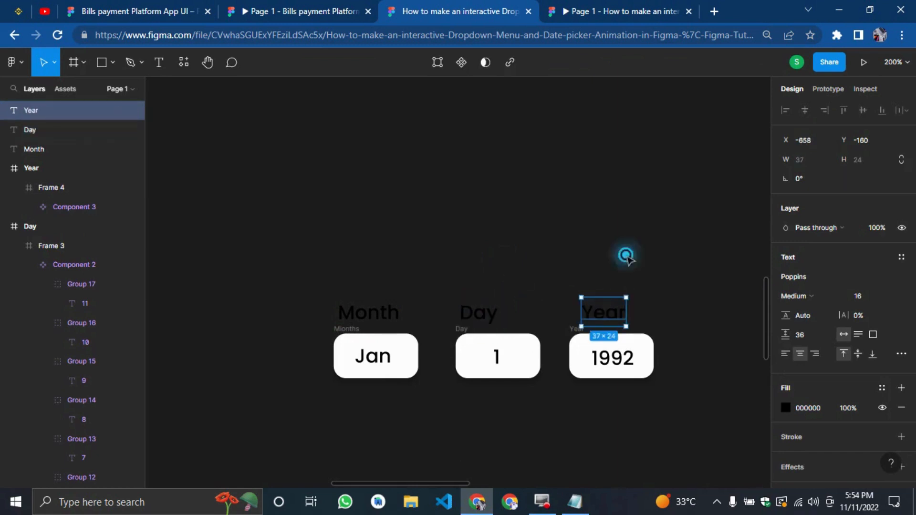
key("Left")
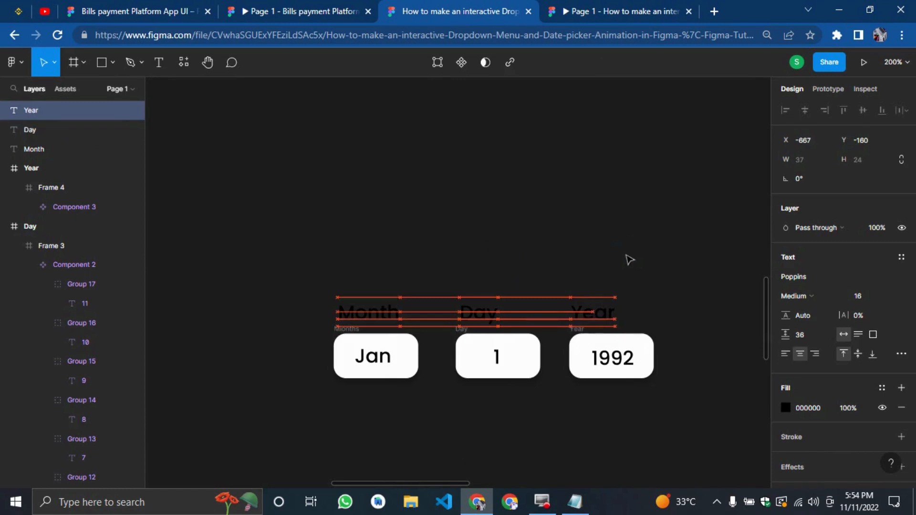
left_click(629, 259)
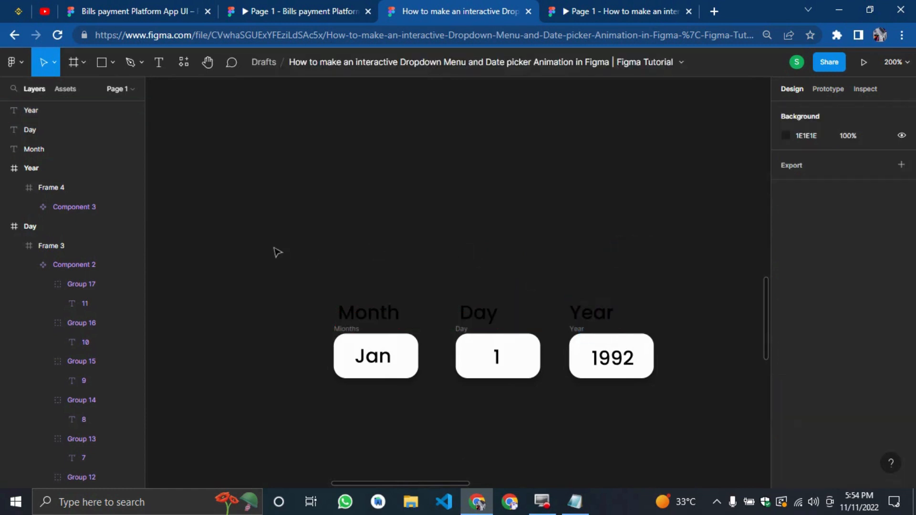
Step: Move the Month, Day and Year labels with their frames onto the flight booking screen, below the Select Departure dropdown
left_click_drag(273, 264, 713, 392)
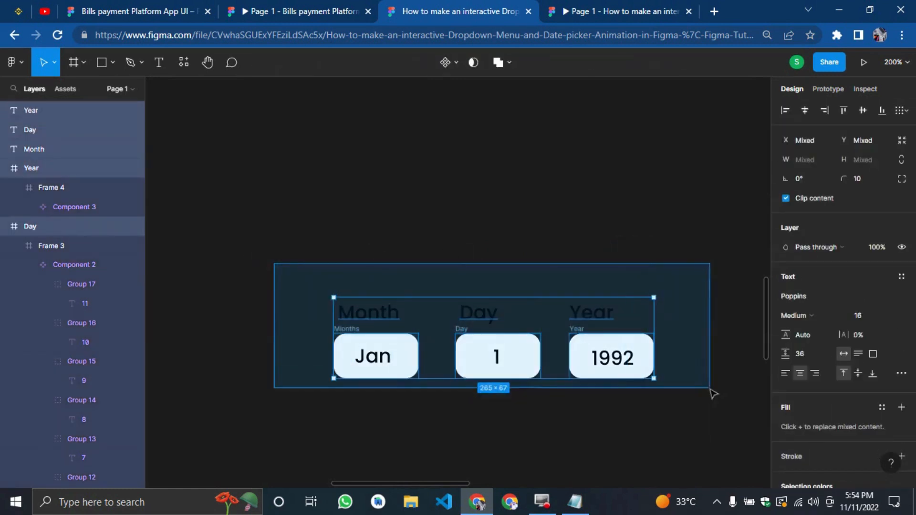
left_click_drag(430, 358, 540, 455)
left_click_drag(749, 399, 793, 393)
scroll(673, 387, "down", 2)
left_click(729, 397)
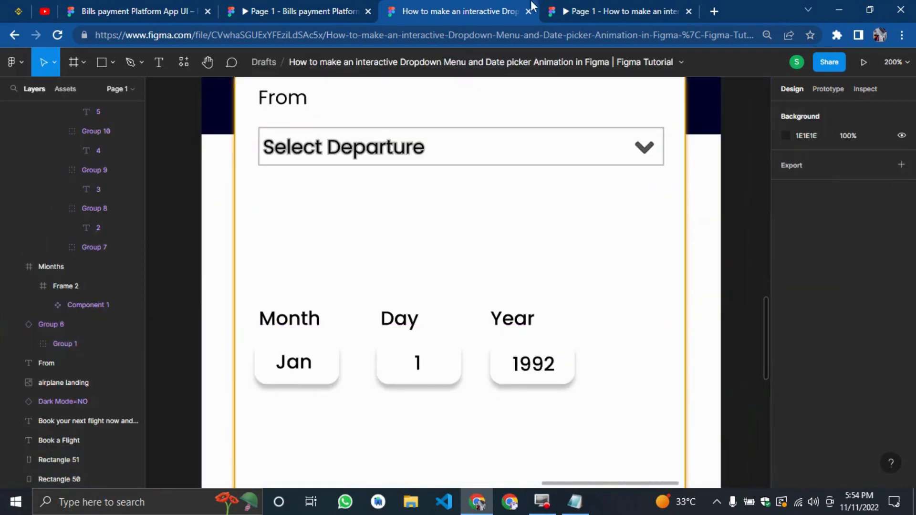
Step: Test the month column's vertical scrolling in the running prototype of the flight booking screen
left_click(587, 10)
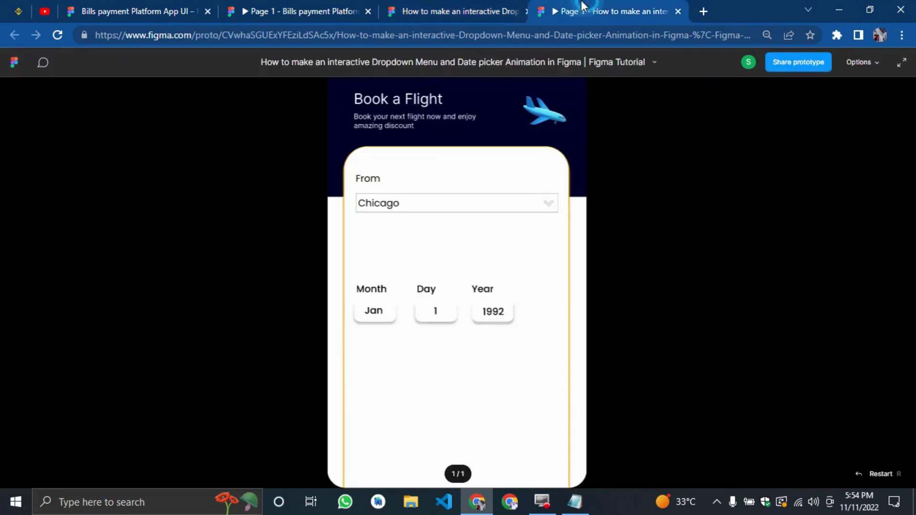
left_click(373, 312)
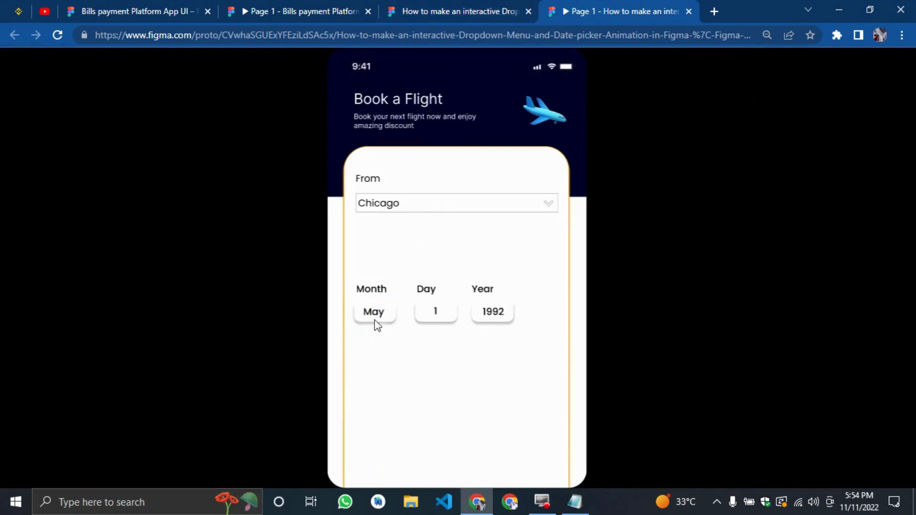
left_click(374, 315)
left_click(373, 316)
left_click(383, 317)
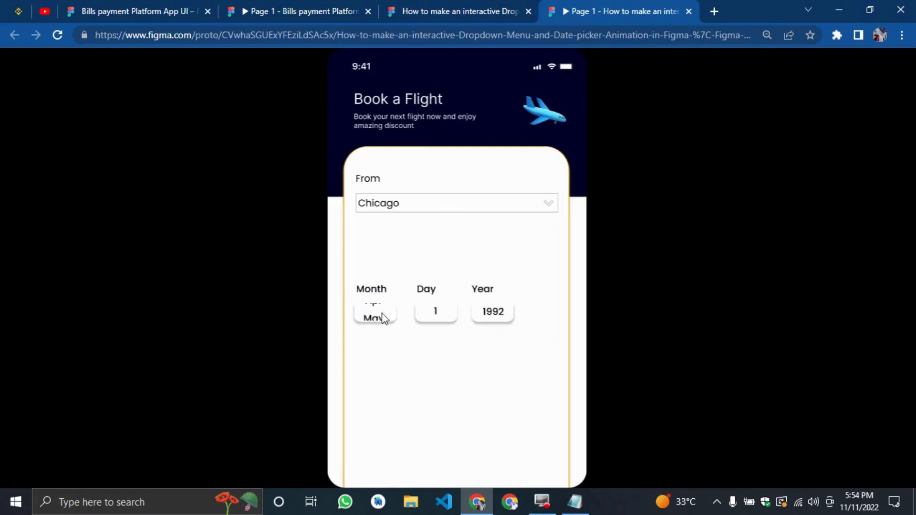
scroll(444, 310, "down", 3)
scroll(438, 286, "up", 3)
Step: Test the day column's vertical scrolling in the prototype
left_click(435, 311)
left_click(436, 315)
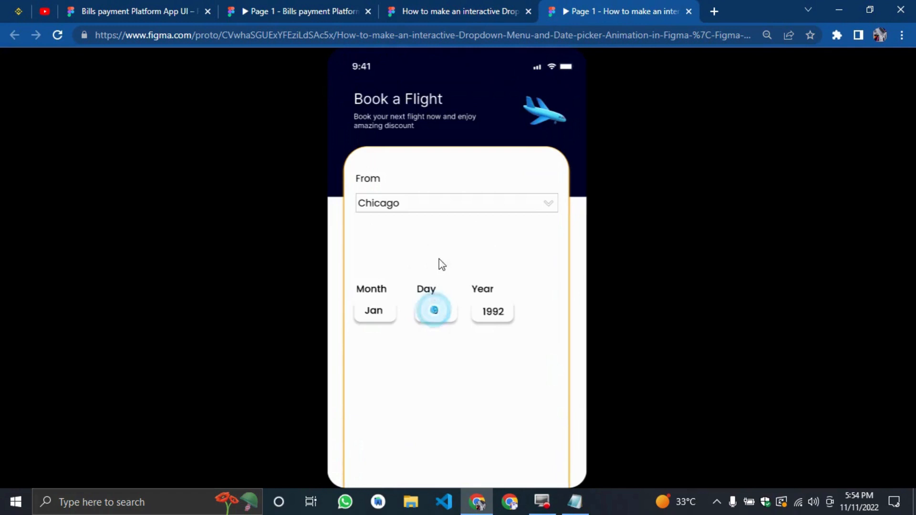
left_click(440, 313)
left_click(435, 324)
left_click_drag(441, 329, 442, 363)
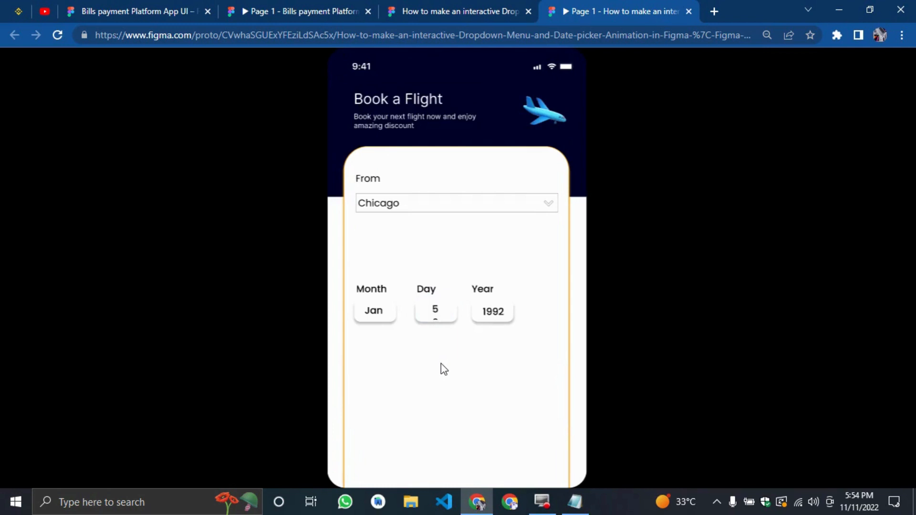
Step: Test the year column's vertical scrolling in the prototype
left_click(492, 311)
left_click_drag(487, 312, 510, 293)
left_click_drag(496, 333, 494, 235)
left_click_drag(492, 322, 491, 360)
left_click_drag(503, 317, 494, 210)
left_click(486, 253)
left_click_drag(493, 257, 509, 186)
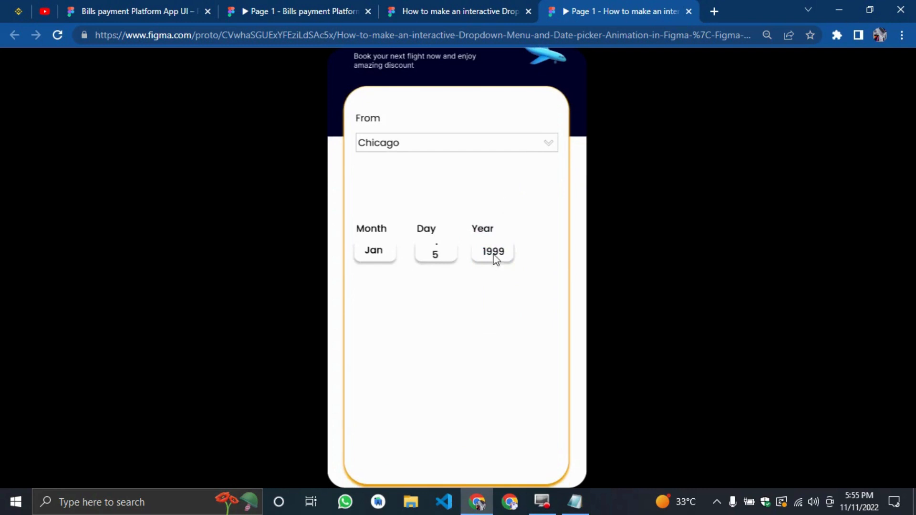
left_click_drag(486, 248, 655, 3)
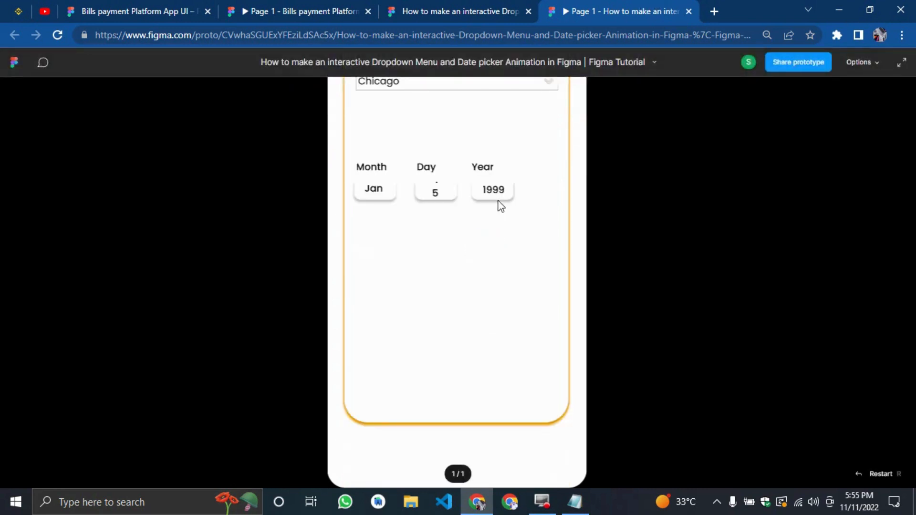
Step: Set the prototype's display scaling to Fill screen
scroll(496, 205, "up", 3)
left_click(901, 62)
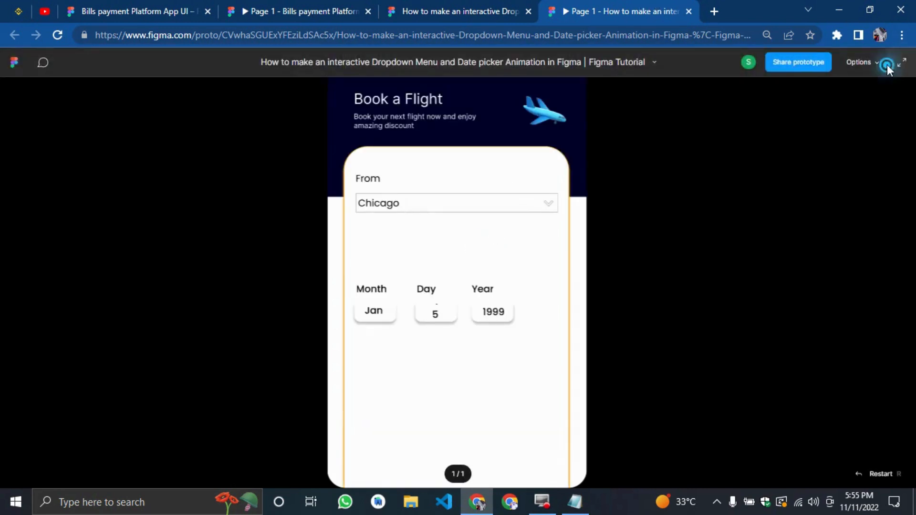
left_click(902, 16)
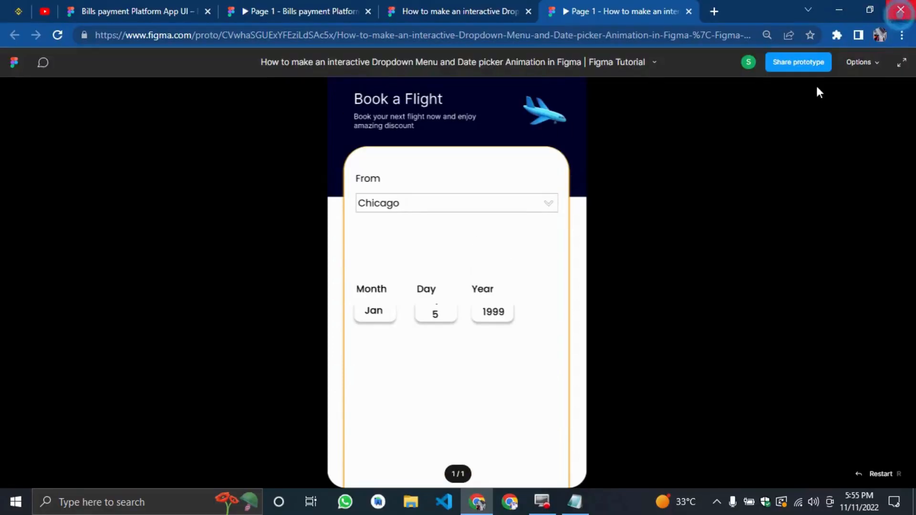
left_click(863, 63)
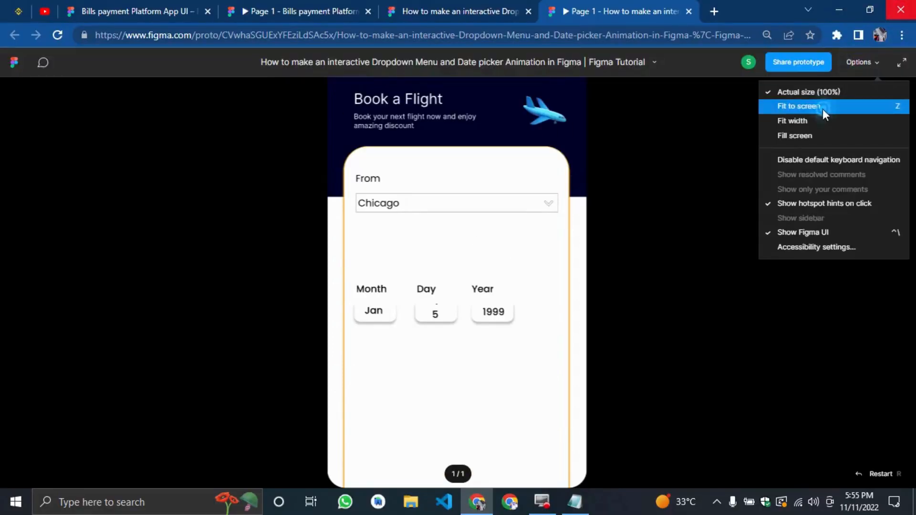
left_click(823, 109)
left_click(866, 63)
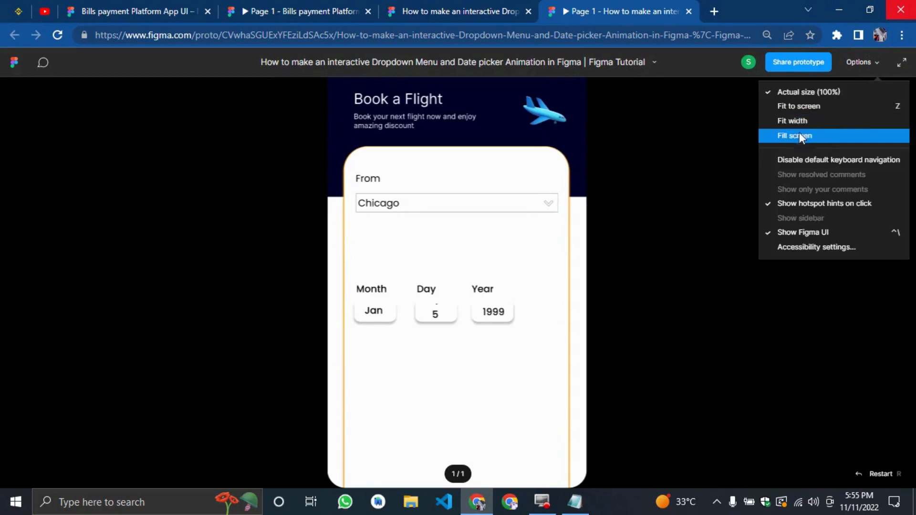
left_click(800, 133)
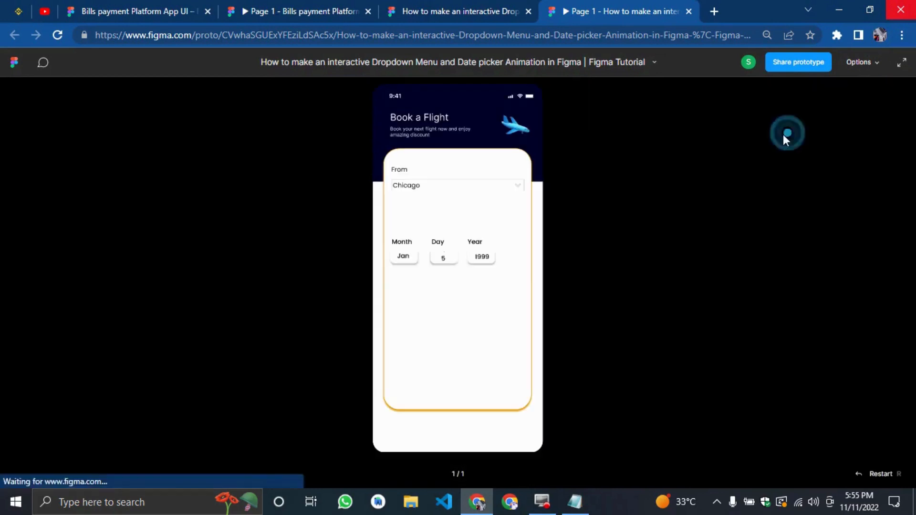
Step: Scroll through the year, day and month columns at the new display scale to check the date picker
left_click(483, 256)
left_click(481, 255)
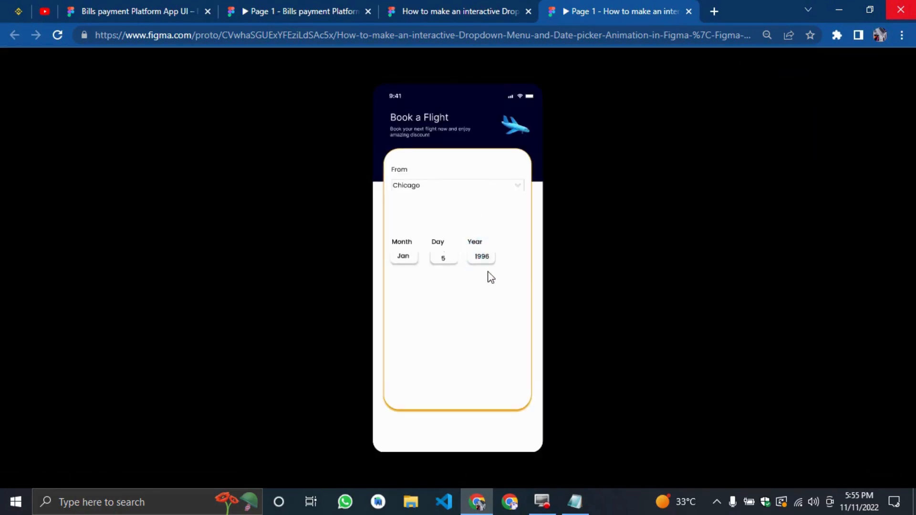
left_click(481, 255)
left_click(487, 263)
left_click(488, 263)
left_click(399, 258)
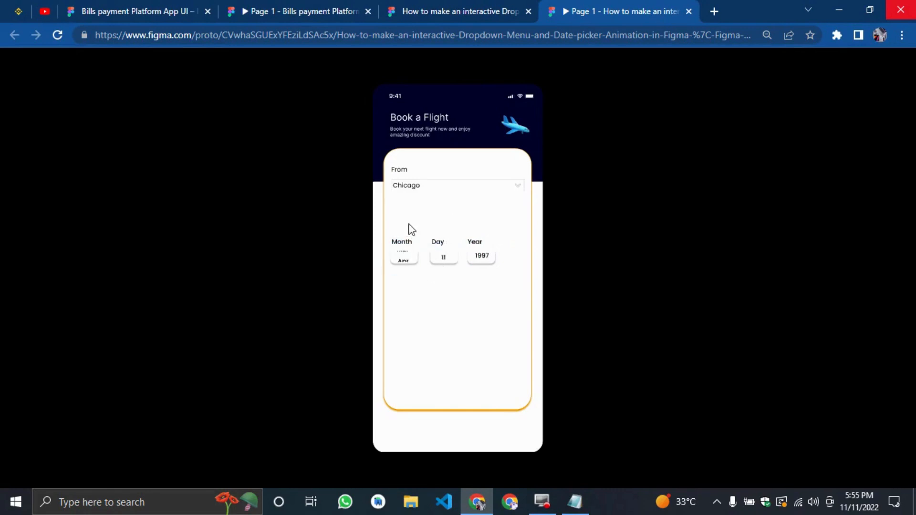
left_click(405, 261)
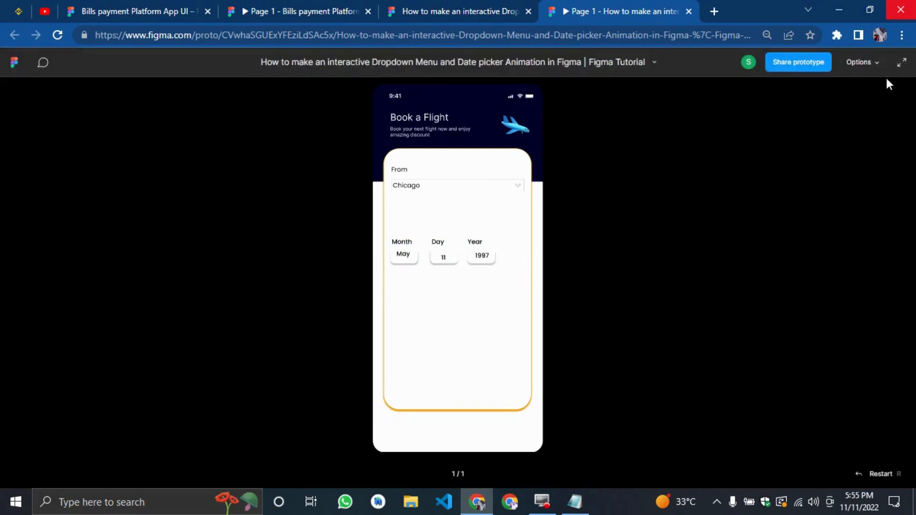
Step: Show the prototype in full screen and test the From dropdown by choosing Honolulu and then Texas
left_click(897, 68)
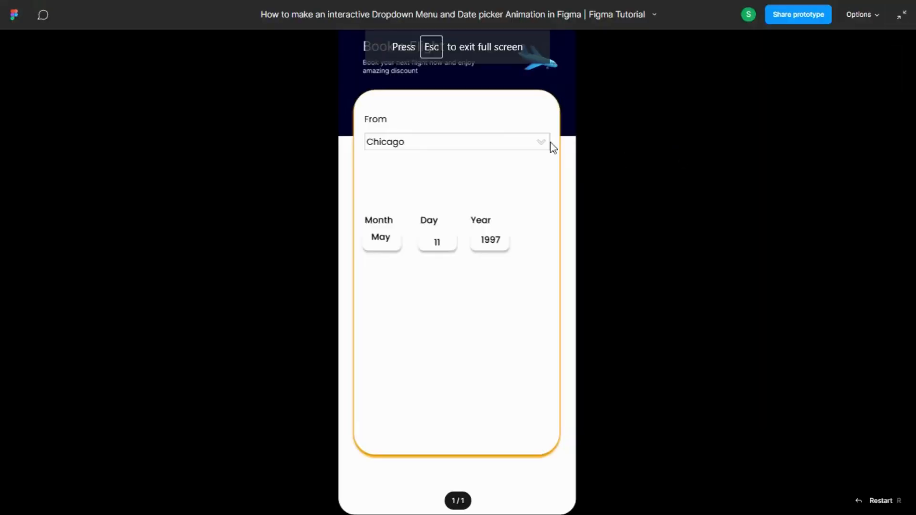
left_click(386, 143)
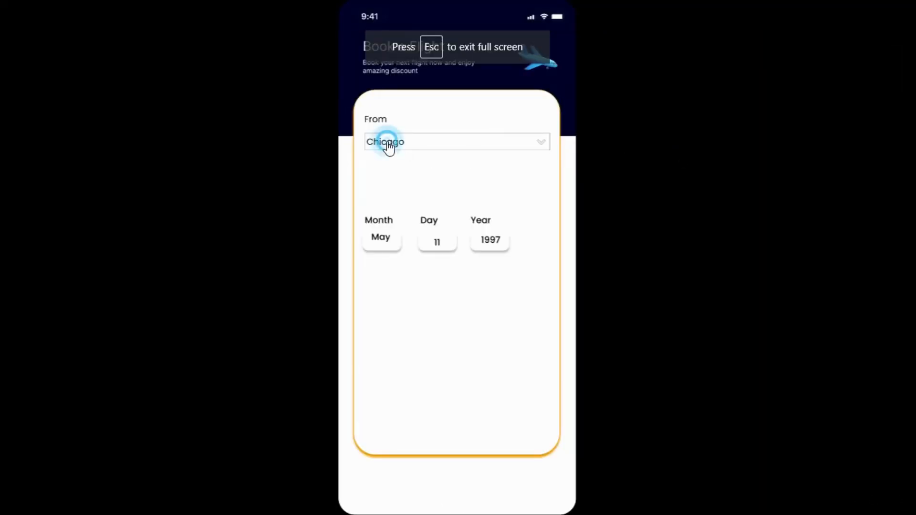
left_click(391, 185)
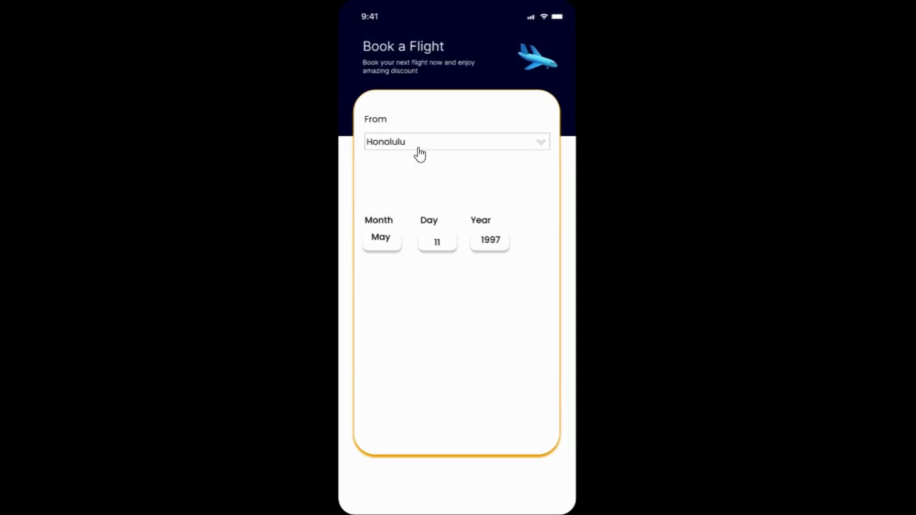
left_click(418, 146)
left_click(398, 198)
Step: Scroll the month column to Dec and test the day and year columns in the full-screen prototype
left_click(384, 238)
left_click(396, 247)
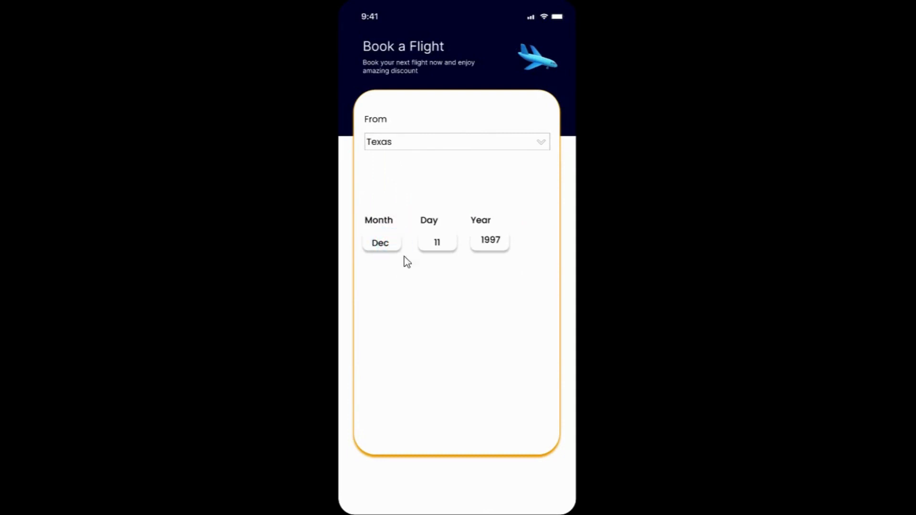
left_click(435, 250)
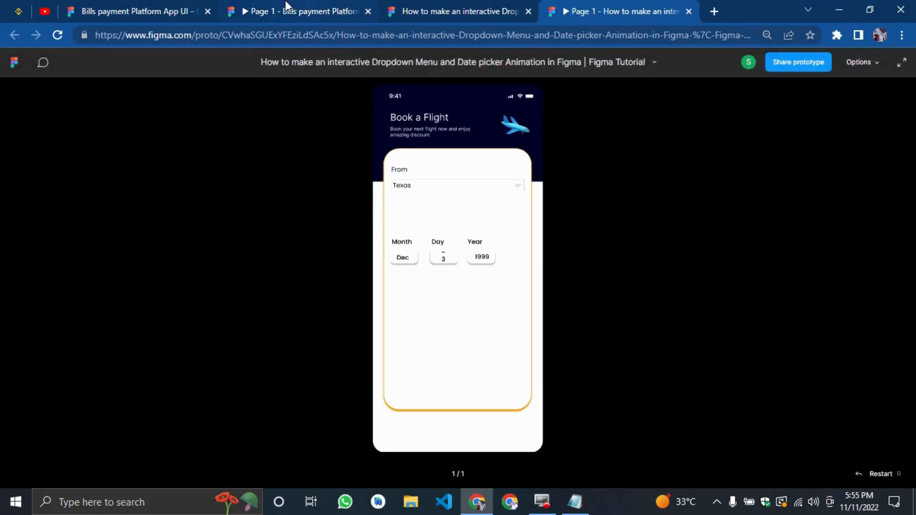
Step: Switch to the Bills payment Platform App UI prototype and restart it from its home screen
left_click(329, 7)
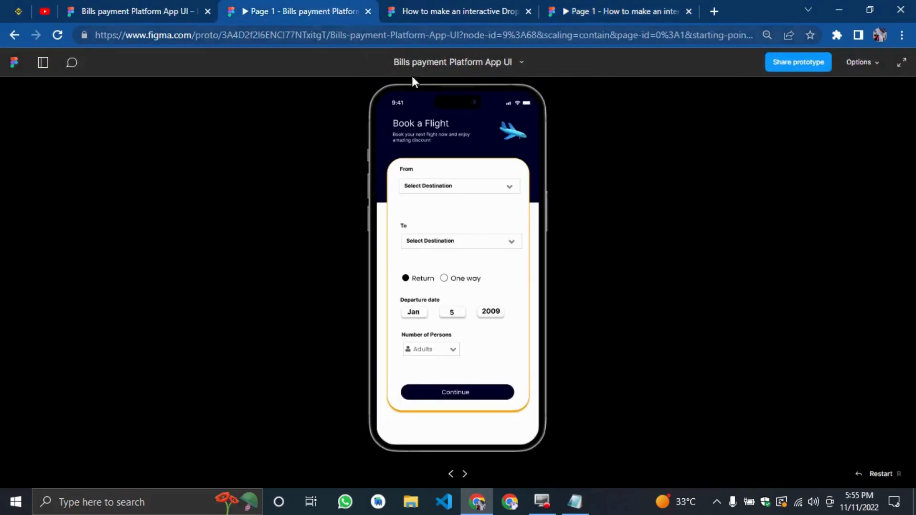
left_click(882, 476)
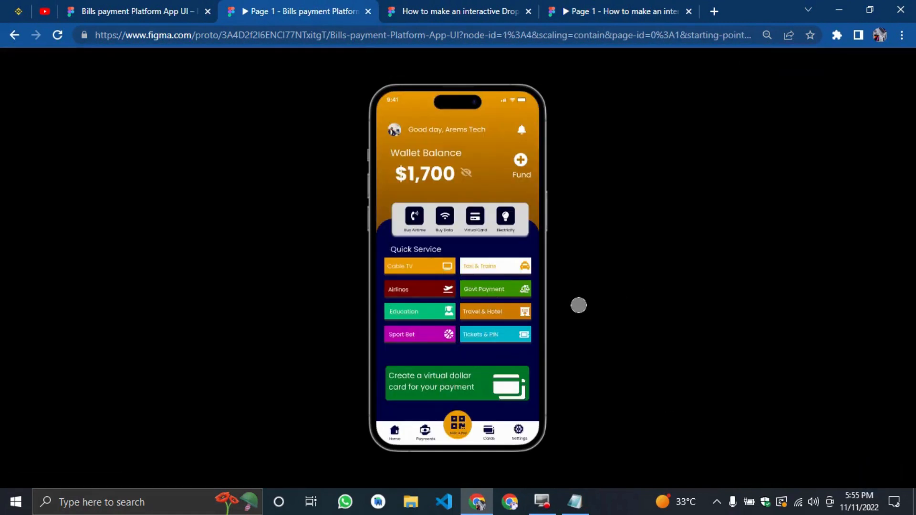
Step: Test the Buy Airtime screen and its Continue button in the bills payment prototype, and return to the home screen
left_click(412, 212)
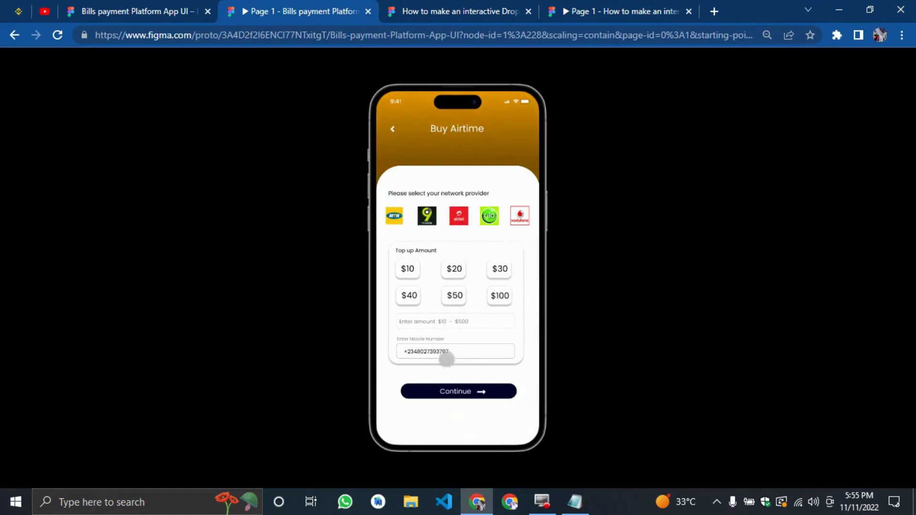
left_click(467, 386)
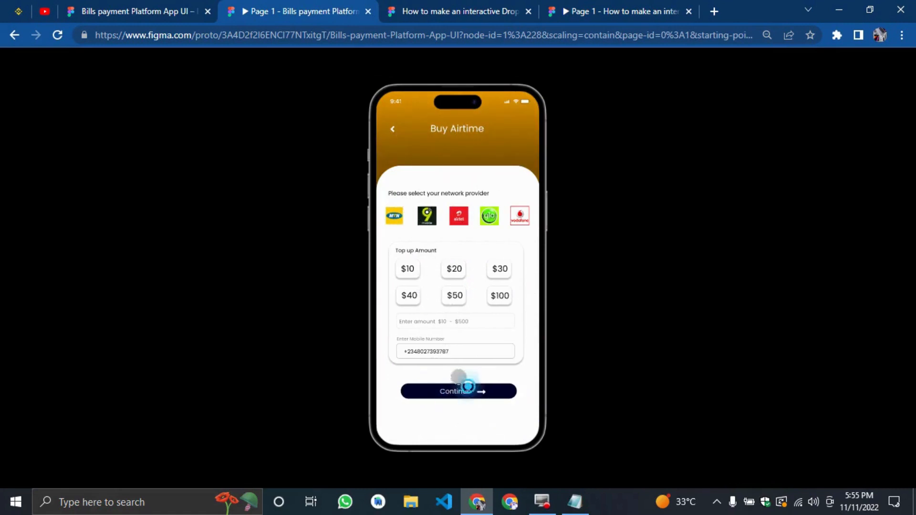
left_click(392, 129)
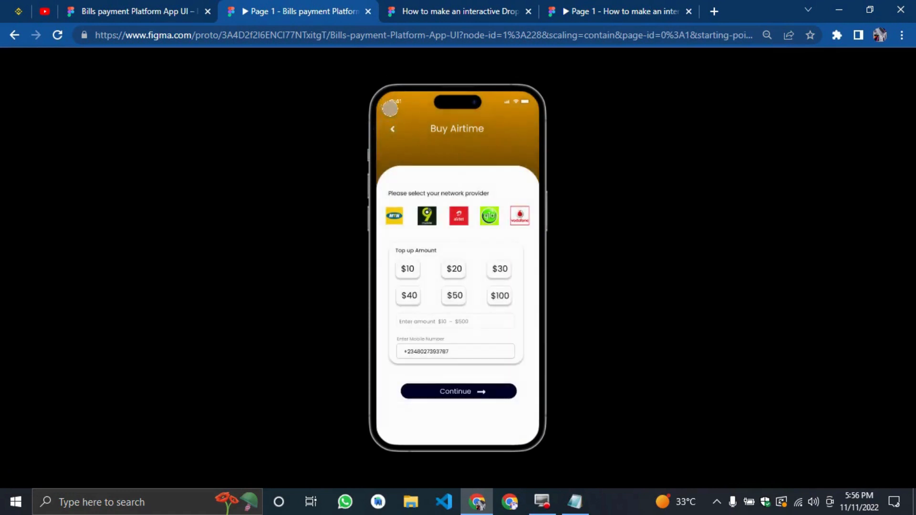
left_click(394, 134)
left_click(393, 134)
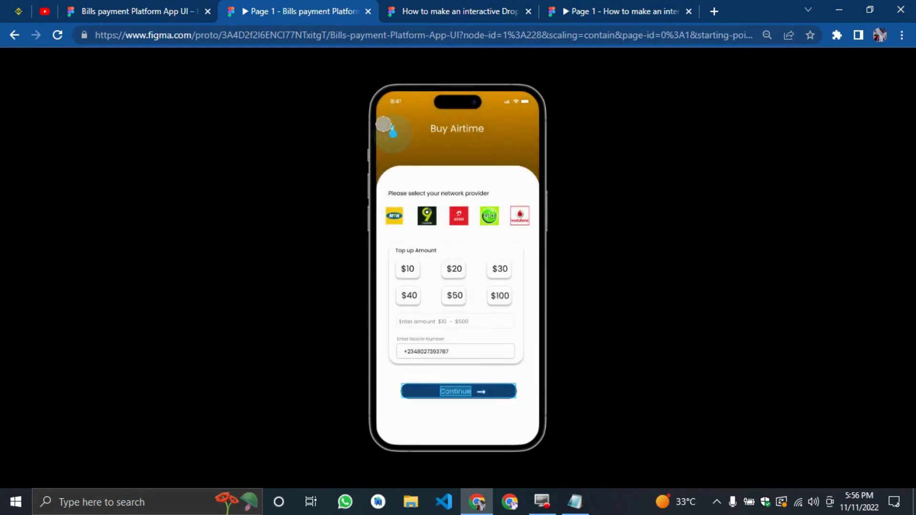
left_click(390, 132)
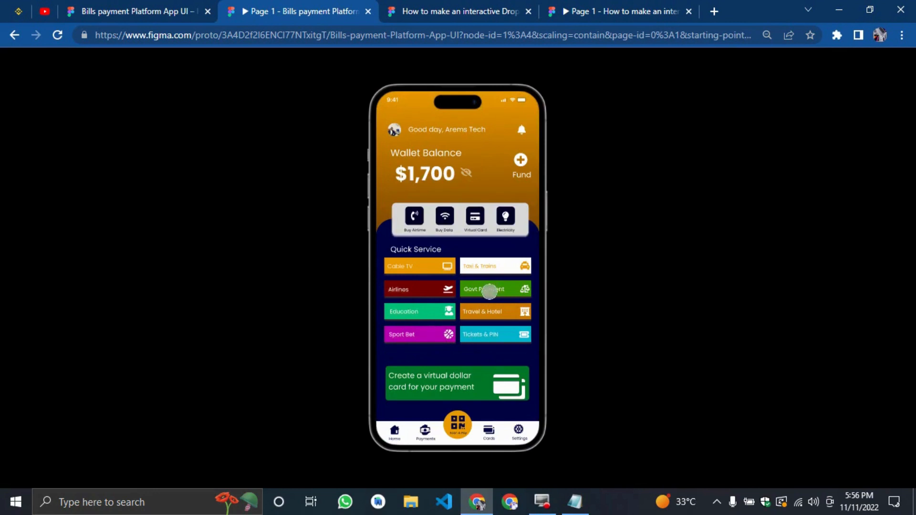
Step: Open the Airlines service from the Quick Service section of the prototype's home screen
left_click(391, 281)
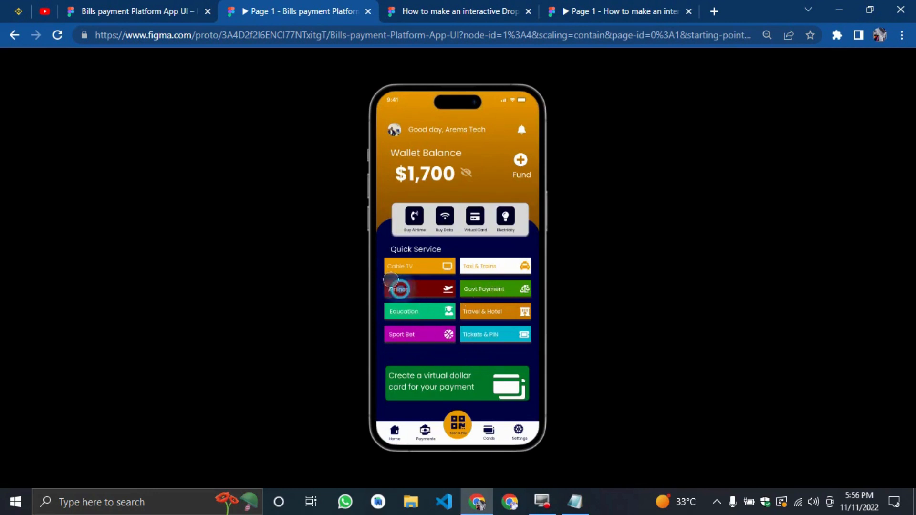